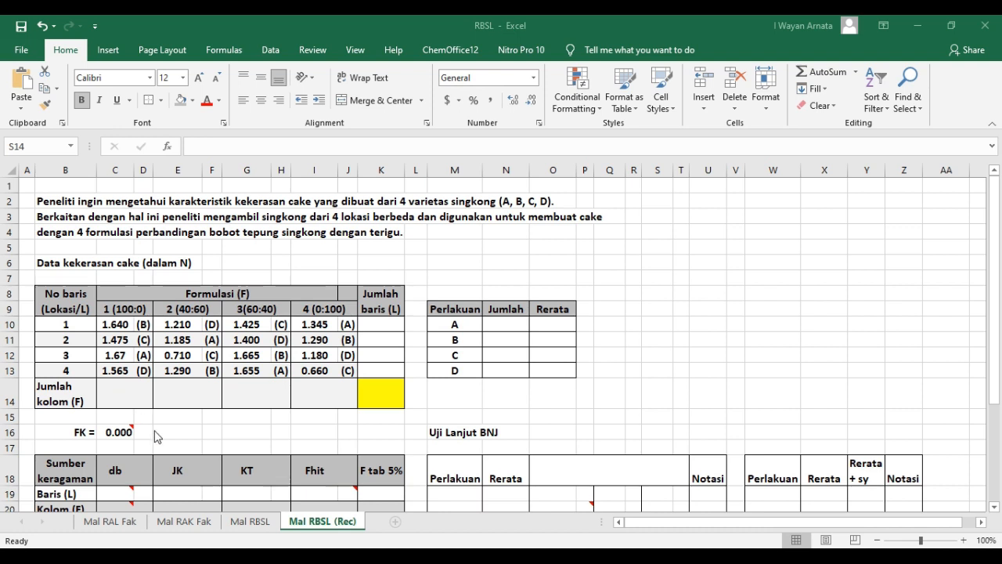
Total the first formulation column in C14 with =SUM(C10:C13) and fill the formula across the remaining formulation totals through I14
{"action": "left_click", "coordinate": [113, 395]}
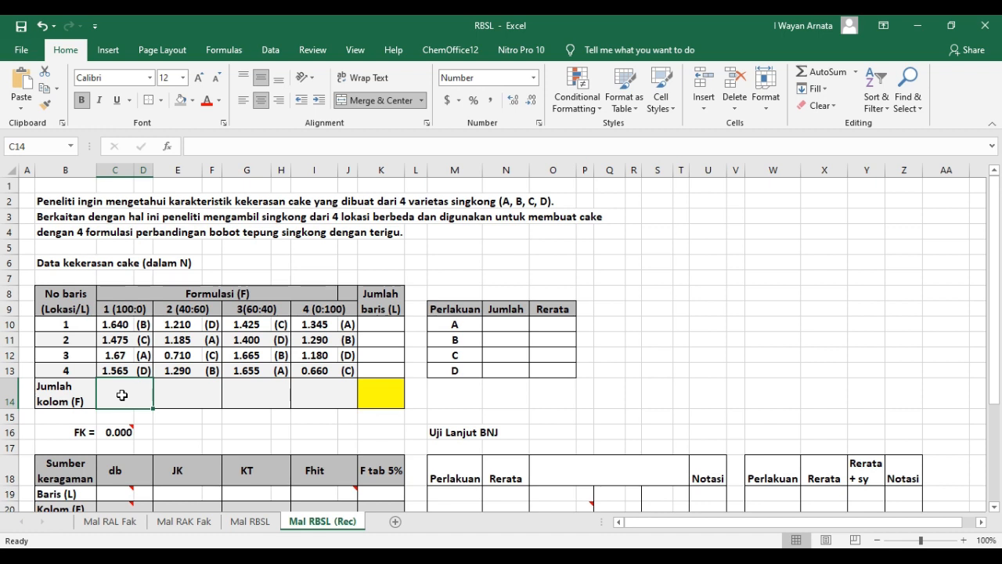
{"action": "type", "text": "=sum("}
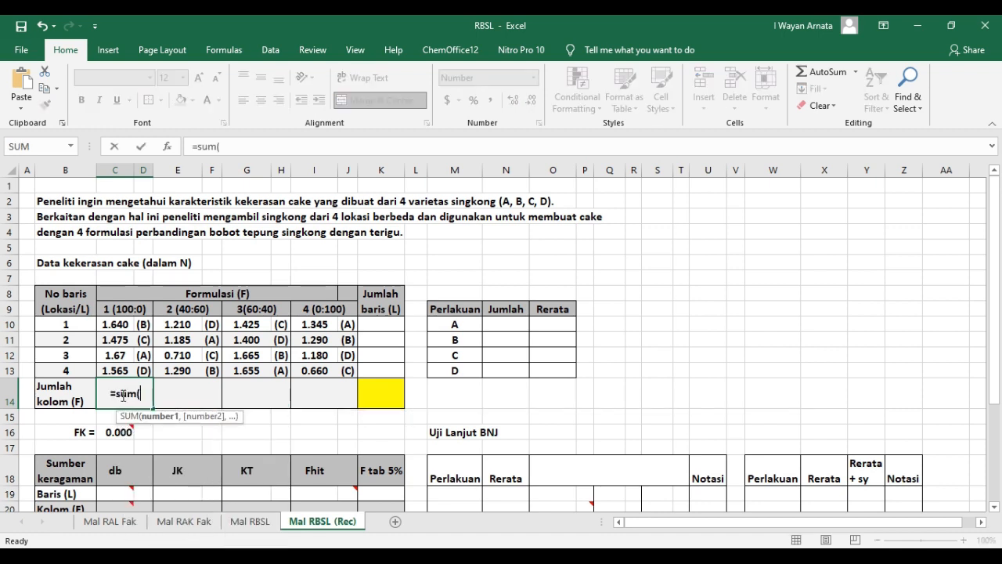
{"action": "left_click_drag", "start_coordinate": [116, 324], "coordinate": [112, 371]}
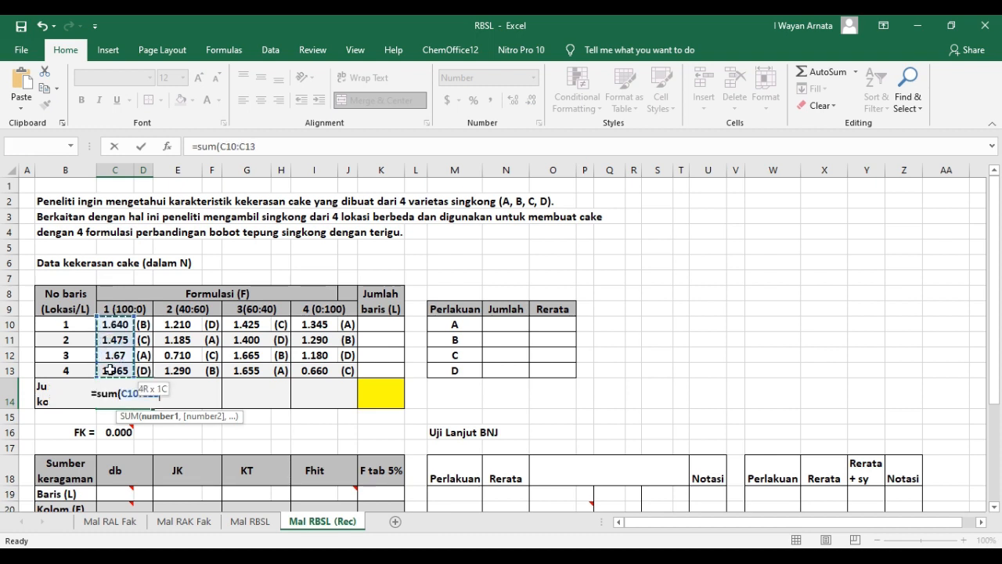
{"action": "type", "text": ")"}
{"action": "key", "text": "Return"}
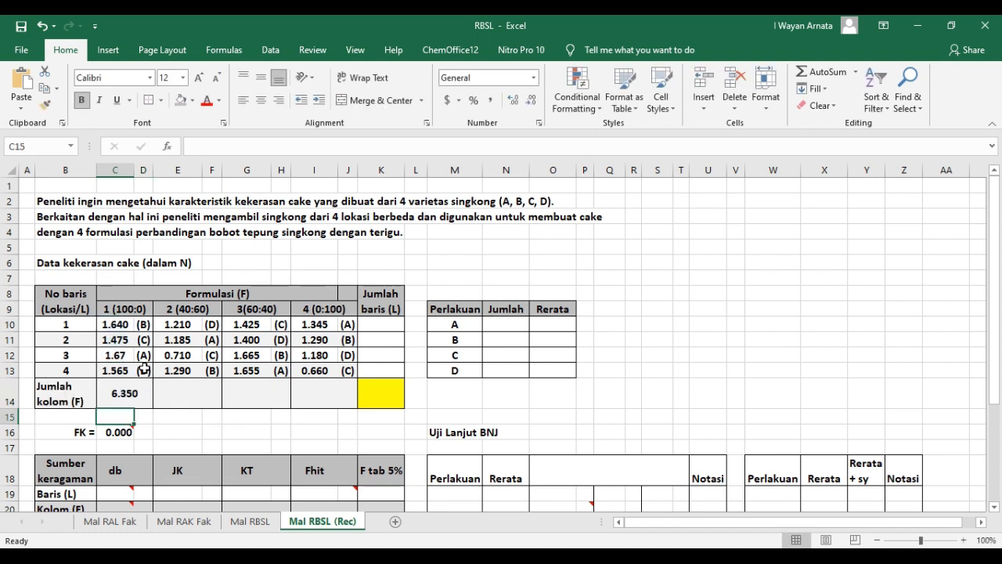
{"action": "left_click", "coordinate": [129, 395]}
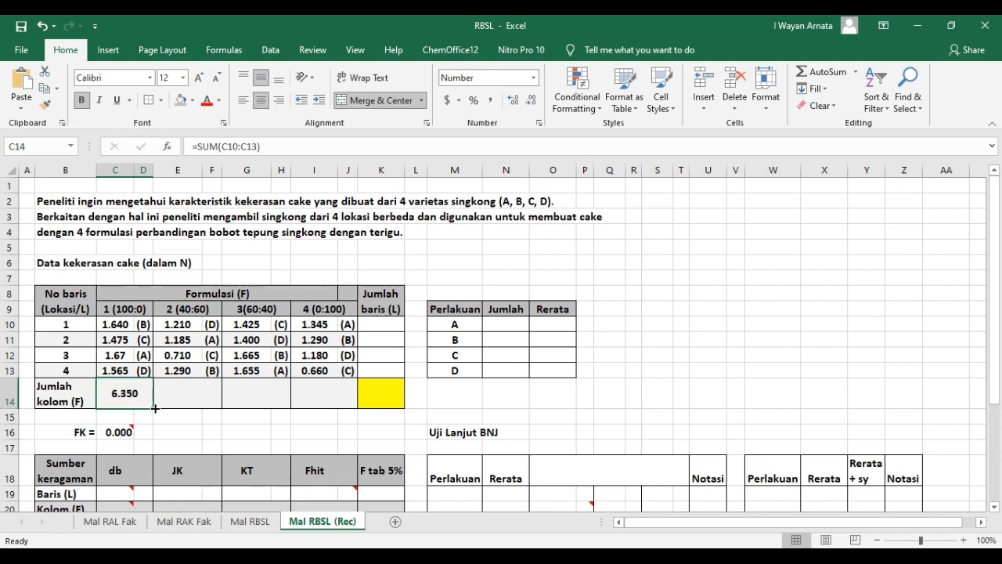
{"action": "left_click_drag", "start_coordinate": [154, 408], "coordinate": [340, 424]}
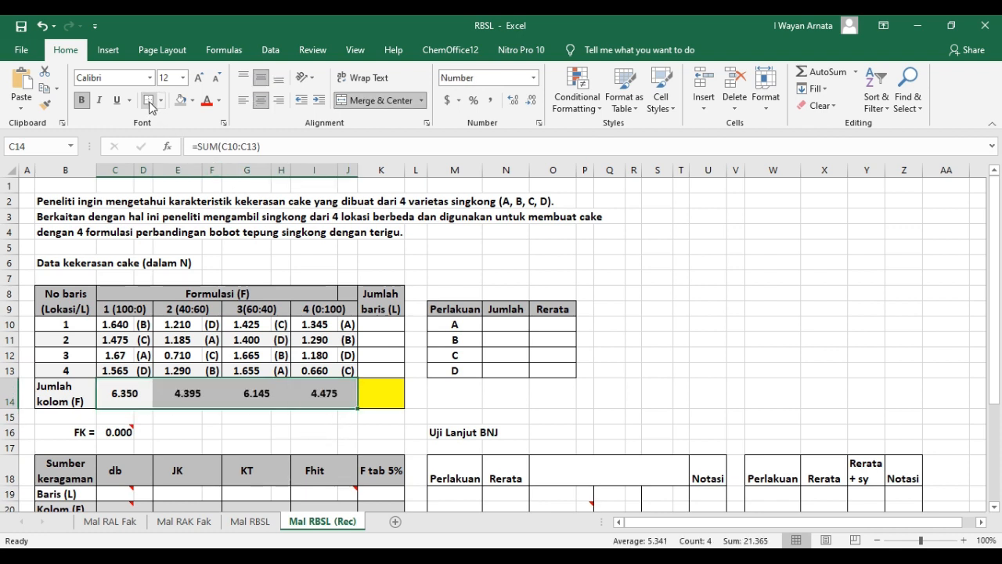
Inspect the copied column-total formulas in E14 and I14 to check which data ranges they add
{"action": "left_click", "coordinate": [232, 426]}
{"action": "left_click", "coordinate": [190, 399]}
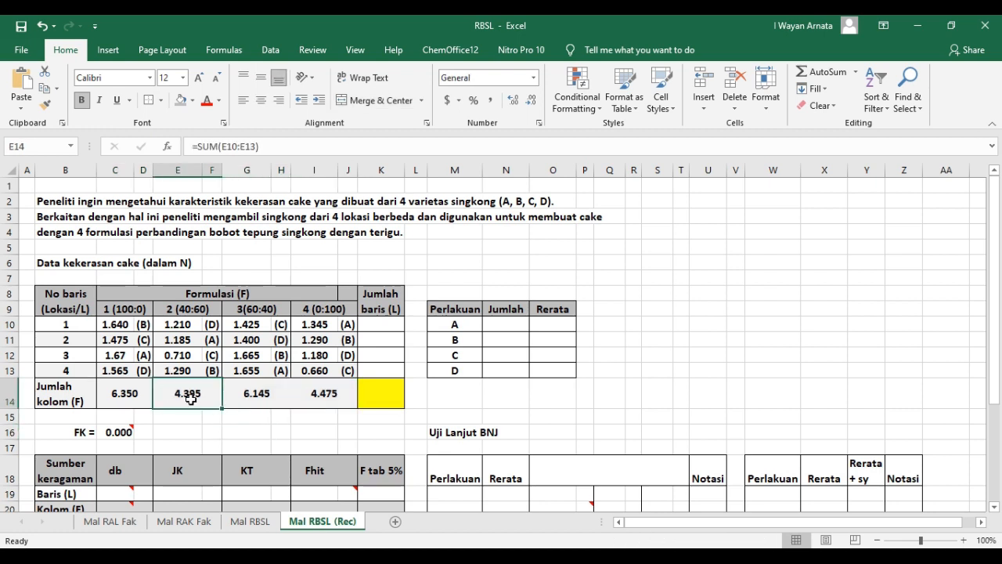
{"action": "left_click", "coordinate": [308, 375]}
{"action": "left_click", "coordinate": [313, 391]}
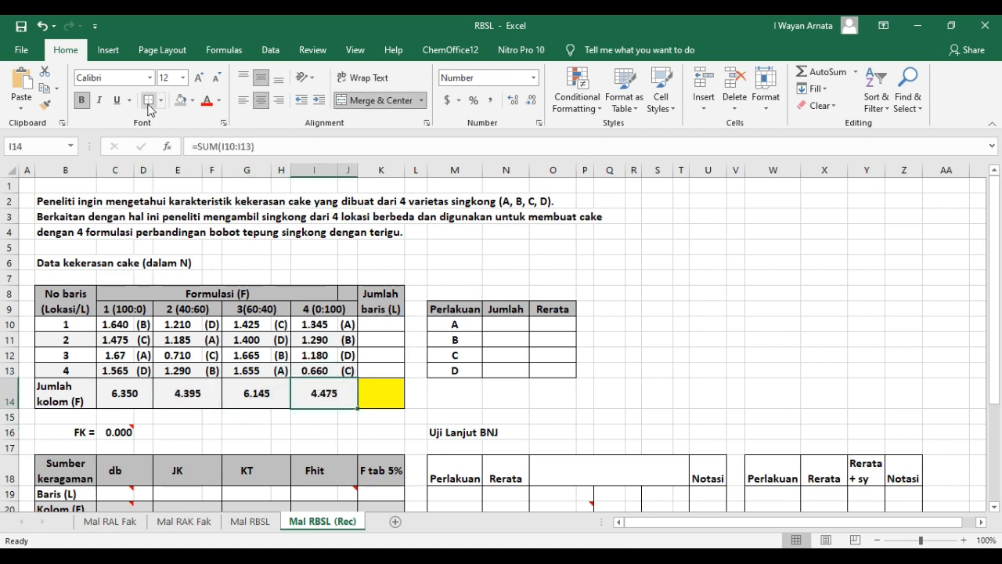
{"action": "left_click", "coordinate": [526, 397]}
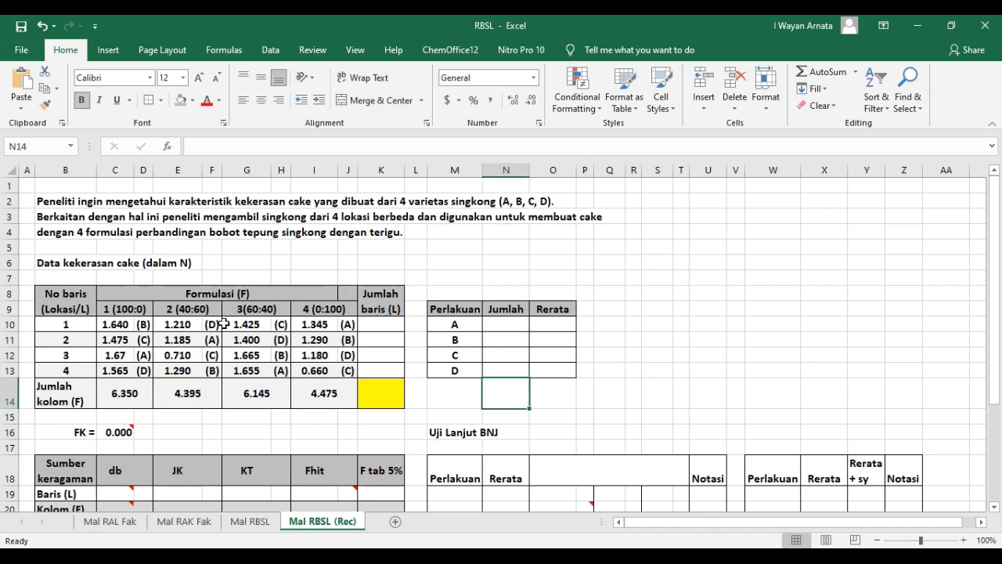
{"action": "left_click", "coordinate": [307, 391]}
{"action": "left_click", "coordinate": [282, 141]}
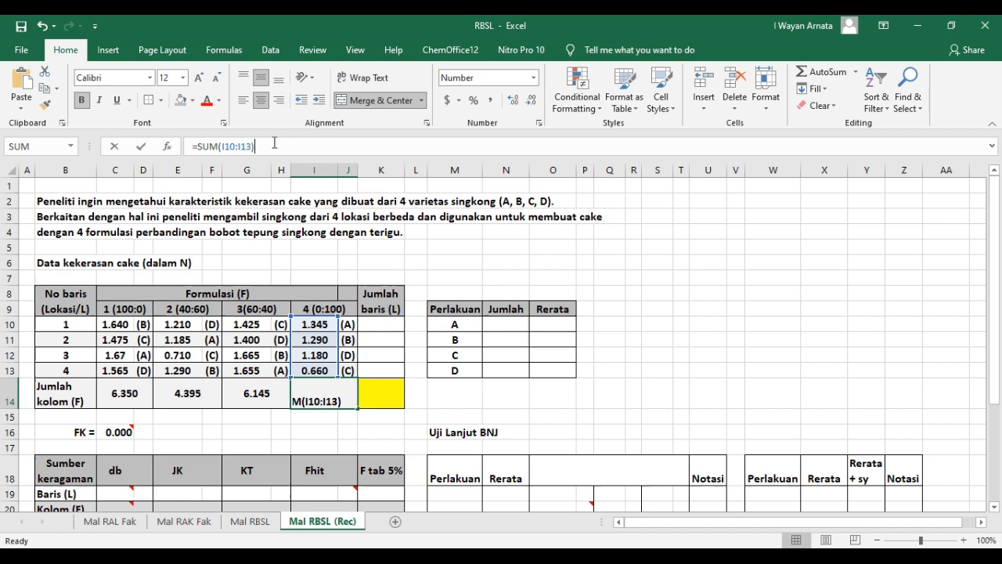
{"action": "left_click", "coordinate": [785, 335]}
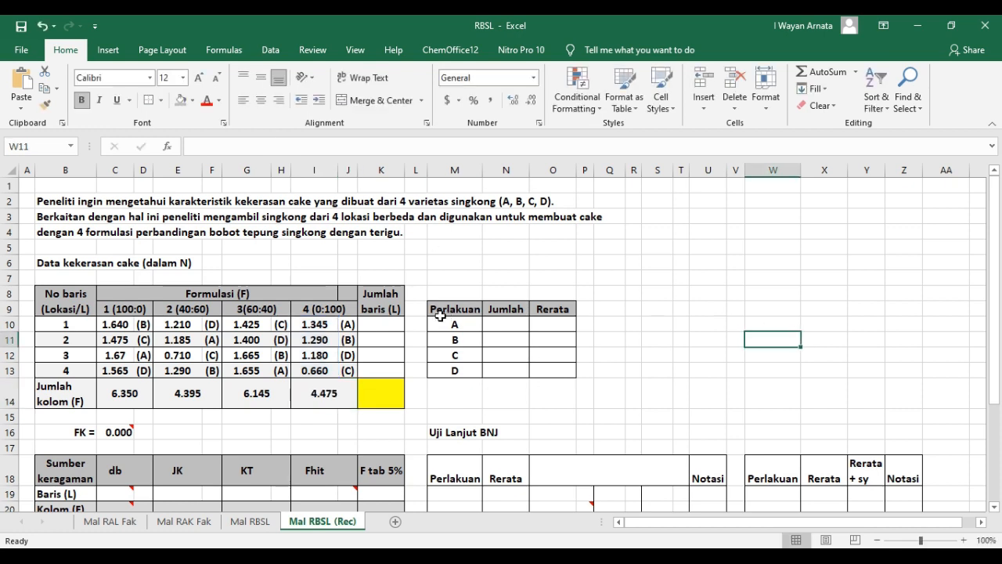
Total the first location row in K10 with =C10+E10+G10+I10 and fill the formula down to K13
{"action": "left_click", "coordinate": [378, 323]}
{"action": "type", "text": "="}
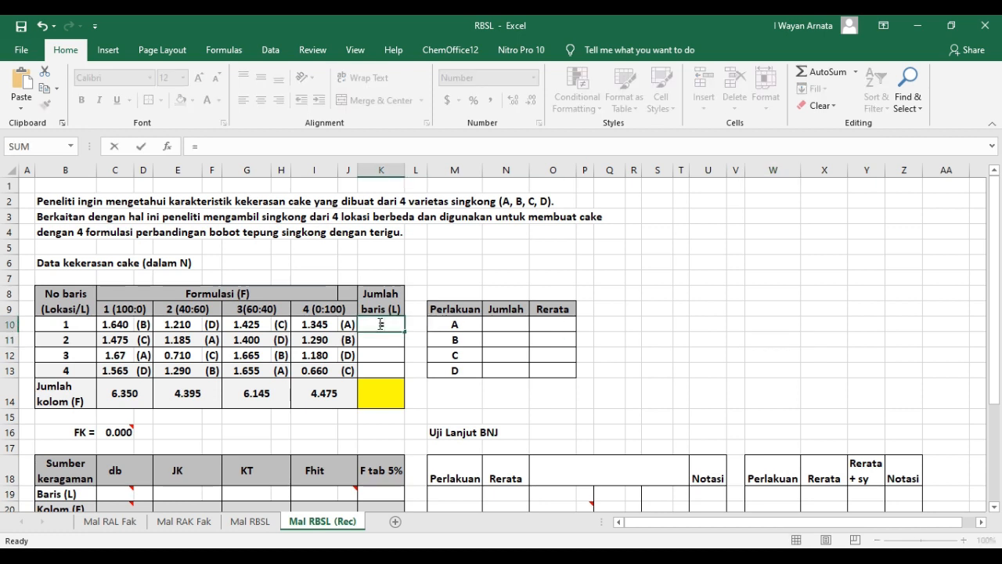
{"action": "left_click", "coordinate": [105, 325]}
{"action": "type", "text": "+"}
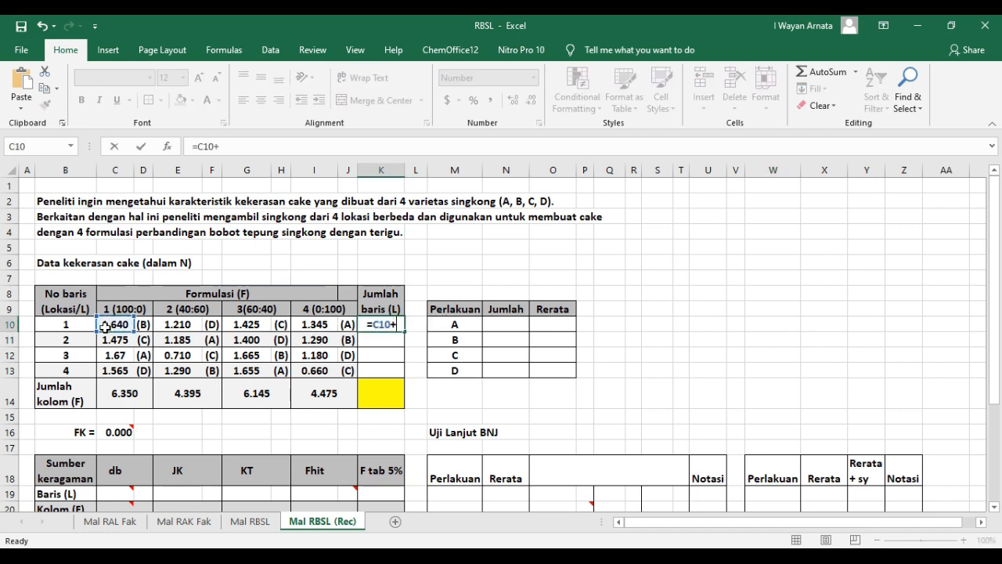
{"action": "left_click", "coordinate": [177, 324]}
{"action": "type", "text": "+"}
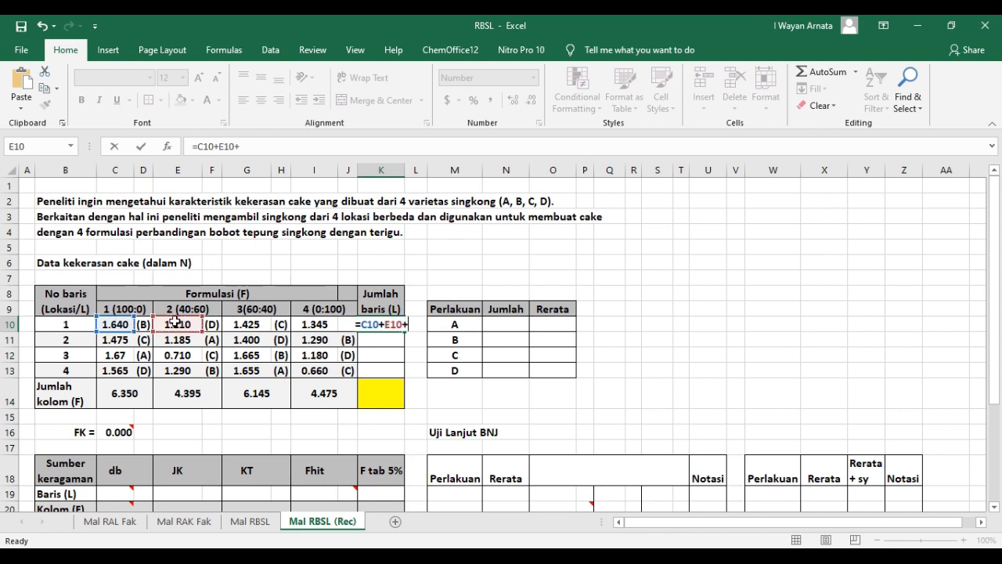
{"action": "left_click", "coordinate": [246, 324]}
{"action": "type", "text": "+"}
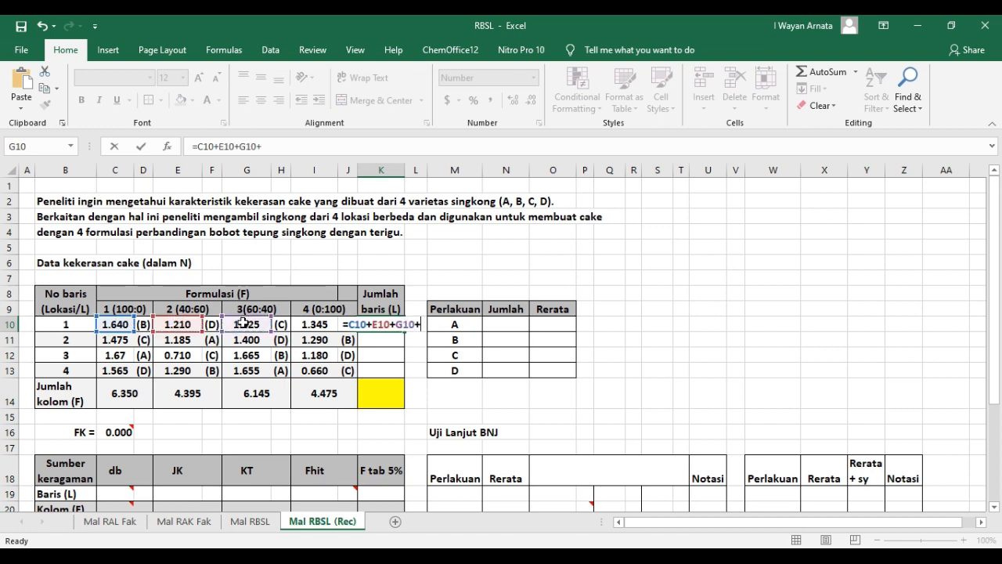
{"action": "left_click", "coordinate": [309, 324]}
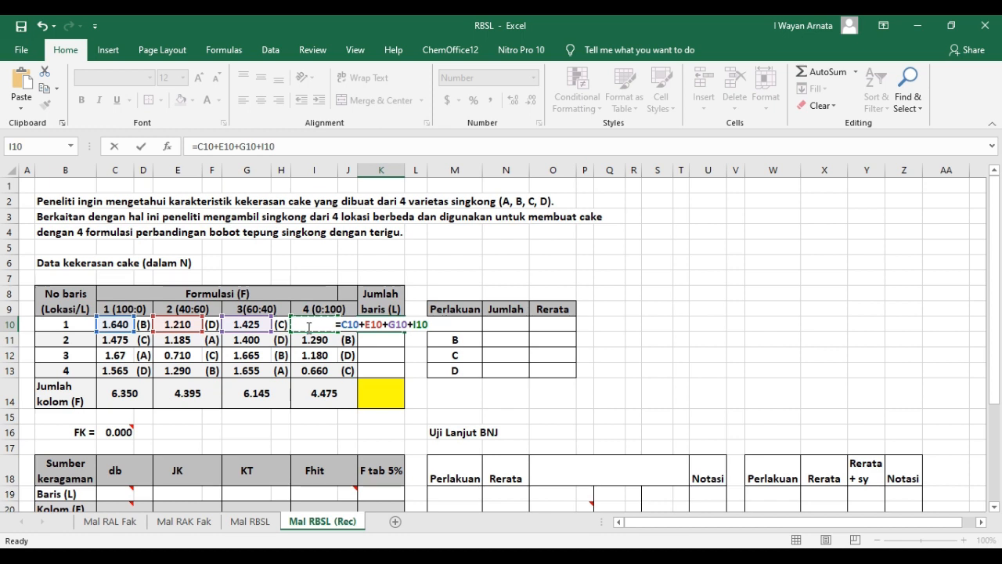
{"action": "key", "text": "Return"}
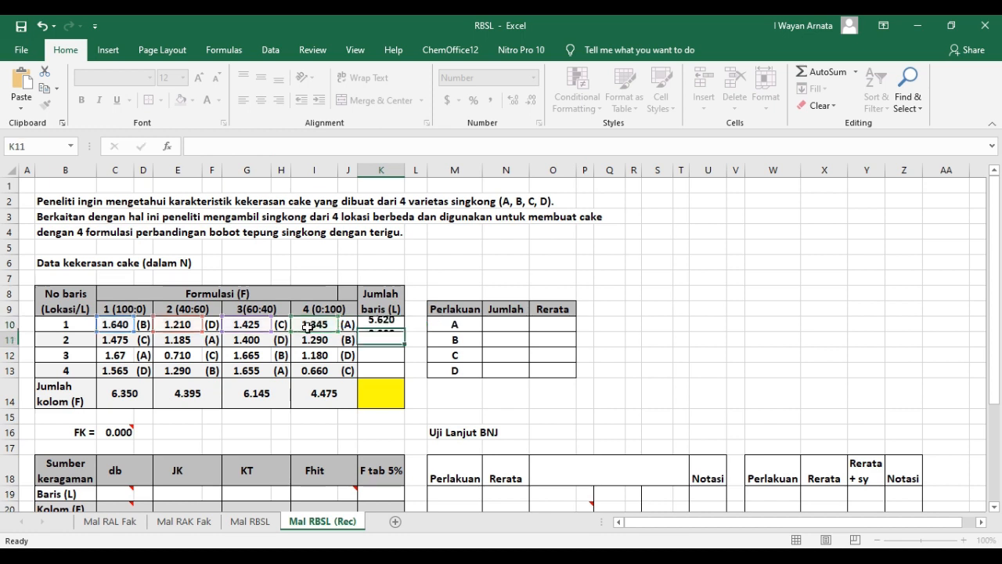
{"action": "left_click", "coordinate": [393, 325]}
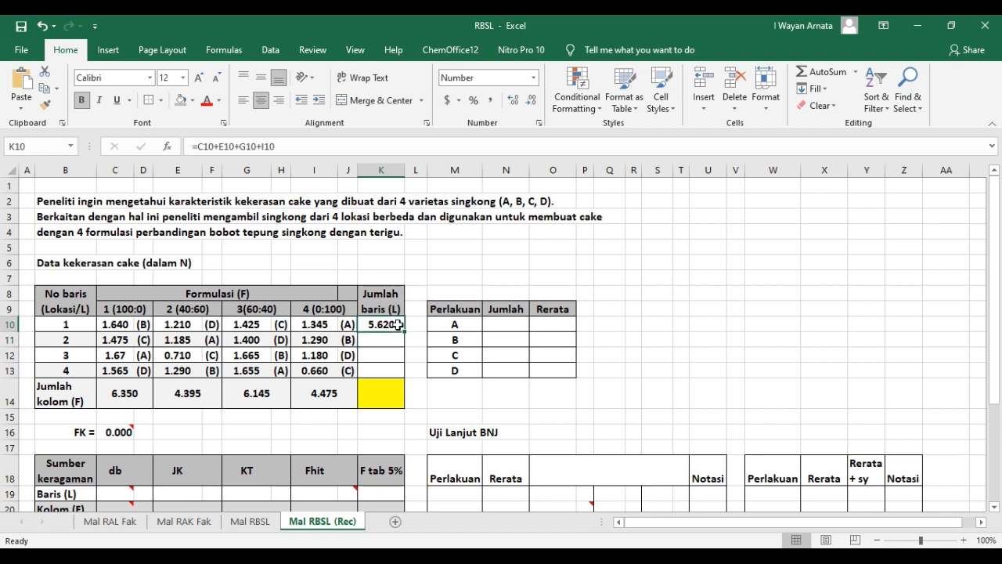
{"action": "left_click_drag", "start_coordinate": [404, 332], "coordinate": [387, 374]}
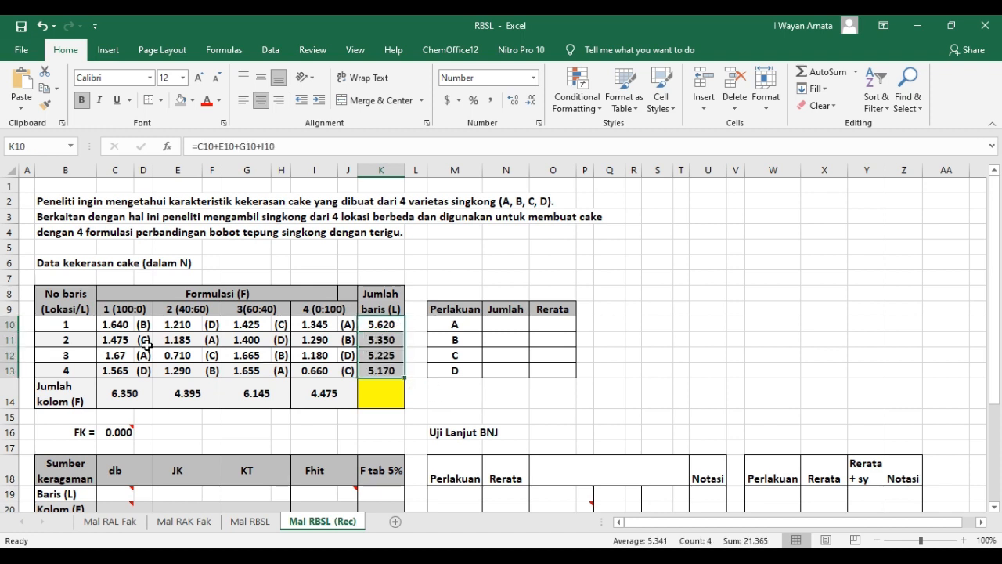
Calculate the grand total of the row sums in the yellow cell K14 with =SUM(K10:K13)
{"action": "left_click", "coordinate": [387, 395]}
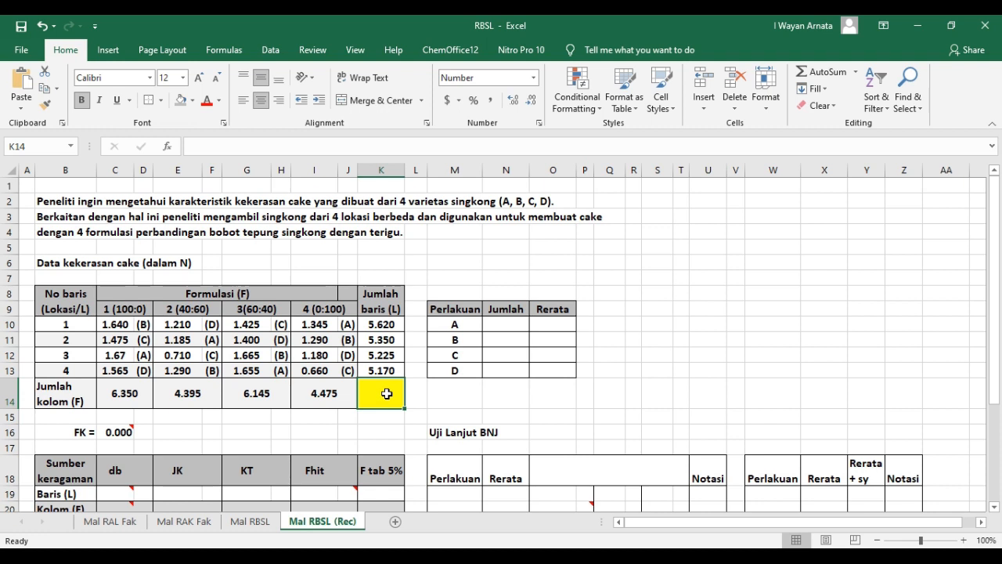
{"action": "type", "text": "=sum("}
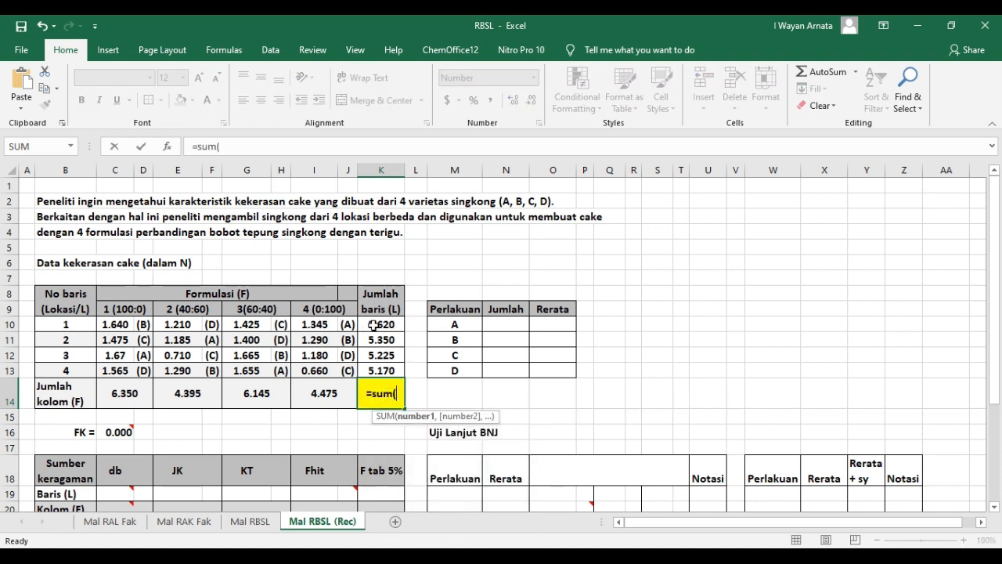
{"action": "left_click_drag", "start_coordinate": [368, 324], "coordinate": [361, 365]}
{"action": "type", "text": ")"}
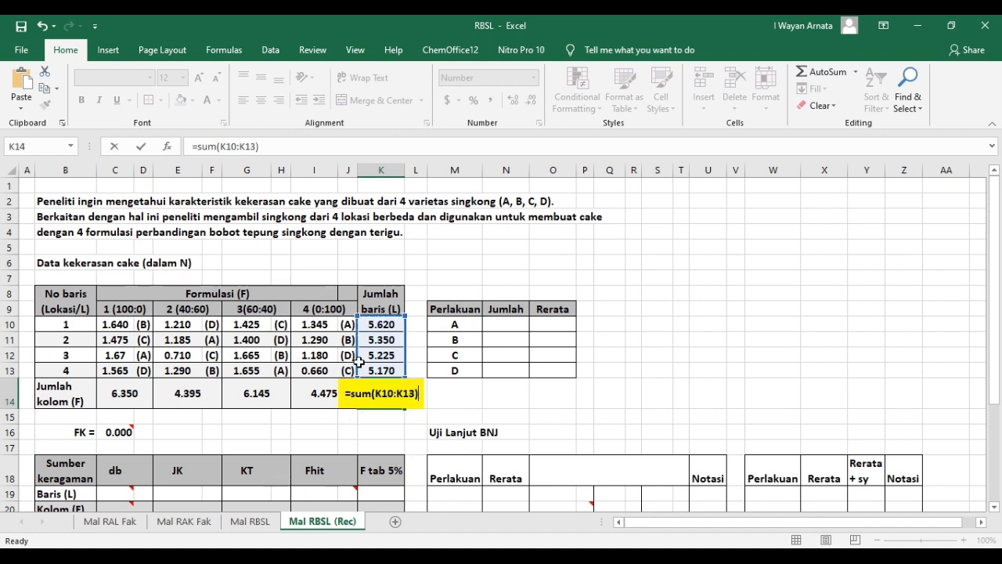
{"action": "key", "text": "Return"}
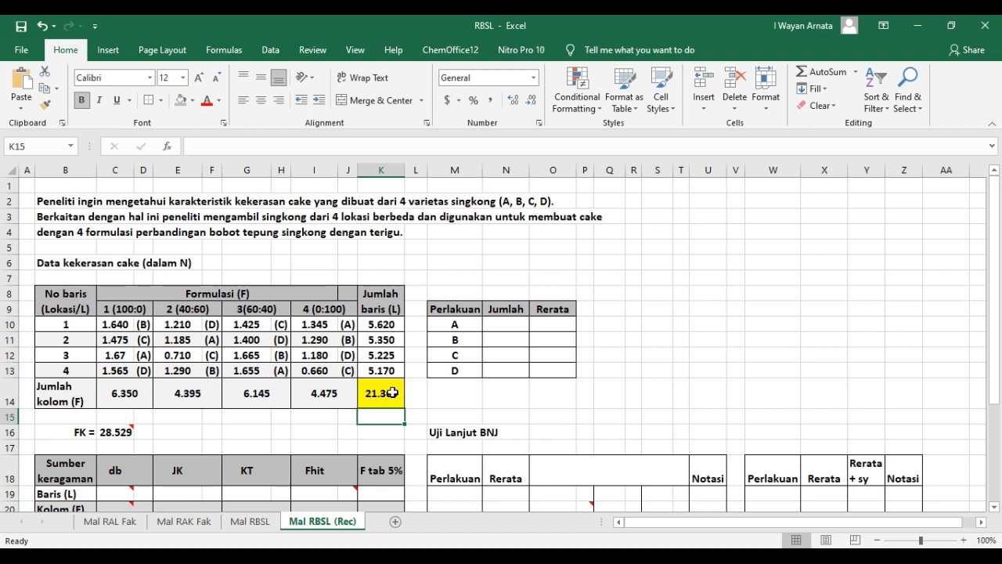
Cross-check the grand total with a temporary =SUM(C14:J14) in K16 and clear that cell again
{"action": "left_click", "coordinate": [380, 430]}
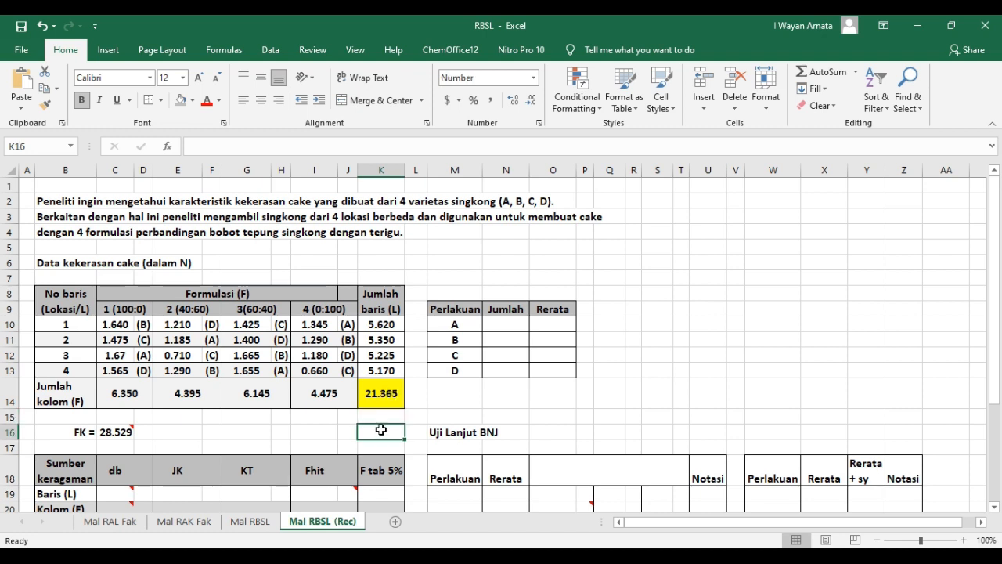
{"action": "type", "text": "=sum("}
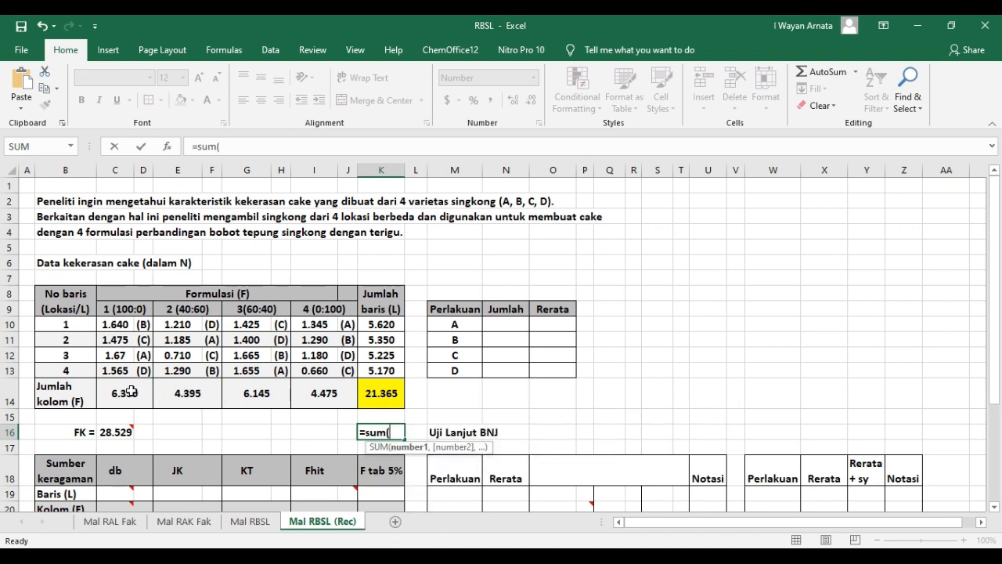
{"action": "left_click_drag", "start_coordinate": [127, 393], "coordinate": [291, 395]}
{"action": "type", "text": ")"}
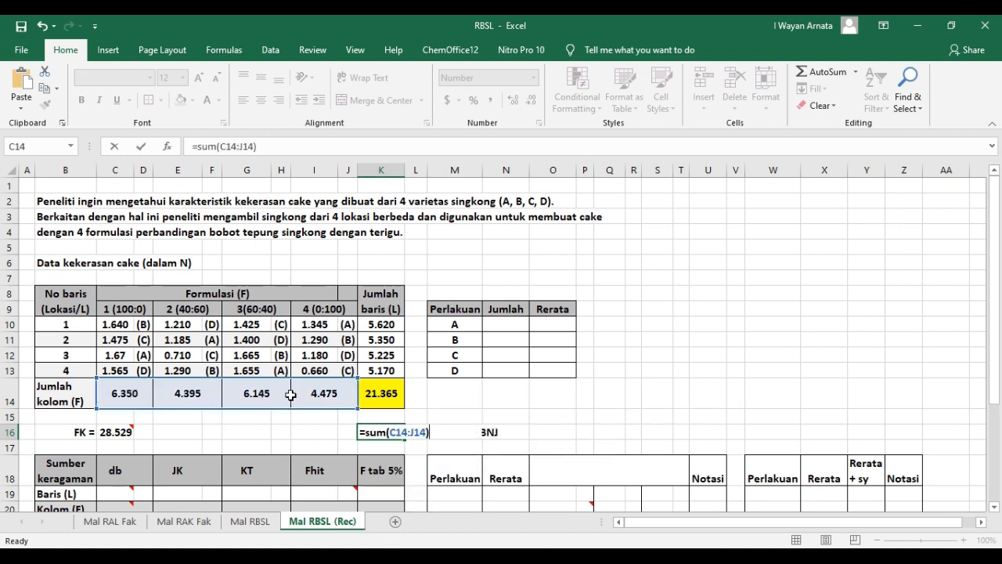
{"action": "key", "text": "Return"}
{"action": "left_click", "coordinate": [390, 432]}
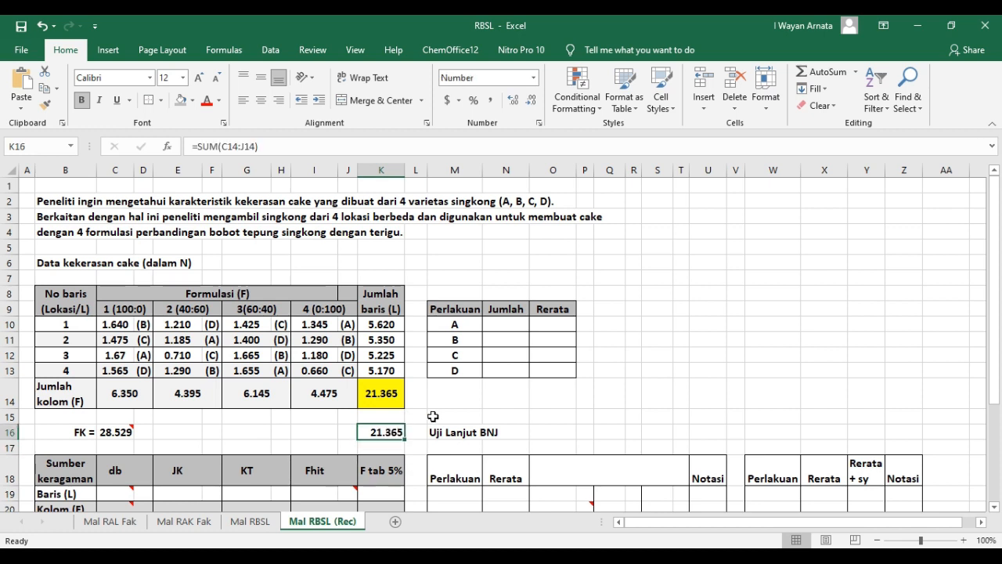
{"action": "left_click_drag", "start_coordinate": [592, 420], "coordinate": [551, 421]}
{"action": "left_click", "coordinate": [387, 392]}
{"action": "left_click", "coordinate": [372, 432]}
{"action": "key", "text": "Delete"}
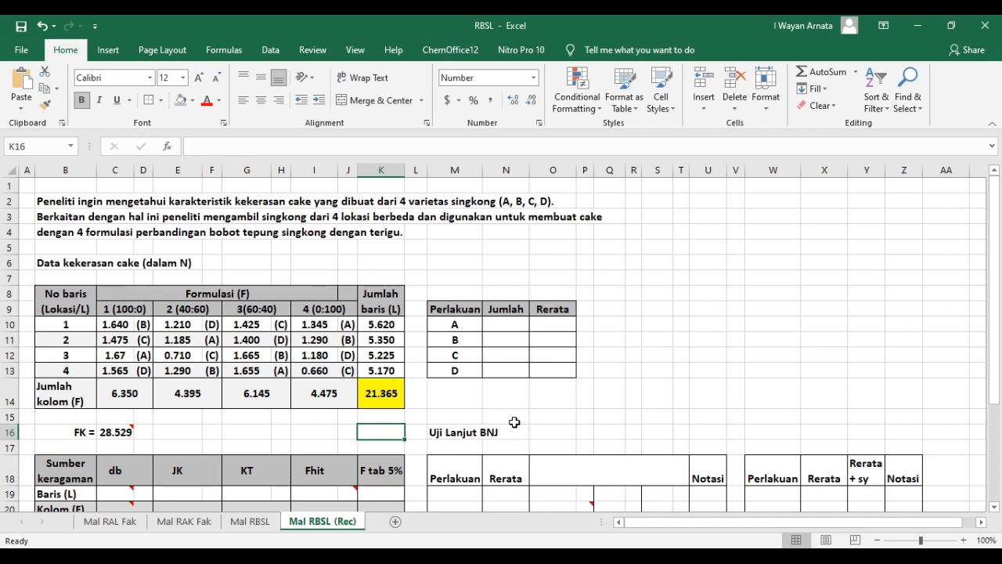
{"action": "left_click", "coordinate": [536, 402]}
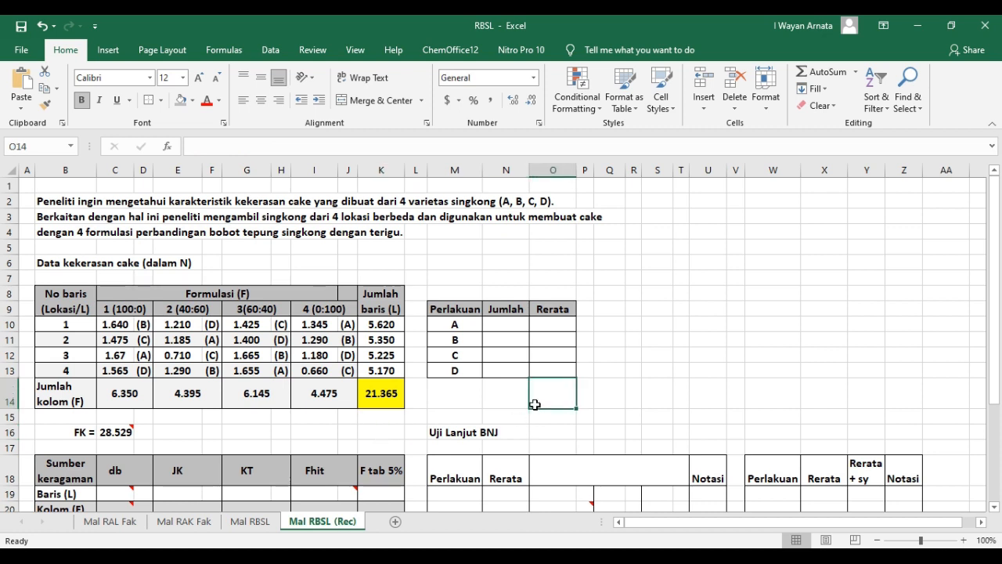
Total treatment A's four hardness values in N10 with =C12+E11+G13+I10
{"action": "left_click", "coordinate": [509, 323]}
{"action": "type", "text": "="}
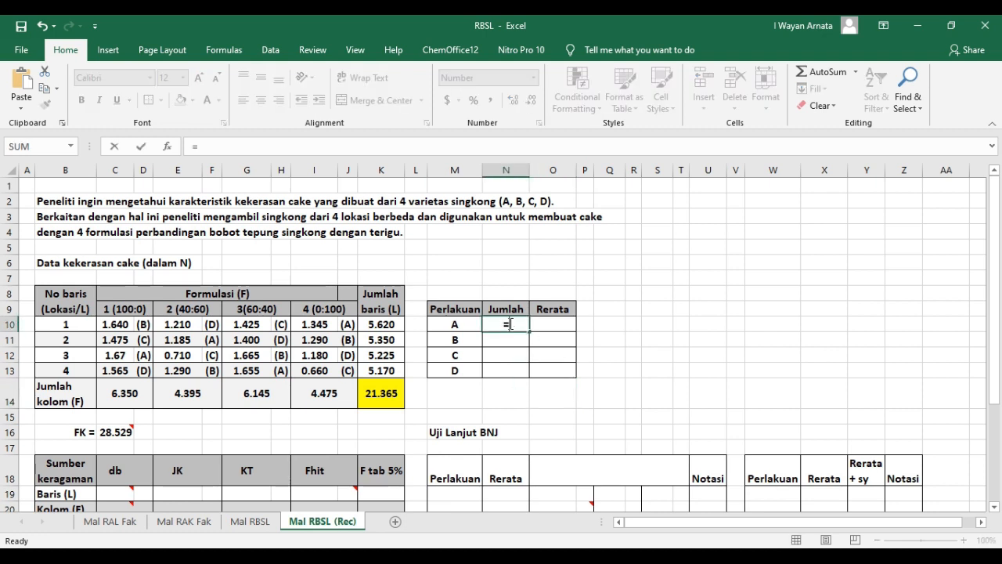
{"action": "left_click", "coordinate": [105, 355]}
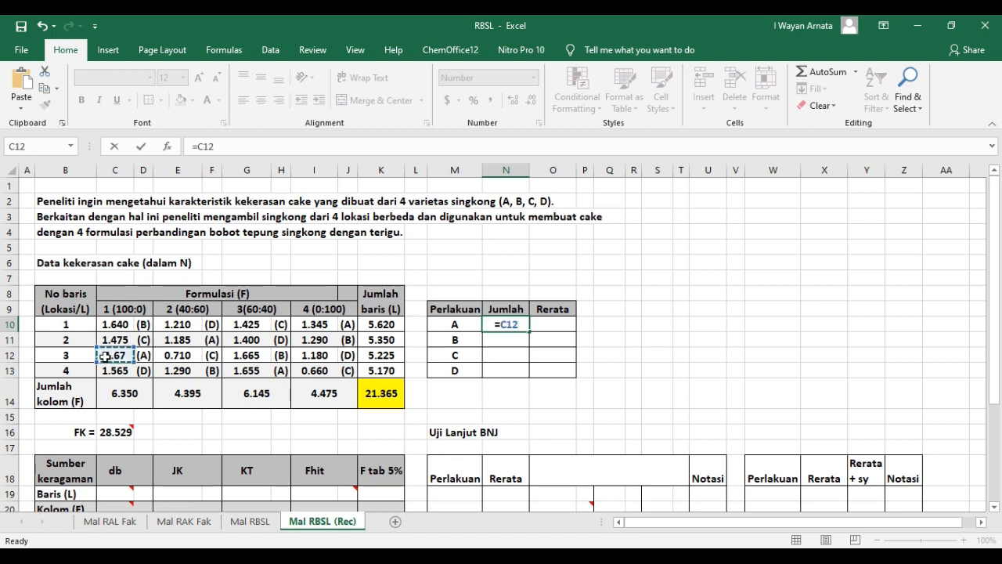
{"action": "type", "text": "+"}
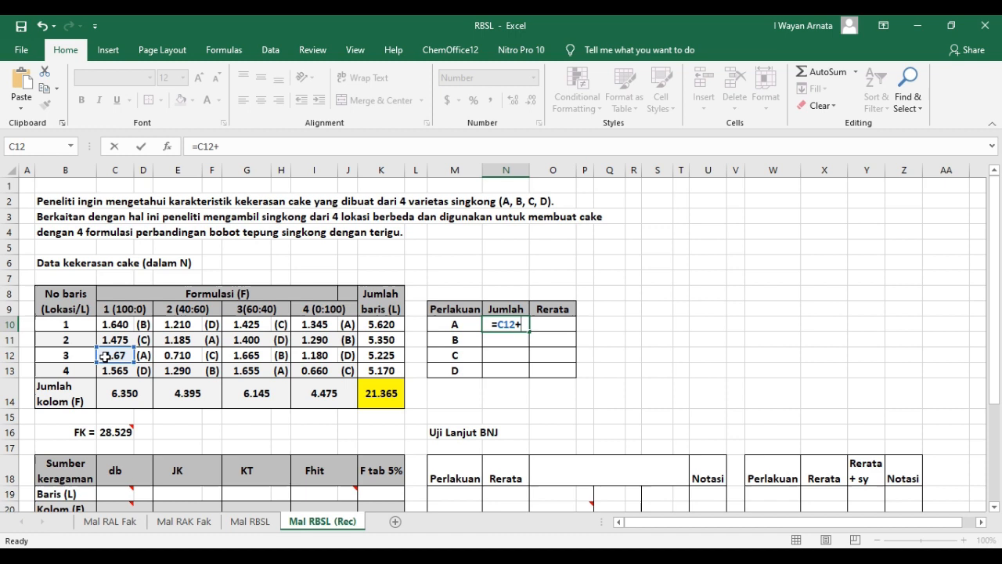
{"action": "left_click", "coordinate": [183, 339]}
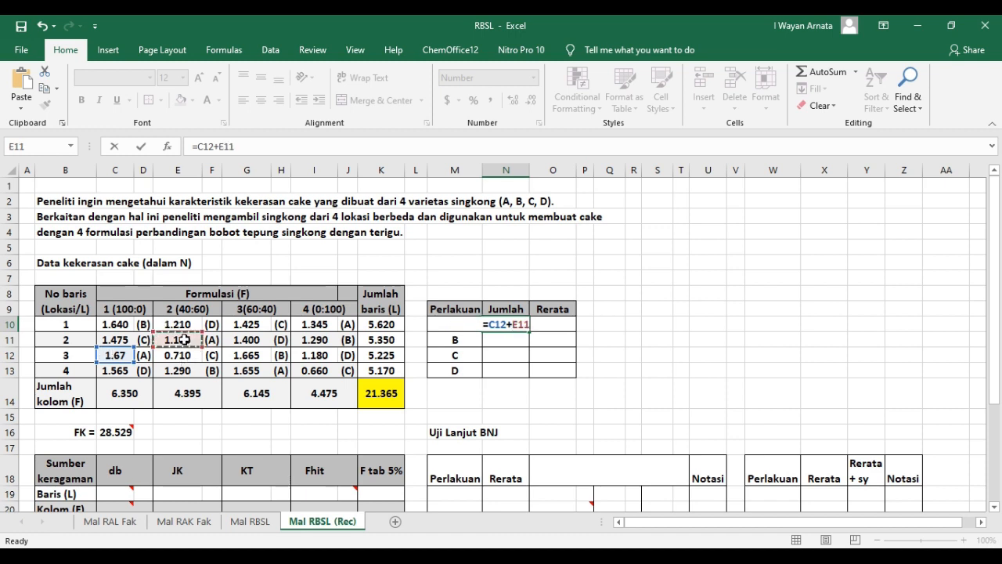
{"action": "type", "text": "+"}
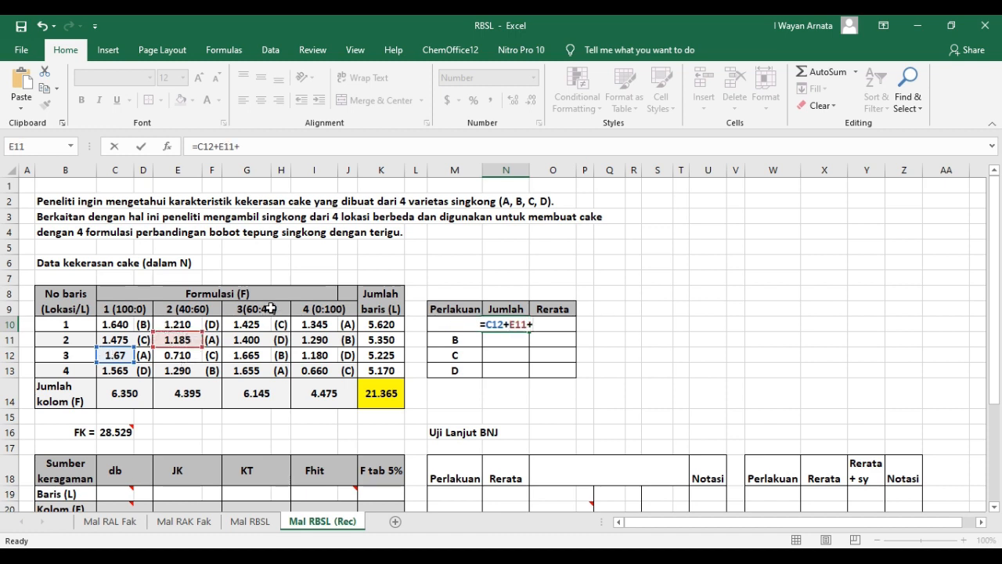
{"action": "left_click", "coordinate": [245, 371]}
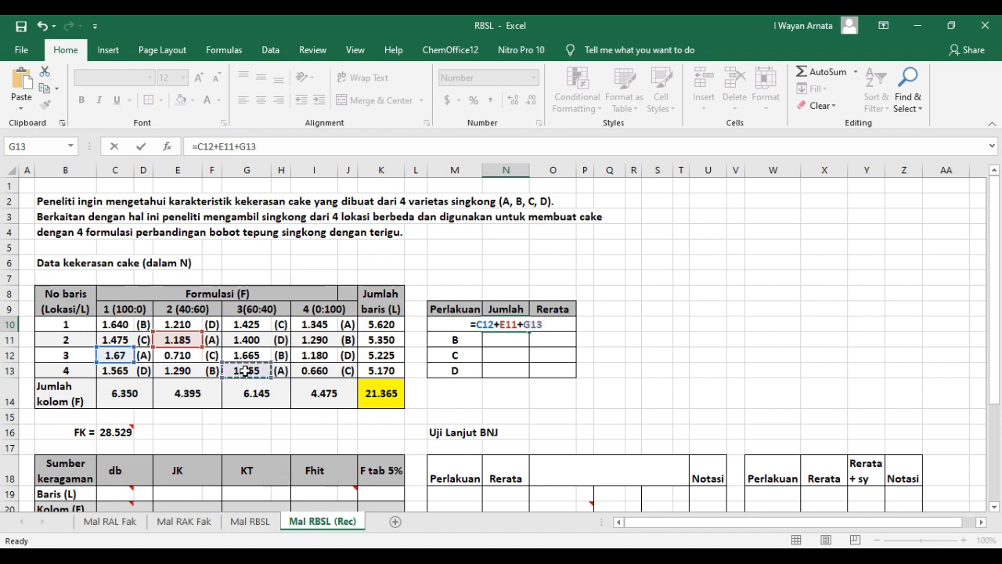
{"action": "type", "text": "+"}
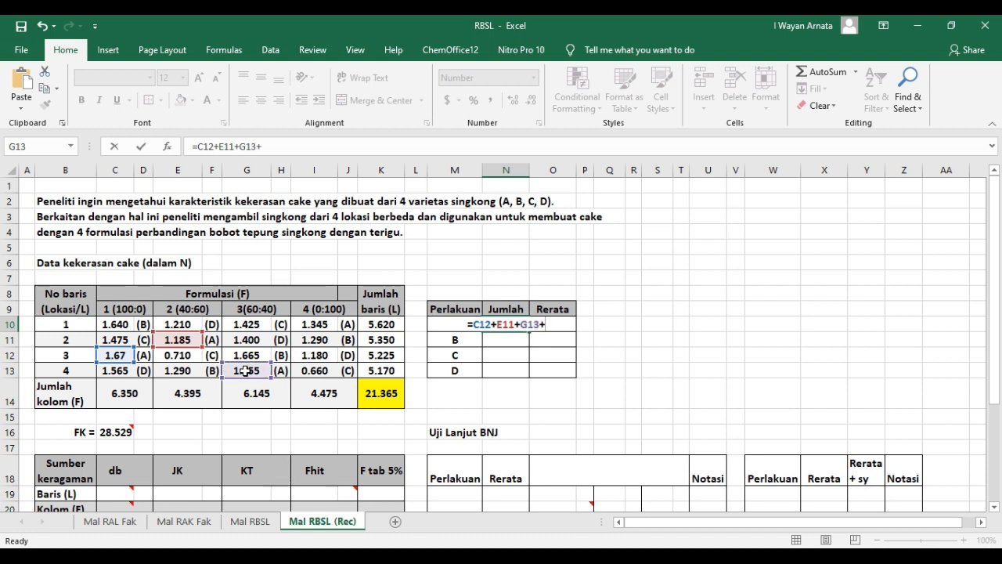
{"action": "left_click", "coordinate": [314, 323]}
{"action": "key", "text": "Return"}
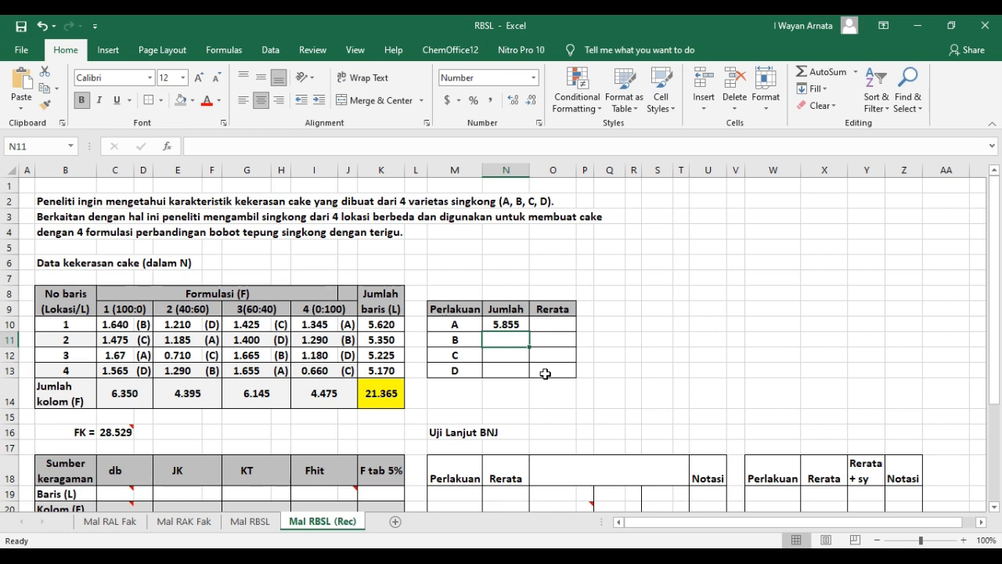
Total treatment B's four hardness values in N11 with =C10+E13+G12+I11
{"action": "type", "text": "="}
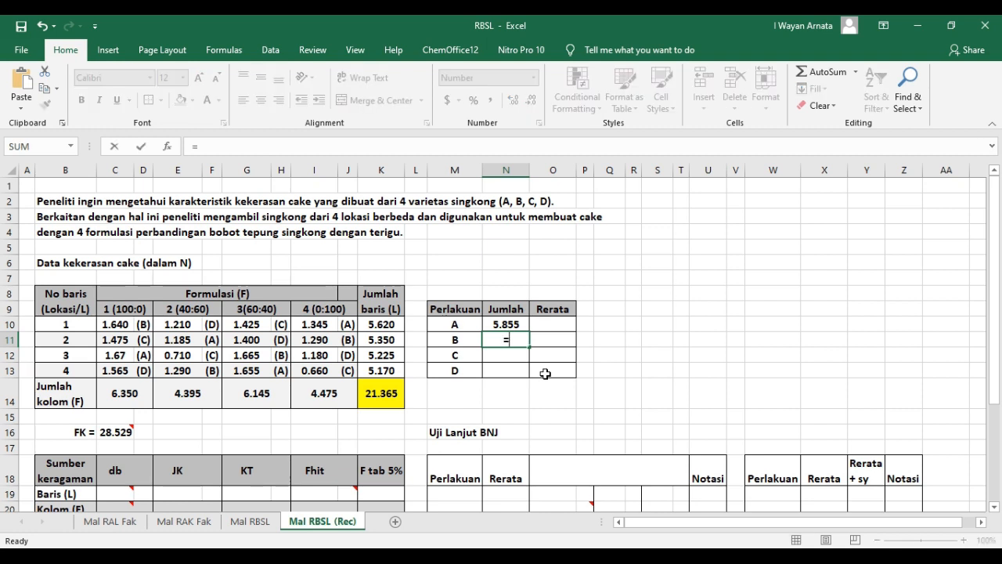
{"action": "left_click", "coordinate": [112, 321]}
{"action": "type", "text": "+"}
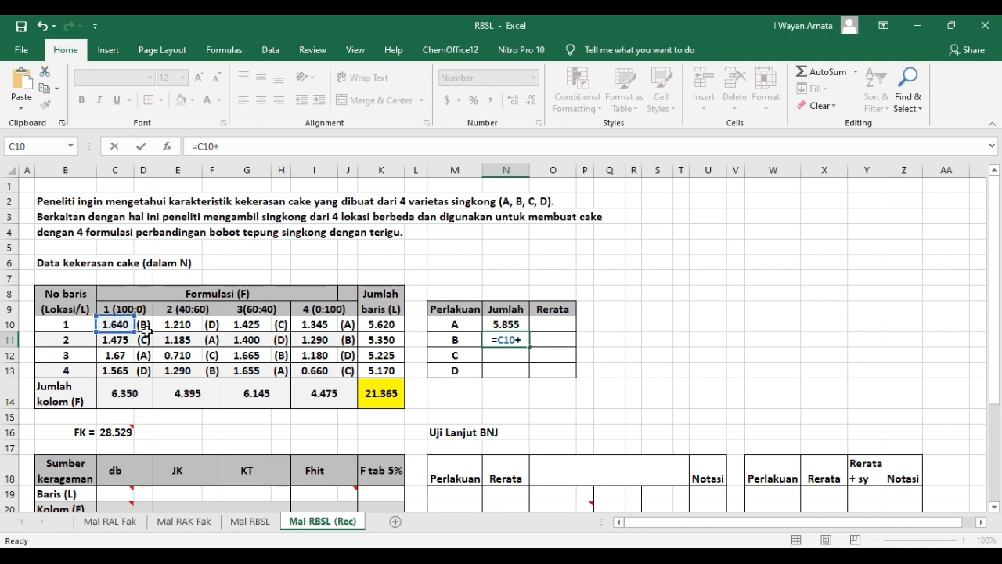
{"action": "left_click", "coordinate": [176, 370]}
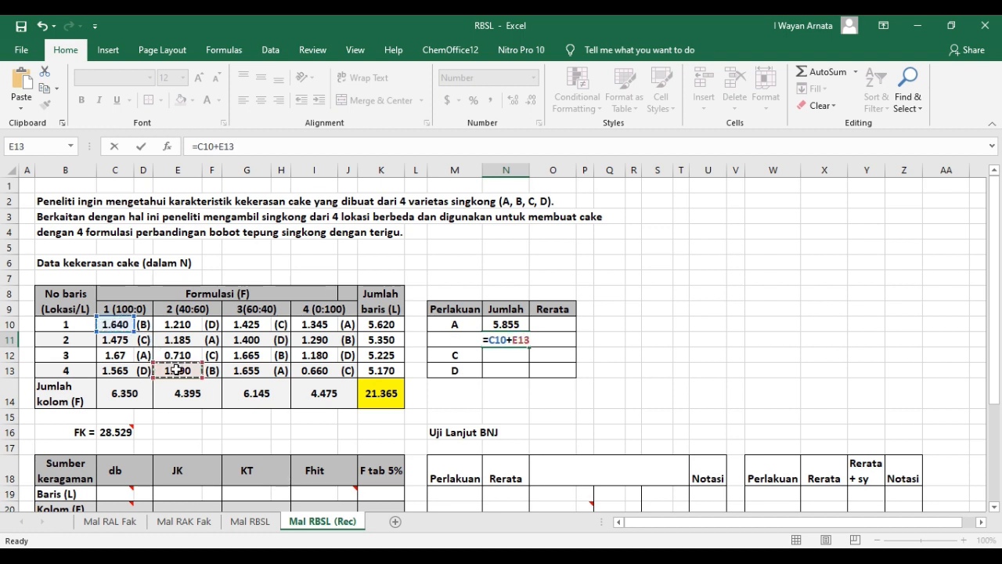
{"action": "type", "text": "+"}
{"action": "left_click", "coordinate": [245, 355]}
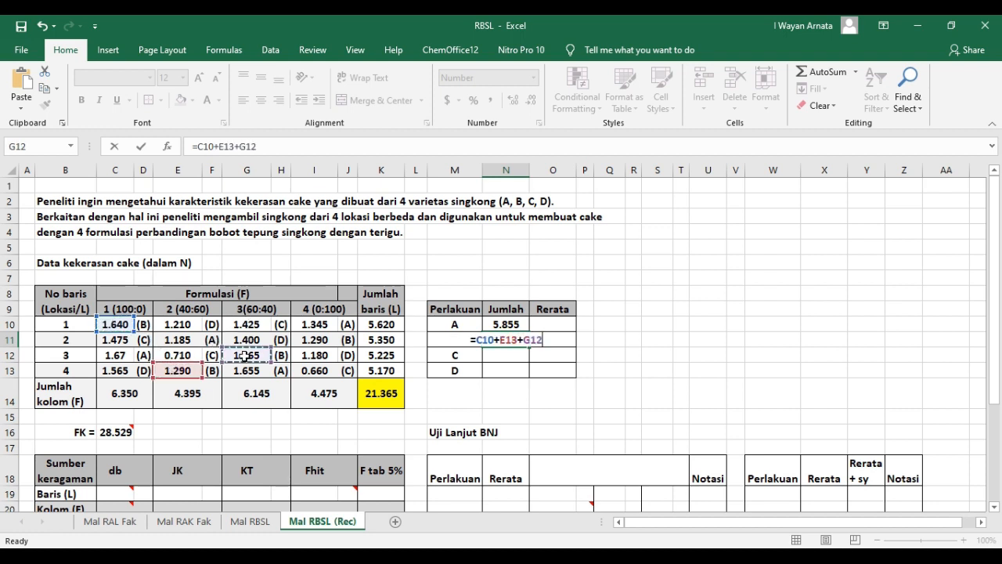
{"action": "type", "text": "+"}
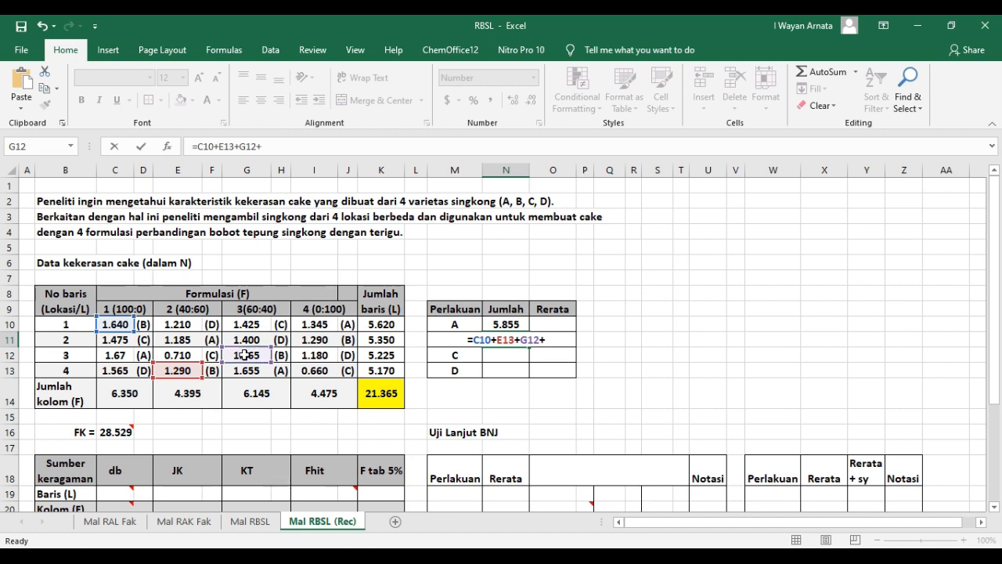
{"action": "left_click", "coordinate": [312, 340]}
{"action": "key", "text": "Return"}
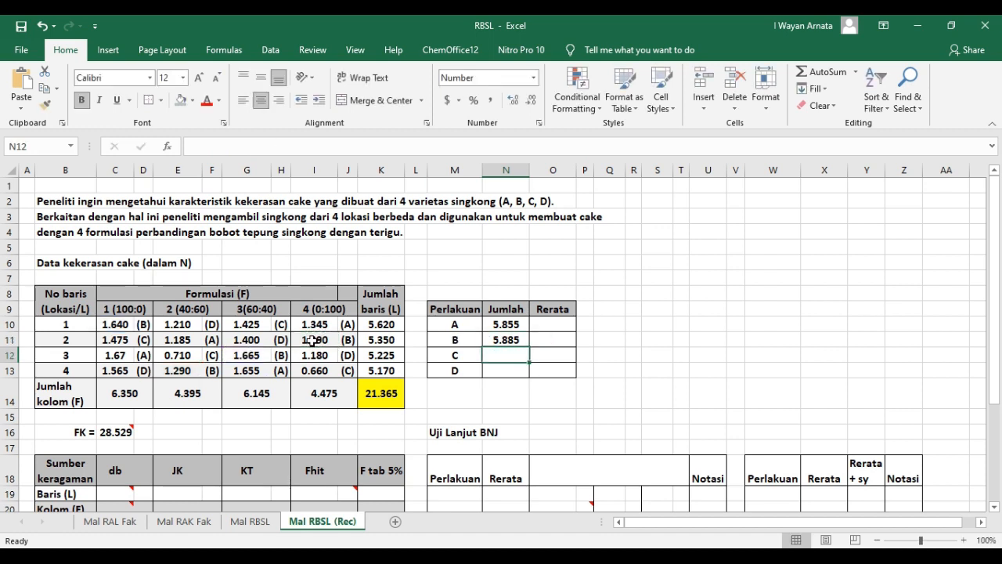
Total treatment C's four hardness values in N12 with =C11+E12+G10+I13
{"action": "type", "text": "="}
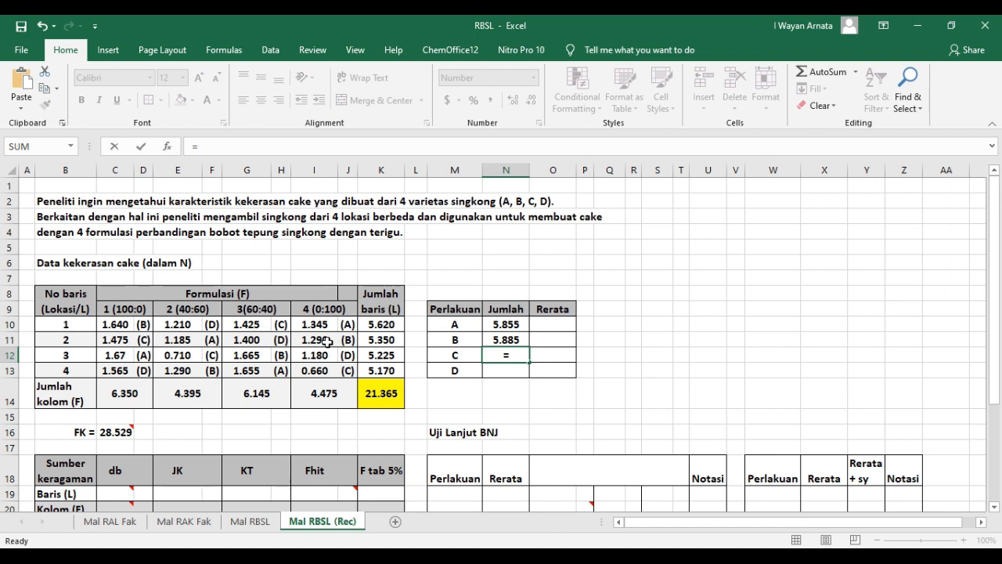
{"action": "left_click", "coordinate": [116, 339]}
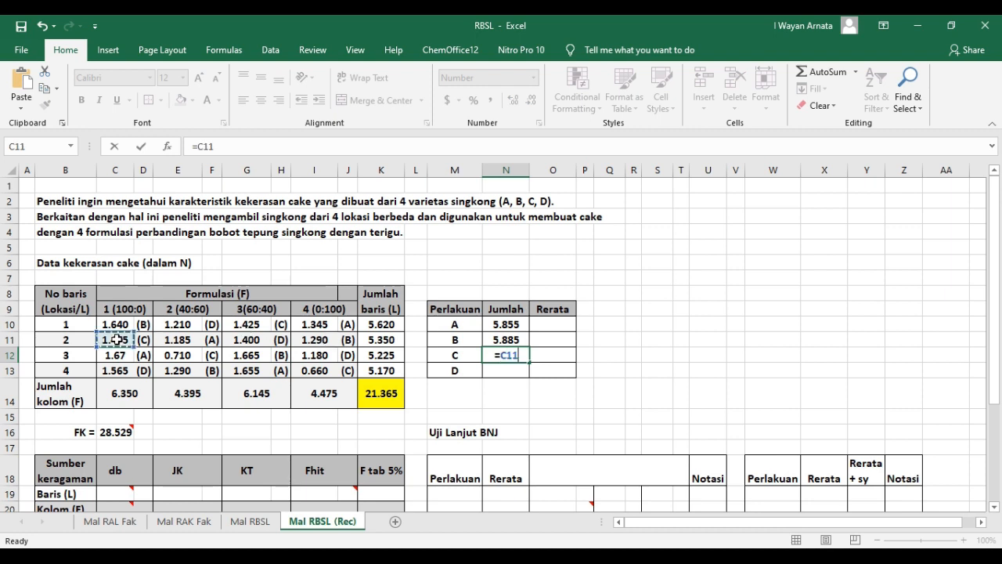
{"action": "type", "text": "+"}
{"action": "left_click", "coordinate": [166, 355]}
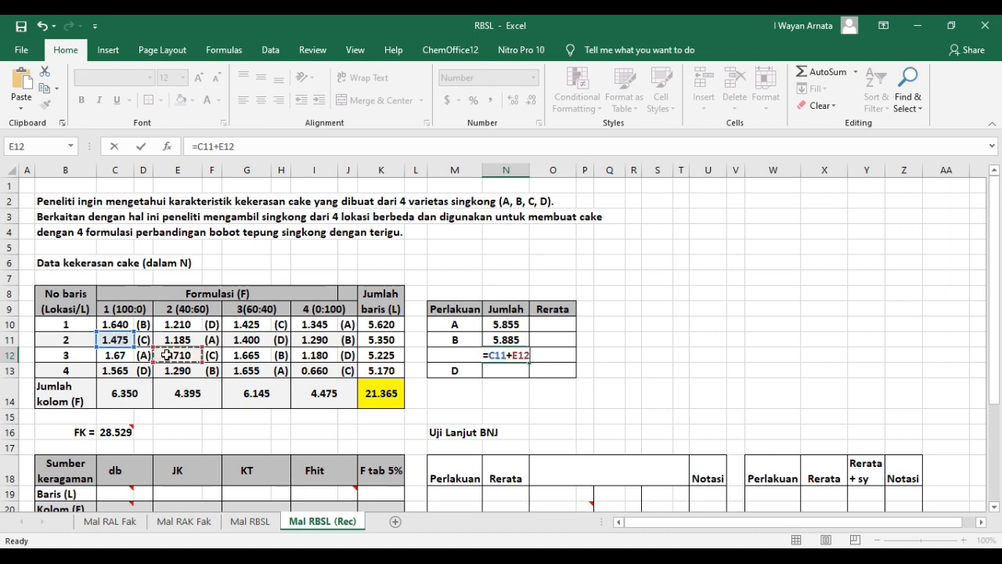
{"action": "type", "text": "+"}
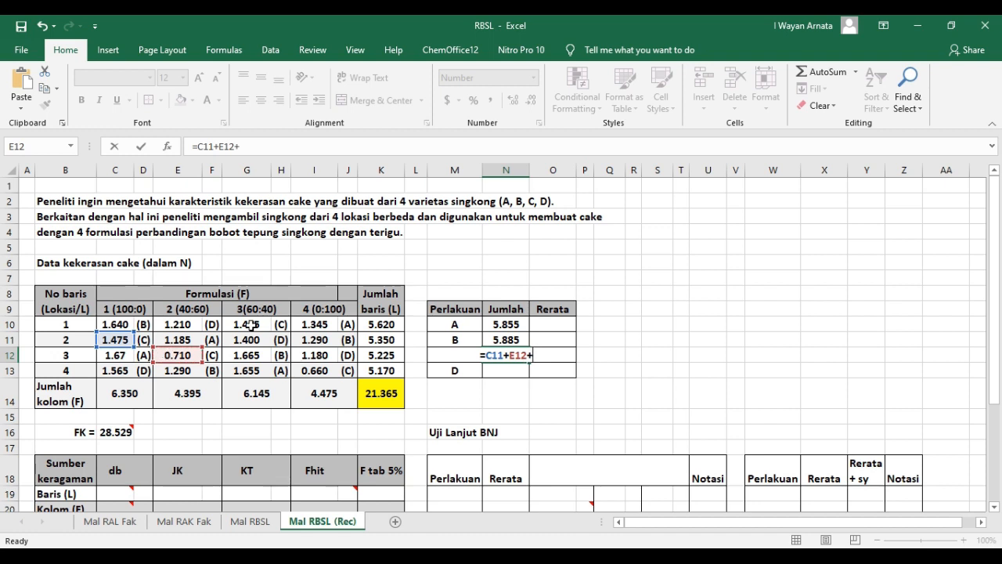
{"action": "left_click", "coordinate": [249, 325]}
{"action": "type", "text": "+"}
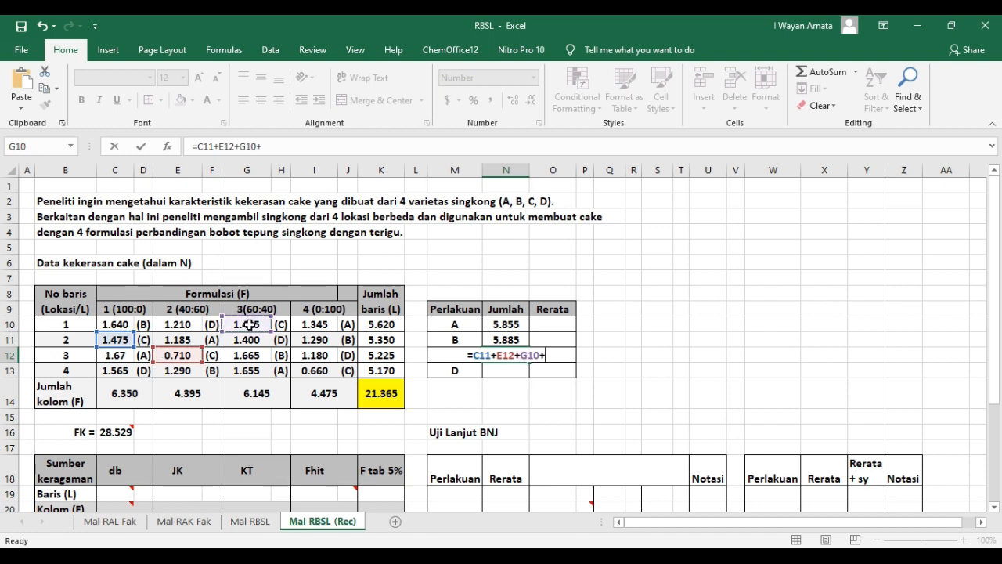
{"action": "left_click", "coordinate": [308, 370]}
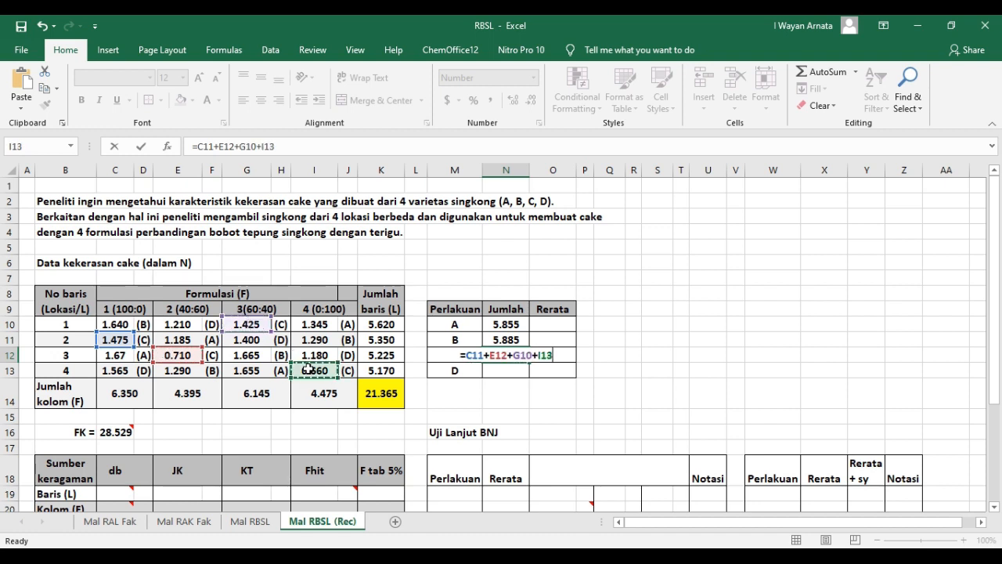
{"action": "key", "text": "Return"}
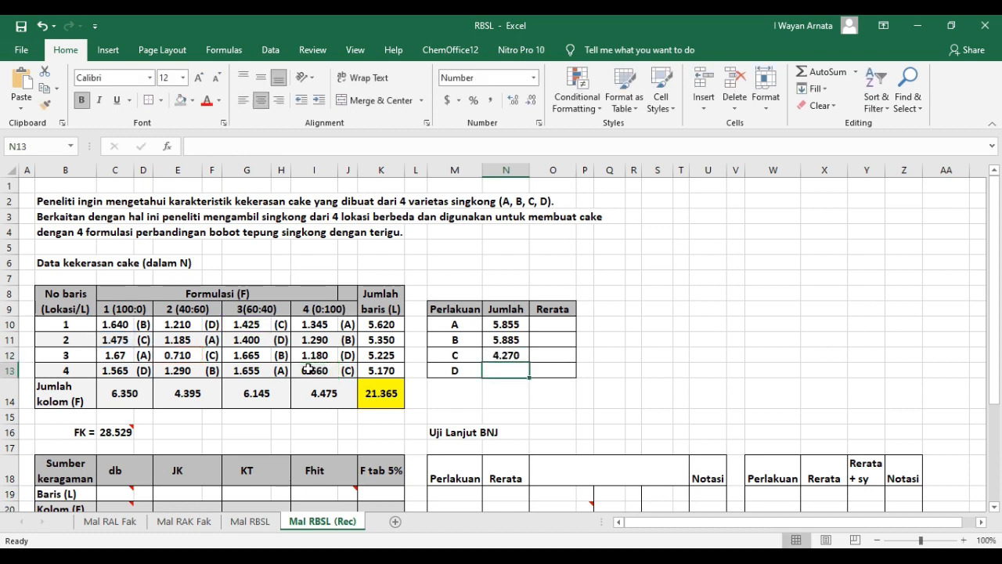
Total treatment D's four hardness values in N13 with =C13+E10+G11+I12
{"action": "type", "text": "="}
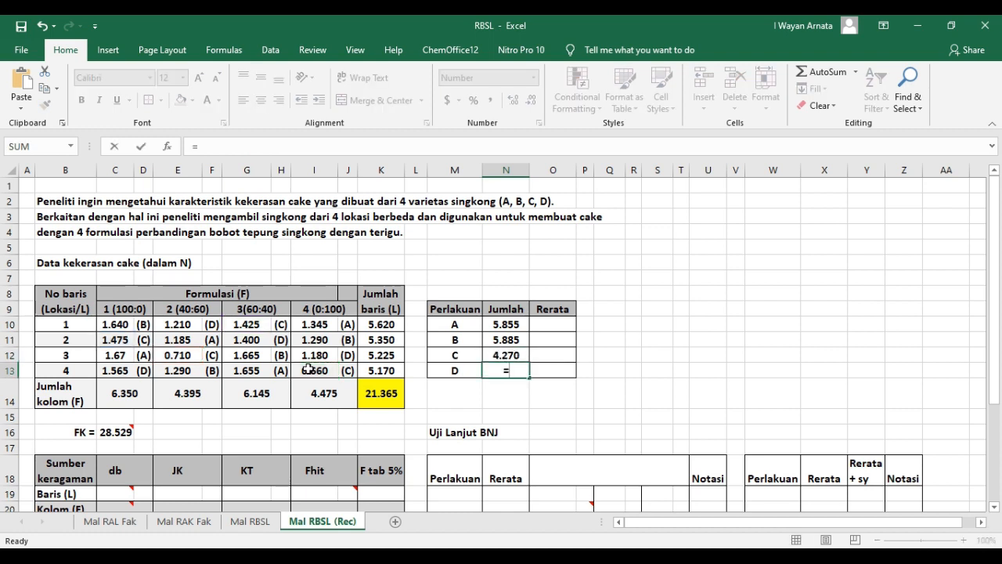
{"action": "left_click", "coordinate": [128, 371]}
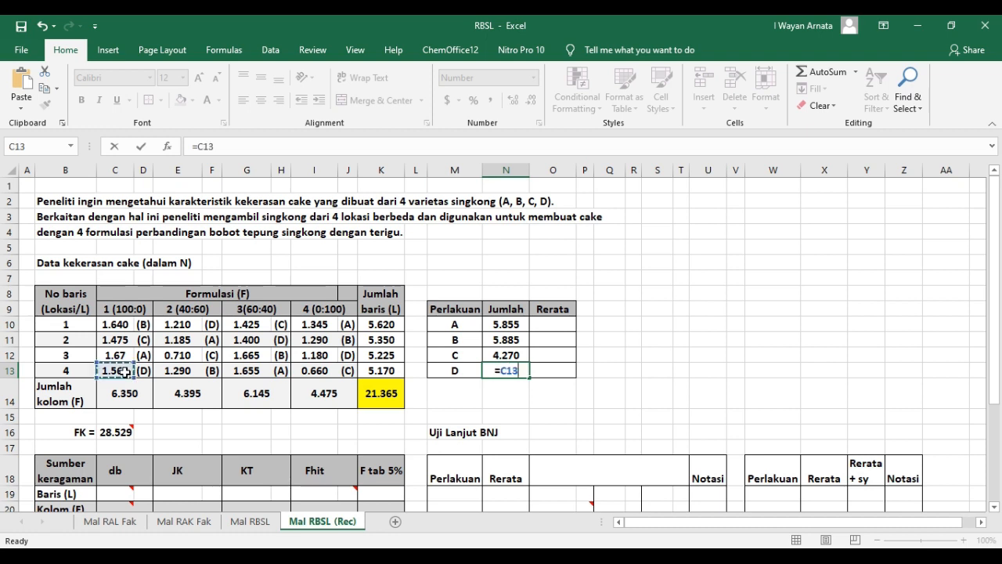
{"action": "type", "text": "+"}
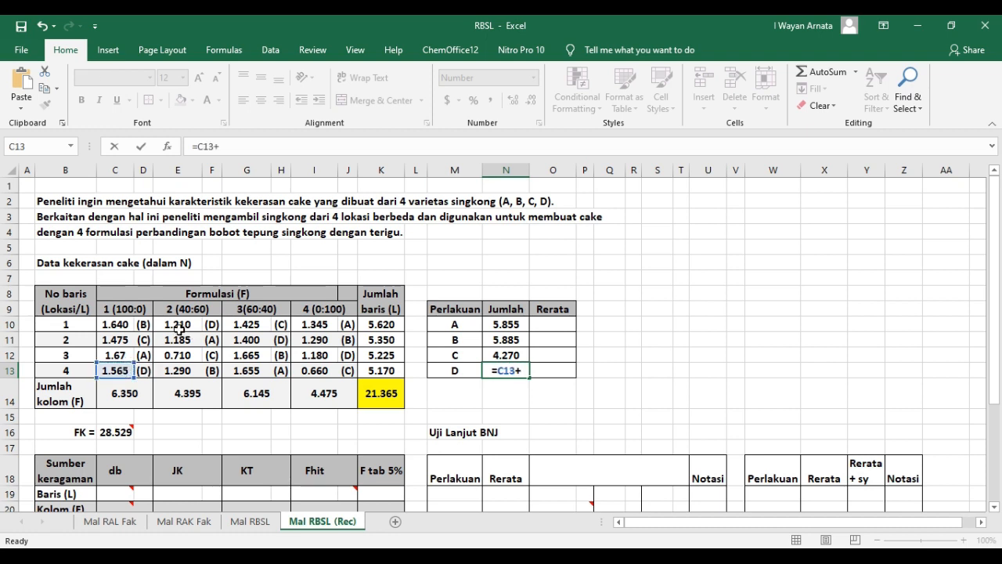
{"action": "left_click", "coordinate": [171, 323]}
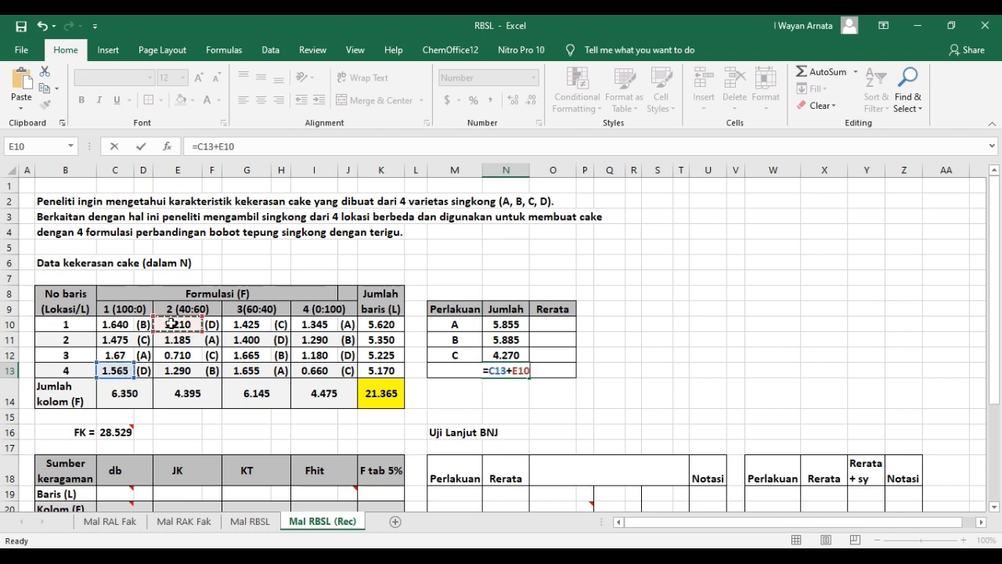
{"action": "type", "text": "+"}
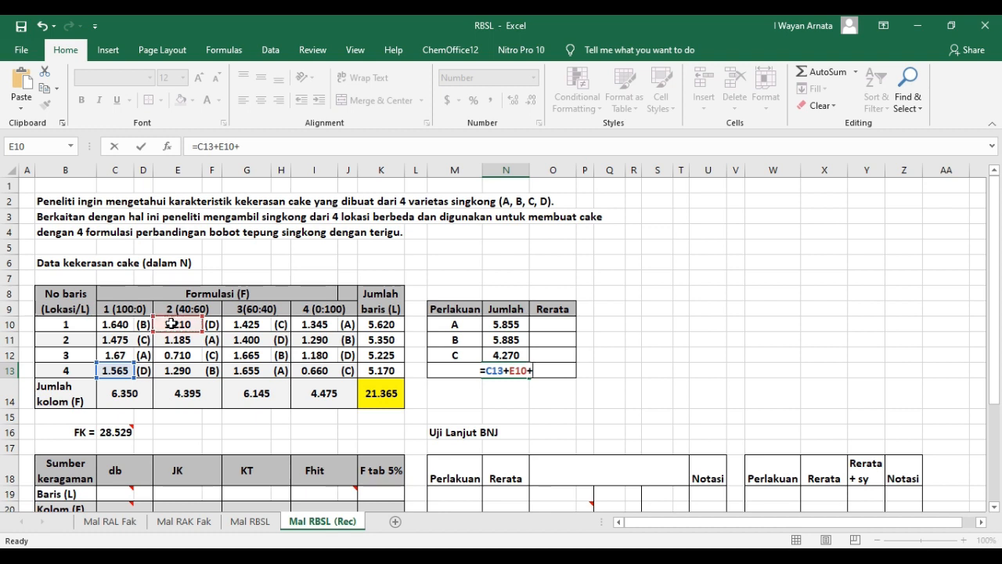
{"action": "left_click", "coordinate": [238, 342]}
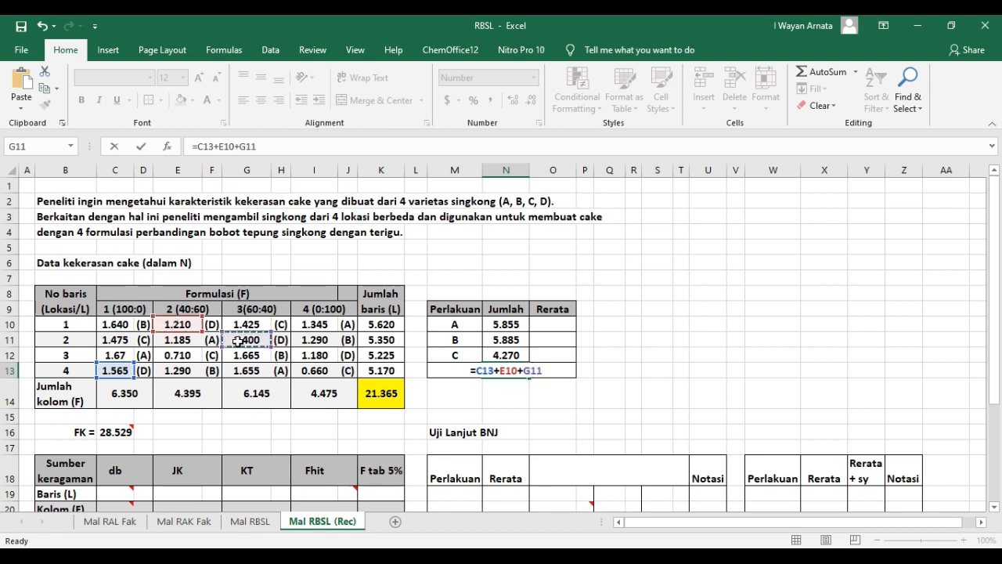
{"action": "type", "text": "+"}
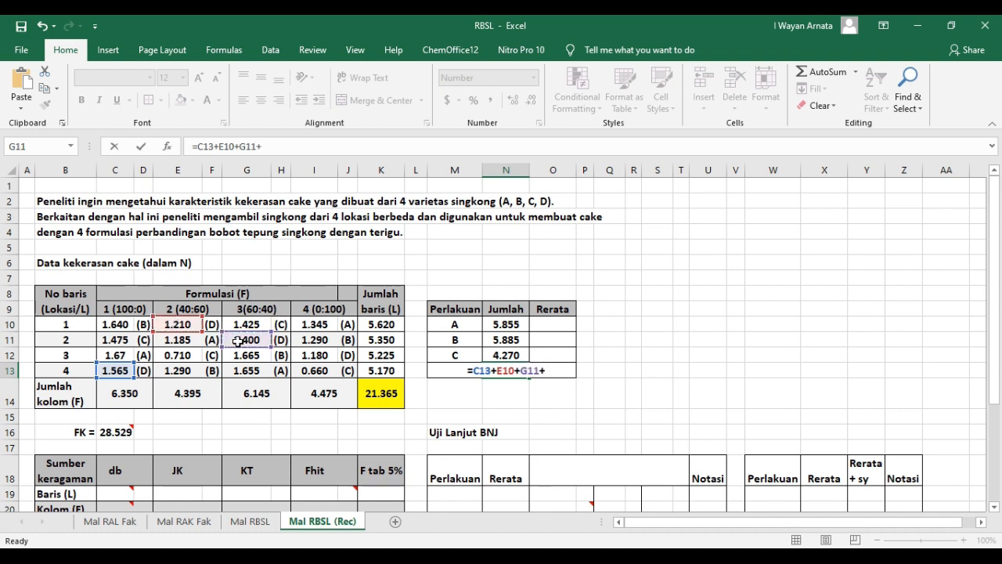
{"action": "left_click", "coordinate": [315, 356]}
{"action": "key", "text": "Return"}
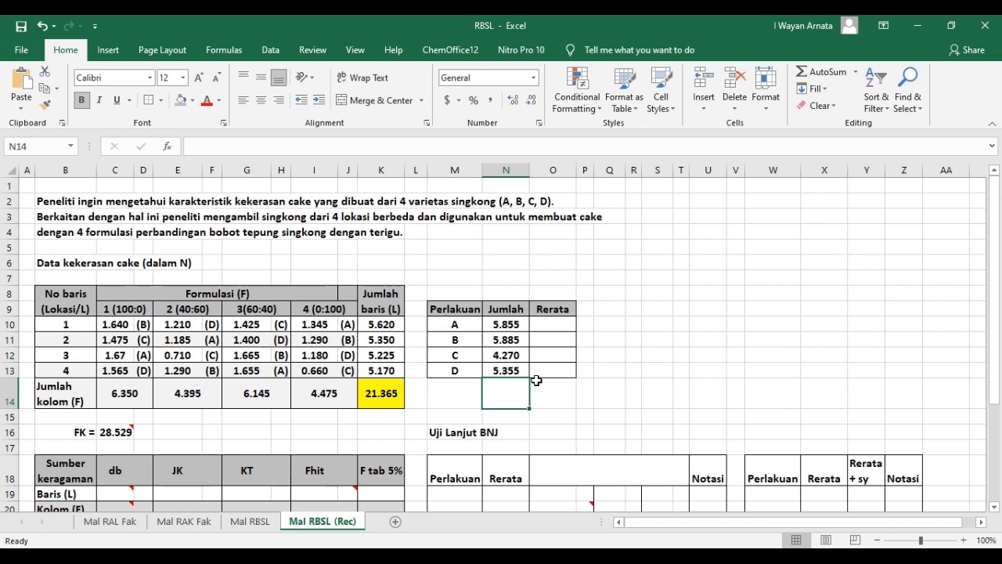
Calculate treatment A's mean in O10 with =N10/4 and fill the formula down to O13 for the other treatments
{"action": "left_click", "coordinate": [552, 323]}
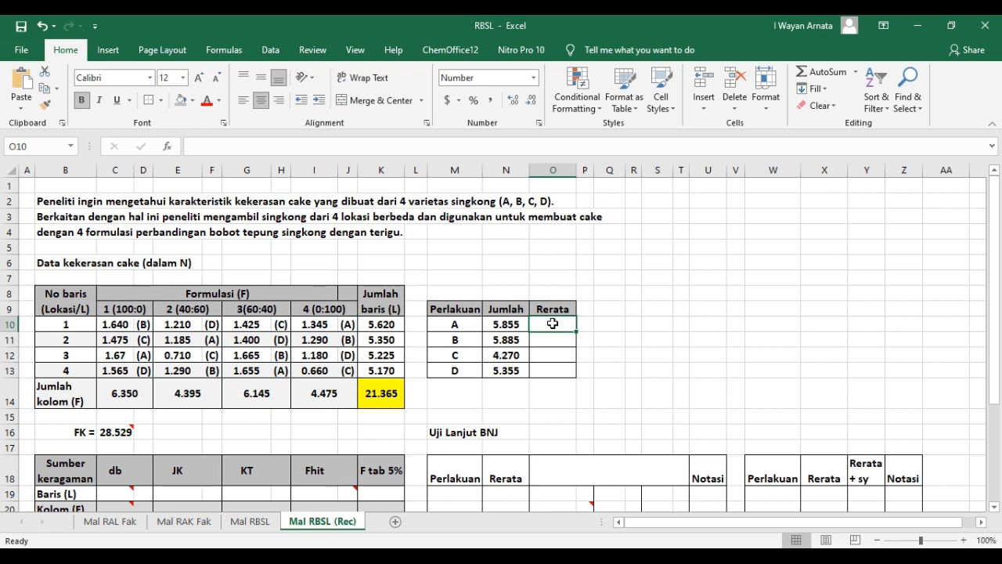
{"action": "type", "text": "="}
{"action": "left_click", "coordinate": [503, 323]}
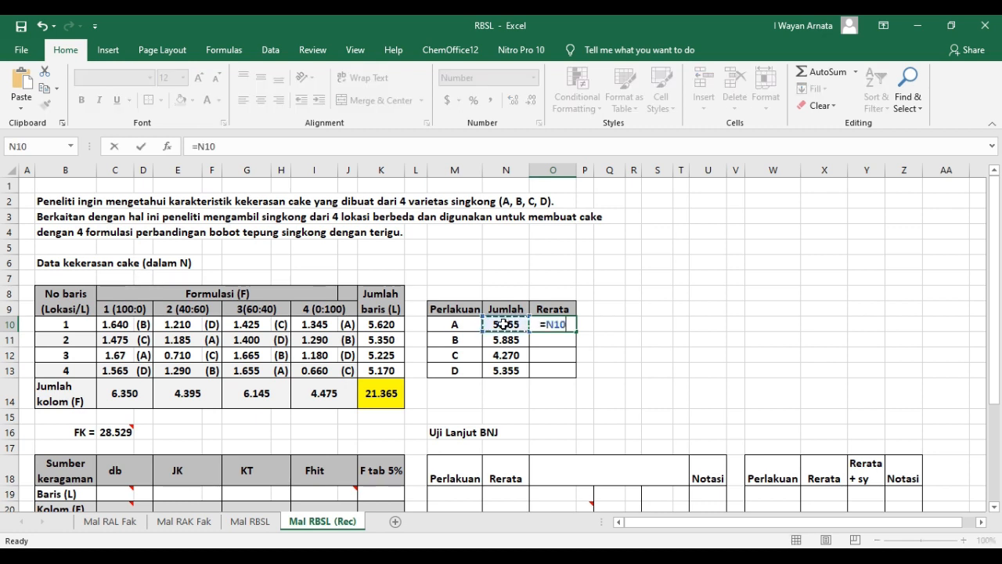
{"action": "type", "text": "/4"}
{"action": "key", "text": "Return"}
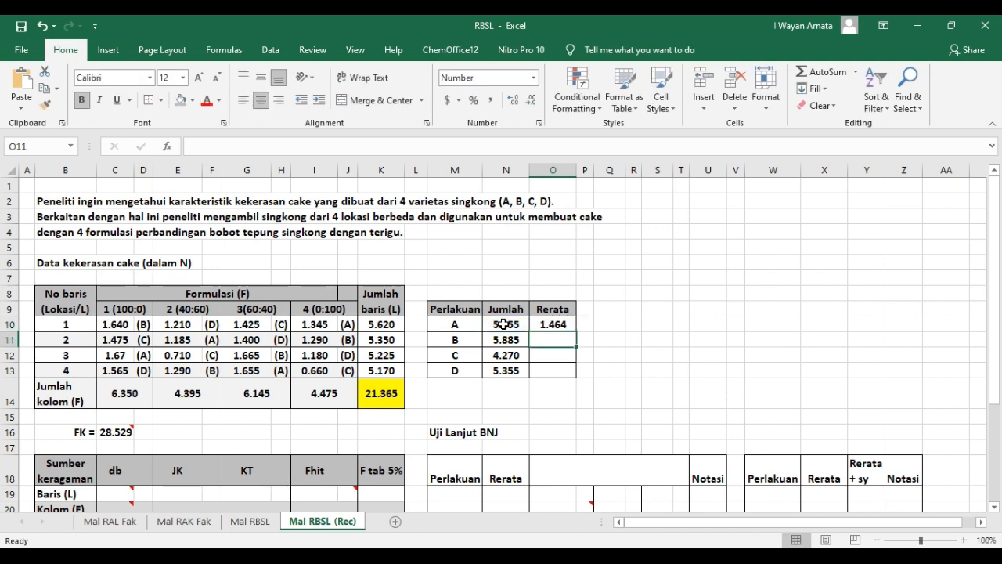
{"action": "left_click", "coordinate": [565, 325]}
{"action": "left_click_drag", "start_coordinate": [577, 331], "coordinate": [576, 374]}
{"action": "left_click", "coordinate": [632, 373]}
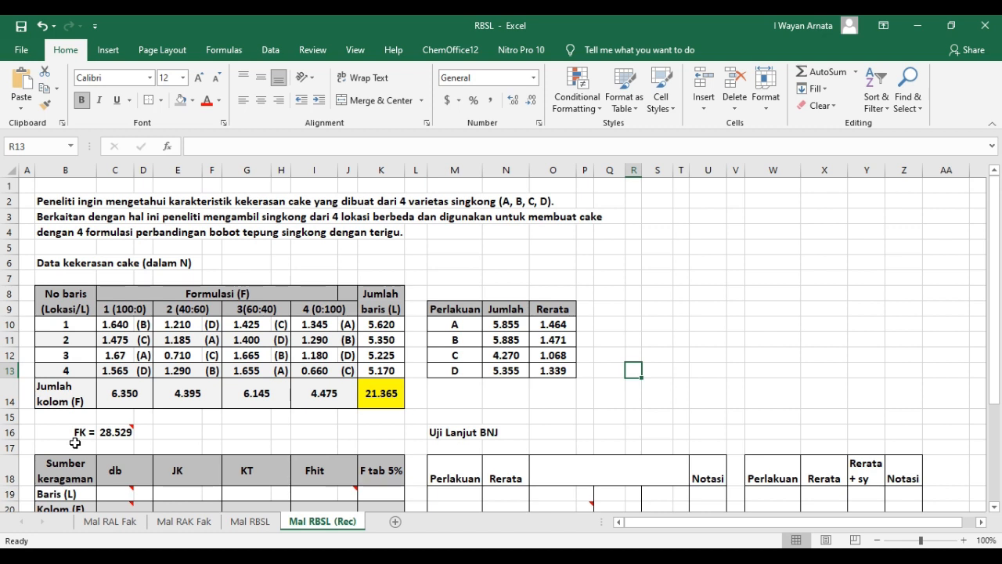
Clear the existing correction factor (FK) formula from C16
{"action": "left_click", "coordinate": [140, 447]}
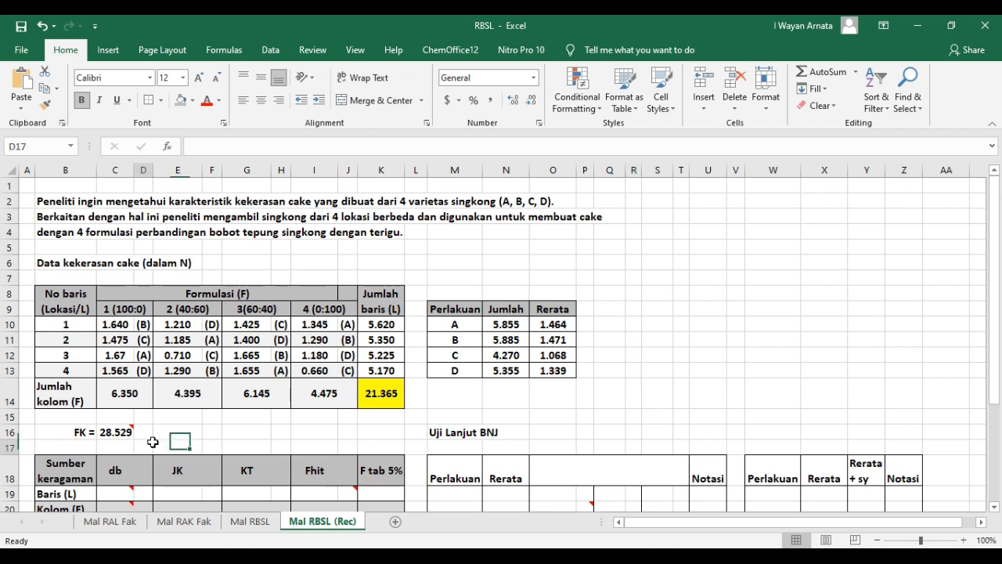
{"action": "left_click", "coordinate": [113, 435]}
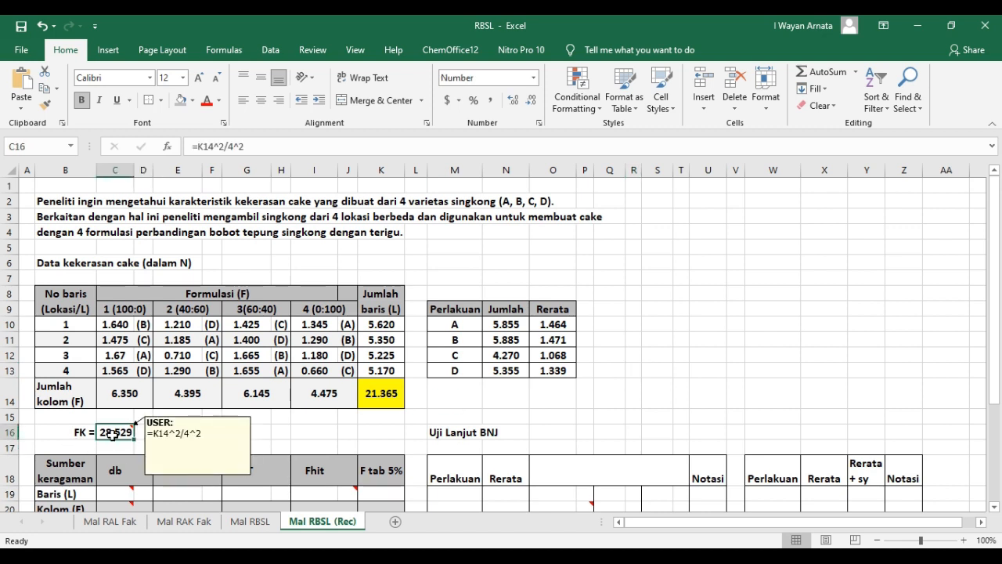
{"action": "key", "text": "Delete"}
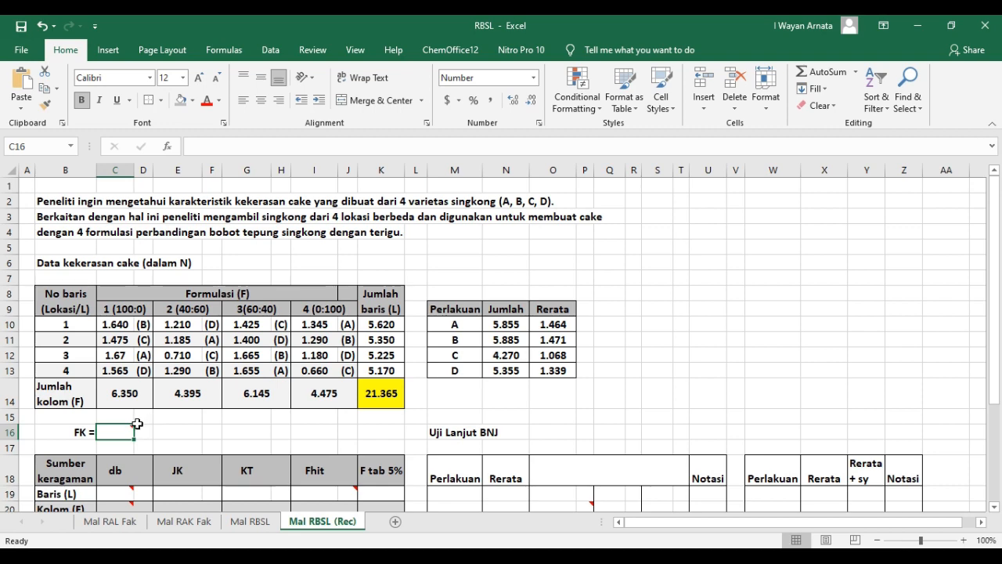
{"action": "mouse_move", "coordinate": [131, 427]}
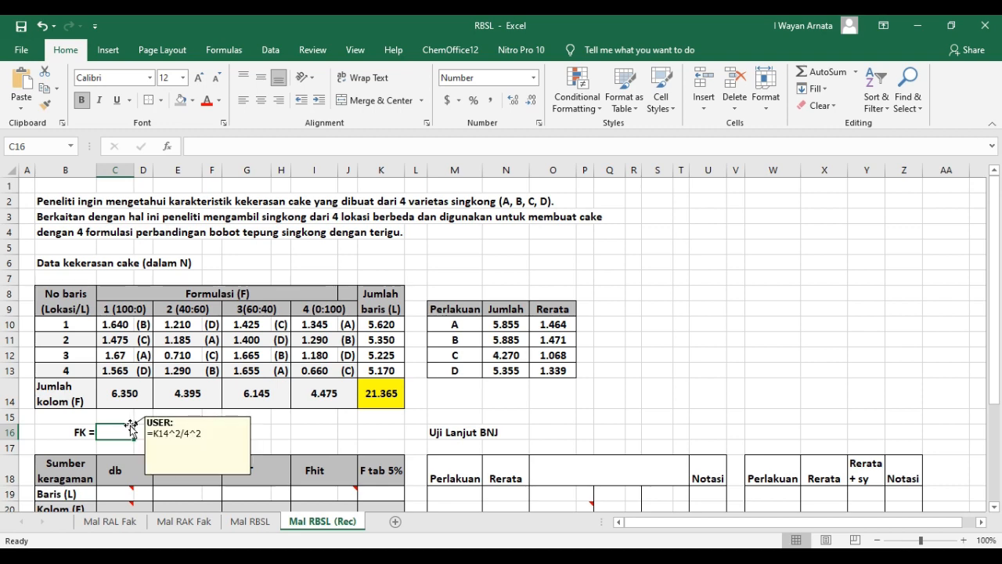
{"action": "scroll", "coordinate": [130, 427], "scroll_direction": "down", "scroll_amount": 2}
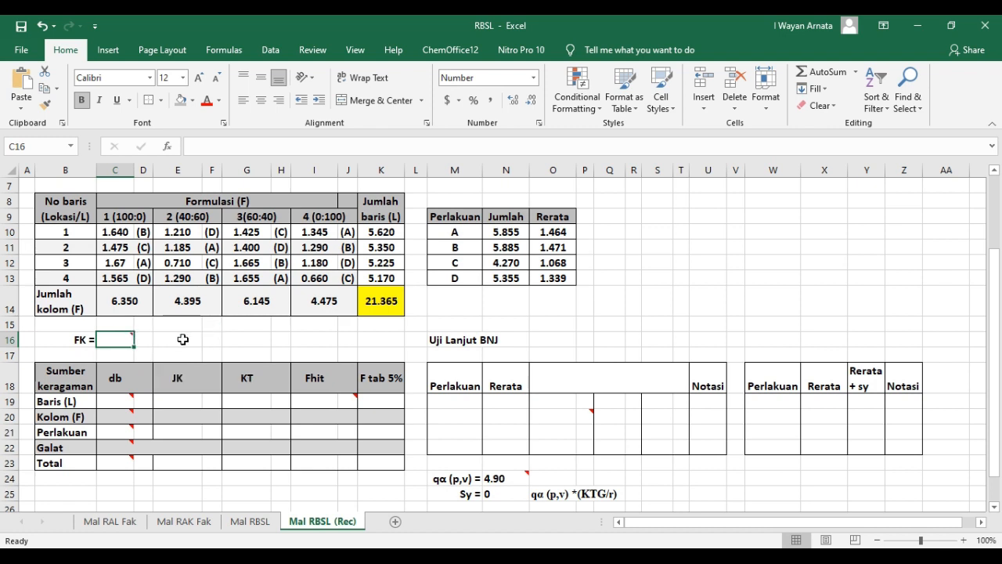
Calculate the correction factor (FK) in C16 from the grand total with =K14^2/4^2
{"action": "left_click", "coordinate": [186, 338]}
{"action": "left_click", "coordinate": [107, 337]}
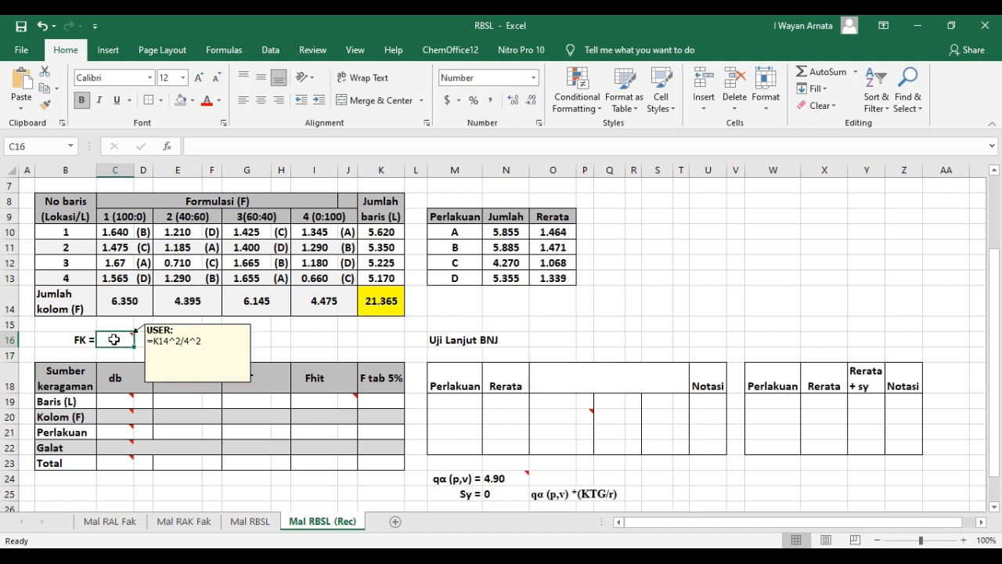
{"action": "type", "text": "="}
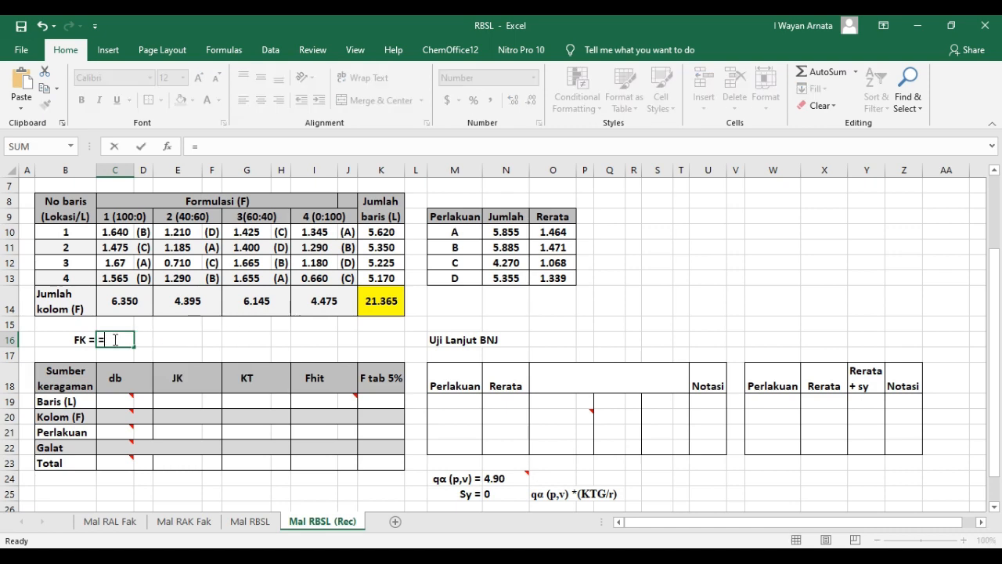
{"action": "left_click", "coordinate": [377, 301]}
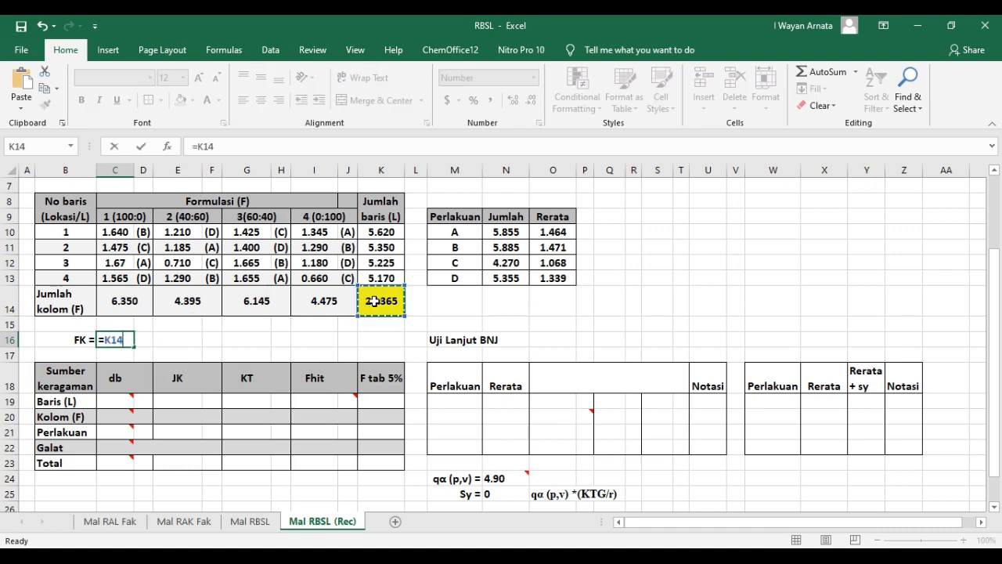
{"action": "type", "text": "^2/4^2"}
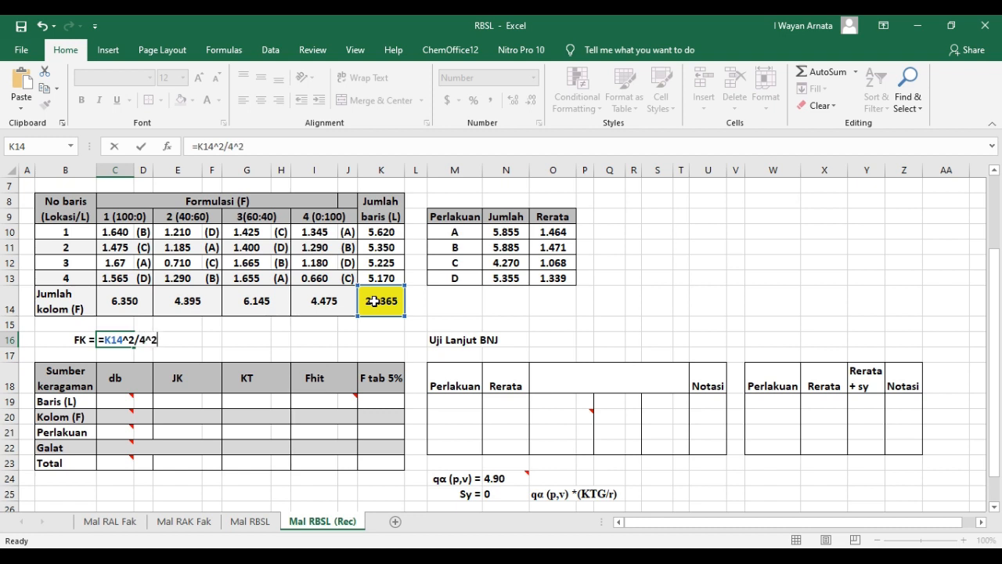
{"action": "key", "text": "Return"}
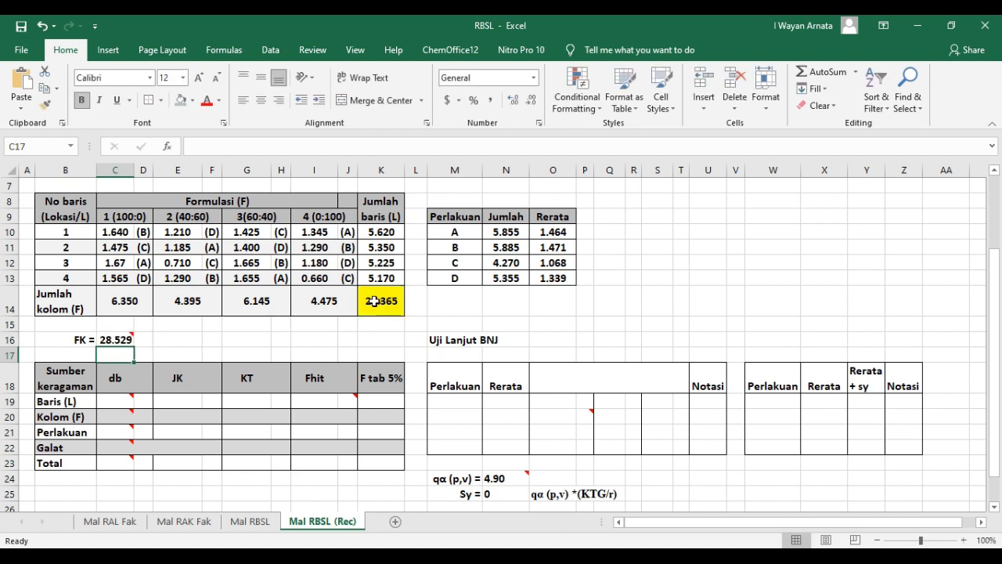
{"action": "left_click", "coordinate": [580, 308]}
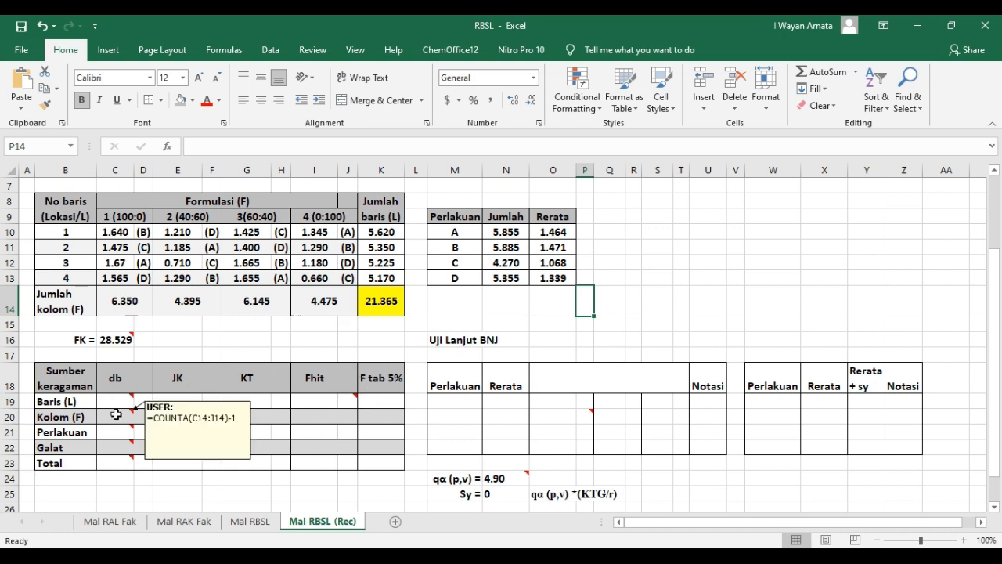
Calculate the total degrees of freedom (db) in C23 with =(4*4)-1
{"action": "left_click", "coordinate": [114, 465]}
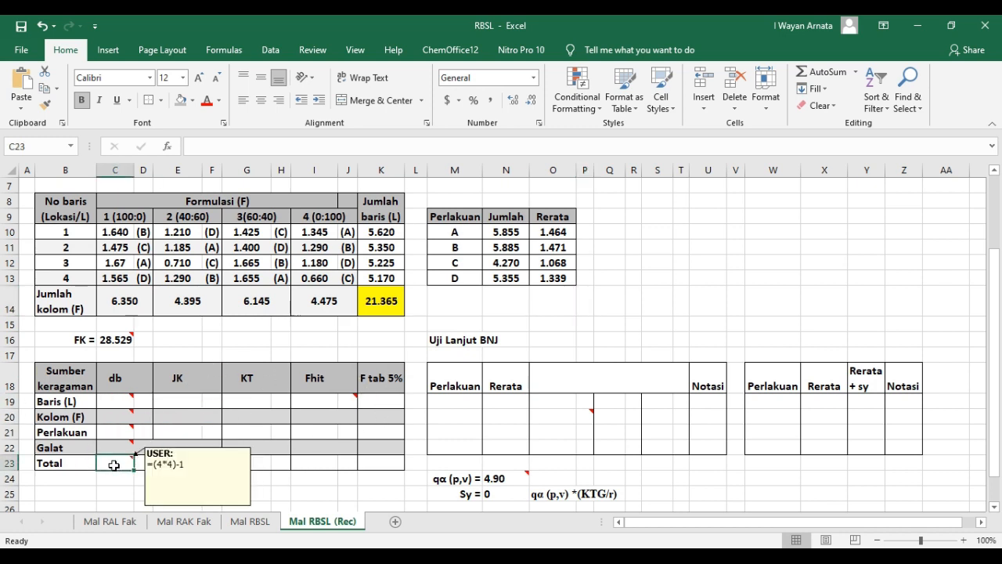
{"action": "type", "text": "="}
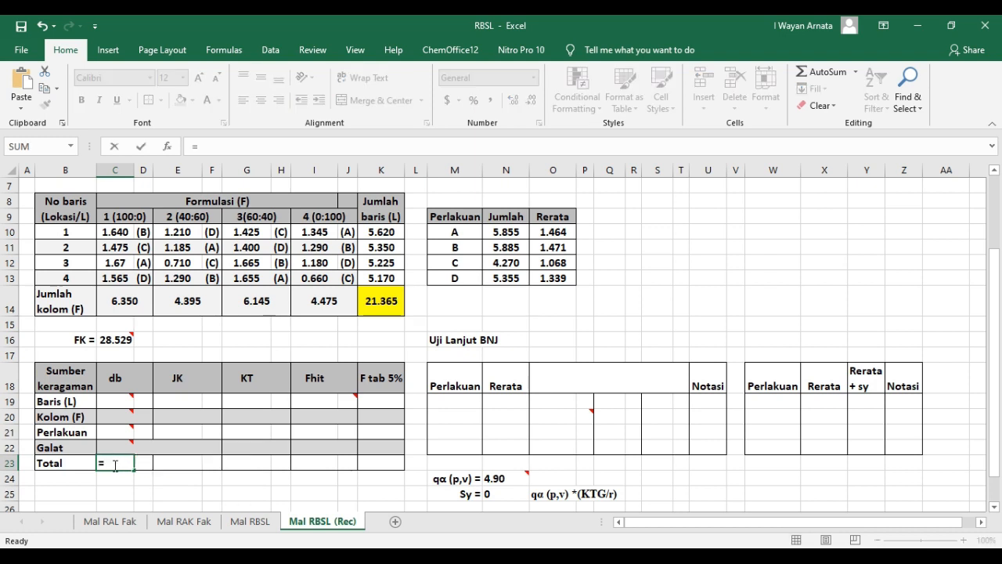
{"action": "type", "text": "(4*4)-1"}
{"action": "key", "text": "Return"}
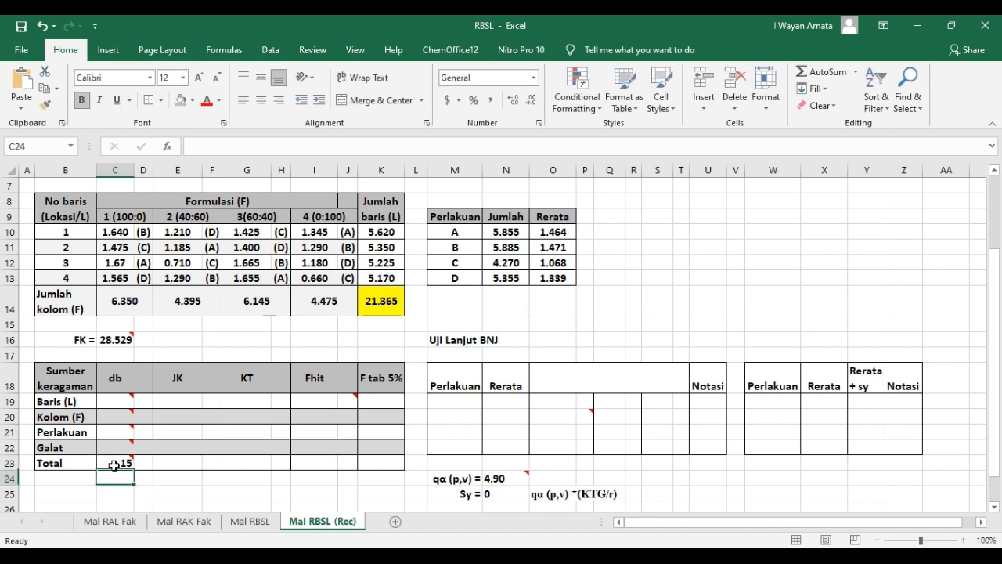
Calculate the row (Baris) degrees of freedom in C19 with =COUNTA(B10:B13)-1
{"action": "left_click", "coordinate": [114, 401]}
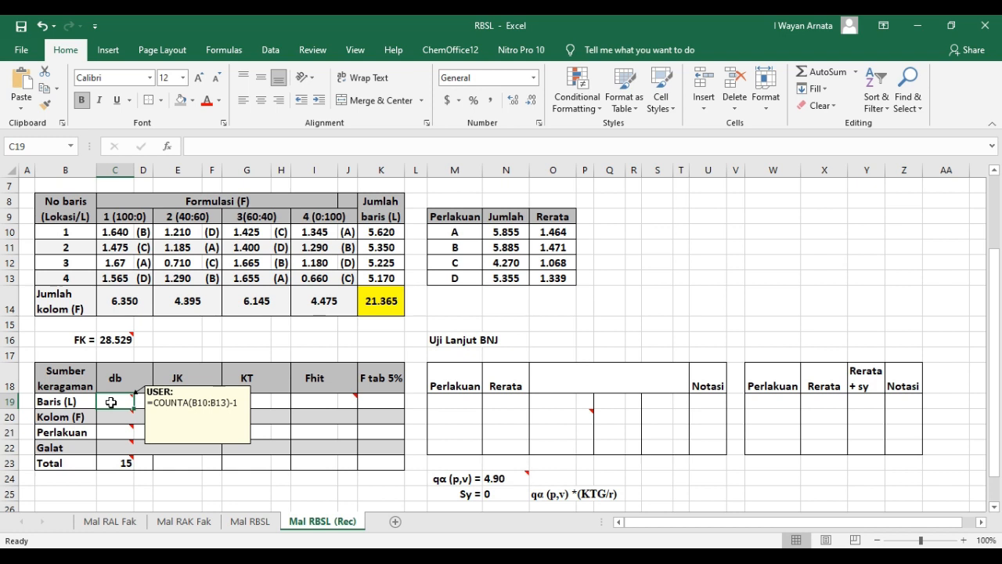
{"action": "type", "text": "="}
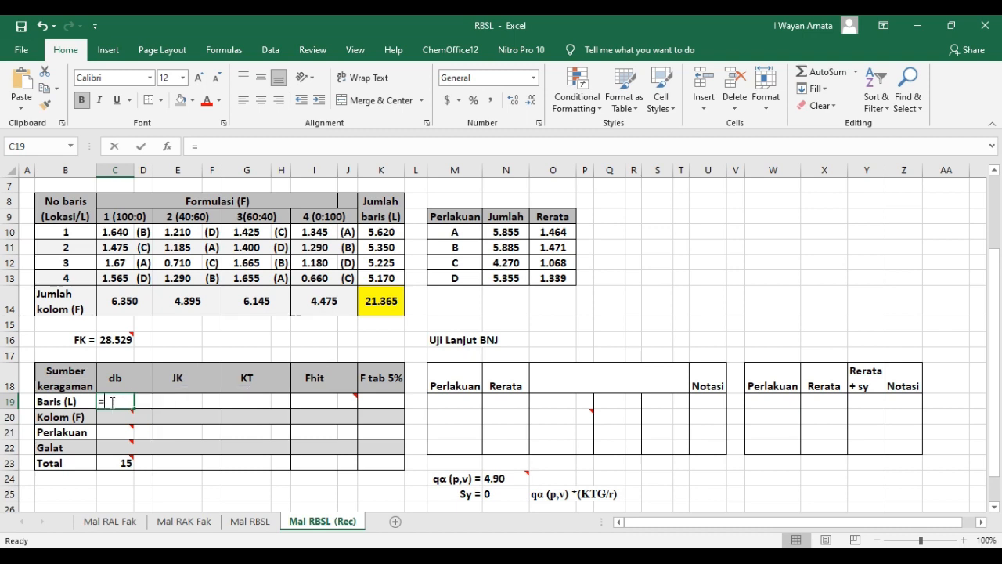
{"action": "type", "text": "counta"}
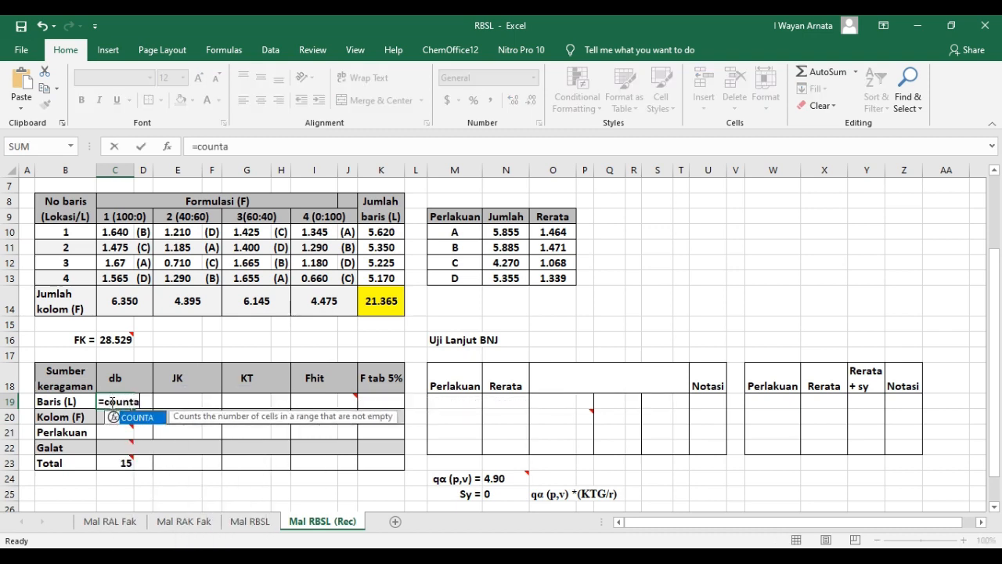
{"action": "type", "text": "("}
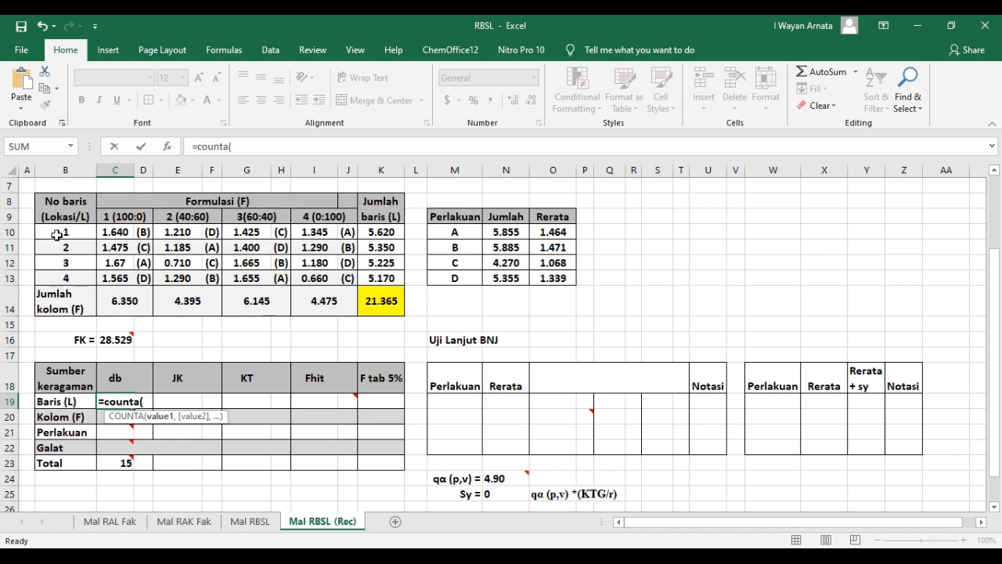
{"action": "left_click_drag", "start_coordinate": [57, 238], "coordinate": [48, 277]}
{"action": "type", "text": ")-"}
{"action": "key", "text": "Return"}
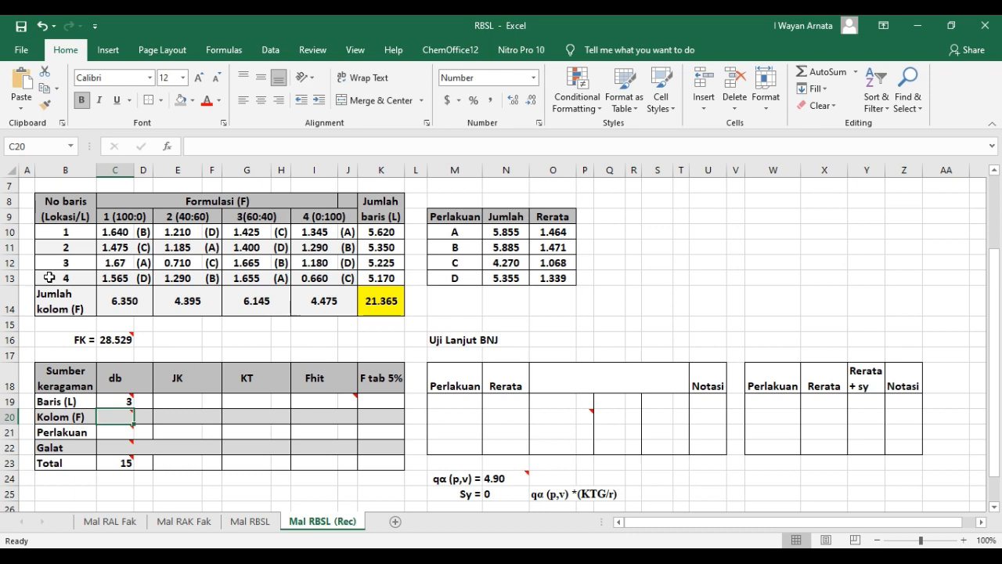
Calculate the column (Kolom) degrees of freedom in C20 with =COUNTA(C9:J9)-1
{"action": "type", "text": "=coun"}
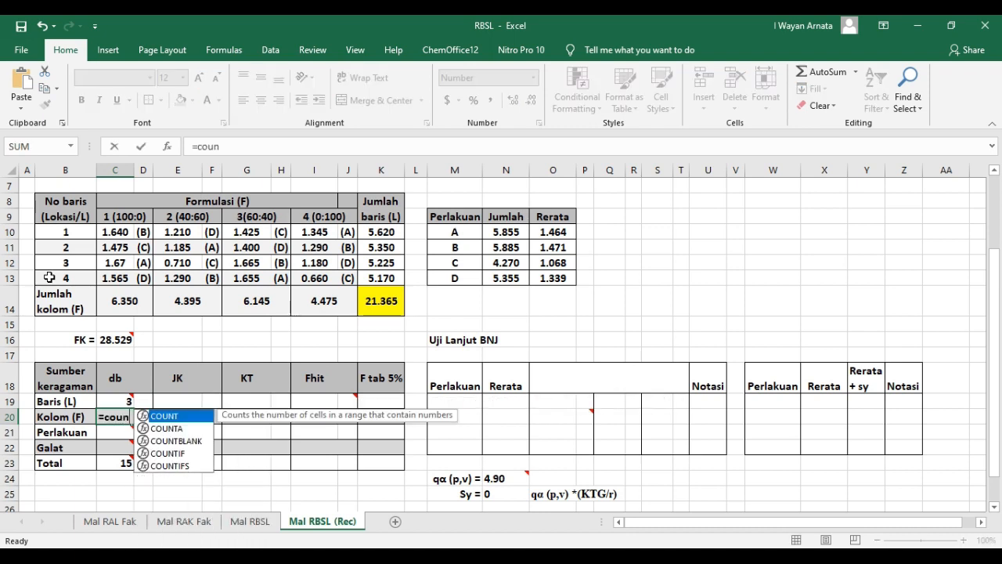
{"action": "type", "text": "ta("}
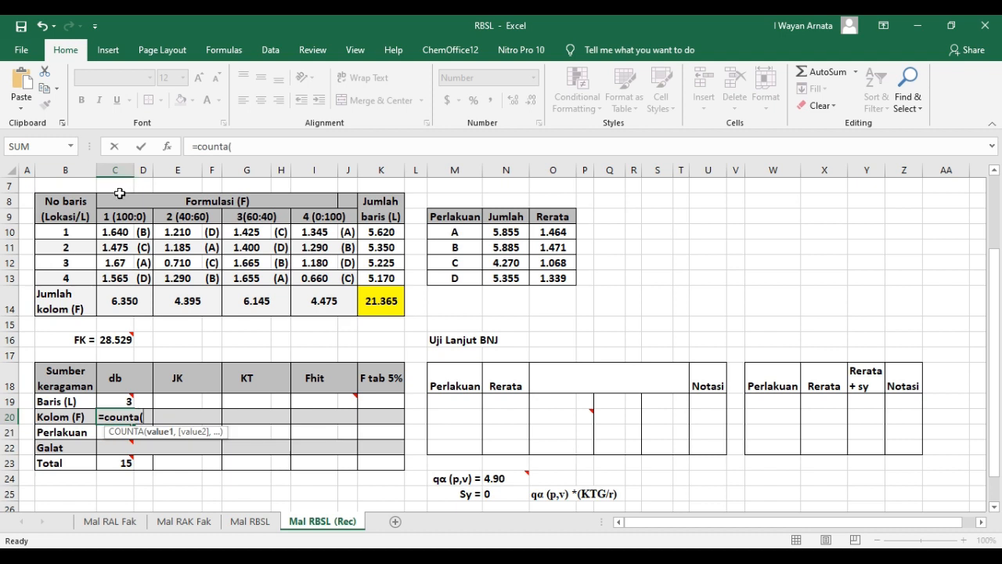
{"action": "left_click_drag", "start_coordinate": [125, 216], "coordinate": [288, 217]}
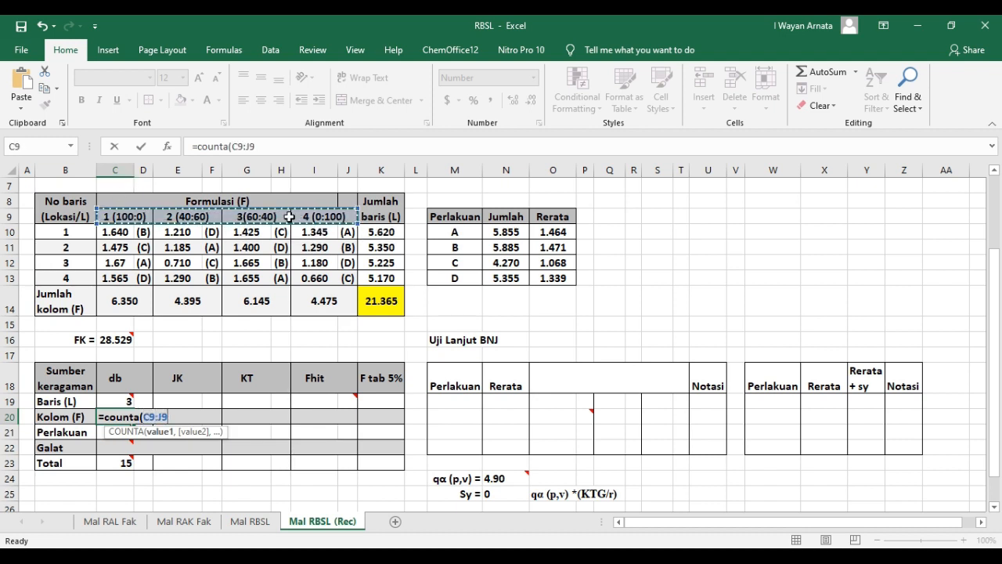
{"action": "type", "text": ")-1"}
{"action": "key", "text": "Return"}
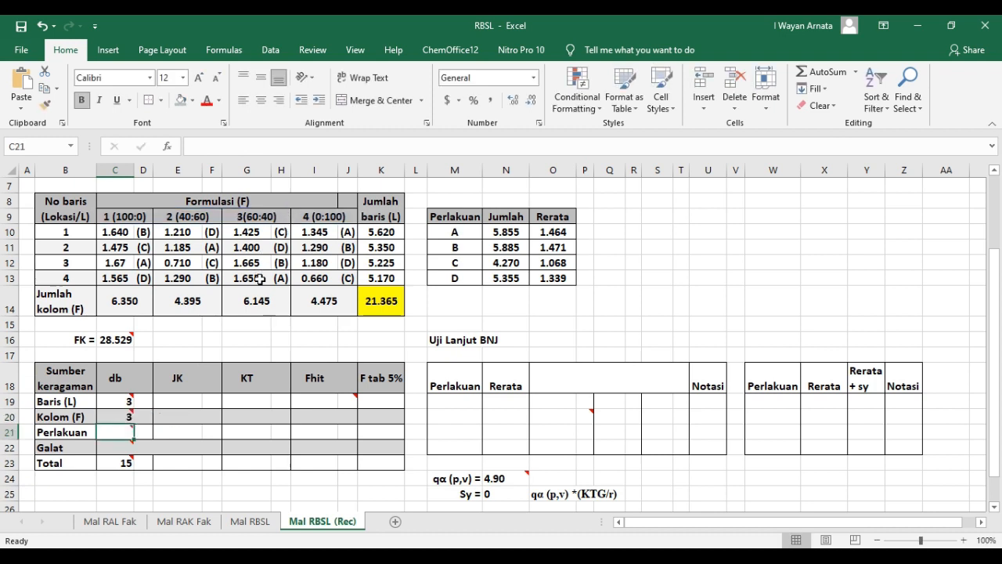
Calculate the treatment (Perlakuan) degrees of freedom in C21 with =COUNTA(M10:M13)-1
{"action": "type", "text": "=cou"}
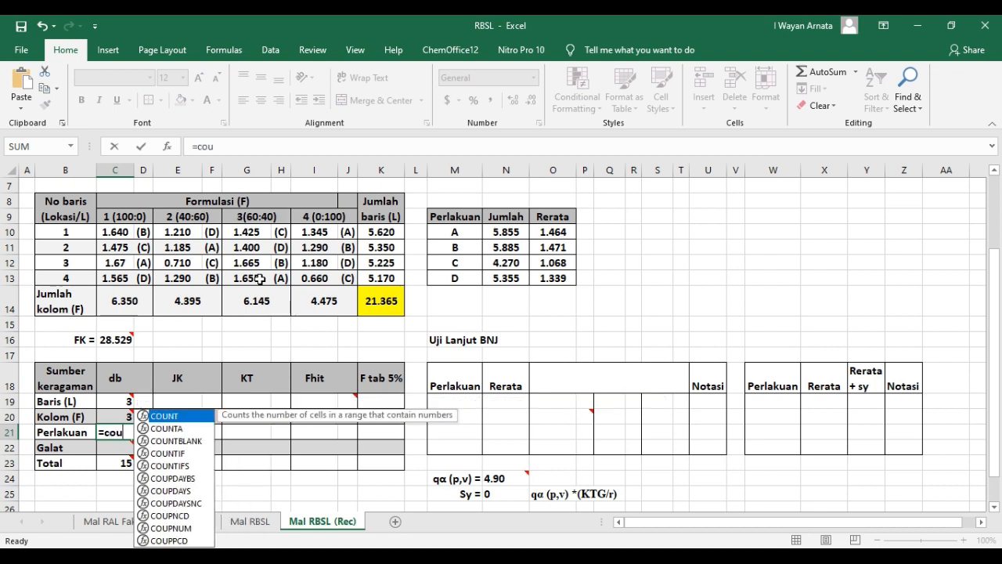
{"action": "type", "text": "nta("}
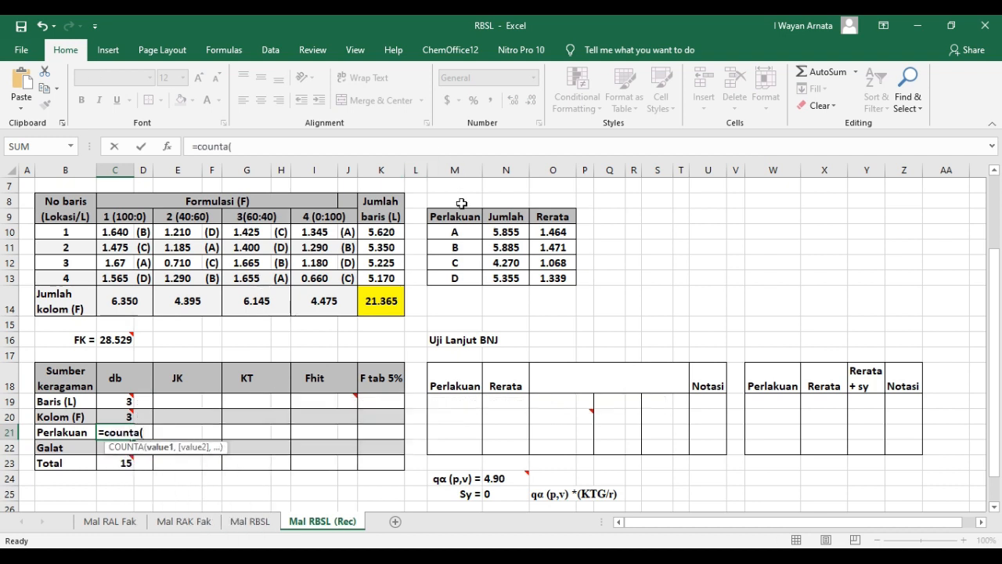
{"action": "left_click_drag", "start_coordinate": [463, 230], "coordinate": [463, 274]}
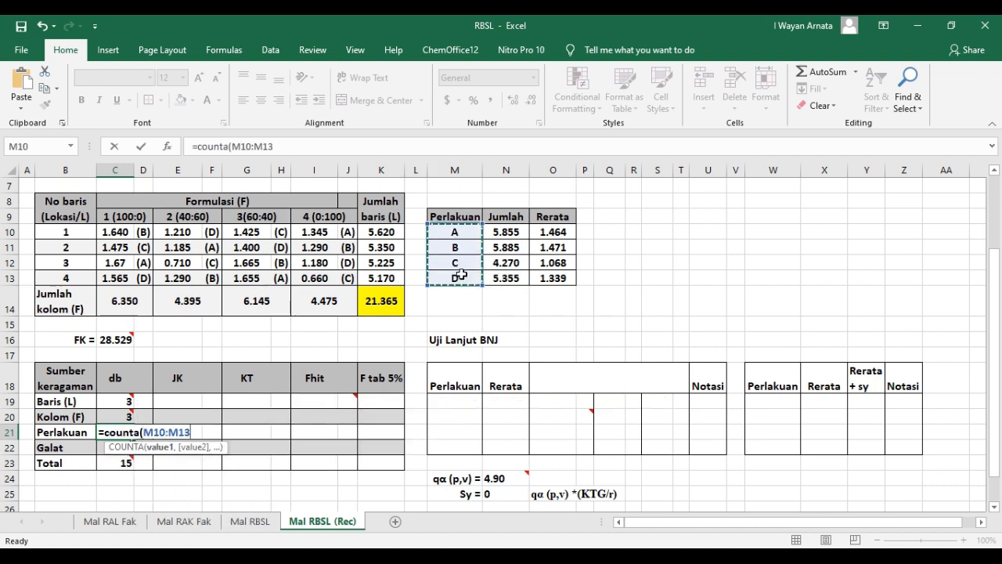
{"action": "type", "text": ")-"}
{"action": "key", "text": "Return"}
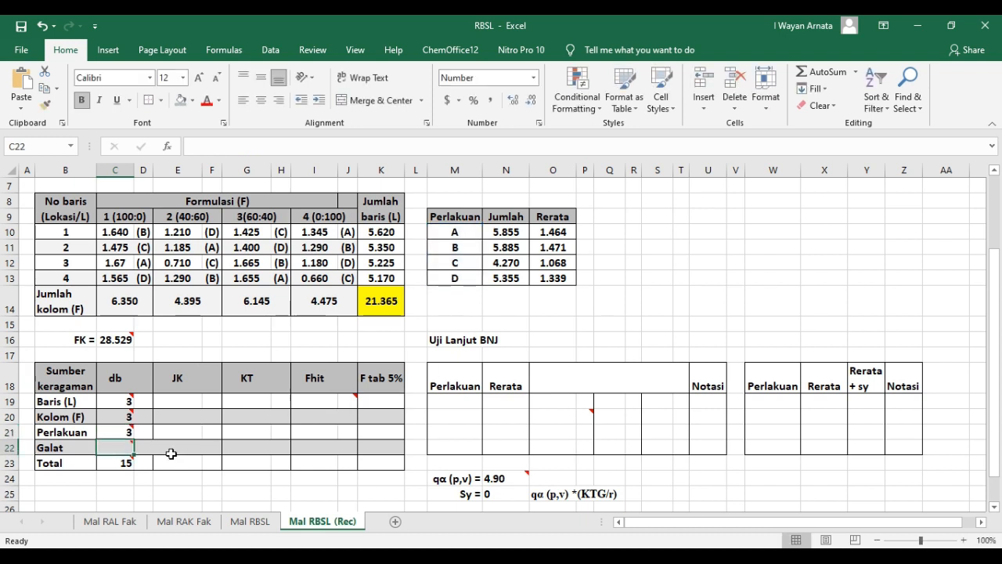
Calculate the error (Galat) degrees of freedom in C22 with =C23-C19-C20-C21
{"action": "mouse_move", "coordinate": [113, 448]}
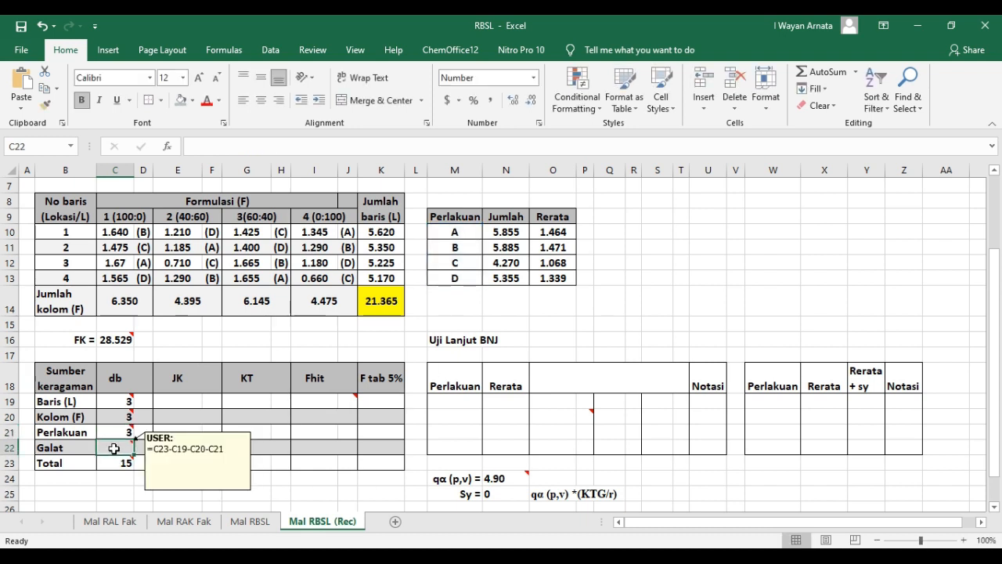
{"action": "type", "text": "="}
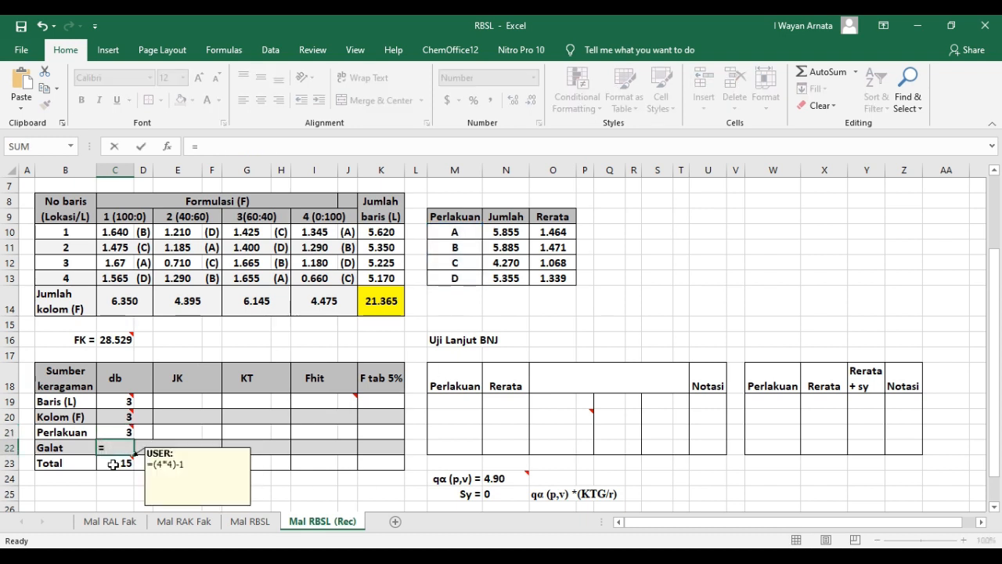
{"action": "left_click", "coordinate": [114, 463]}
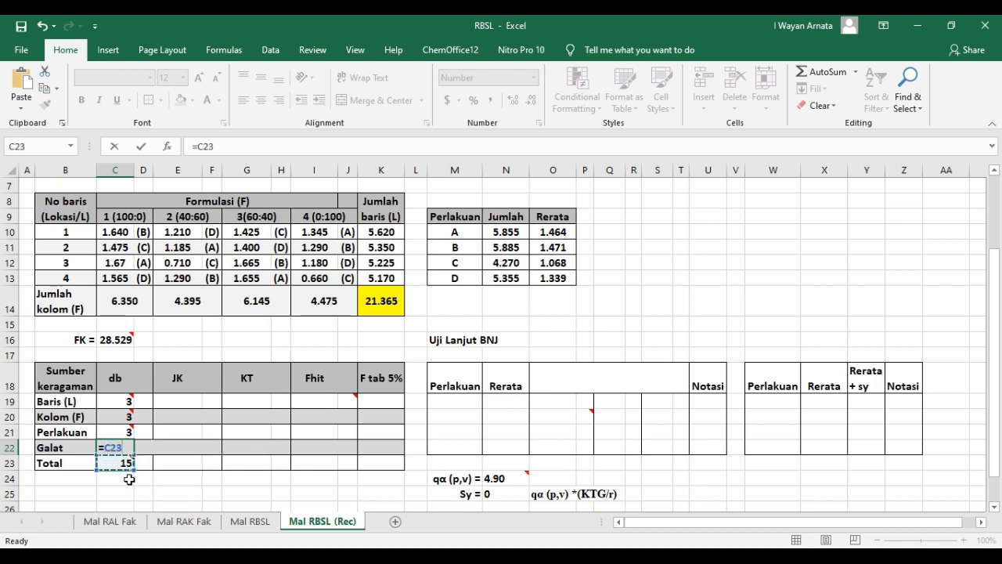
{"action": "type", "text": "-"}
{"action": "left_click", "coordinate": [116, 400]}
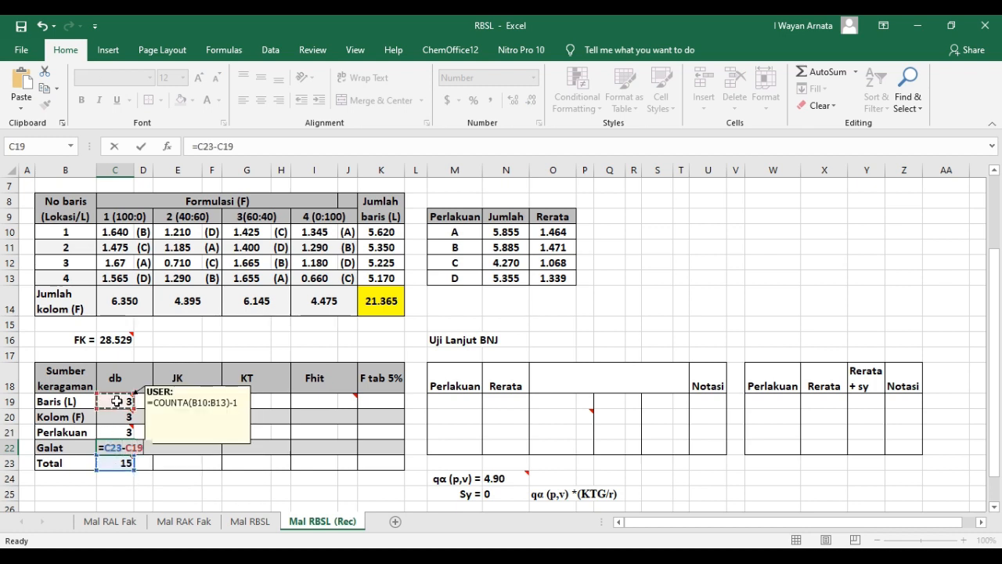
{"action": "type", "text": "-"}
{"action": "mouse_move", "coordinate": [109, 417]}
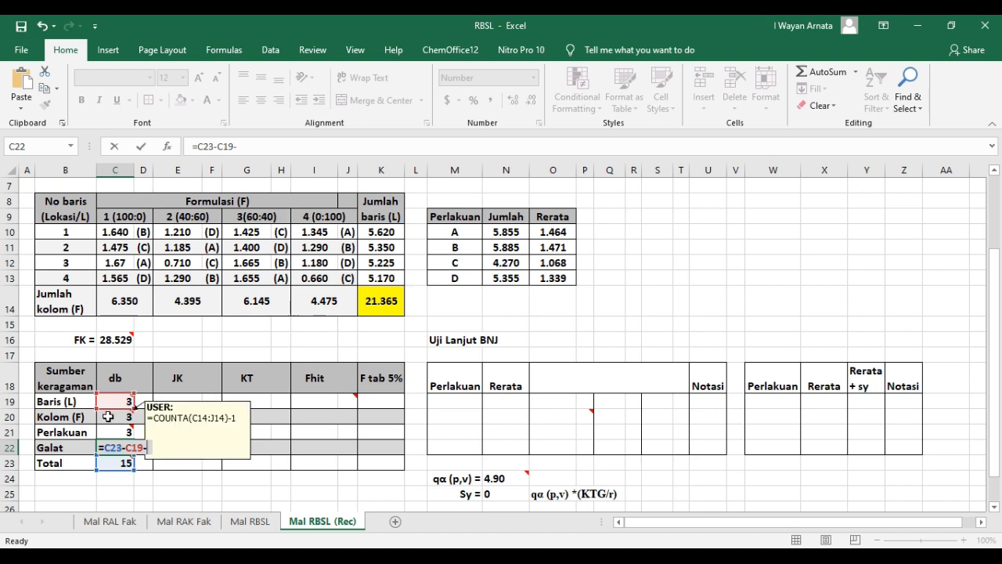
{"action": "left_click", "coordinate": [110, 418]}
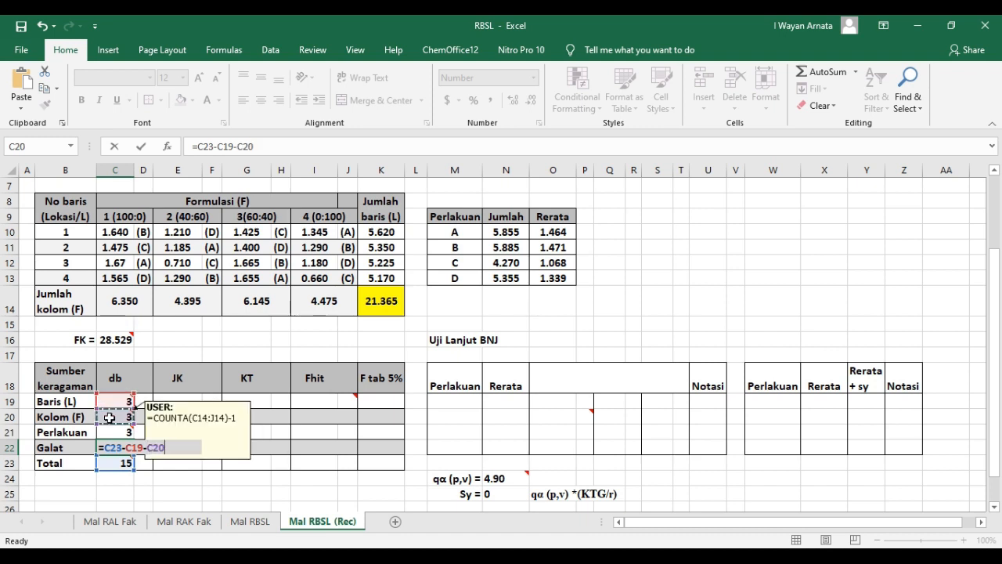
{"action": "type", "text": "-"}
{"action": "left_click", "coordinate": [114, 432]}
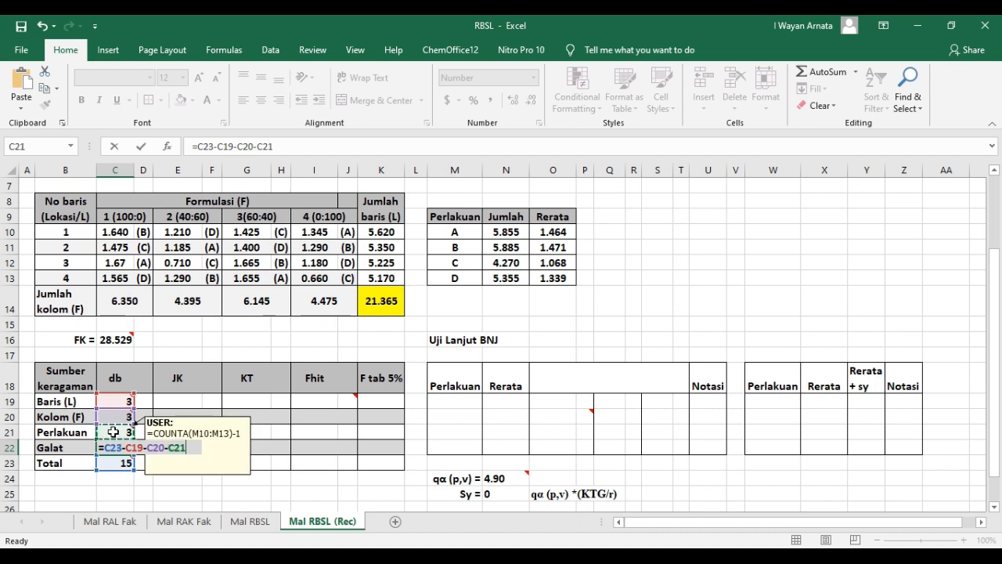
{"action": "key", "text": "Return"}
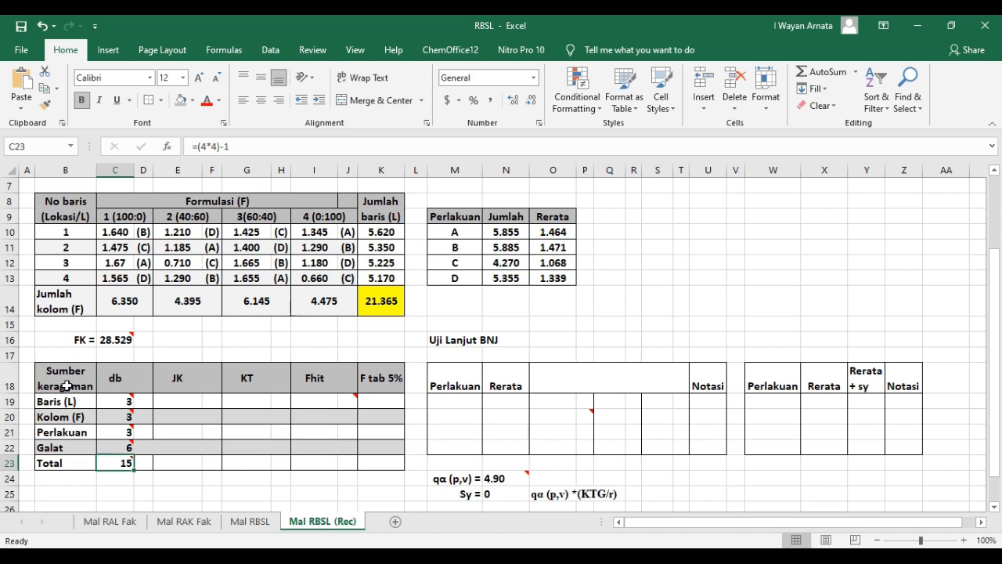
Calculate the total sum of squares (JK Total) in E23 with =SUMSQ(C10:J13)-C16
{"action": "left_click", "coordinate": [178, 462]}
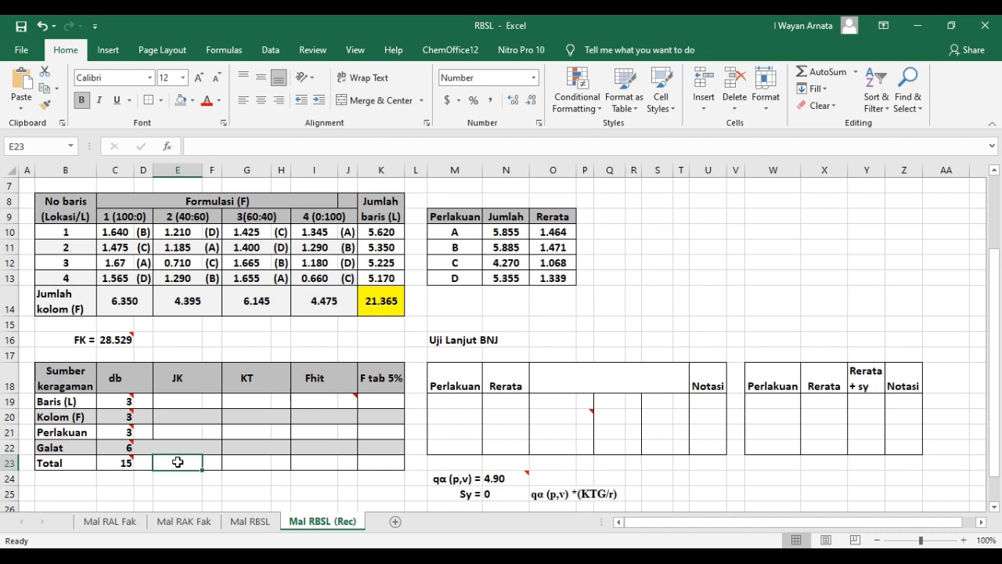
{"action": "type", "text": "=sumsq"}
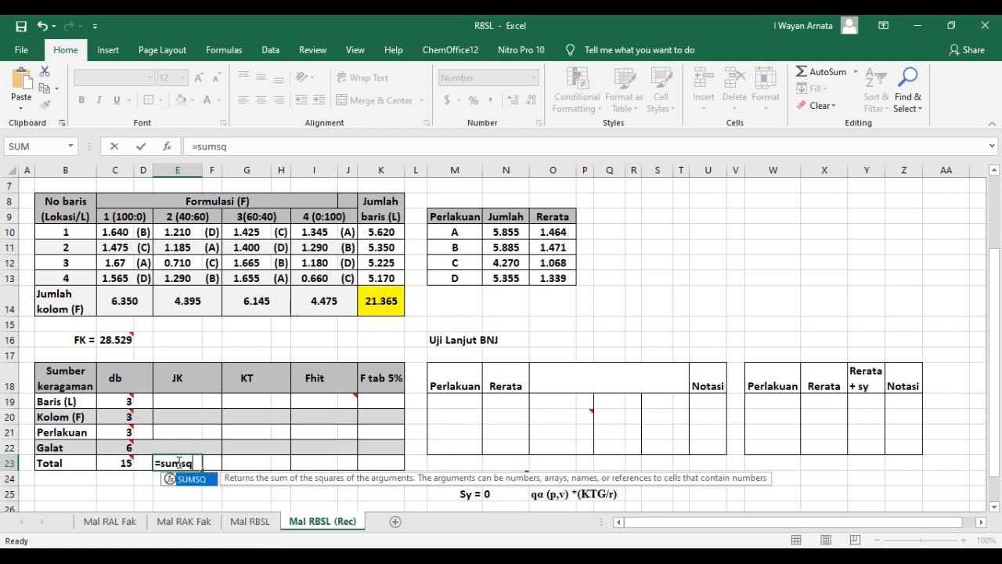
{"action": "type", "text": "("}
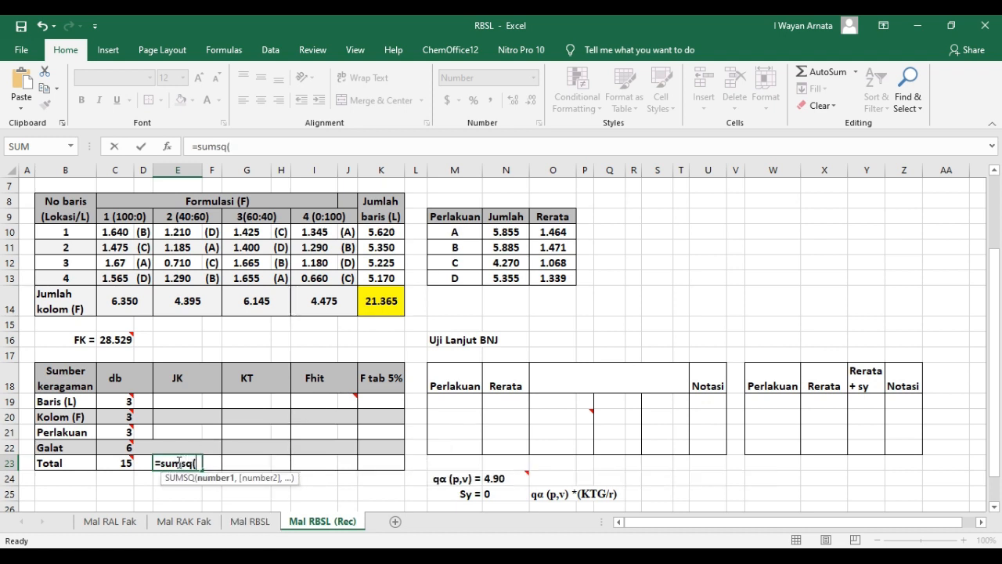
{"action": "left_click_drag", "start_coordinate": [114, 229], "coordinate": [345, 275]}
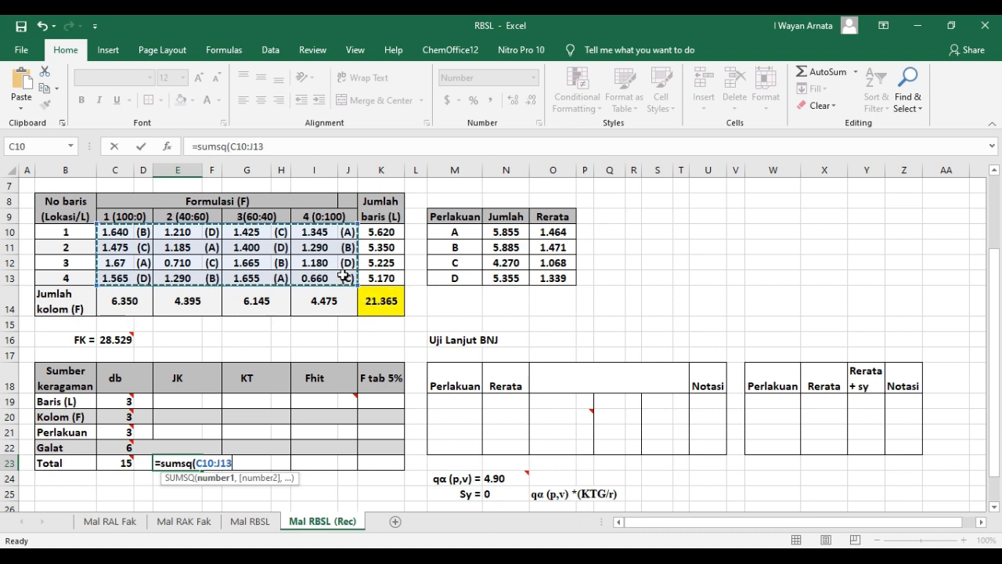
{"action": "type", "text": ")-"}
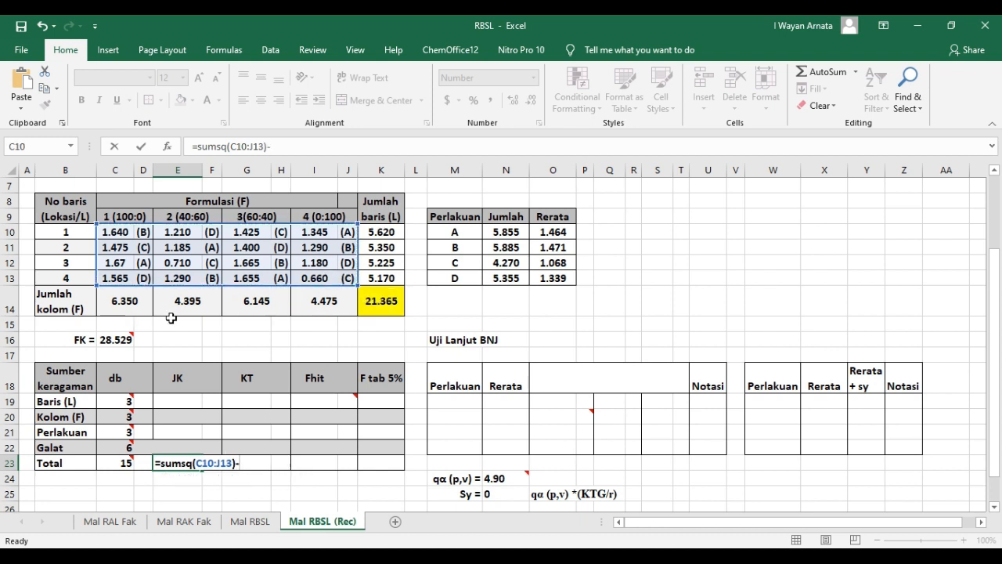
{"action": "left_click", "coordinate": [117, 339]}
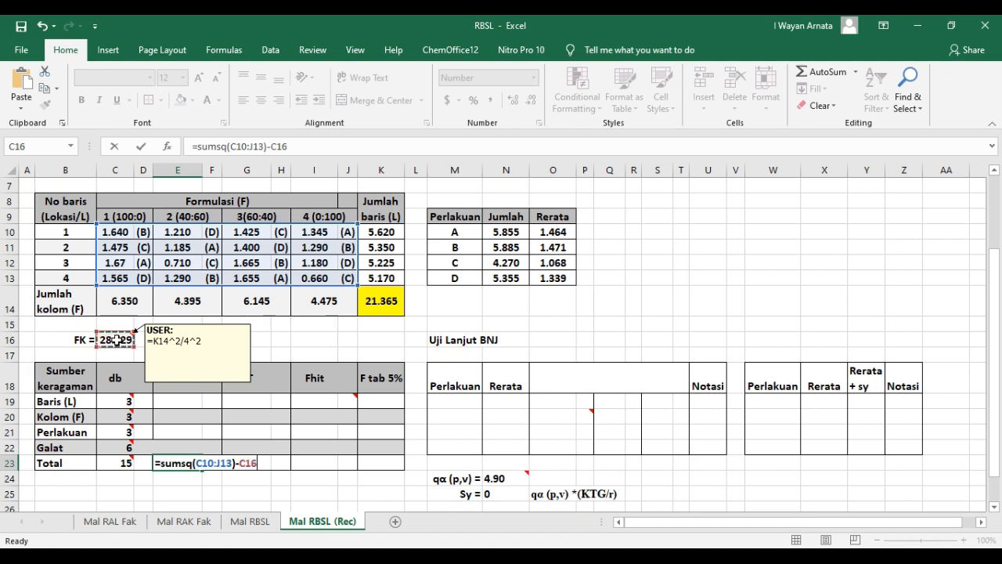
{"action": "key", "text": "Return"}
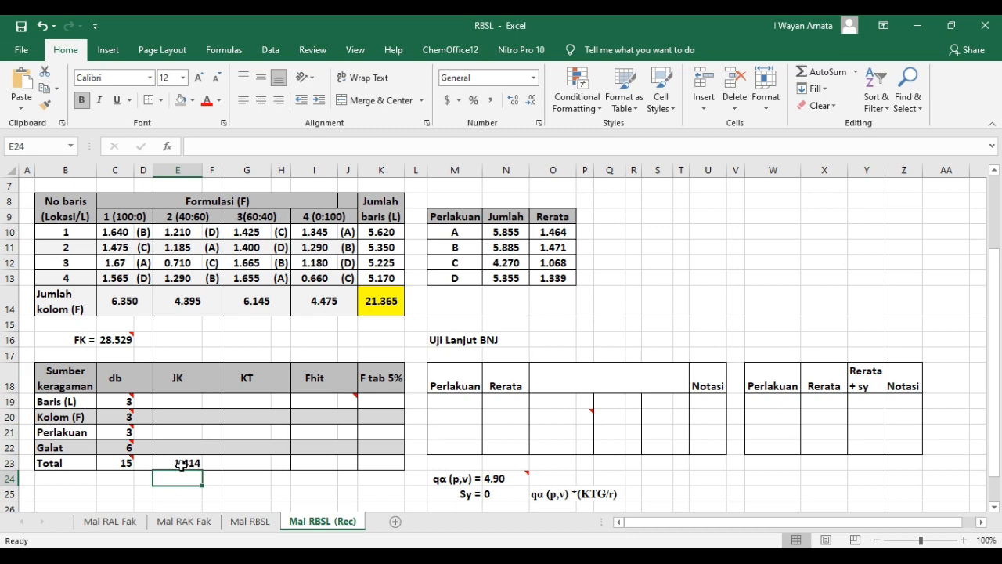
Calculate the row (Baris) sum of squares in E19 with =SUMSQ(K10:K13)/COUNTA(B10:B13)-C16
{"action": "left_click", "coordinate": [177, 400]}
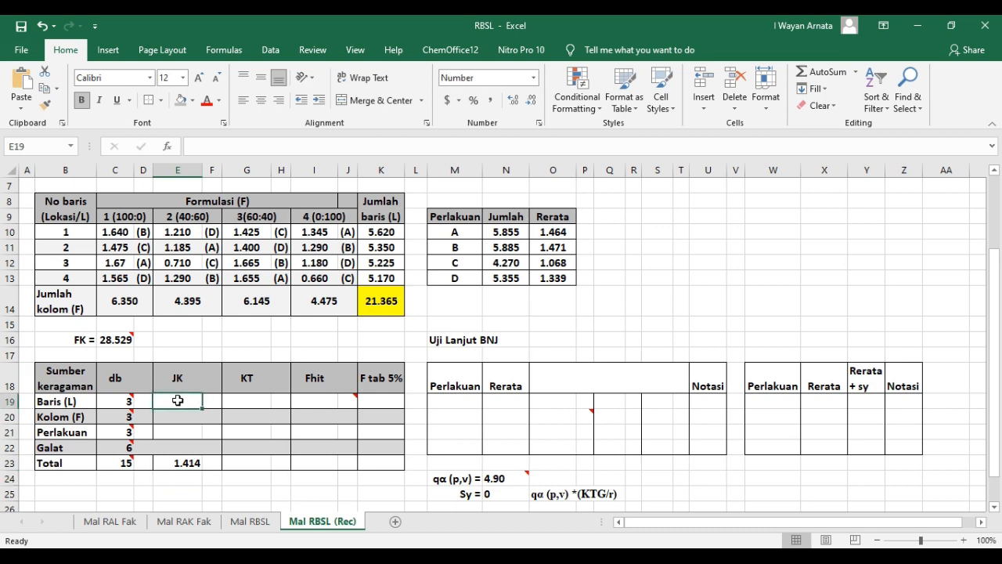
{"action": "type", "text": "=s"}
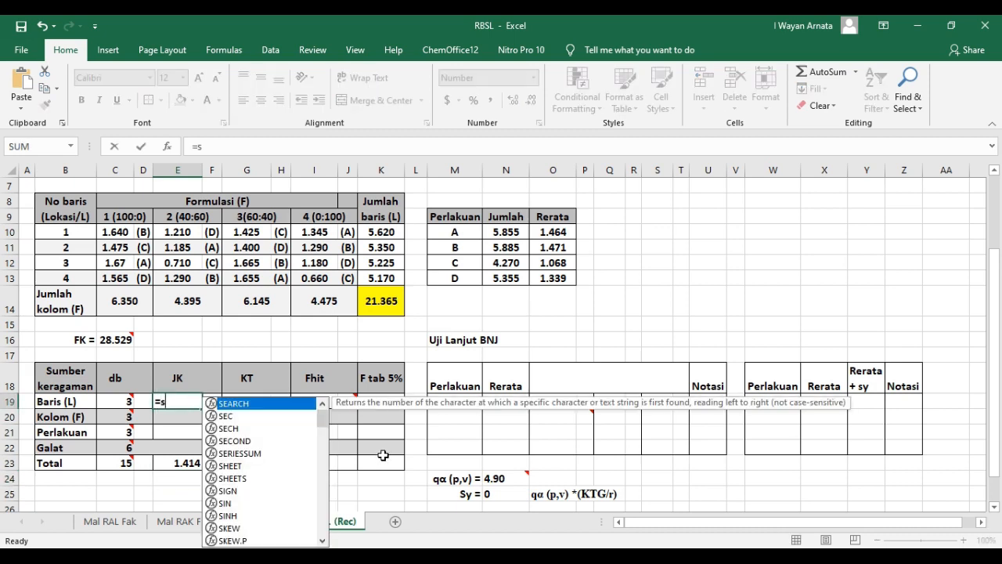
{"action": "type", "text": "umsq("}
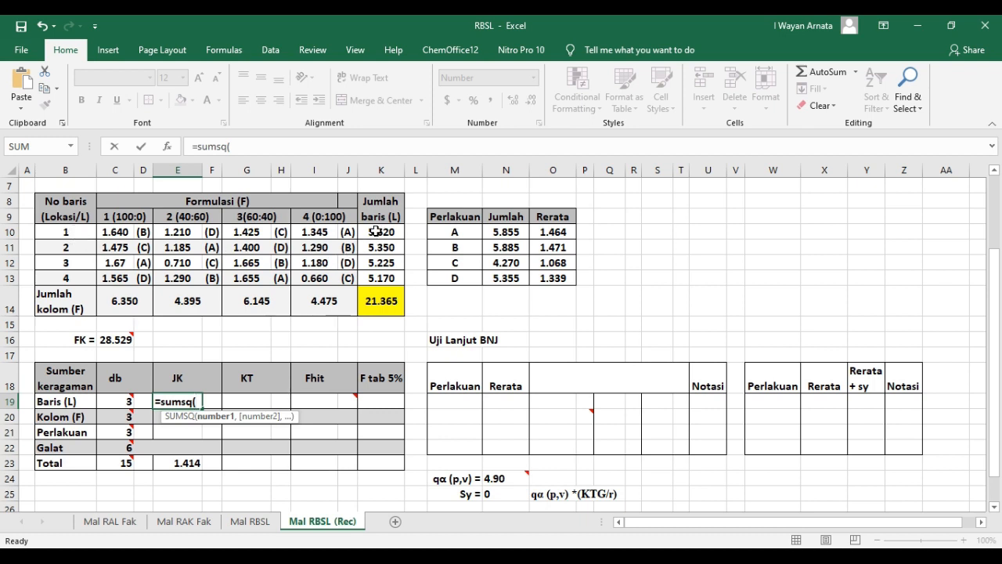
{"action": "left_click_drag", "start_coordinate": [377, 230], "coordinate": [379, 276]}
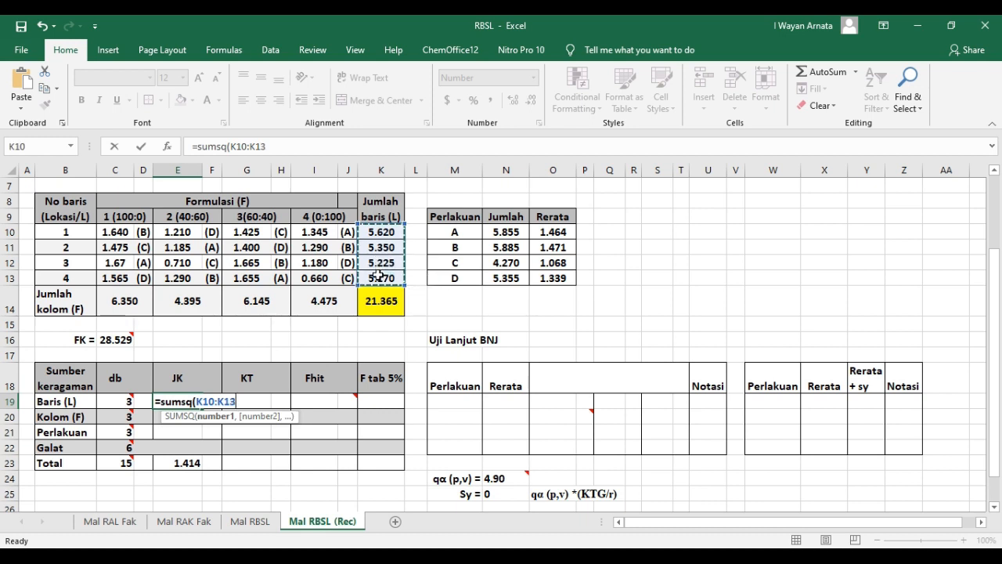
{"action": "type", "text": ")"}
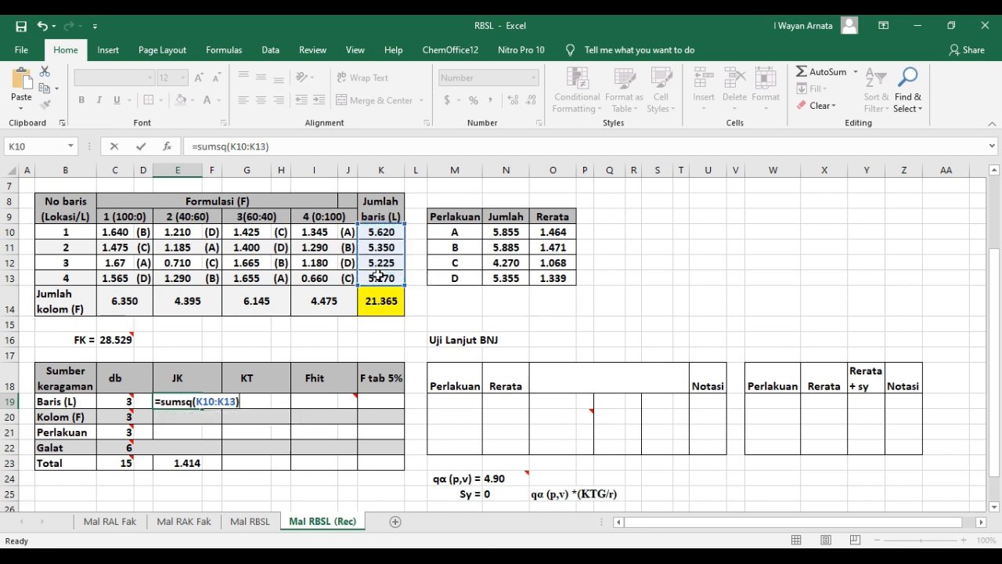
{"action": "type", "text": "/"}
{"action": "type", "text": "count"}
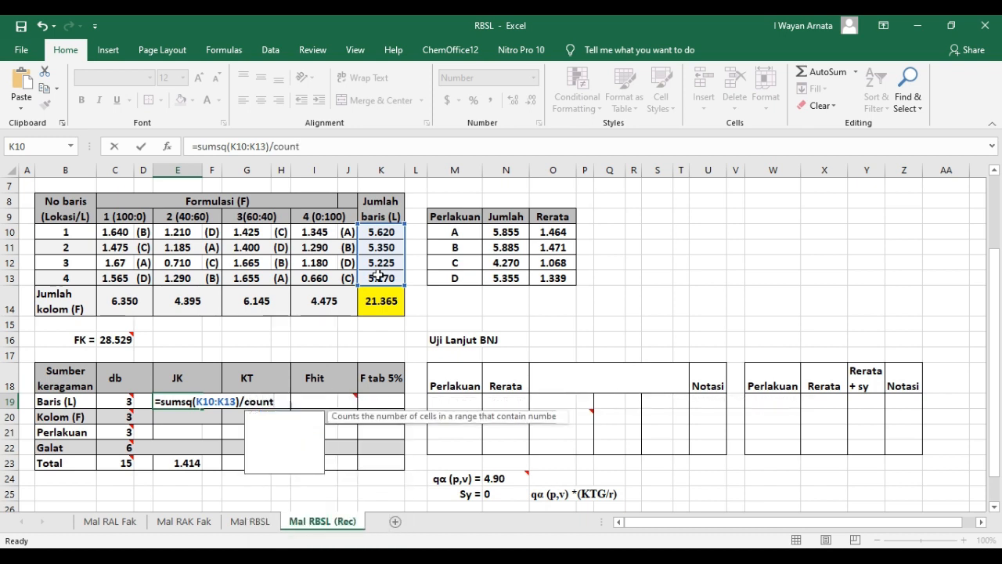
{"action": "type", "text": "a("}
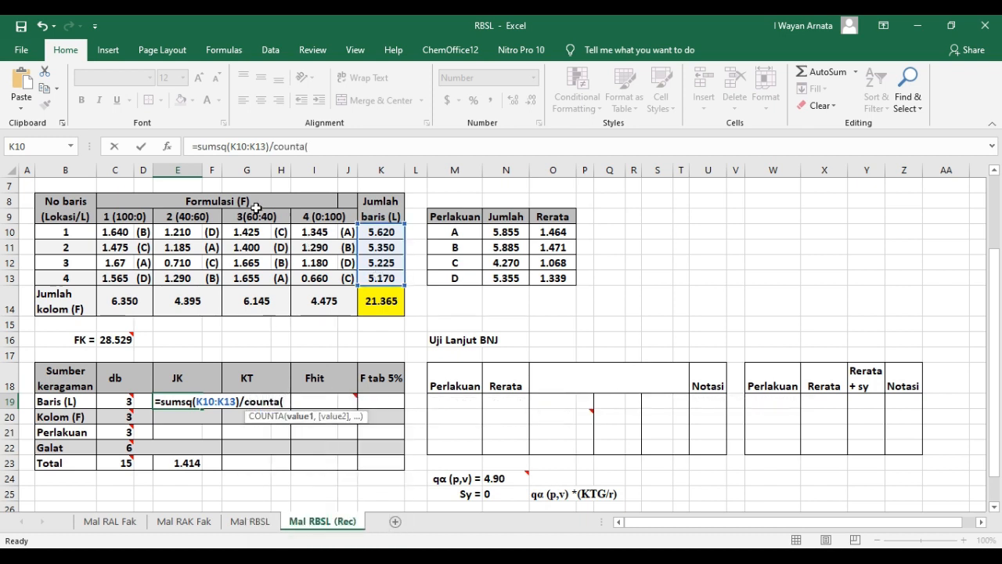
{"action": "left_click_drag", "start_coordinate": [72, 232], "coordinate": [66, 275]}
{"action": "type", "text": ")"}
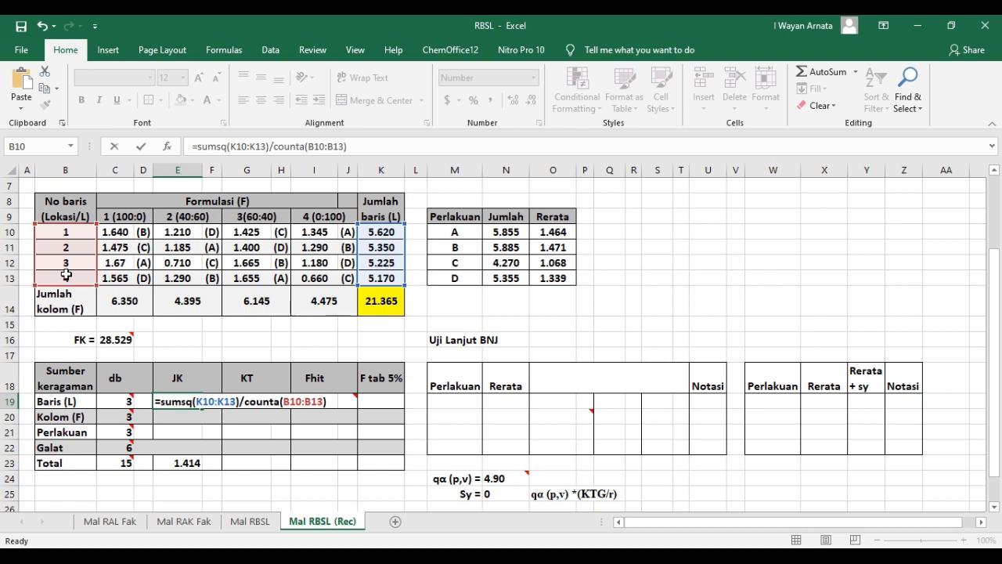
{"action": "type", "text": "-"}
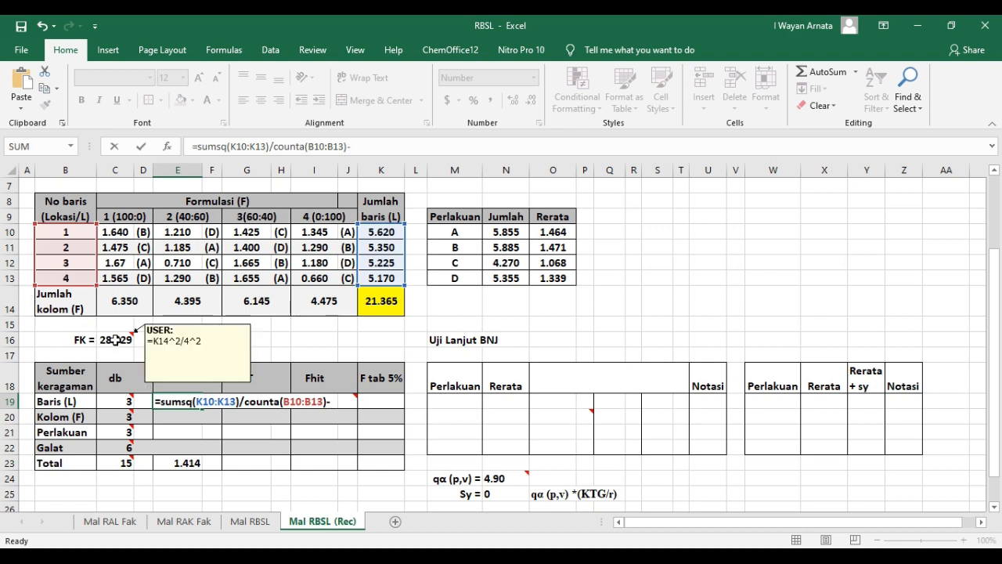
{"action": "left_click", "coordinate": [115, 340]}
{"action": "key", "text": "Return"}
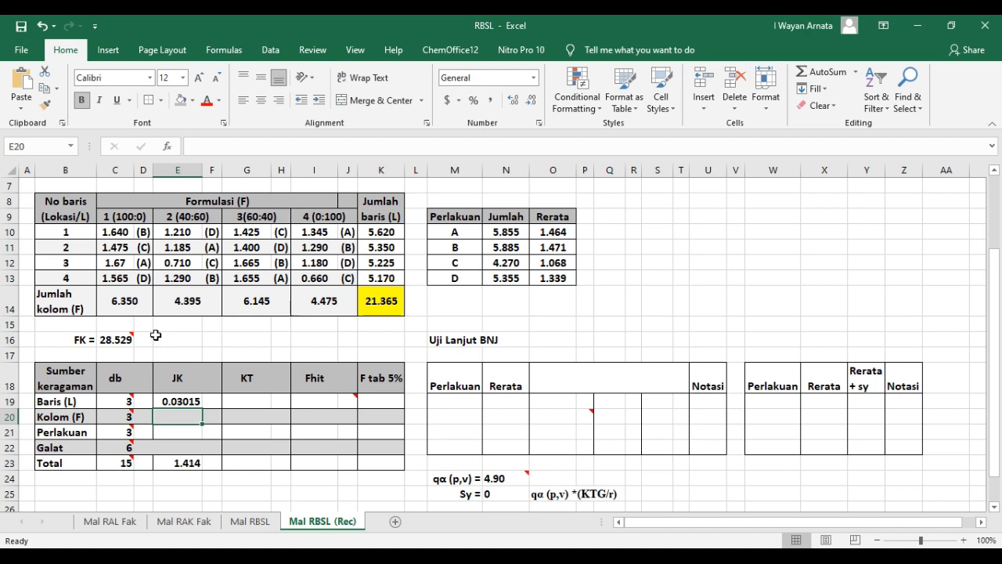
Calculate the column (Kolom) sum of squares in E20 with =SUMSQ(C14:J14)/COUNTA(C9:J9)-C16
{"action": "type", "text": "=sumsq"}
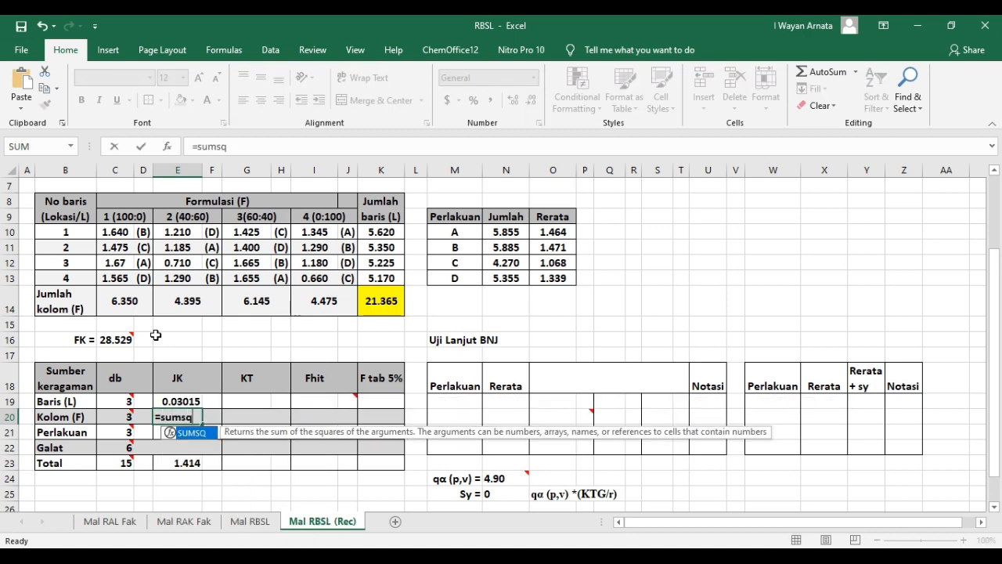
{"action": "type", "text": "("}
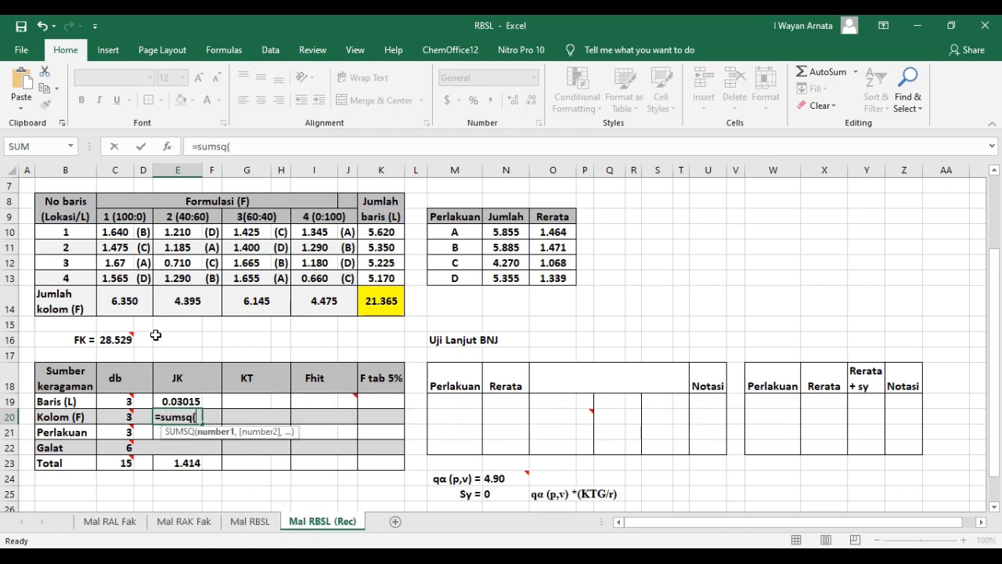
{"action": "left_click", "coordinate": [118, 301]}
{"action": "left_click_drag", "start_coordinate": [118, 301], "coordinate": [313, 305]}
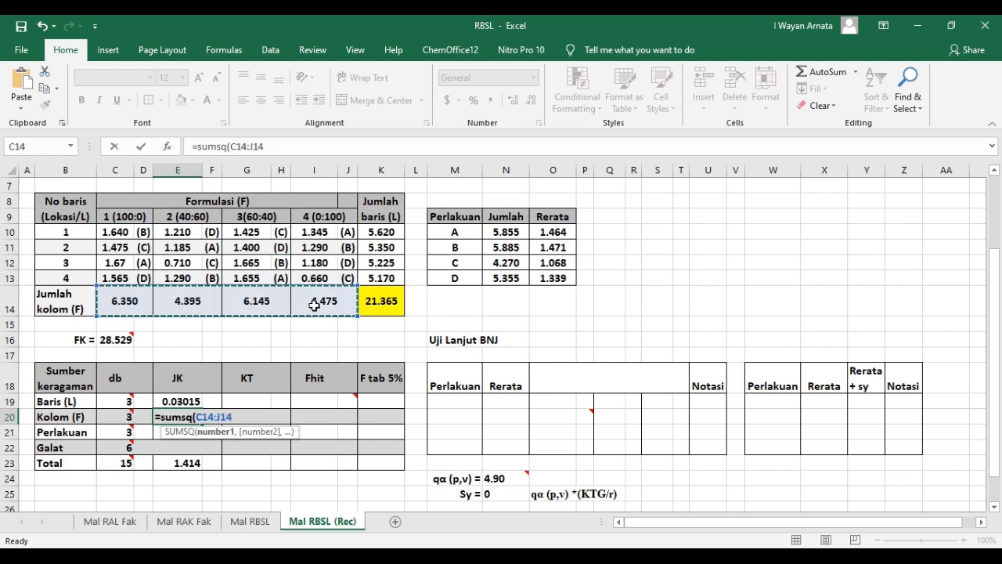
{"action": "type", "text": ")/"}
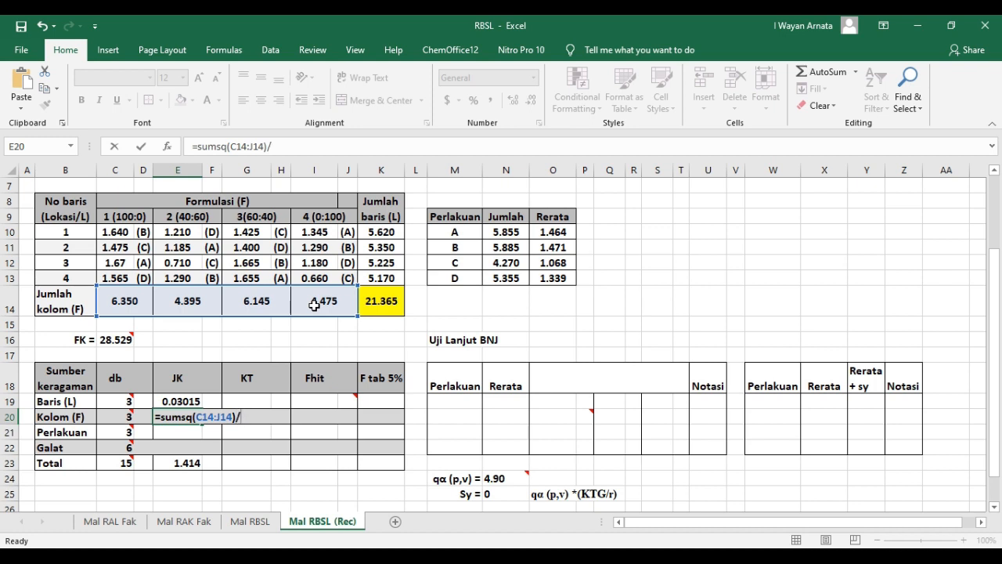
{"action": "type", "text": "cou"}
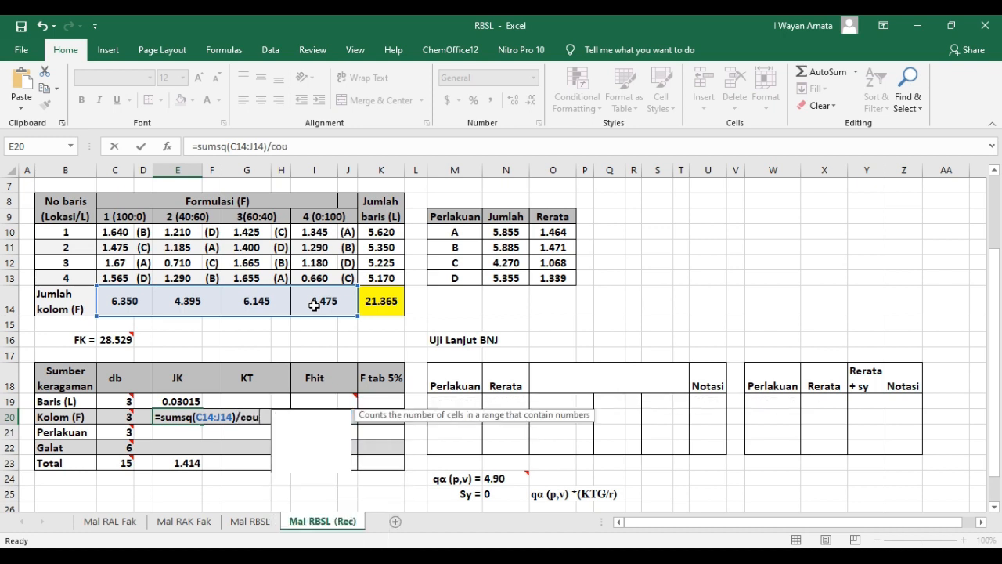
{"action": "type", "text": "nta("}
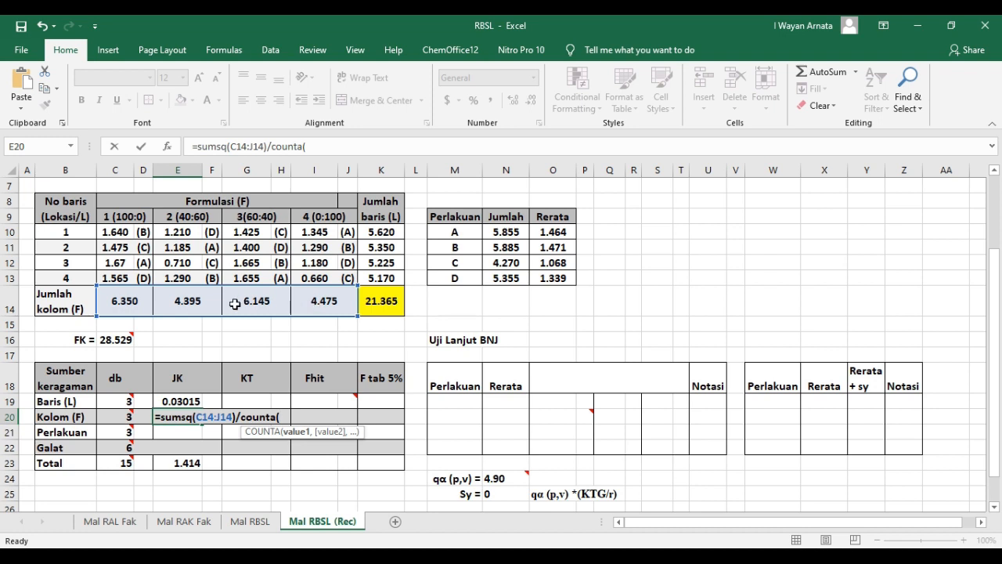
{"action": "left_click_drag", "start_coordinate": [120, 213], "coordinate": [320, 219]}
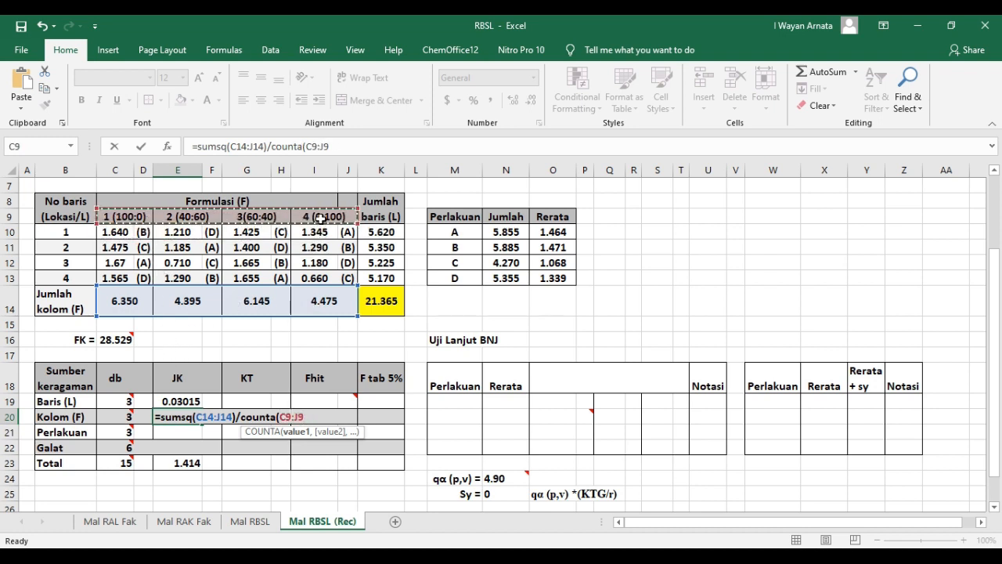
{"action": "type", "text": ")"}
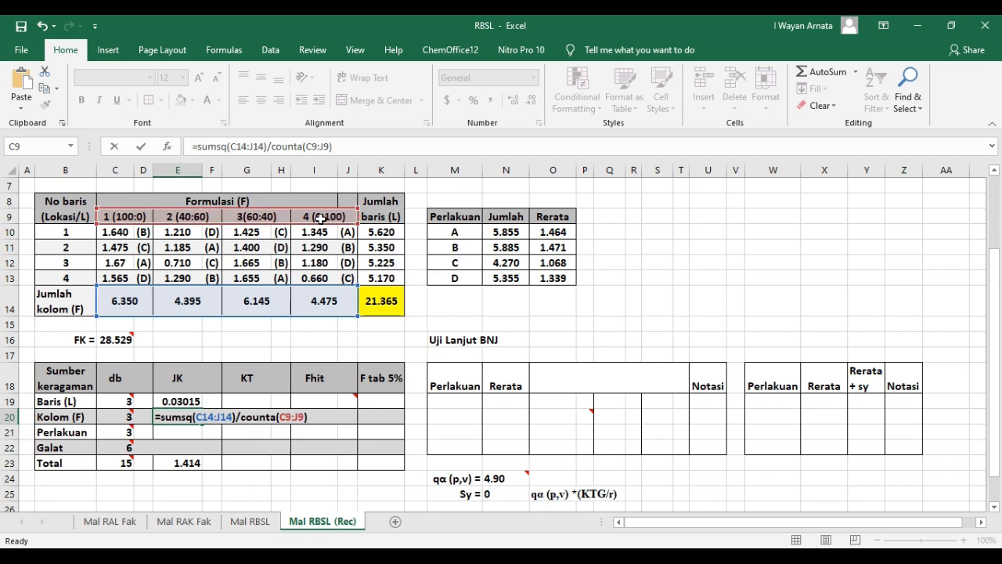
{"action": "type", "text": "-"}
{"action": "left_click", "coordinate": [117, 337]}
{"action": "key", "text": "Return"}
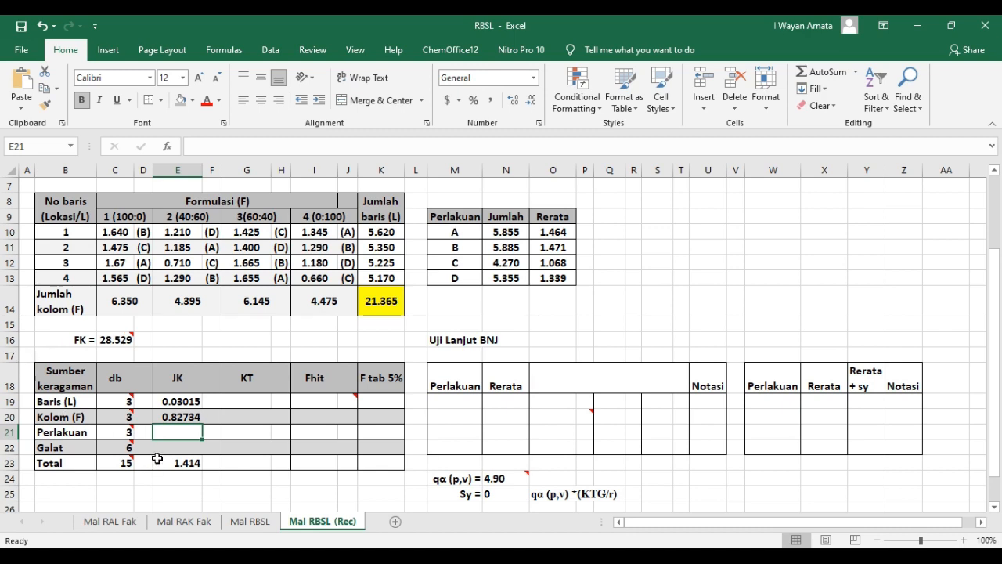
Calculate the treatment (Perlakuan) sum of squares in E21 with =SUMSQ(N10:N13)/COUNTA(M10:M13)-C16
{"action": "type", "text": "=sumsq"}
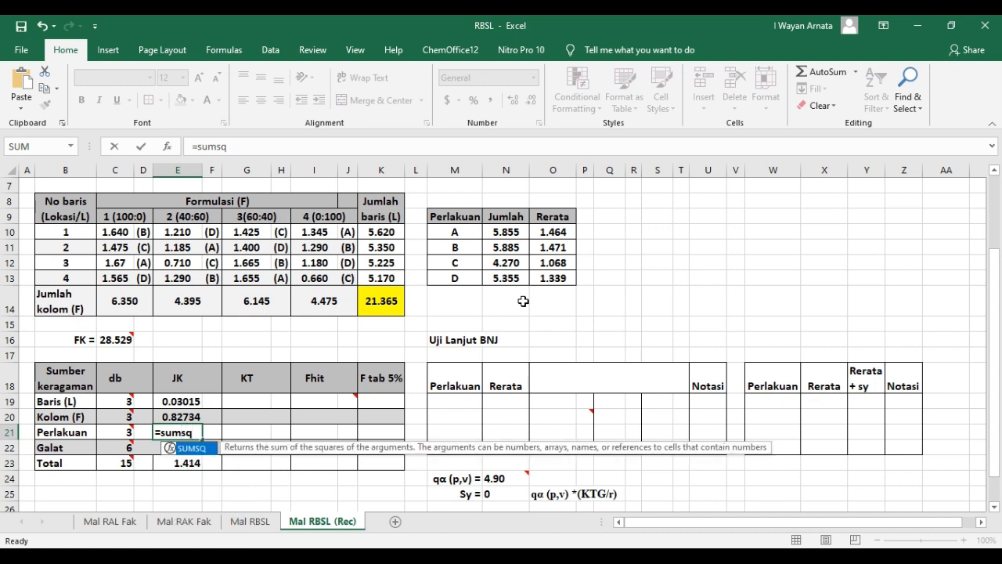
{"action": "type", "text": "("}
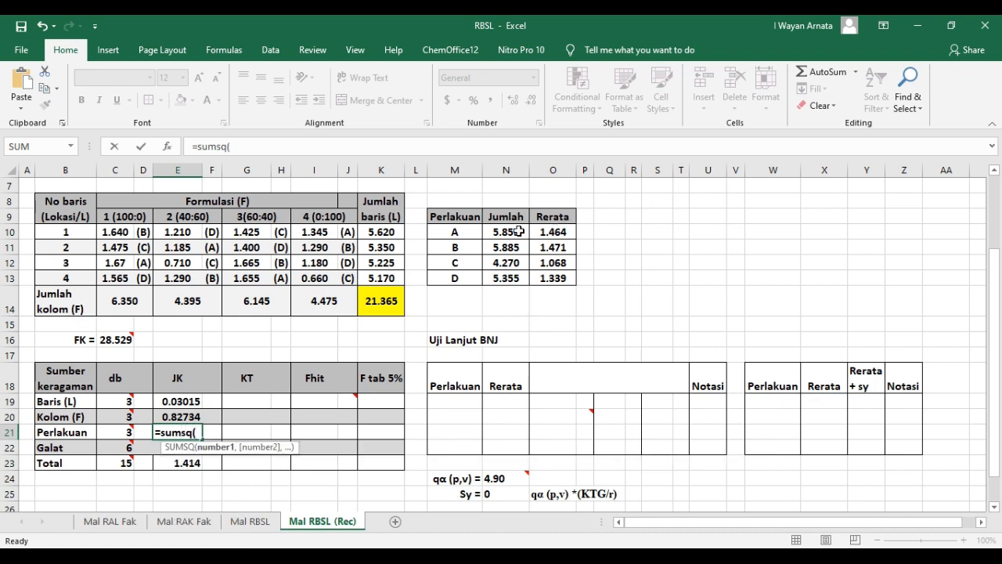
{"action": "left_click_drag", "start_coordinate": [516, 231], "coordinate": [513, 278]}
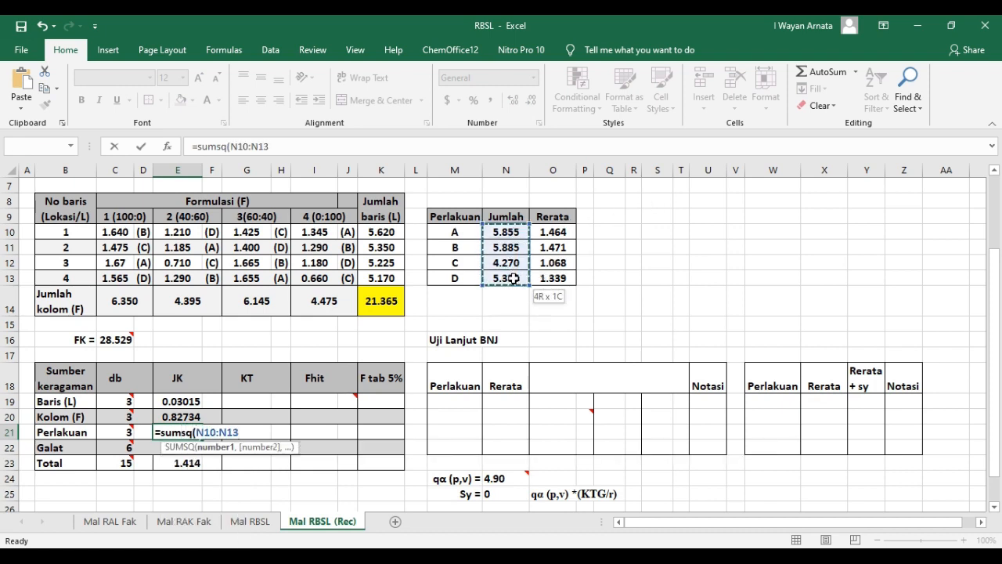
{"action": "type", "text": ")"}
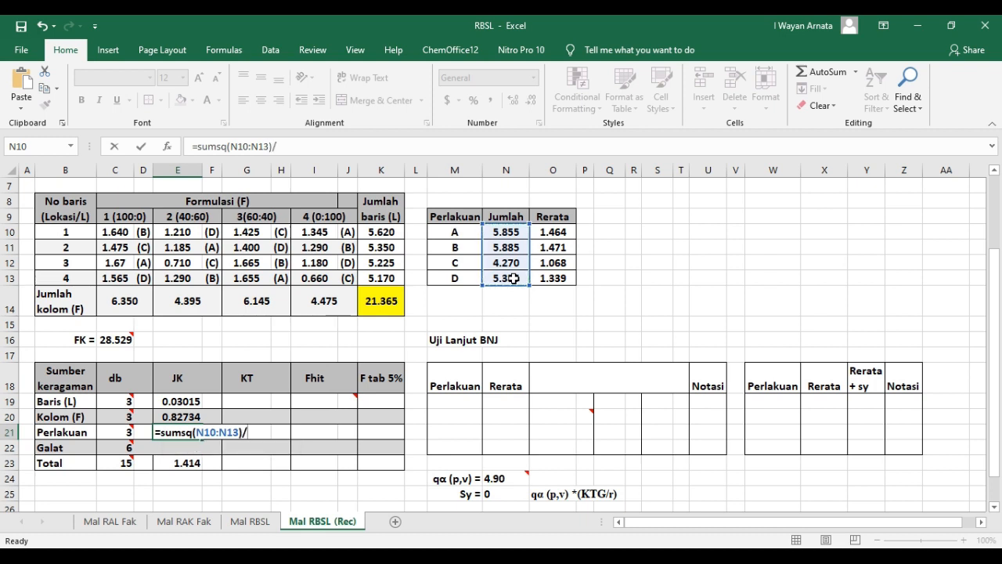
{"action": "type", "text": "/co"}
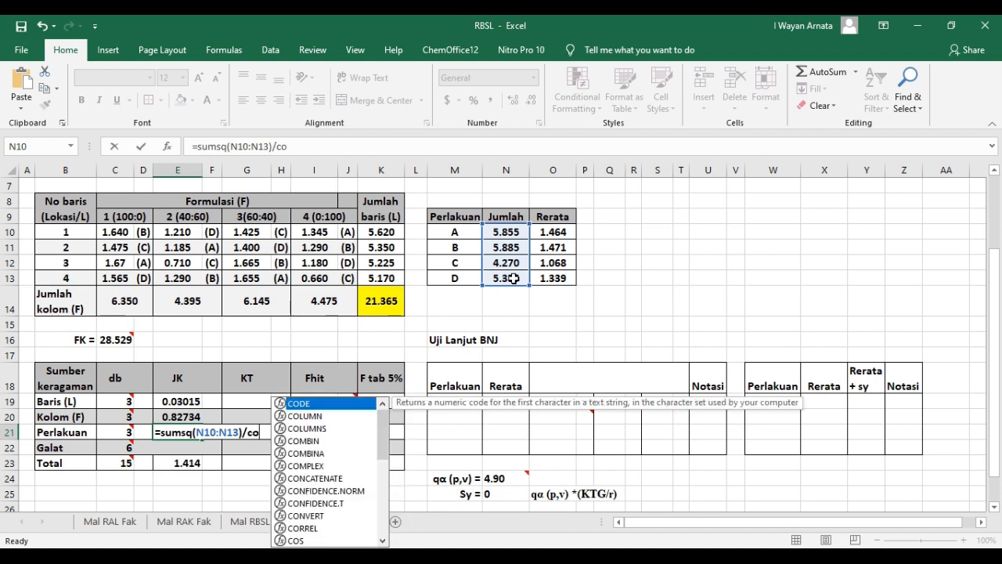
{"action": "type", "text": "unta("}
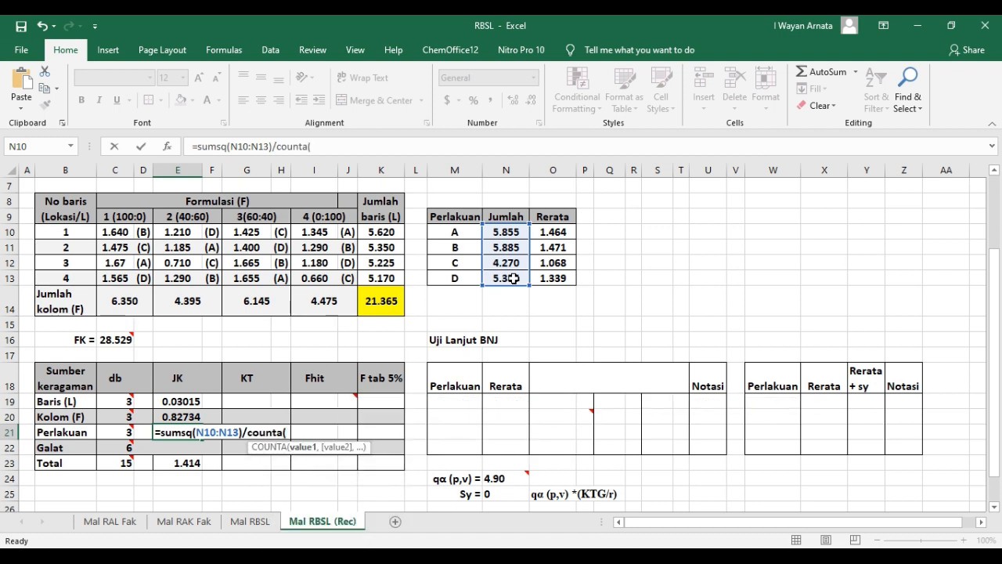
{"action": "left_click_drag", "start_coordinate": [454, 232], "coordinate": [455, 274]}
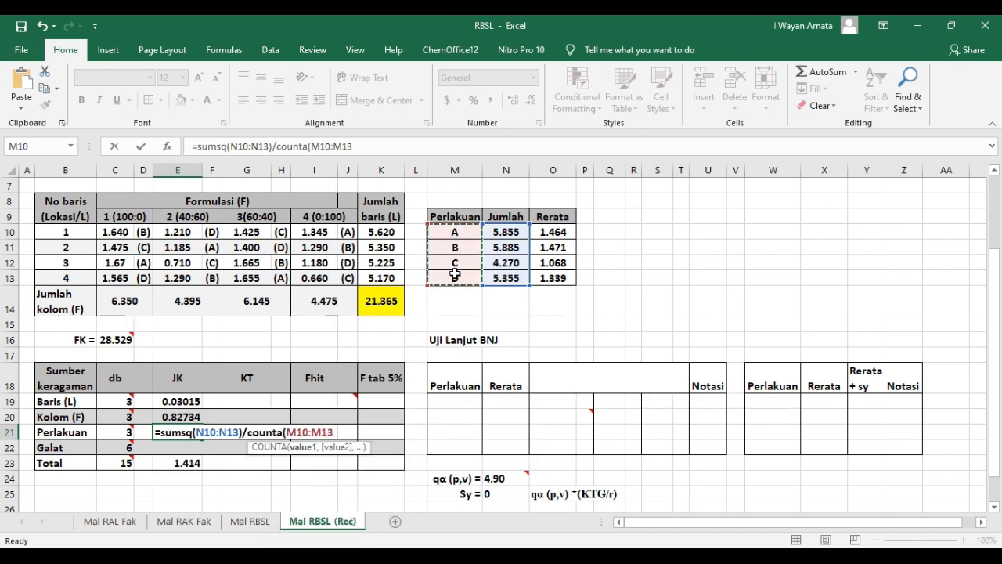
{"action": "type", "text": ")-"}
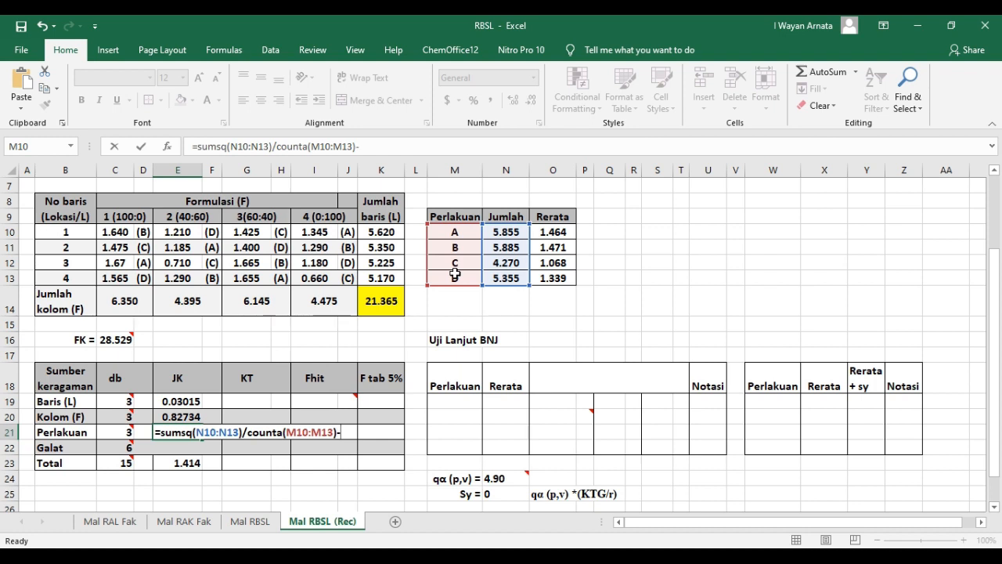
{"action": "left_click", "coordinate": [122, 339]}
{"action": "key", "text": "Return"}
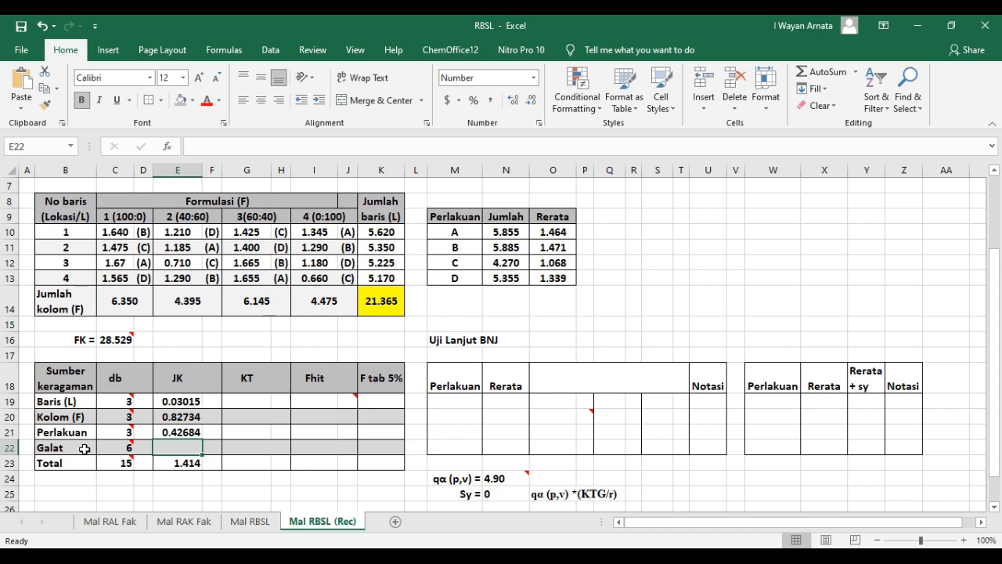
Calculate the error (Galat) sum of squares in E22 by copying the degrees-of-freedom formula from C22, giving =E23-E19-E20-E21
{"action": "left_click", "coordinate": [117, 448]}
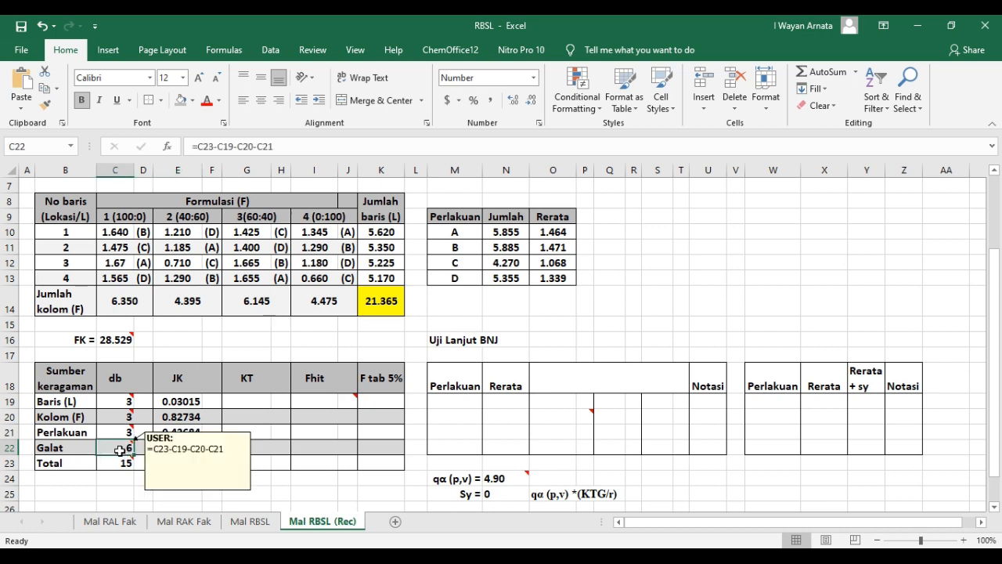
{"action": "key", "text": "ctrl+c"}
{"action": "left_click", "coordinate": [174, 448]}
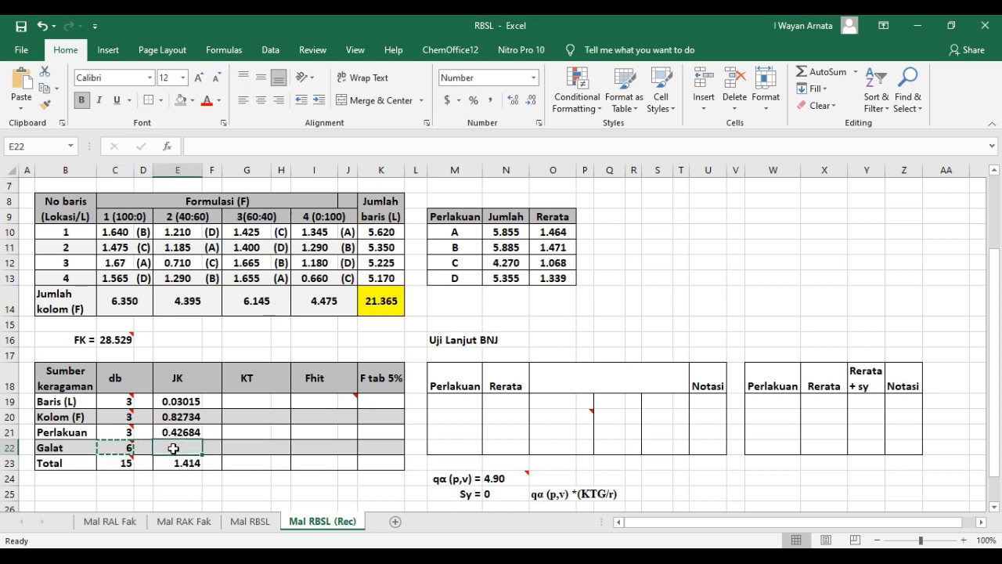
{"action": "key", "text": "ctrl+v"}
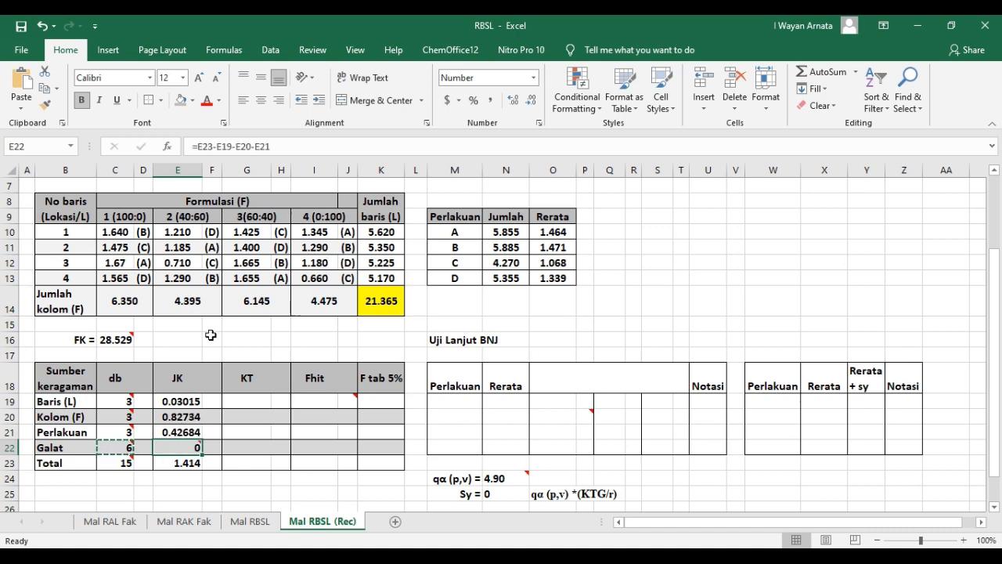
{"action": "left_click", "coordinate": [284, 145]}
{"action": "key", "text": "Escape"}
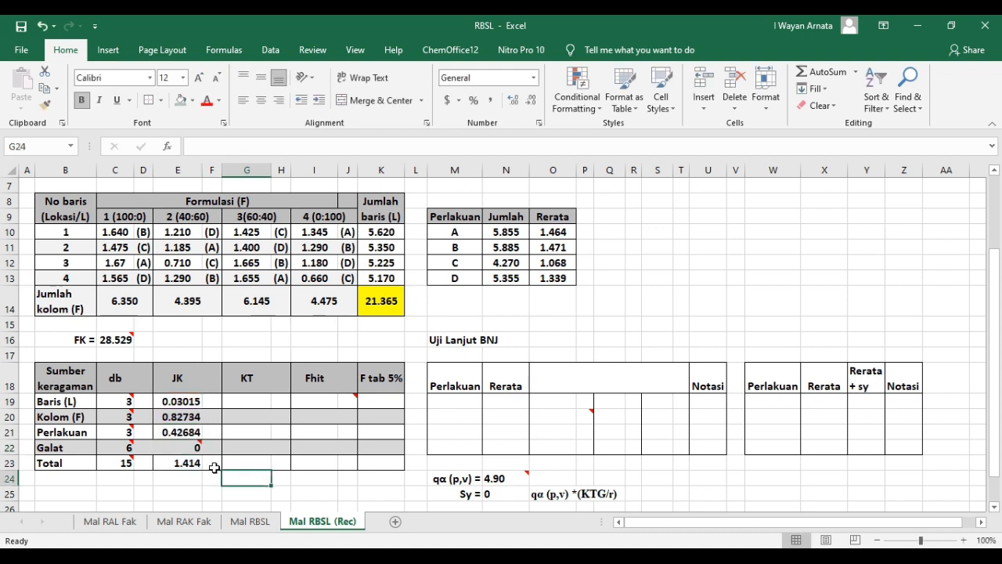
Show the Galat sum of squares in E22 with five decimal places
{"action": "left_click", "coordinate": [512, 100]}
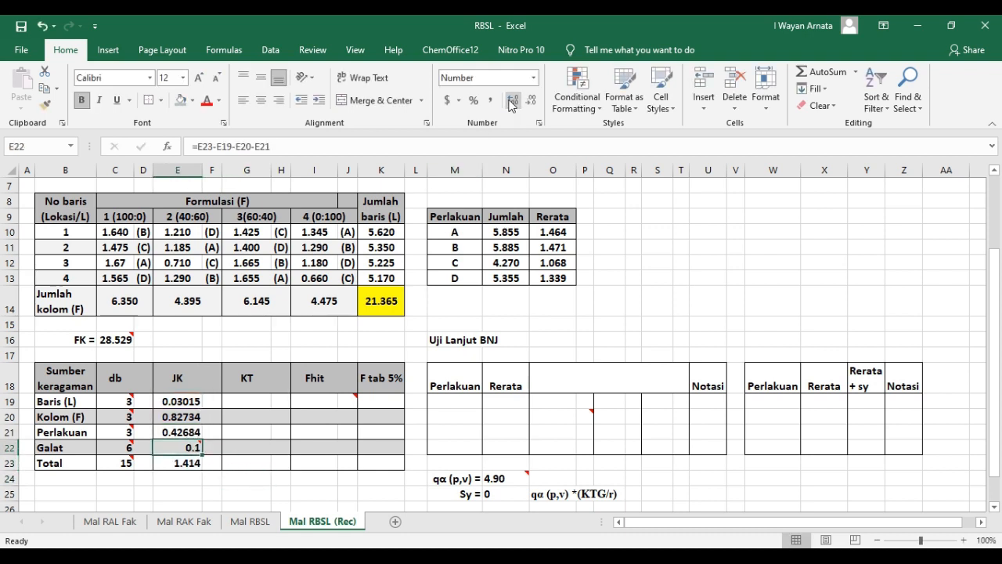
{"action": "left_click", "coordinate": [513, 100]}
{"action": "left_click", "coordinate": [512, 100]}
{"action": "left_click", "coordinate": [512, 100]}
{"action": "left_click", "coordinate": [512, 100]}
{"action": "left_click", "coordinate": [284, 490]}
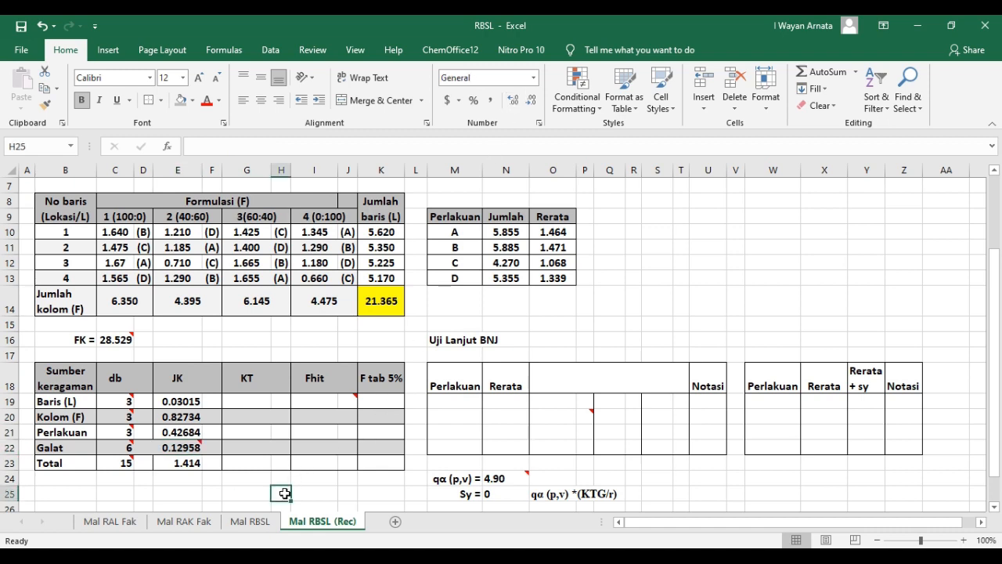
{"action": "left_click", "coordinate": [166, 448]}
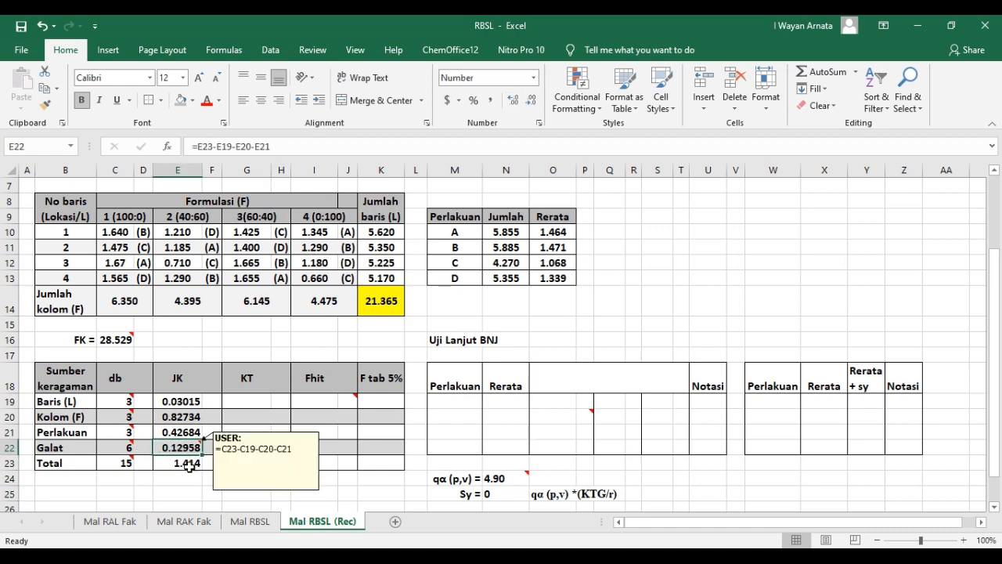
{"action": "left_click", "coordinate": [208, 490]}
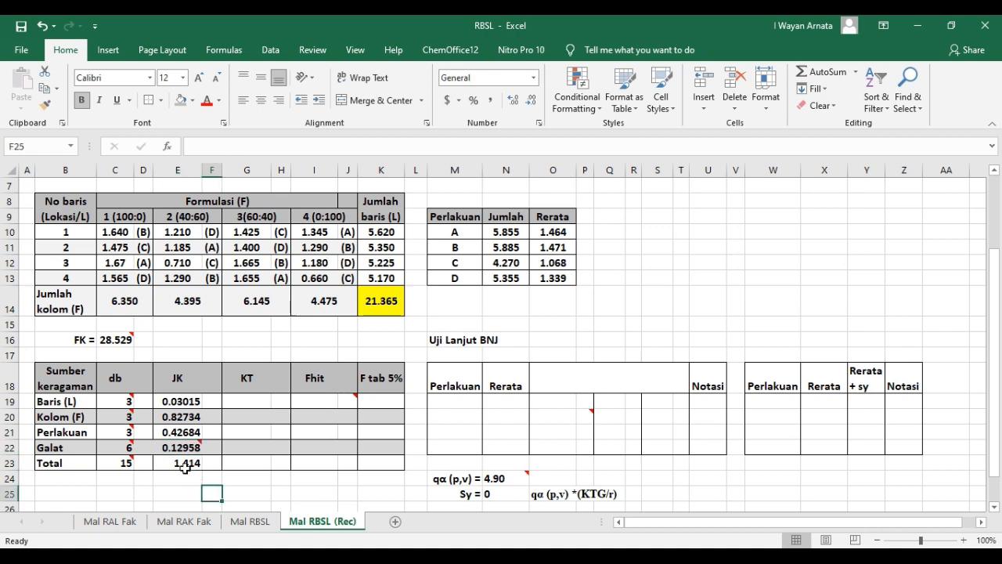
{"action": "left_click", "coordinate": [178, 448]}
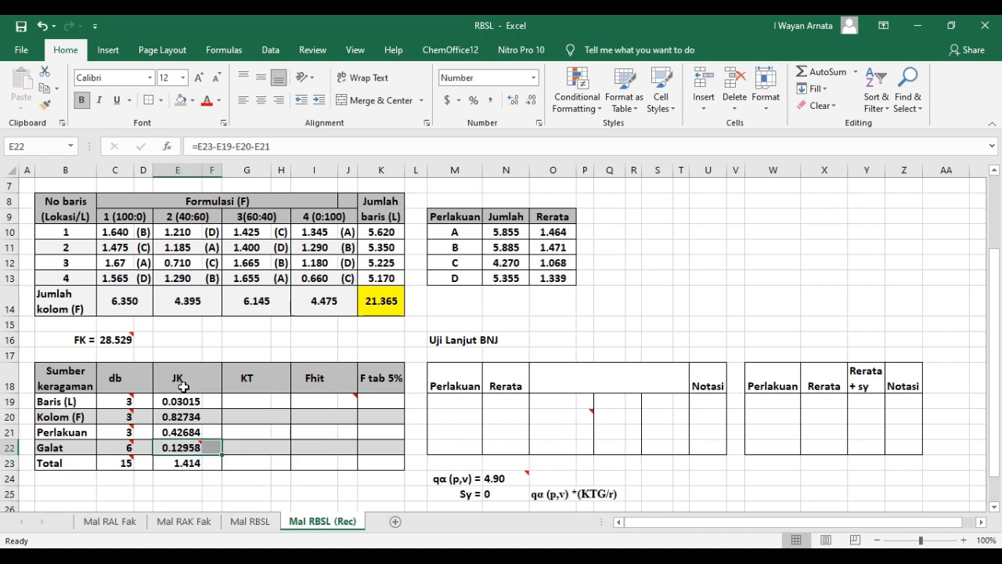
{"action": "left_click", "coordinate": [246, 478]}
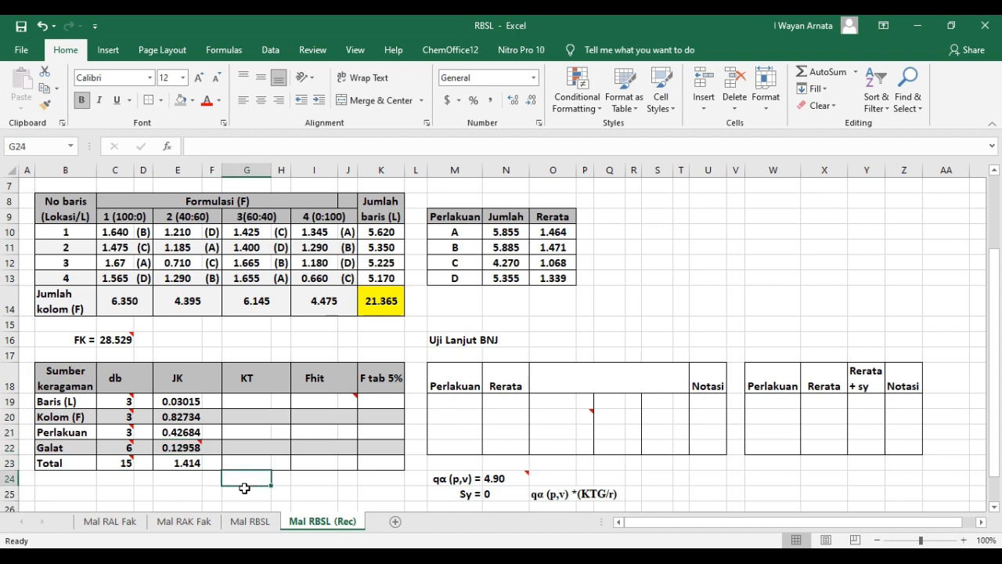
{"action": "left_click", "coordinate": [310, 487]}
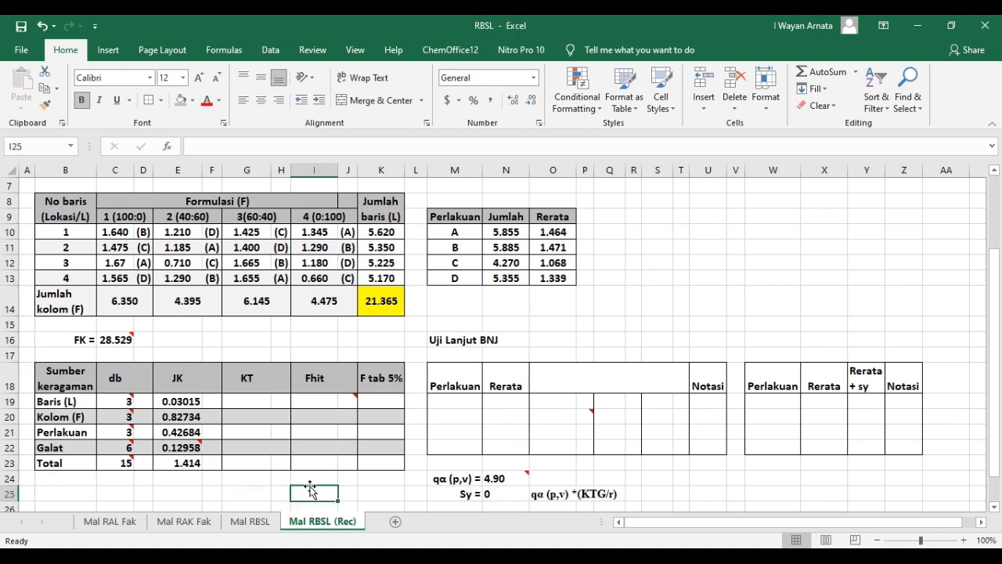
Calculate the row (Baris) mean square (KT) in G19 with =E19/C19
{"action": "left_click", "coordinate": [245, 399]}
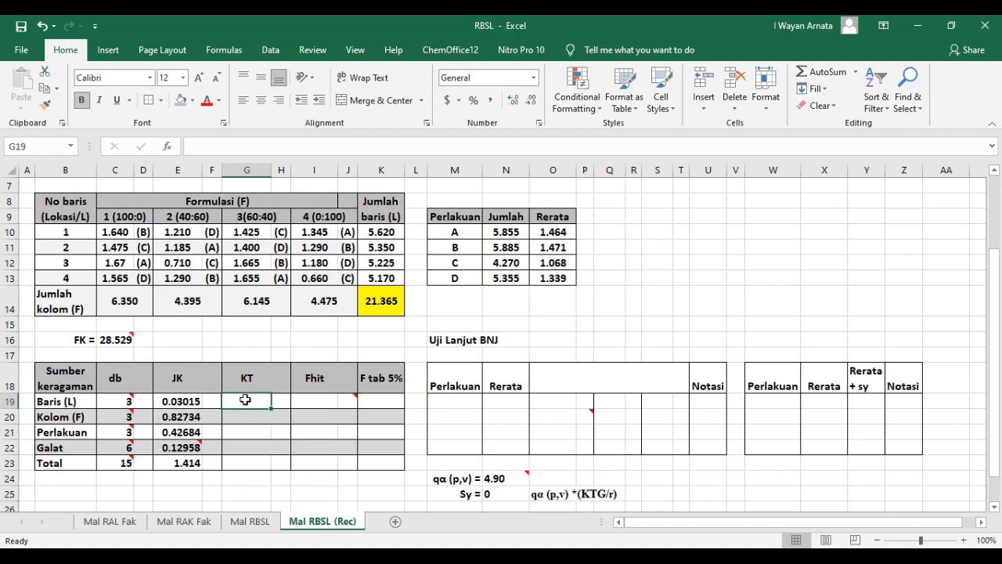
{"action": "type", "text": "="}
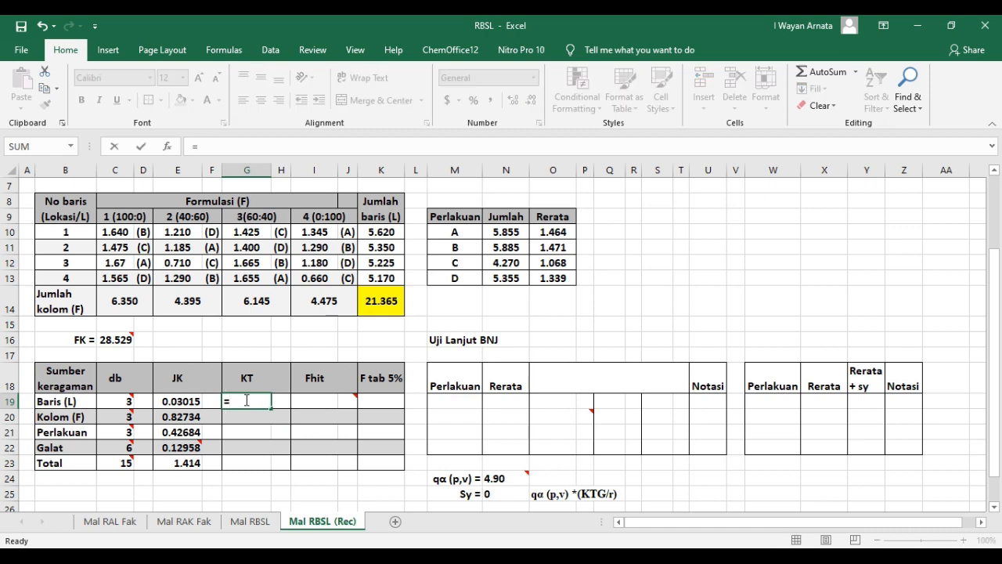
{"action": "left_click", "coordinate": [187, 400]}
{"action": "type", "text": "/"}
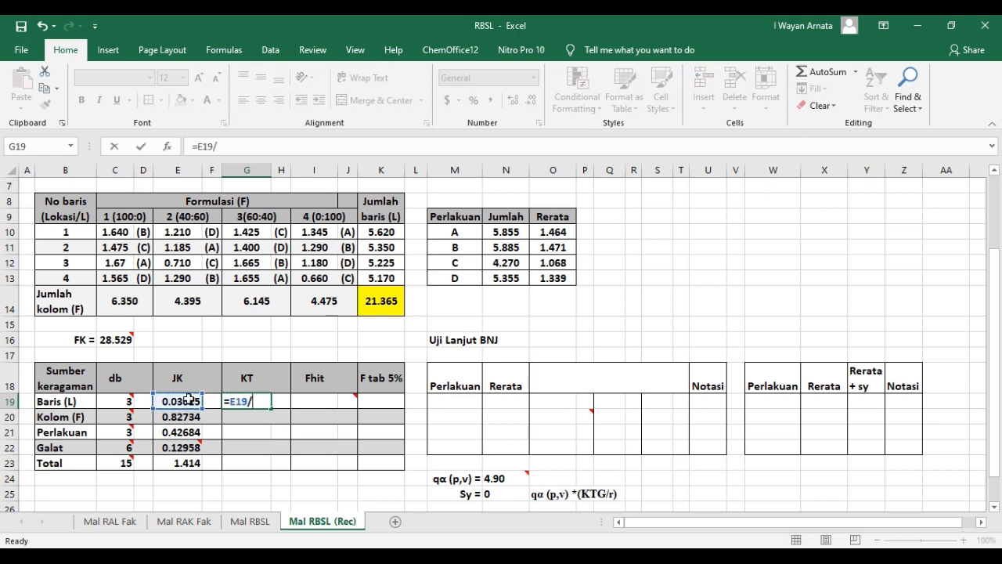
{"action": "left_click", "coordinate": [113, 403]}
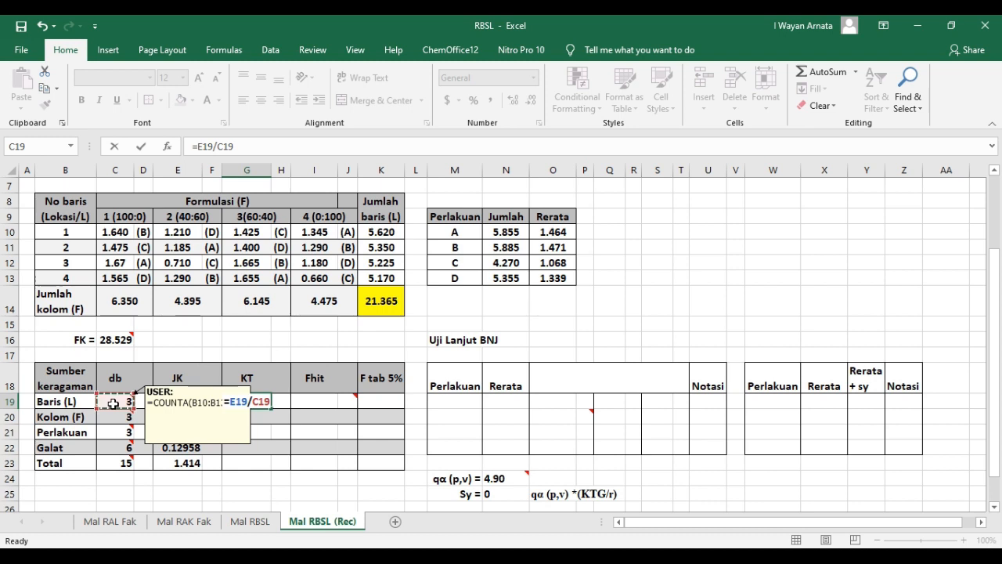
{"action": "key", "text": "Return"}
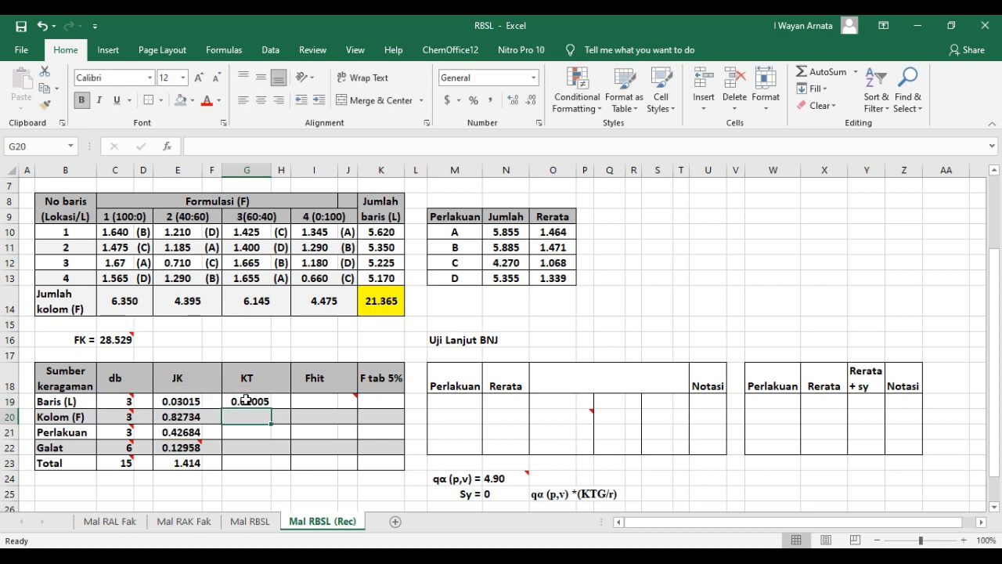
Fill the KT formula from G19 down through G22 for Kolom, Perlakuan and Galat
{"action": "left_click", "coordinate": [244, 401]}
{"action": "left_click_drag", "start_coordinate": [272, 408], "coordinate": [255, 459]}
{"action": "left_click", "coordinate": [246, 483]}
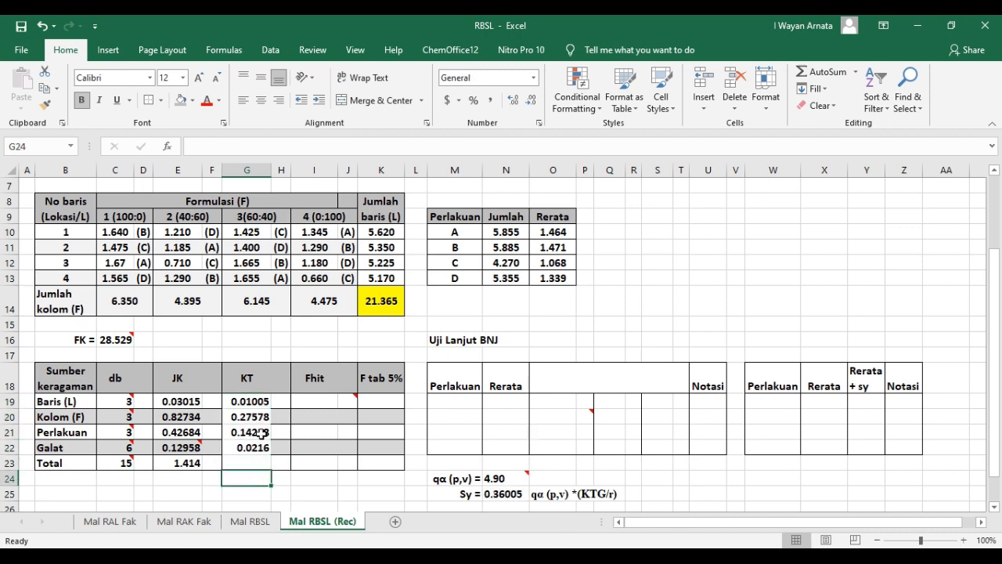
Restore the grey fill on the Kolom and Galat KT cells, G20 and G22
{"action": "left_click", "coordinate": [261, 420]}
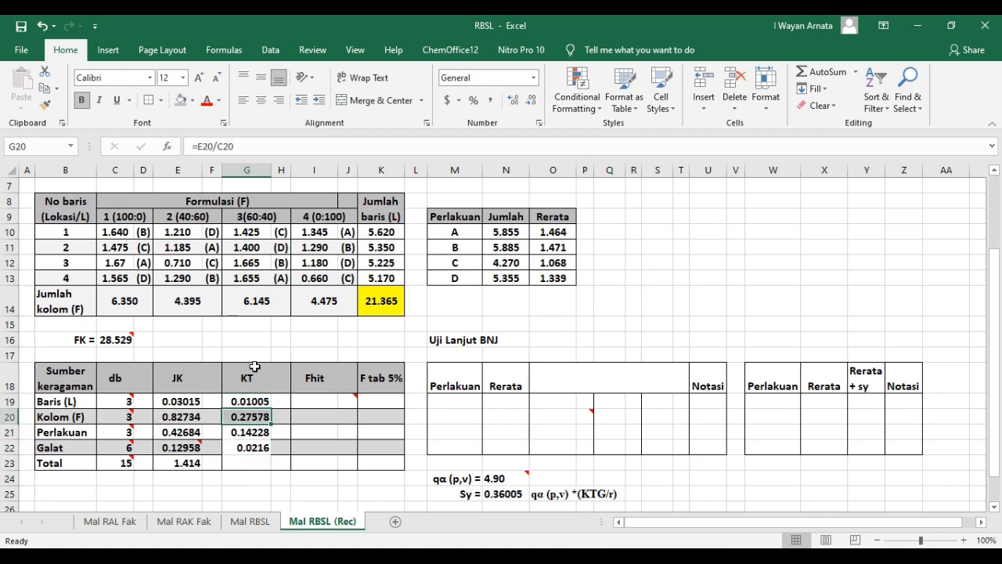
{"action": "left_click", "coordinate": [248, 443]}
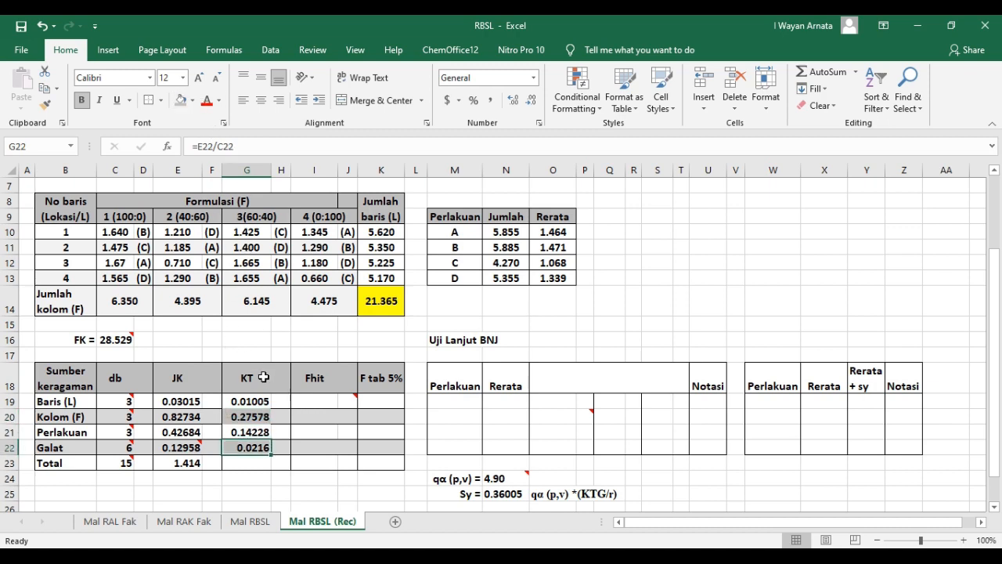
{"action": "left_click", "coordinate": [254, 415]}
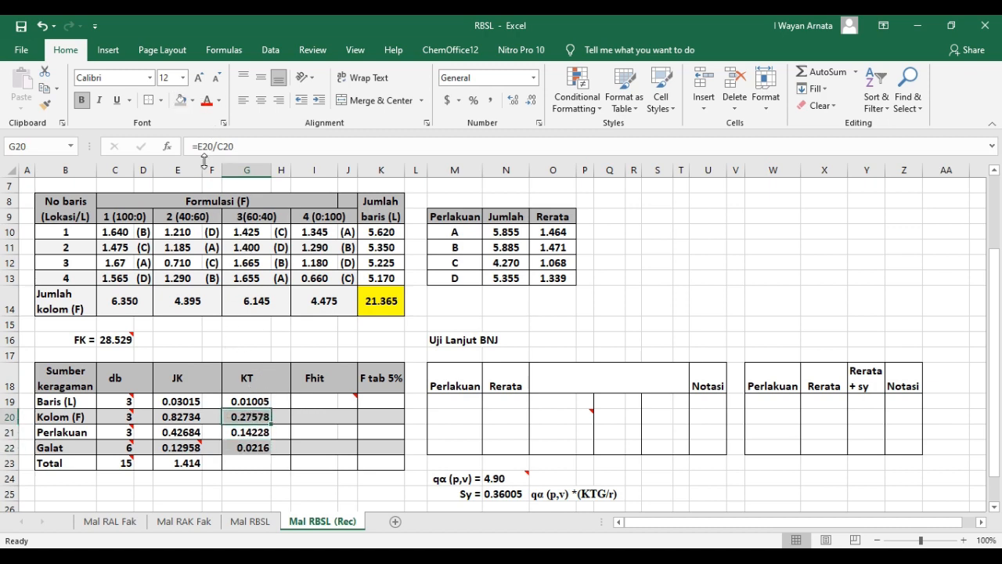
{"action": "left_click", "coordinate": [191, 103]}
{"action": "left_click", "coordinate": [181, 150]}
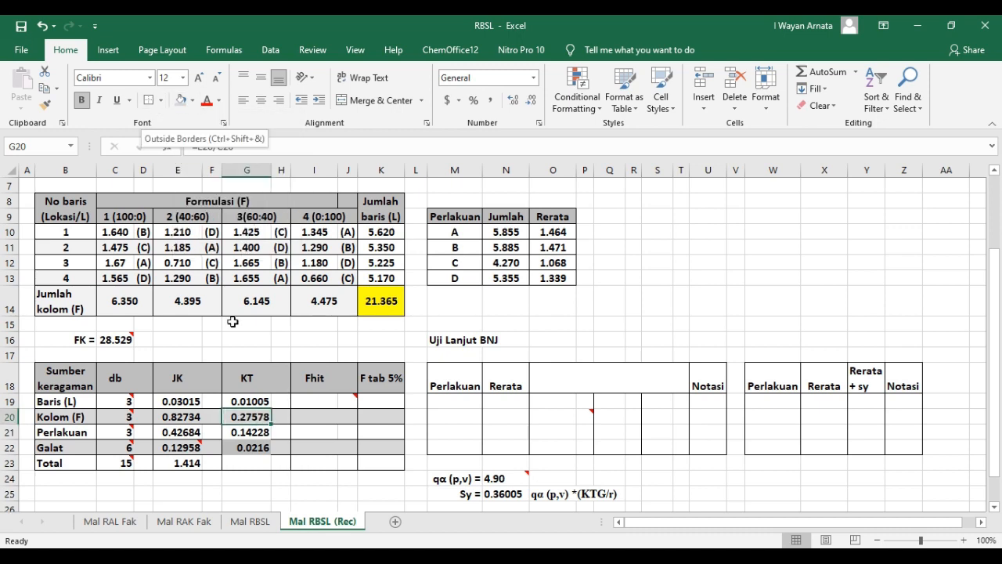
{"action": "left_click", "coordinate": [247, 476]}
{"action": "left_click", "coordinate": [246, 444]}
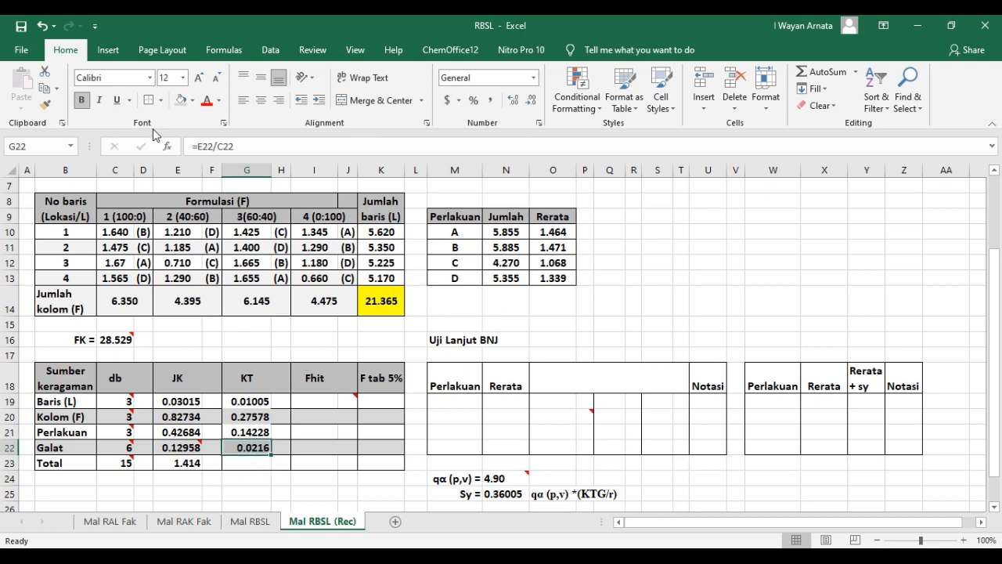
{"action": "left_click", "coordinate": [181, 102]}
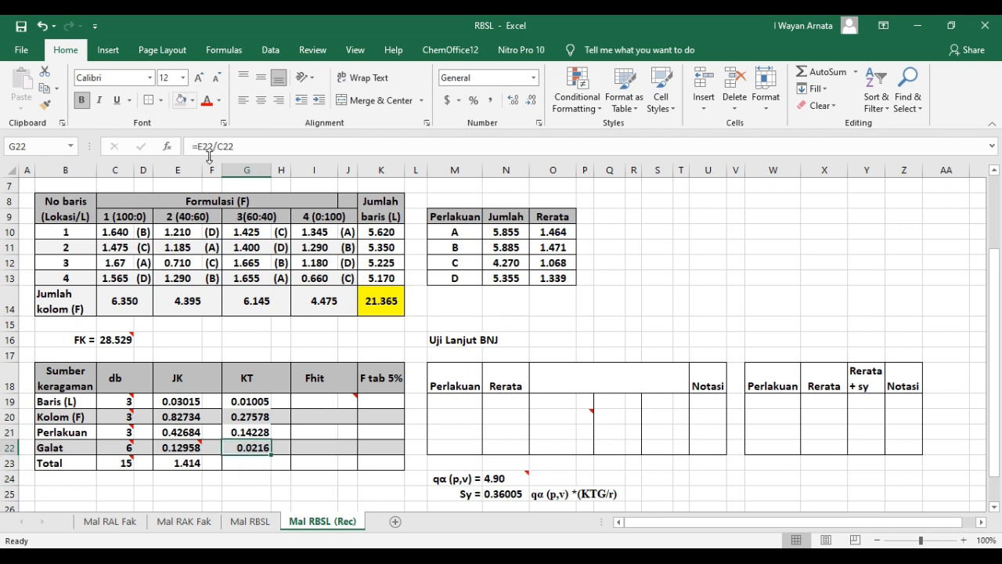
Apply outside borders to the KT cells G20:H20 and G22:H22
{"action": "left_click", "coordinate": [241, 415]}
{"action": "left_click_drag", "start_coordinate": [241, 415], "coordinate": [280, 416]}
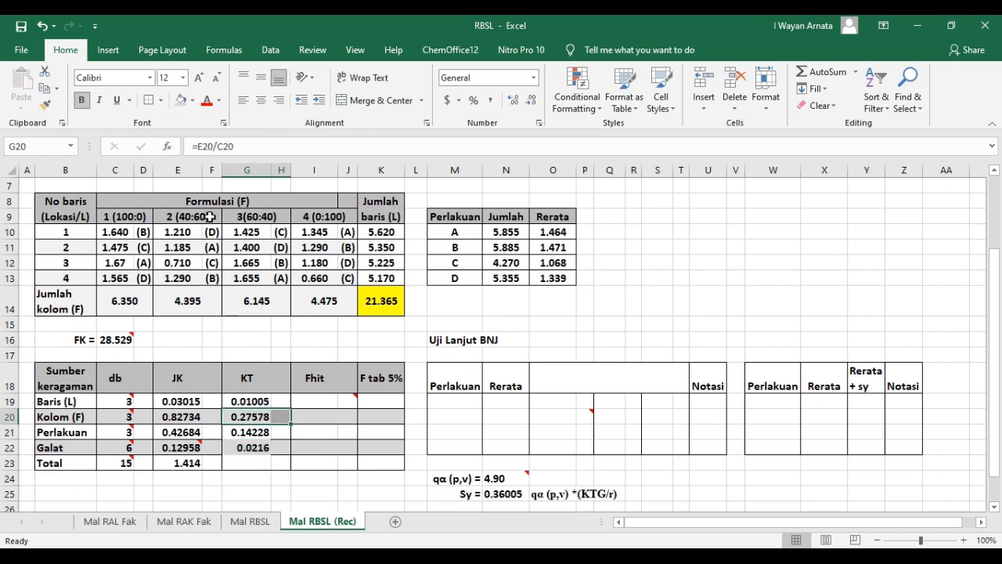
{"action": "left_click_drag", "start_coordinate": [239, 445], "coordinate": [280, 447]}
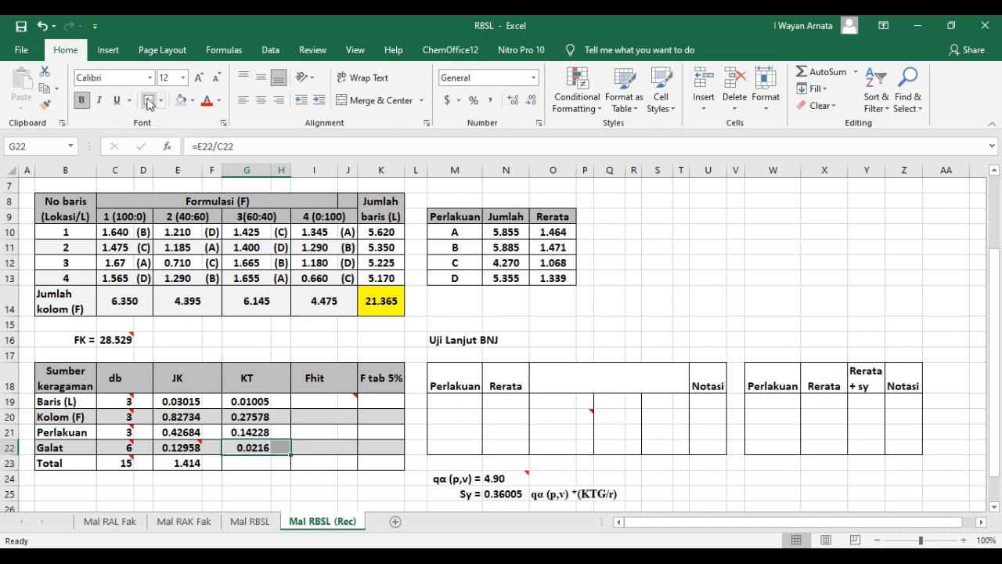
{"action": "left_click", "coordinate": [243, 481]}
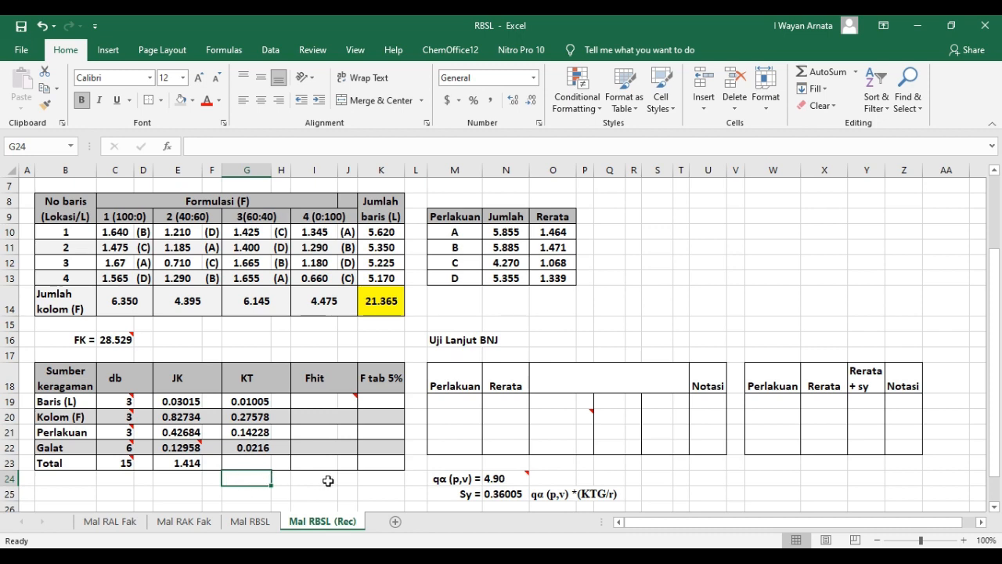
Examine the KT formulas in G19 and G20 and the JK and db cells they reference
{"action": "left_click", "coordinate": [255, 402]}
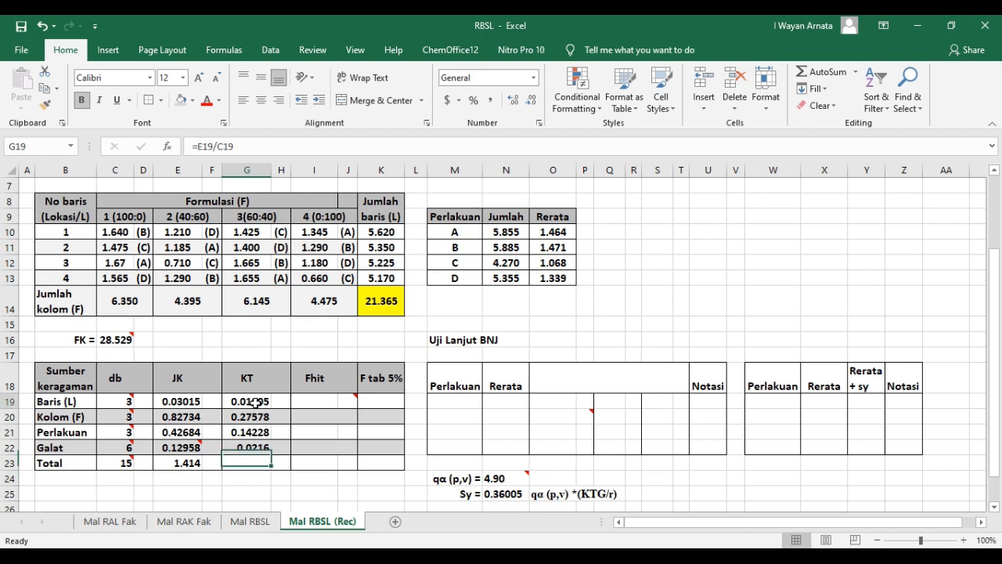
{"action": "left_click", "coordinate": [247, 146]}
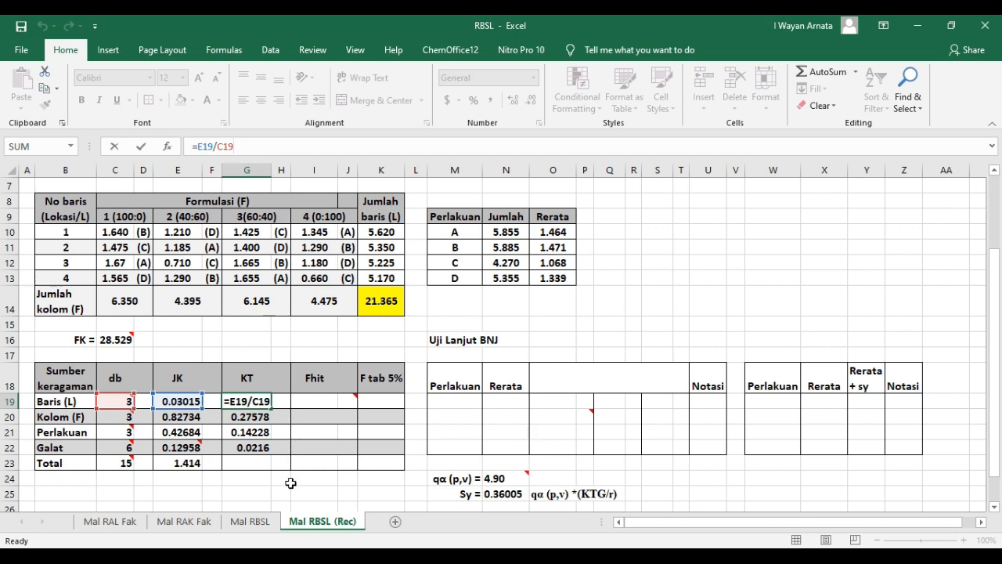
{"action": "key", "text": "Return"}
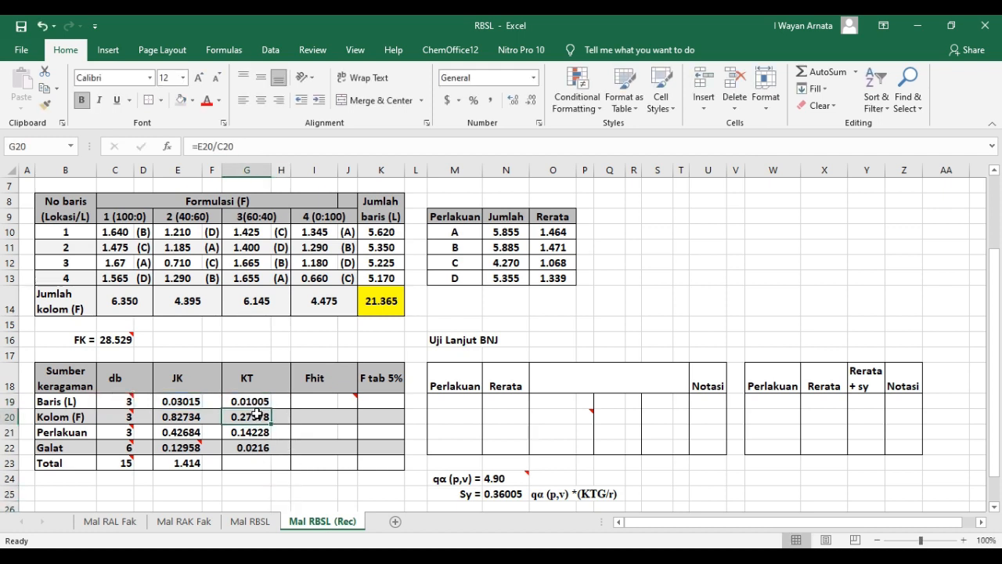
{"action": "double_click", "coordinate": [257, 415]}
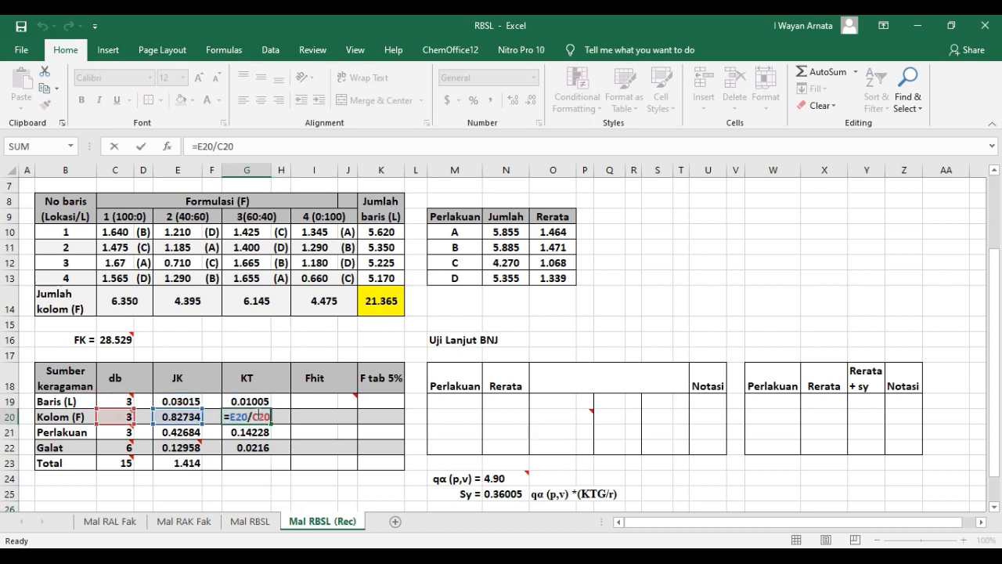
{"action": "left_click", "coordinate": [245, 492]}
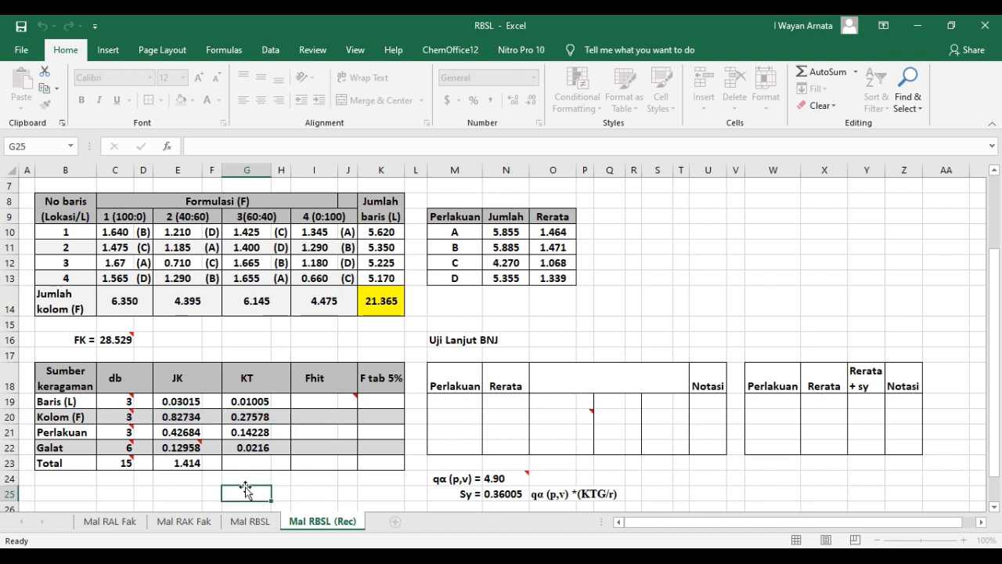
Enter the Baris Fhit formula =G19/$G$22 in I19, dividing its KT by the absolute Galat KT reference
{"action": "left_click", "coordinate": [313, 401]}
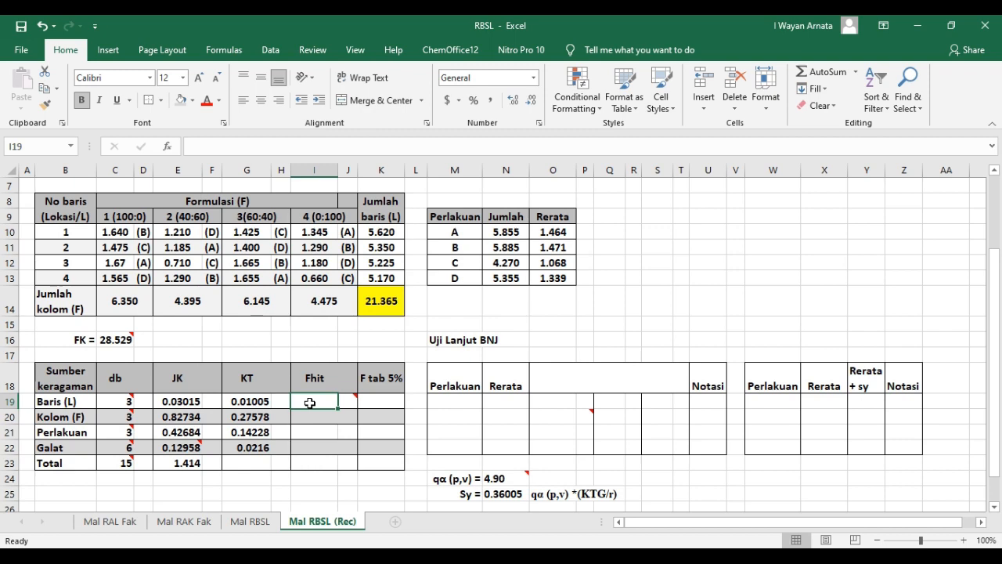
{"action": "type", "text": "="}
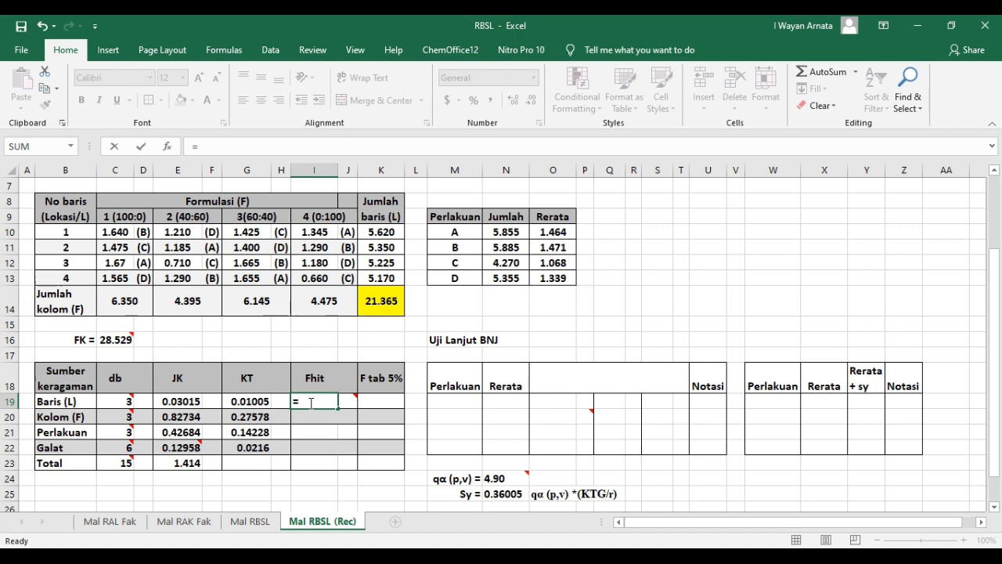
{"action": "left_click", "coordinate": [248, 399]}
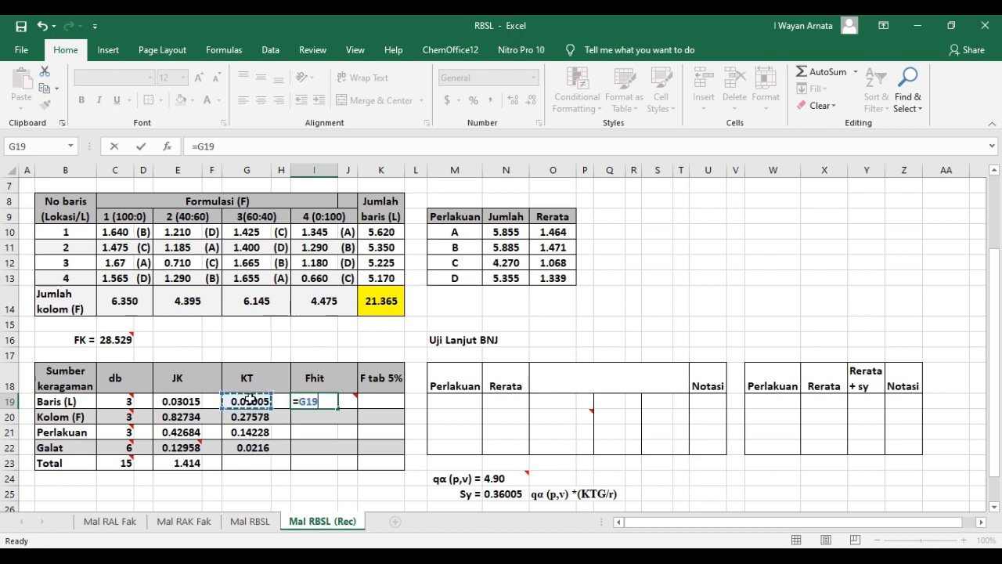
{"action": "type", "text": "/"}
{"action": "left_click", "coordinate": [254, 445]}
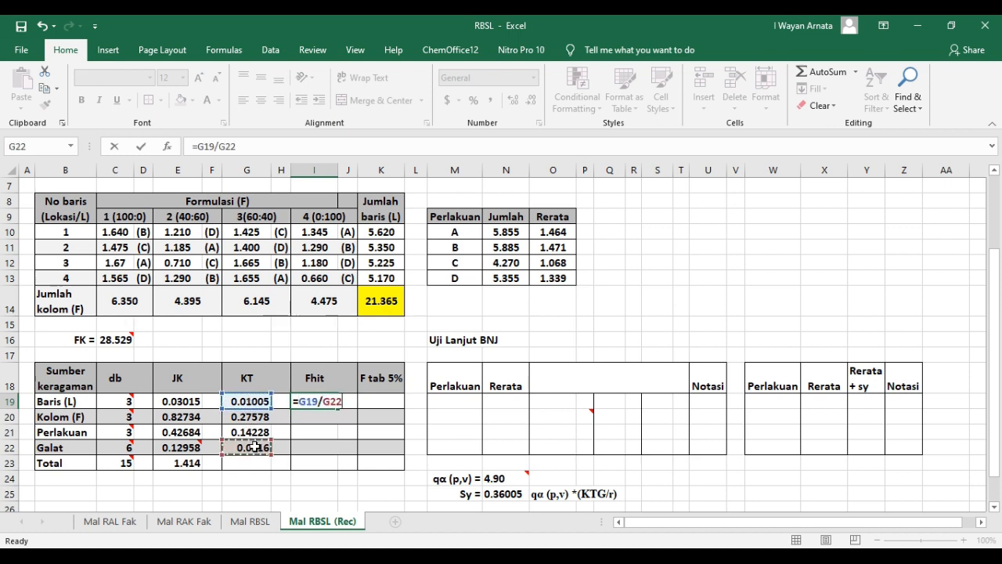
{"action": "key", "text": "F4"}
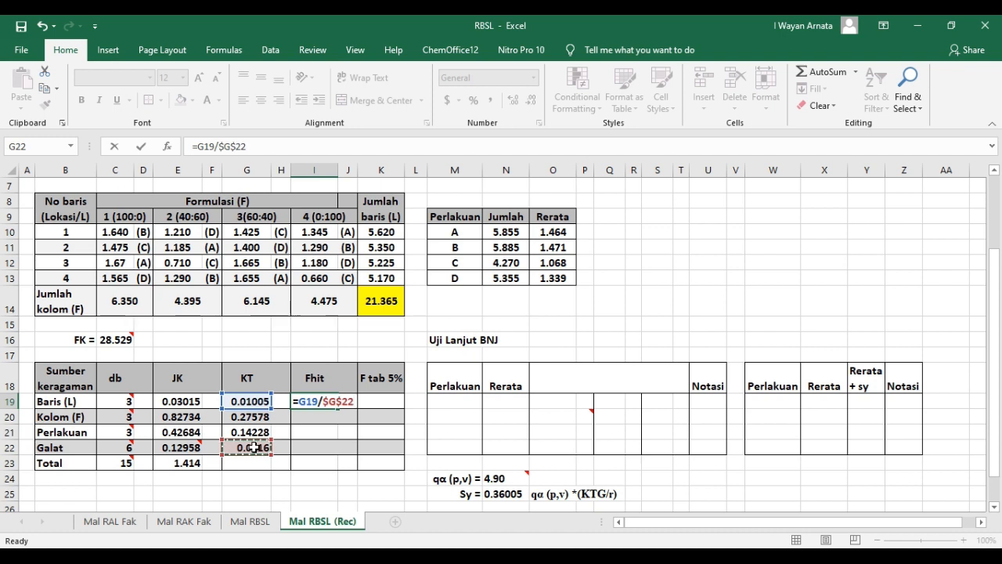
{"action": "key", "text": "Return"}
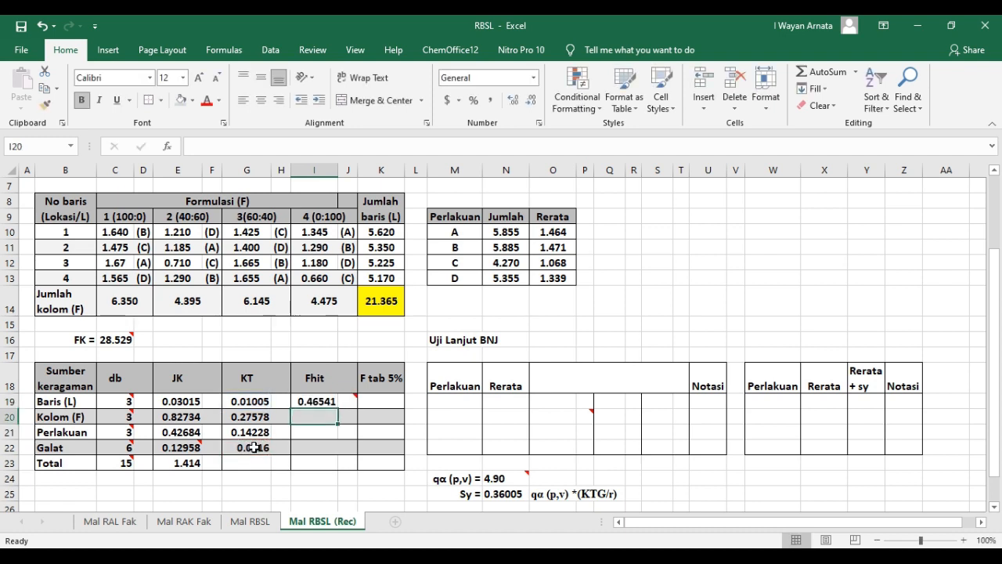
{"action": "left_click", "coordinate": [317, 401]}
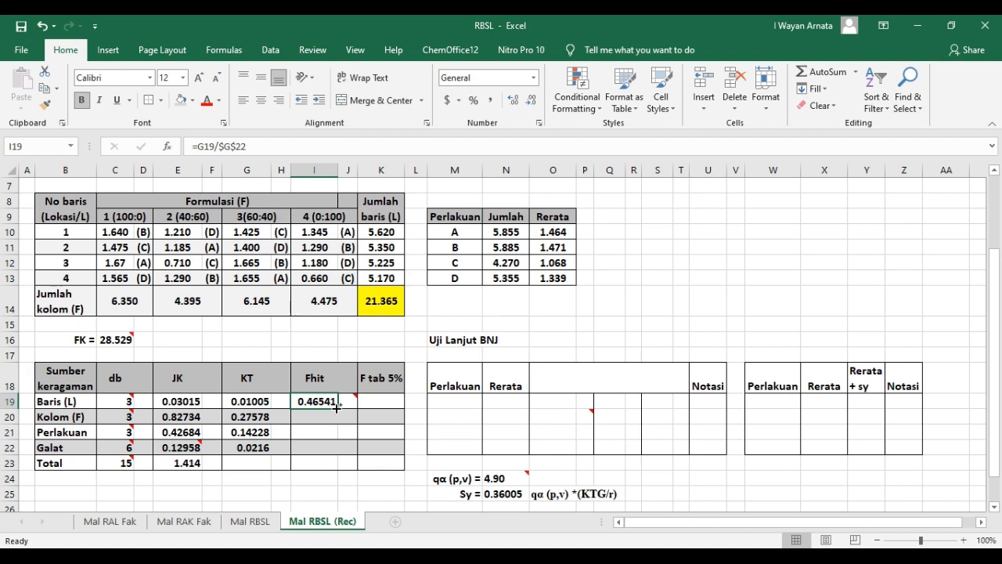
{"action": "key", "text": "ctrl+c"}
{"action": "left_click", "coordinate": [322, 420]}
{"action": "key", "text": "ctrl+v"}
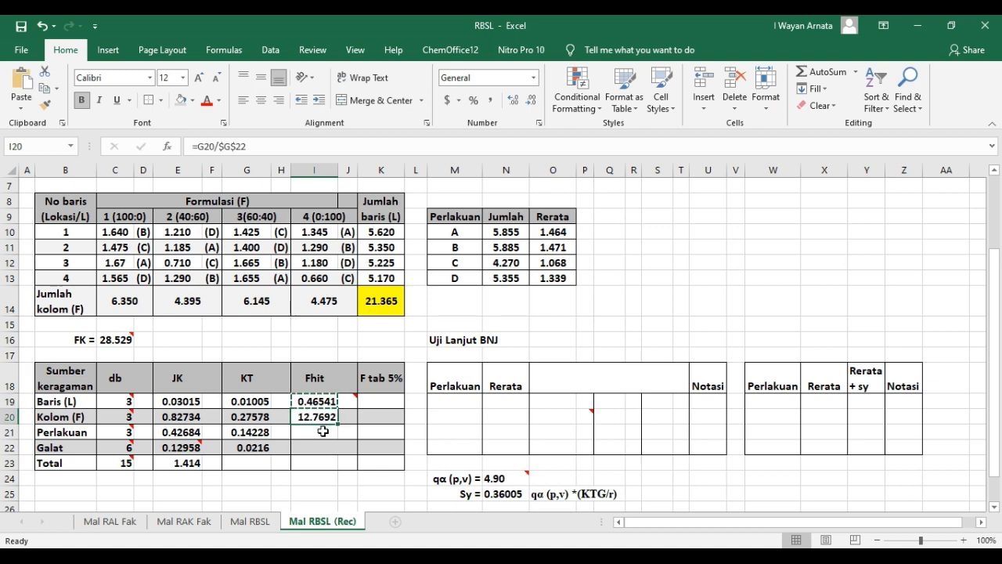
{"action": "left_click", "coordinate": [322, 429]}
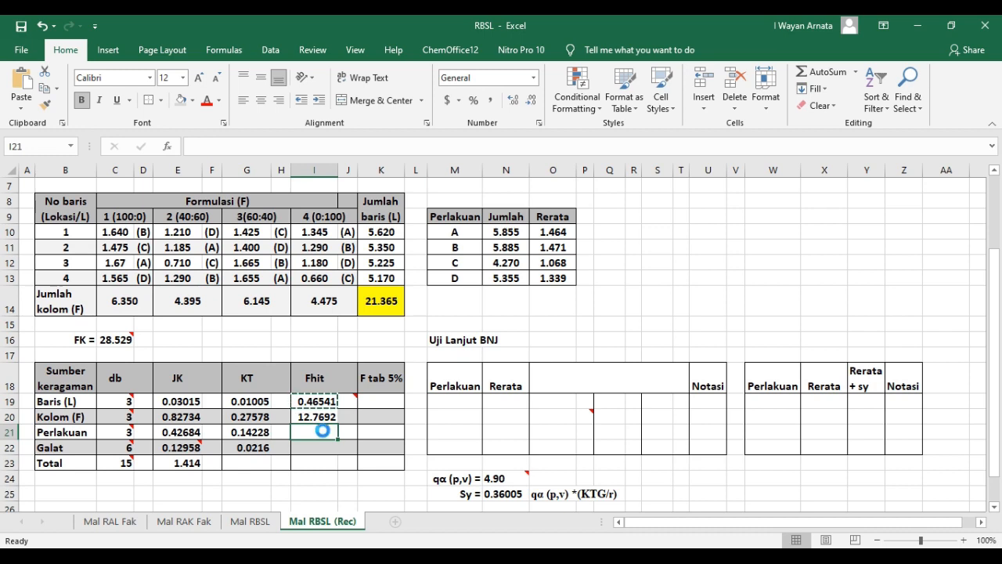
{"action": "key", "text": "ctrl+z"}
Fill the Fhit formula from I19 down through I21 for Kolom and Perlakuan
{"action": "left_click", "coordinate": [337, 405]}
{"action": "left_click_drag", "start_coordinate": [340, 407], "coordinate": [330, 447]}
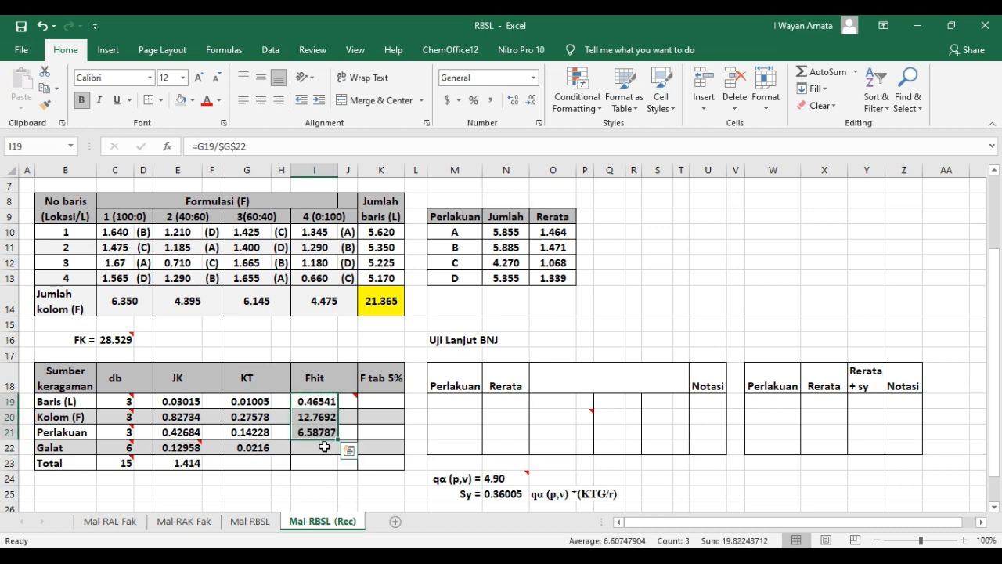
{"action": "left_click", "coordinate": [325, 461]}
Restore the grey fill on the Kolom Fhit cell I20 and apply outside borders to I20:J20
{"action": "left_click", "coordinate": [322, 417]}
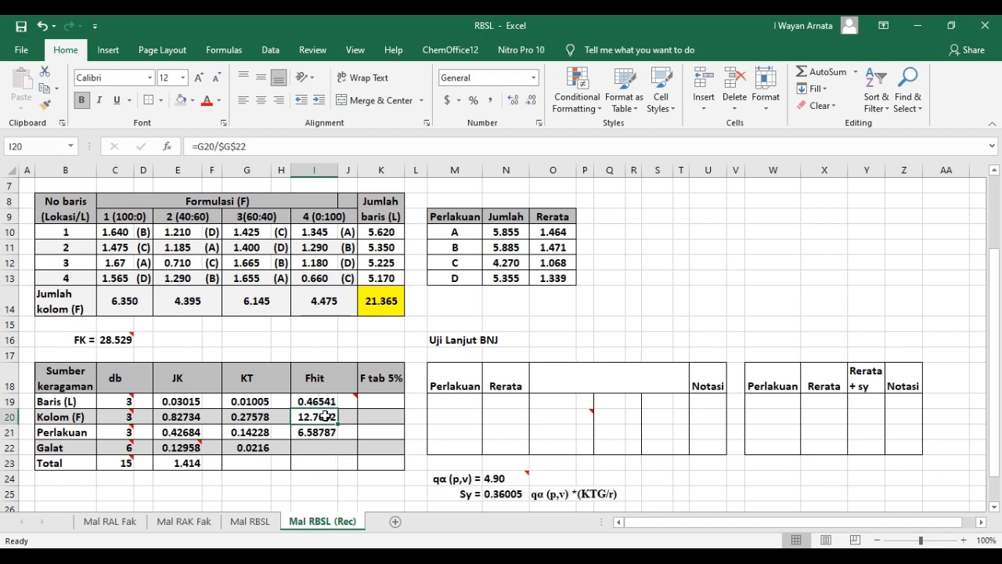
{"action": "left_click", "coordinate": [183, 107]}
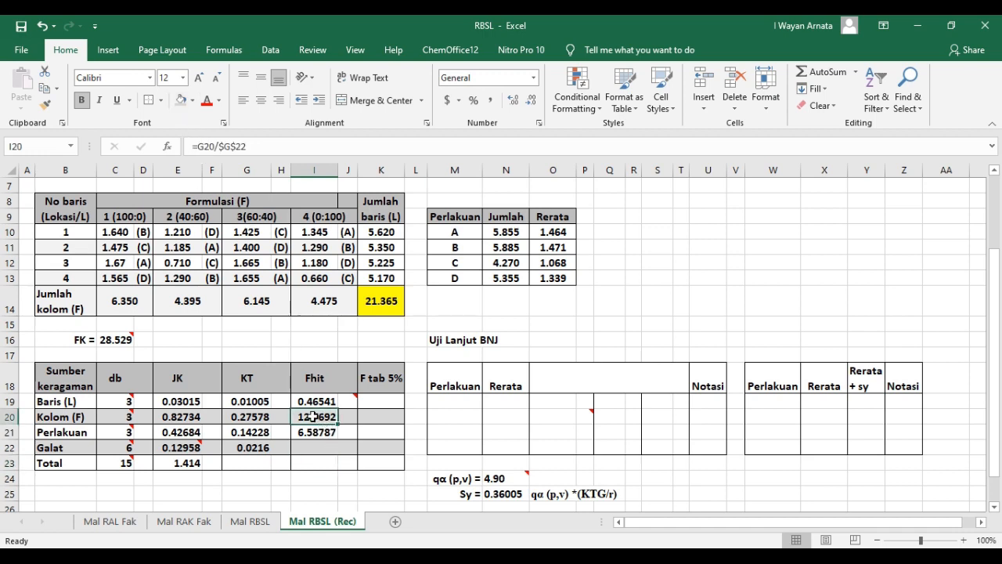
{"action": "left_click", "coordinate": [314, 447]}
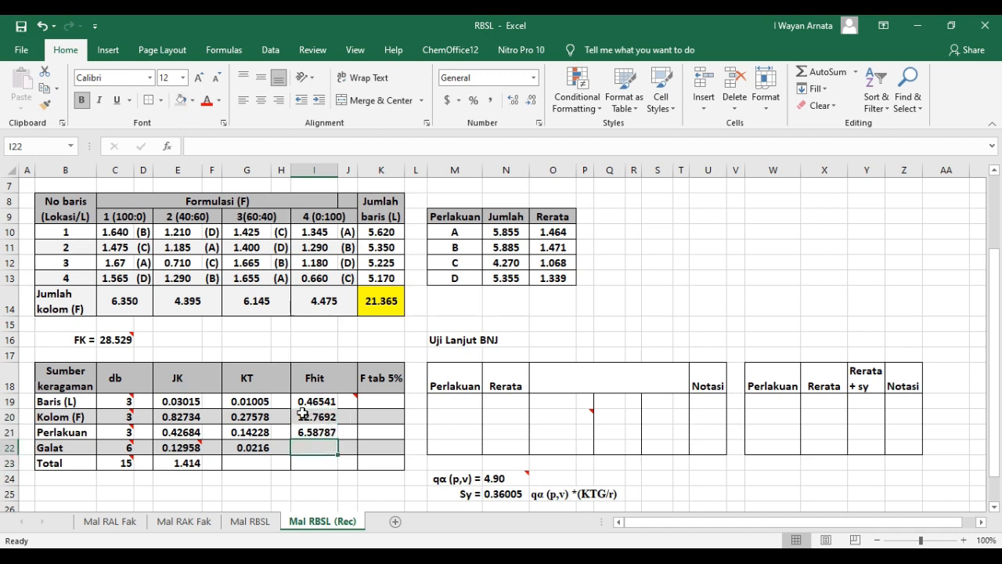
{"action": "left_click_drag", "start_coordinate": [320, 416], "coordinate": [348, 417]}
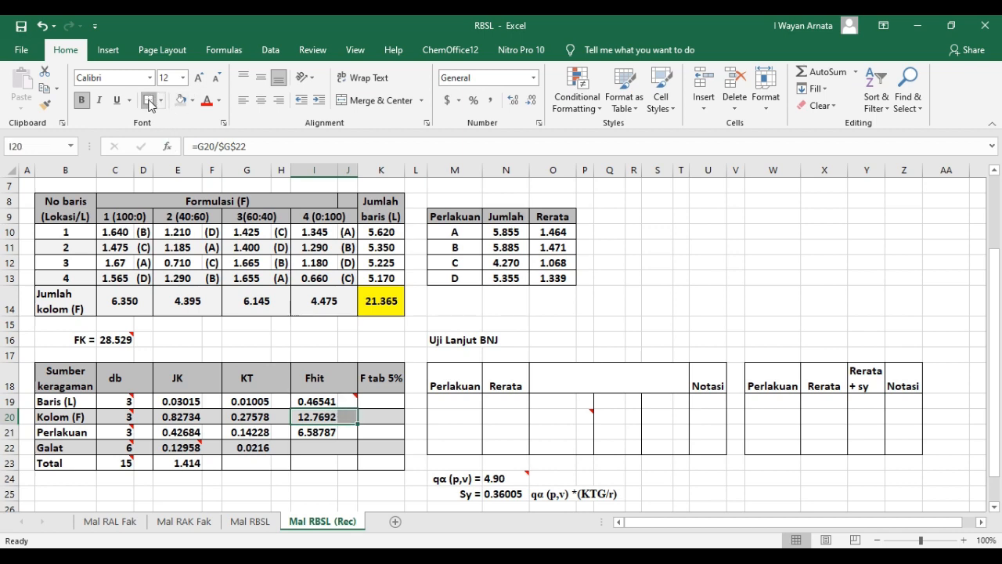
{"action": "left_click", "coordinate": [319, 479]}
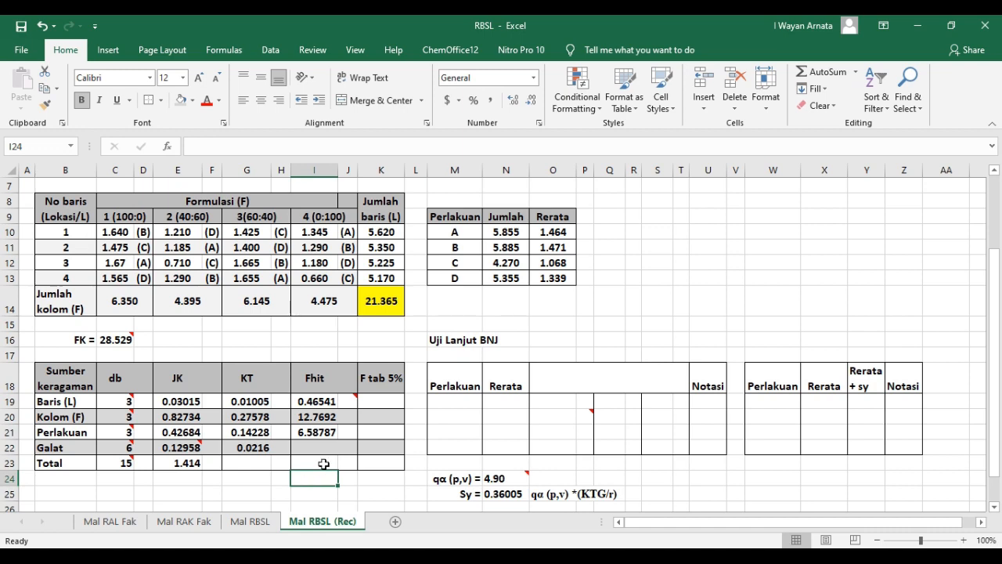
Enter the F tab 5% formula =FINV(0.05,C19,$C$22) in K19, using the Baris db and the absolute Galat db reference
{"action": "left_click", "coordinate": [376, 401]}
{"action": "type", "text": "="}
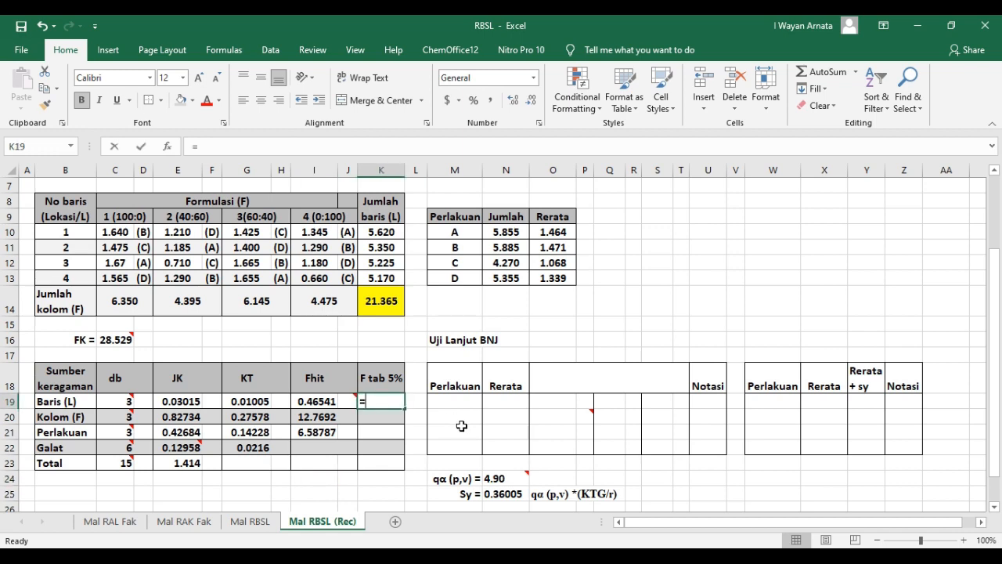
{"action": "type", "text": "finv"}
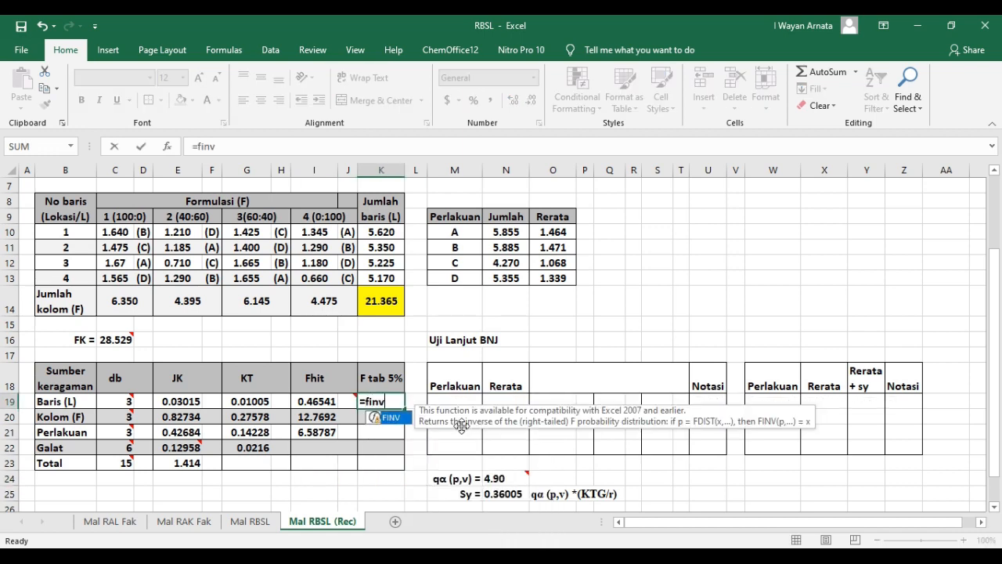
{"action": "type", "text": "(0.05"}
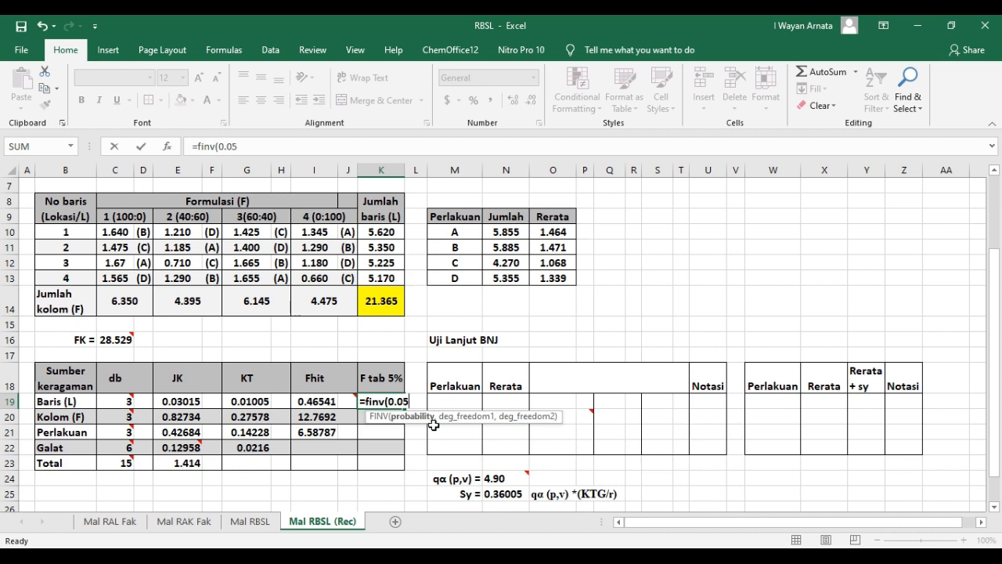
{"action": "type", "text": ","}
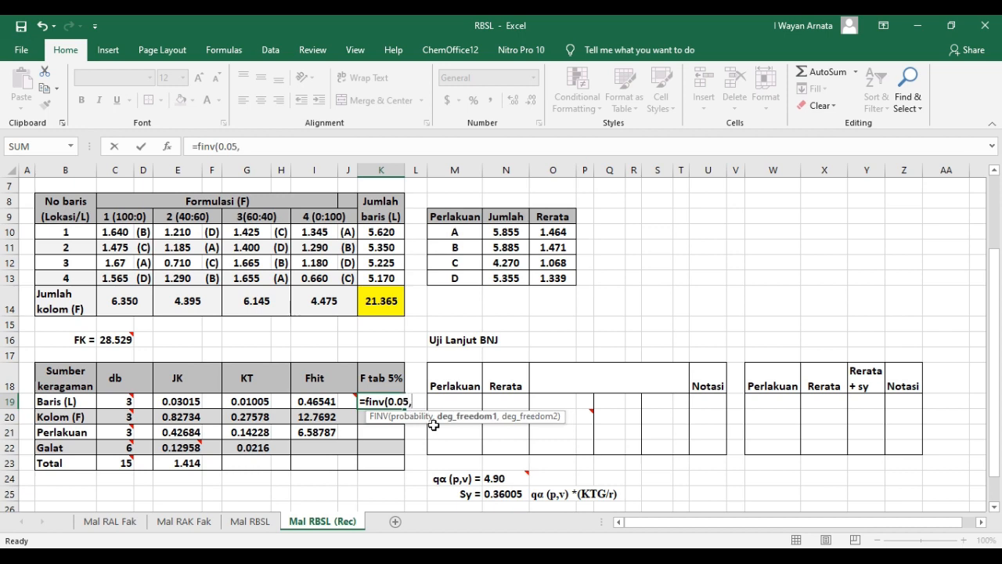
{"action": "left_click", "coordinate": [115, 402]}
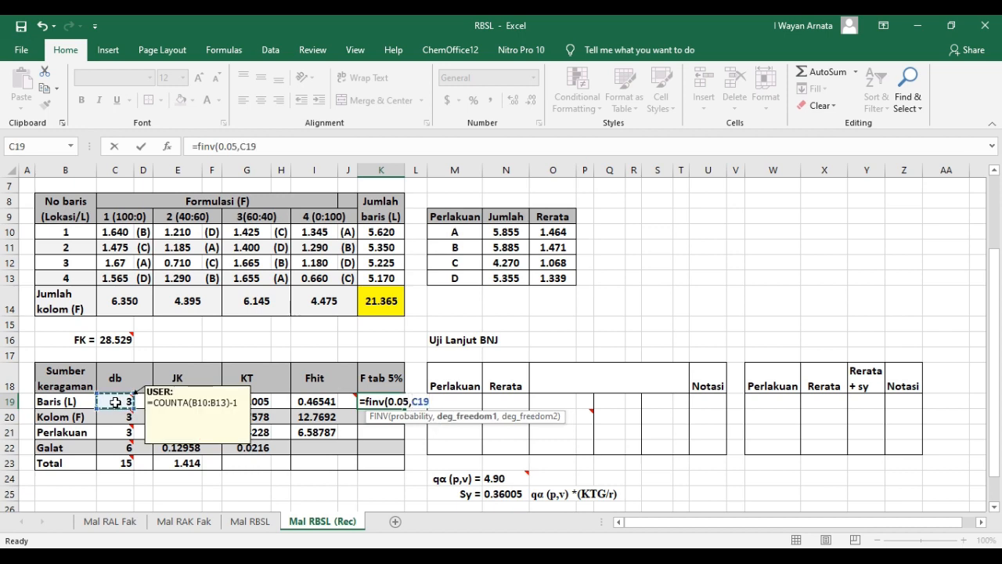
{"action": "type", "text": ","}
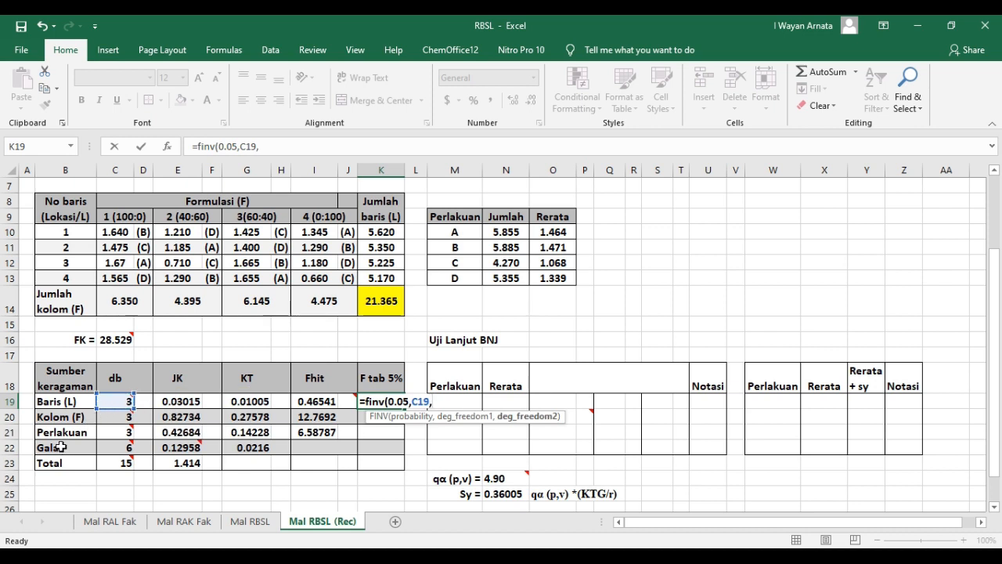
{"action": "left_click", "coordinate": [117, 446]}
{"action": "key", "text": "F4"}
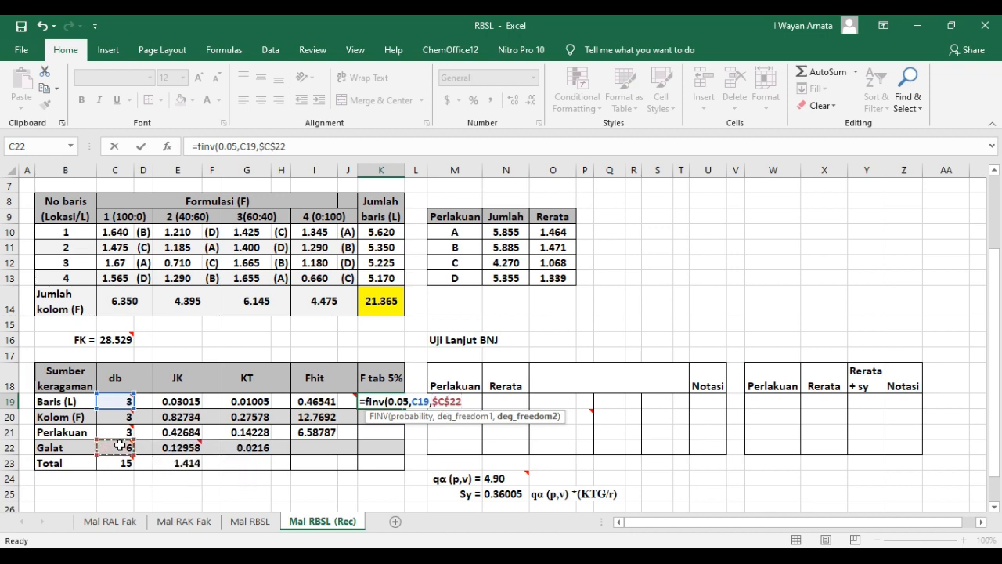
{"action": "type", "text": ")"}
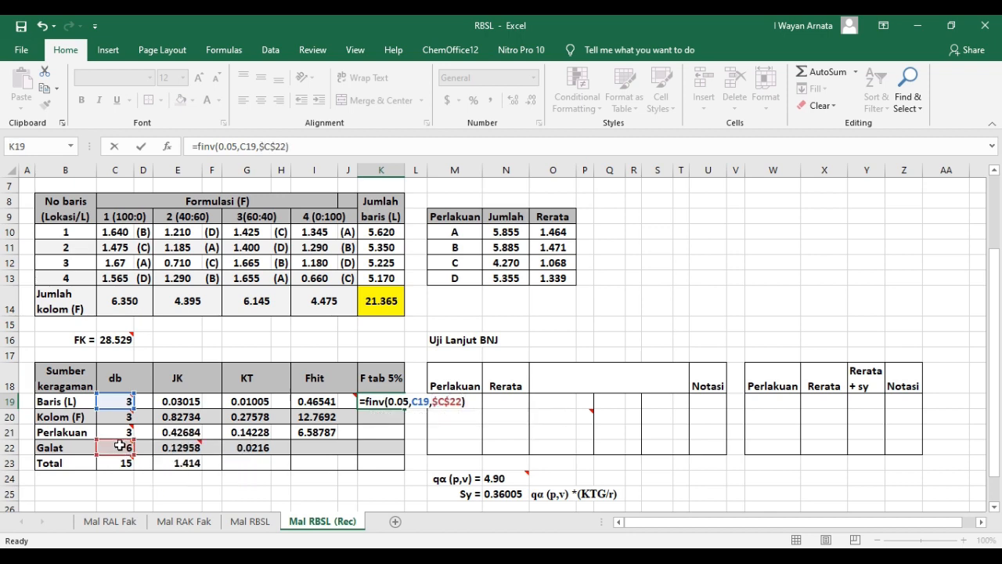
{"action": "key", "text": "Return"}
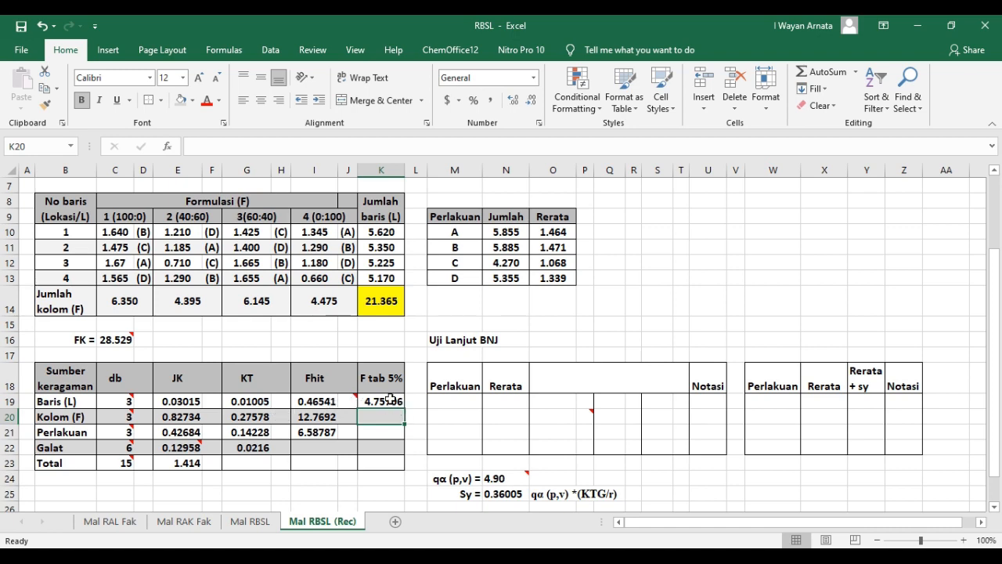
Fill the FINV formula from K19 down through K21 for Kolom and Perlakuan
{"action": "left_click", "coordinate": [404, 407]}
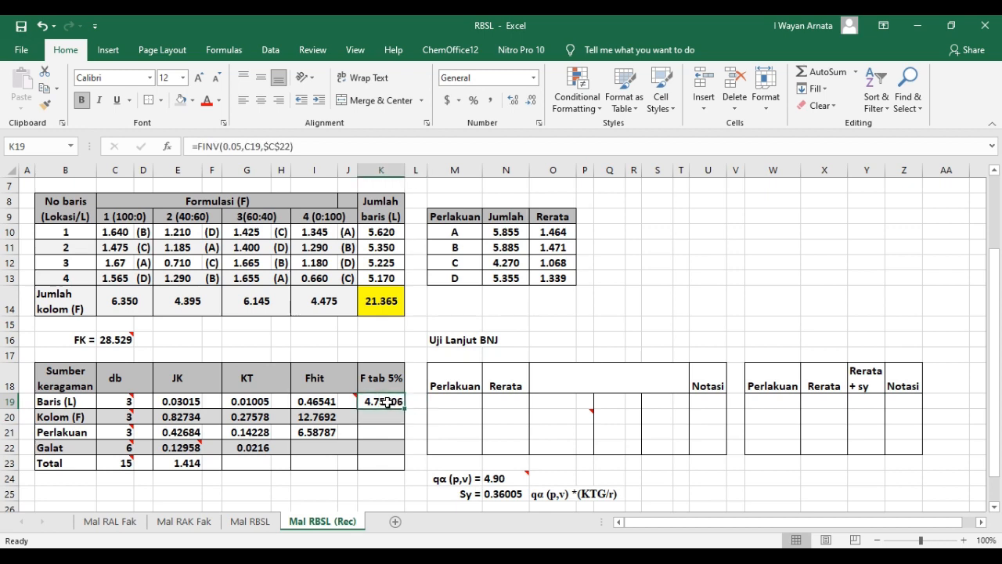
{"action": "key", "text": "ctrl+c"}
{"action": "left_click", "coordinate": [386, 423]}
{"action": "key", "text": "ctrl+v"}
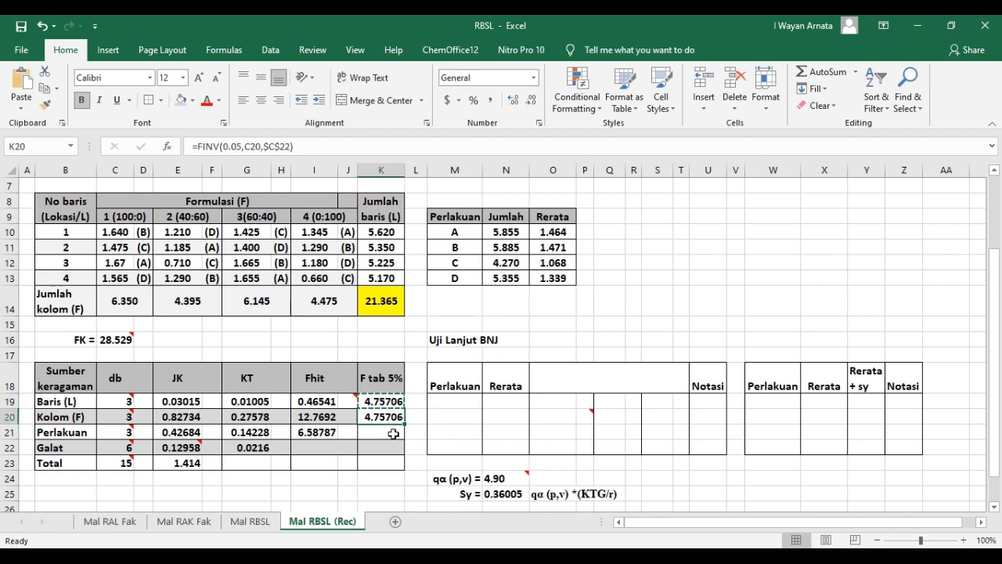
{"action": "left_click", "coordinate": [416, 421]}
{"action": "left_click", "coordinate": [397, 404]}
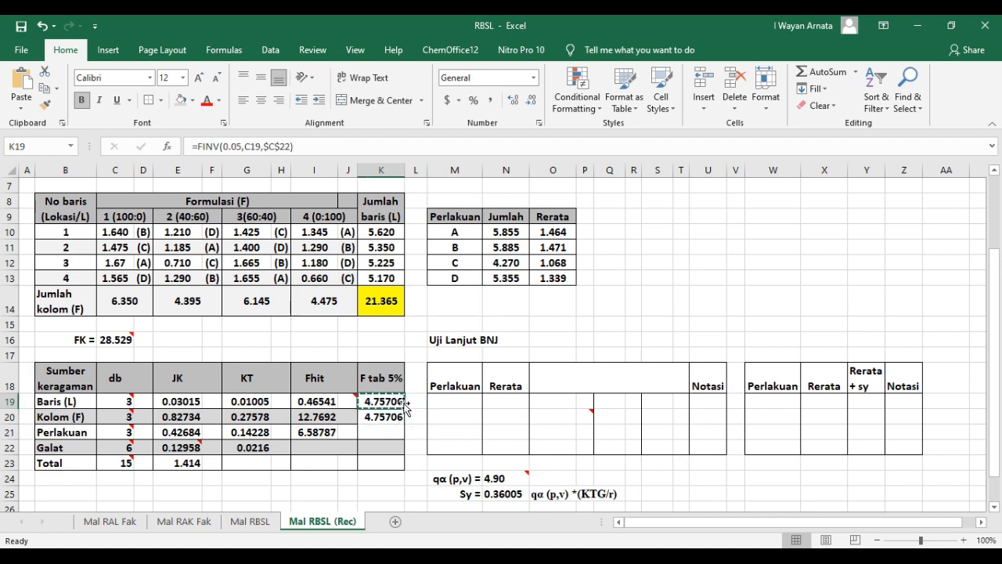
{"action": "left_click_drag", "start_coordinate": [405, 408], "coordinate": [403, 437]}
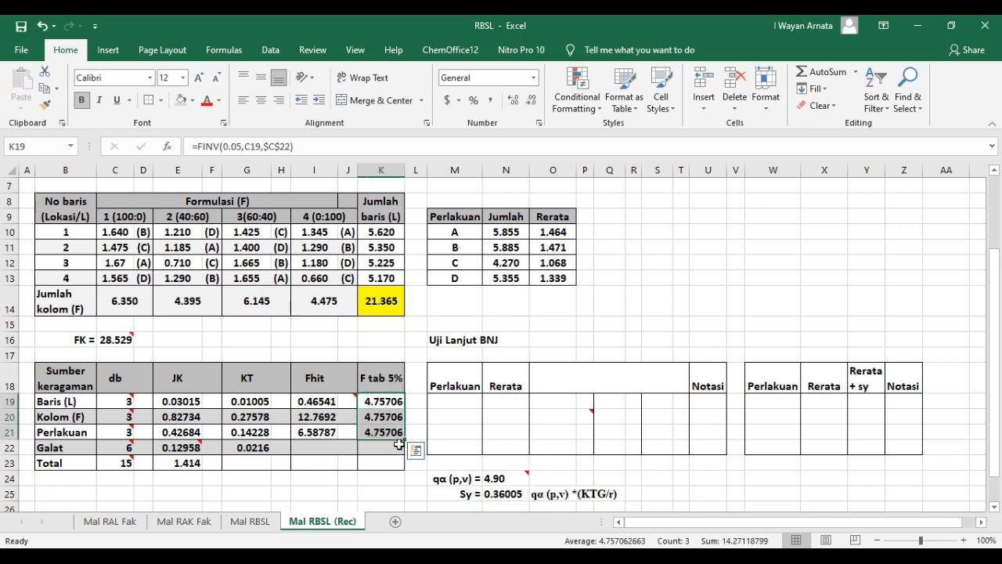
Restore the grey fill and outside border on the Kolom F tab 5% cell, K20
{"action": "left_click", "coordinate": [395, 459]}
{"action": "left_click", "coordinate": [383, 418]}
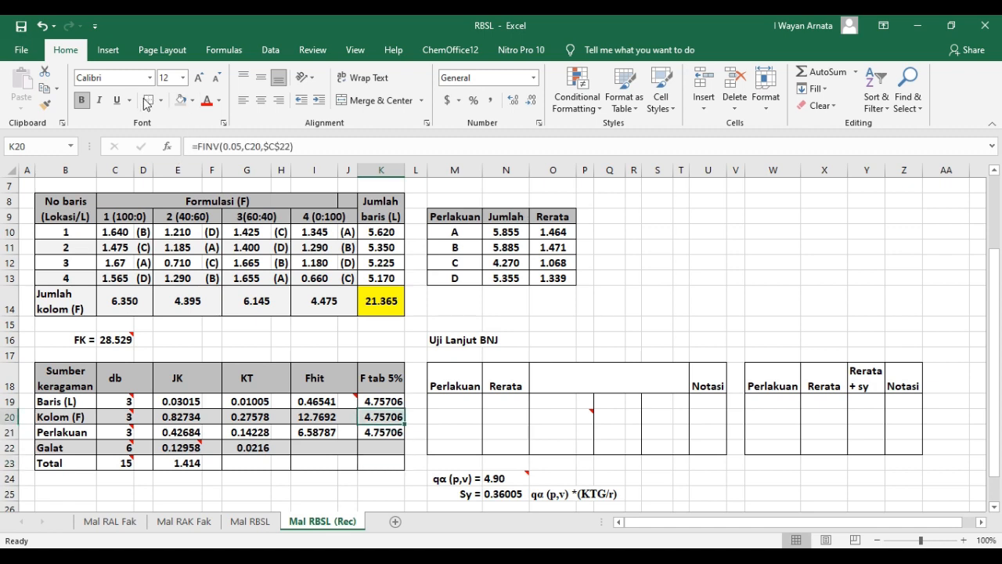
{"action": "left_click", "coordinate": [364, 466]}
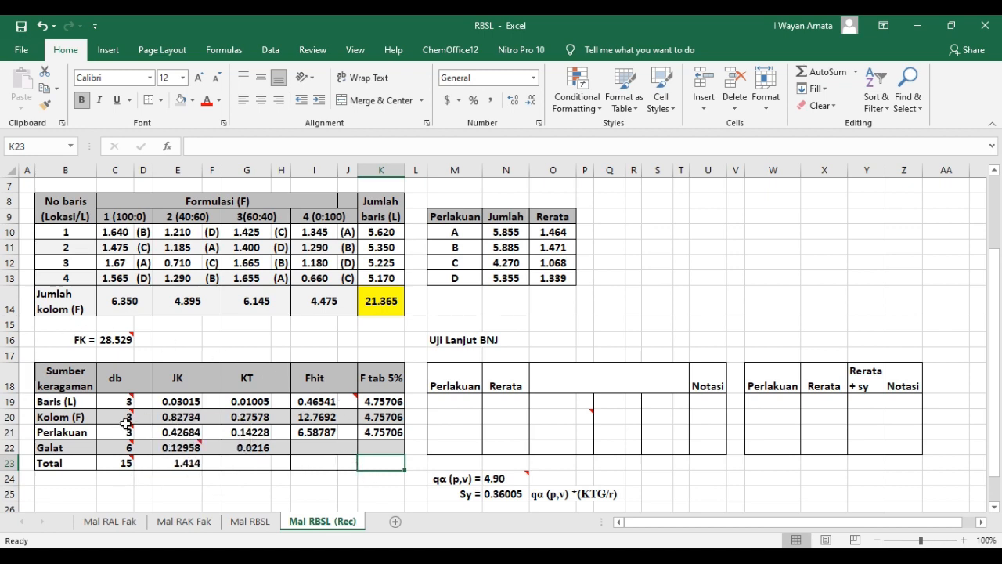
Enter the significance formula =IF(I19<K19,"ns","*") in J19, comparing the Baris Fhit with its F tab 5%
{"action": "mouse_move", "coordinate": [129, 419]}
{"action": "mouse_move", "coordinate": [350, 401]}
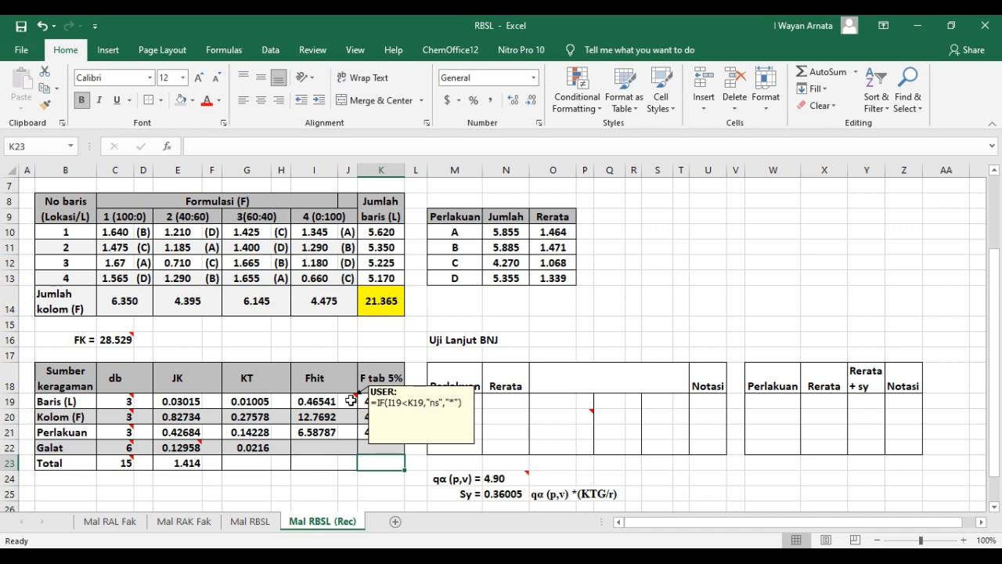
{"action": "left_click", "coordinate": [350, 401]}
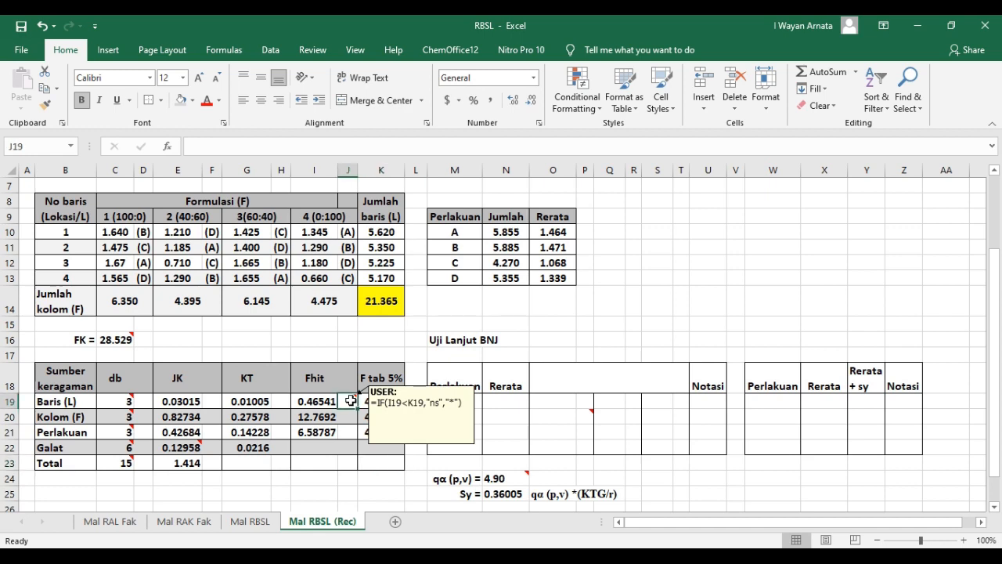
{"action": "type", "text": "=if"}
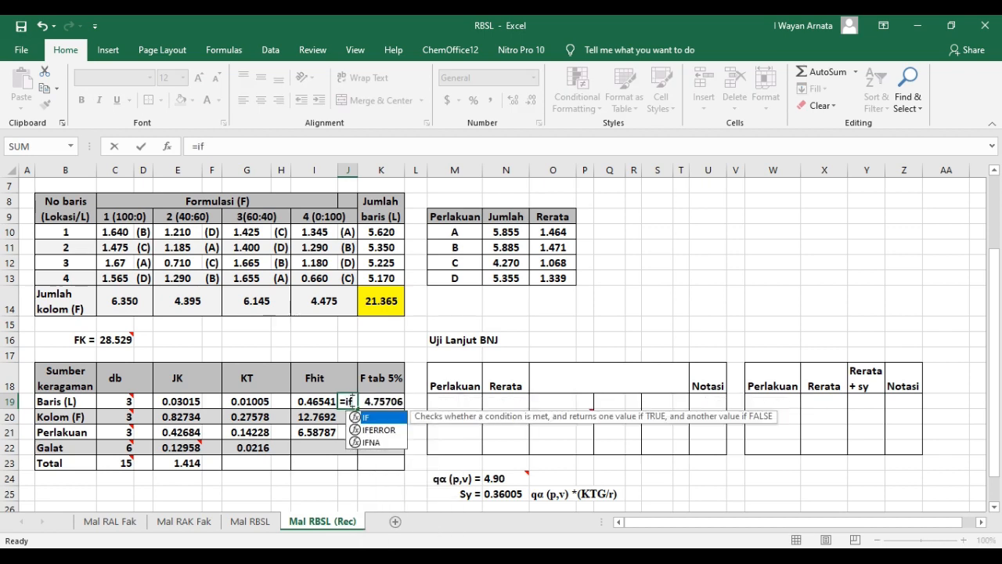
{"action": "type", "text": "("}
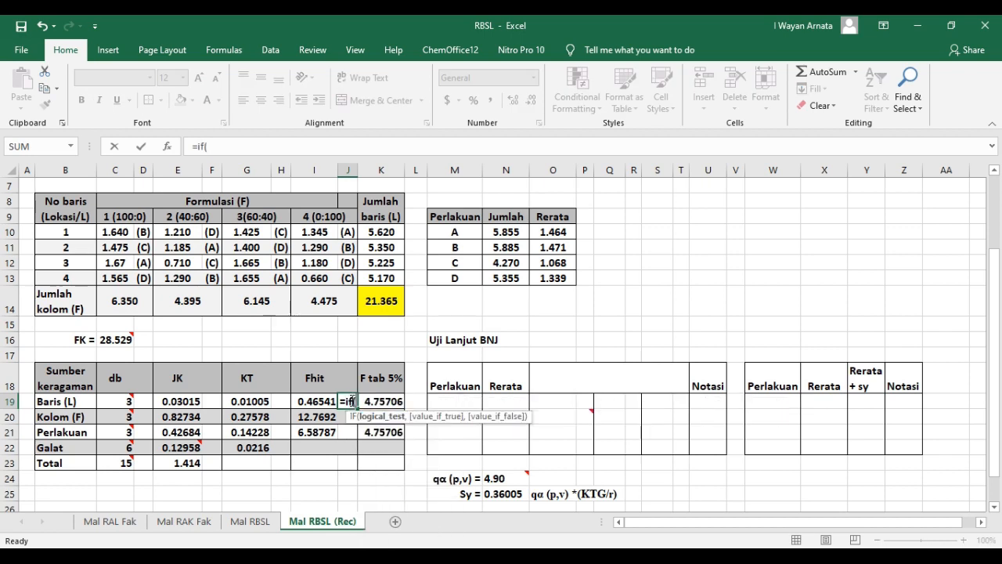
{"action": "left_click", "coordinate": [312, 401]}
{"action": "type", "text": "<"}
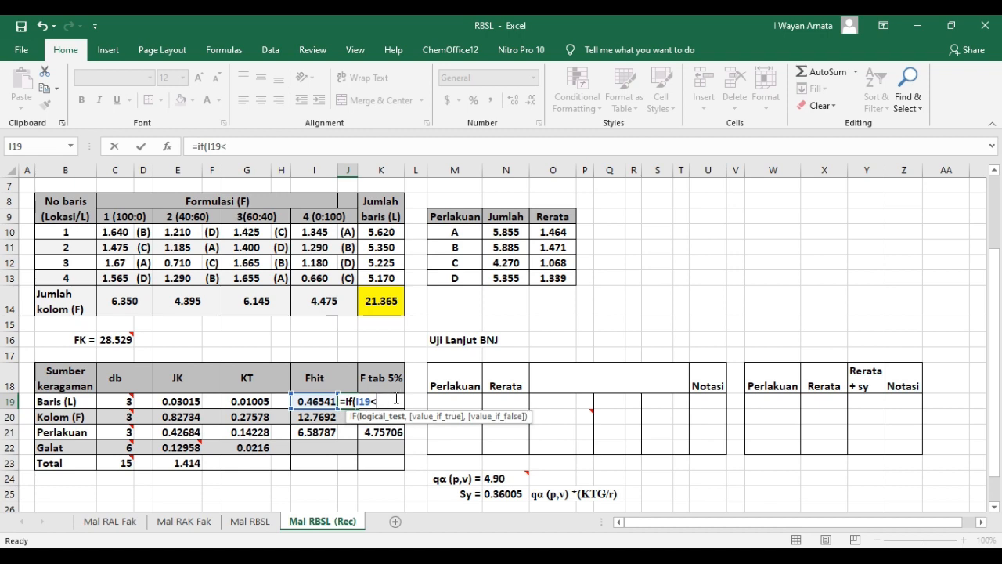
{"action": "type", "text": "k19"}
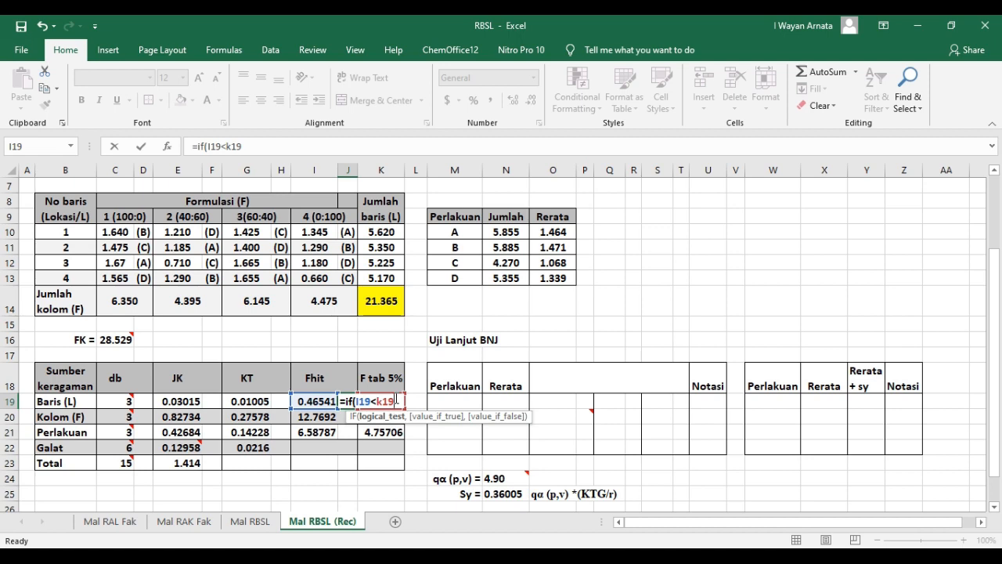
{"action": "type", "text": ","}
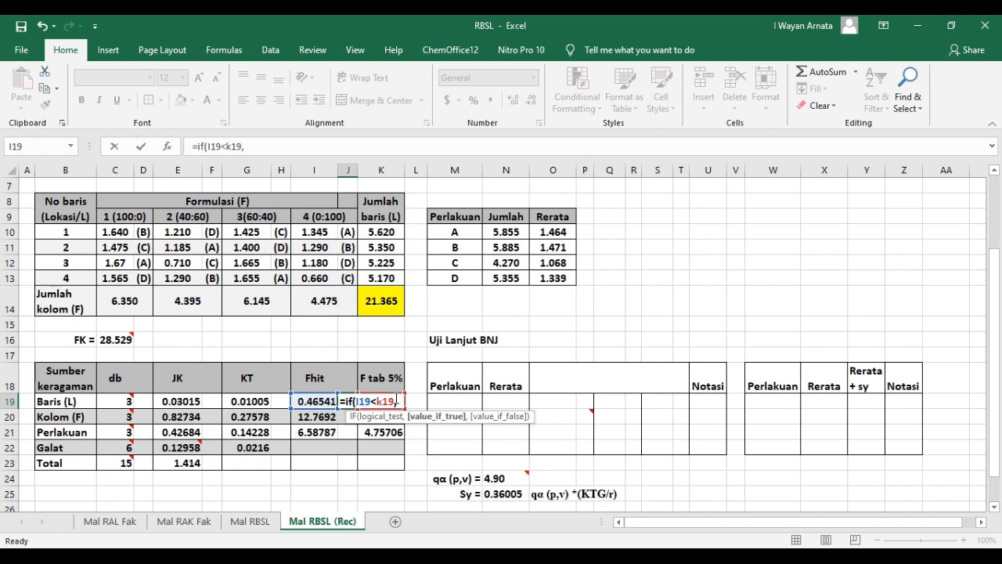
{"action": "type", "text": "\"ns\","}
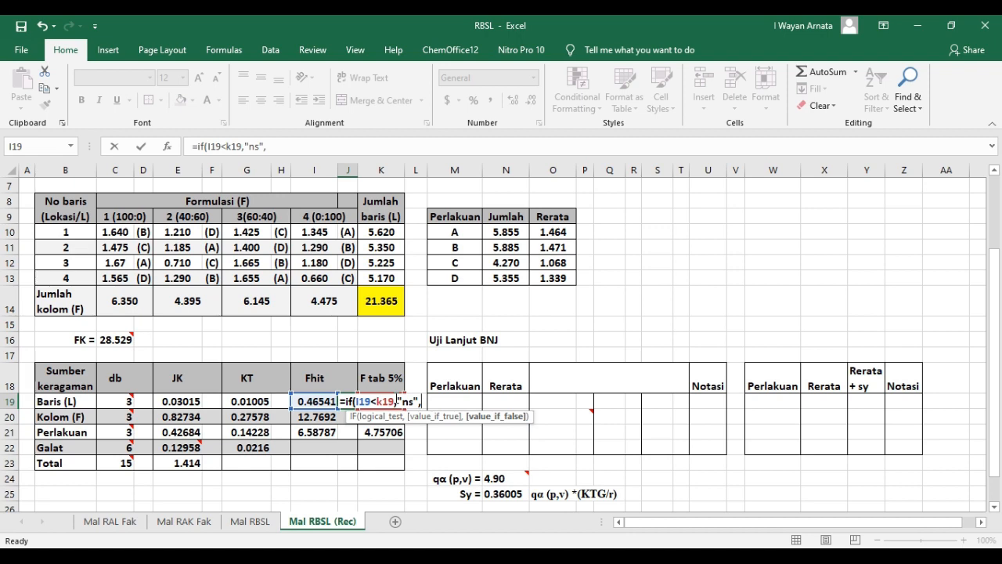
{"action": "type", "text": "\"*\")"}
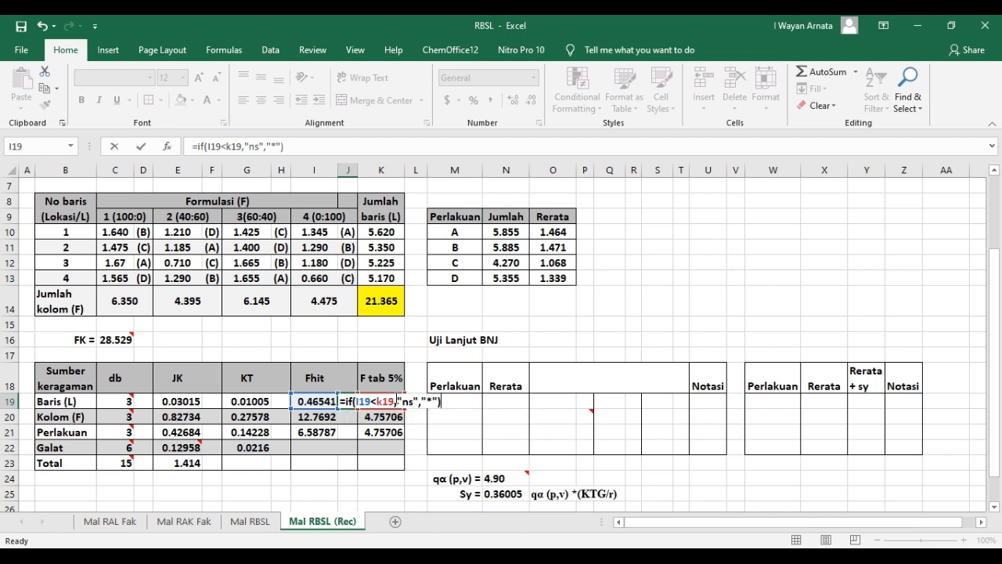
{"action": "key", "text": "Return"}
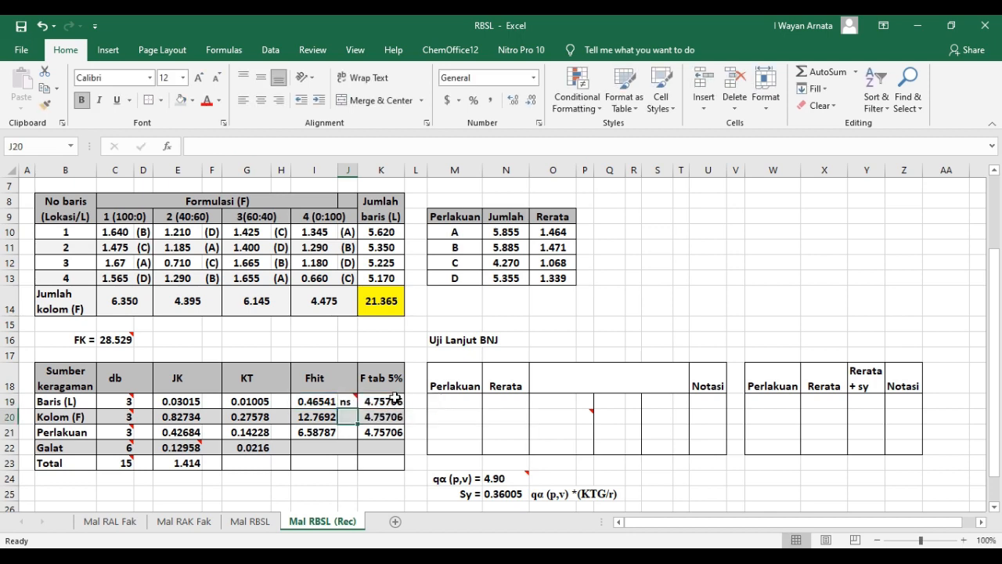
Fill the IF significance formula from J19 down through J21 for Kolom and Perlakuan
{"action": "left_click", "coordinate": [353, 399]}
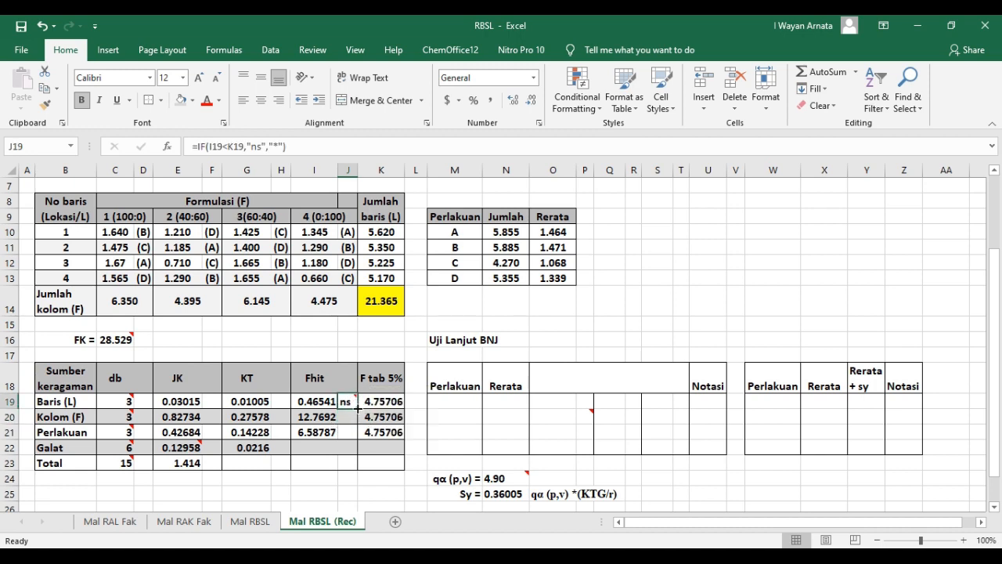
{"action": "left_click_drag", "start_coordinate": [356, 406], "coordinate": [354, 436]}
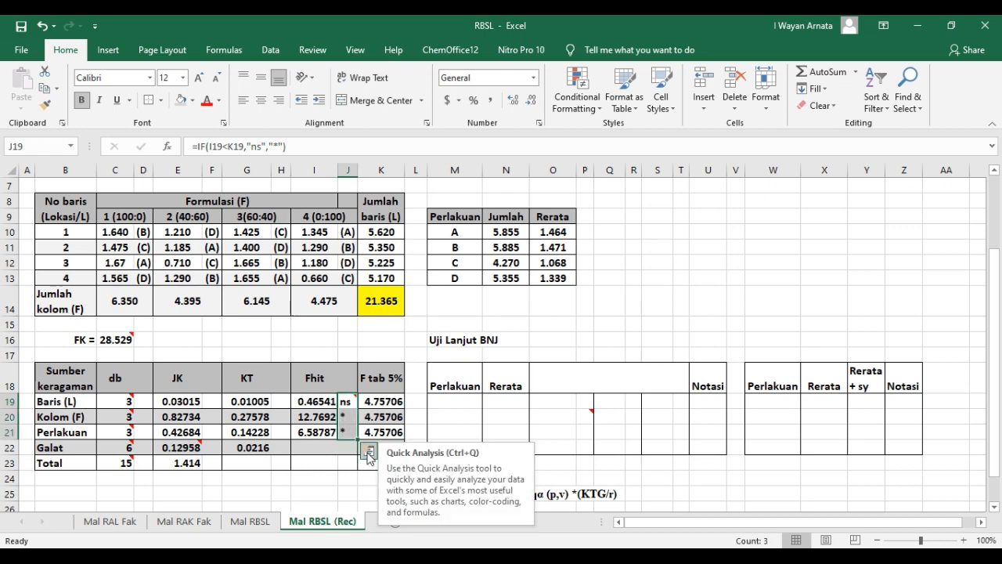
{"action": "left_click", "coordinate": [282, 486]}
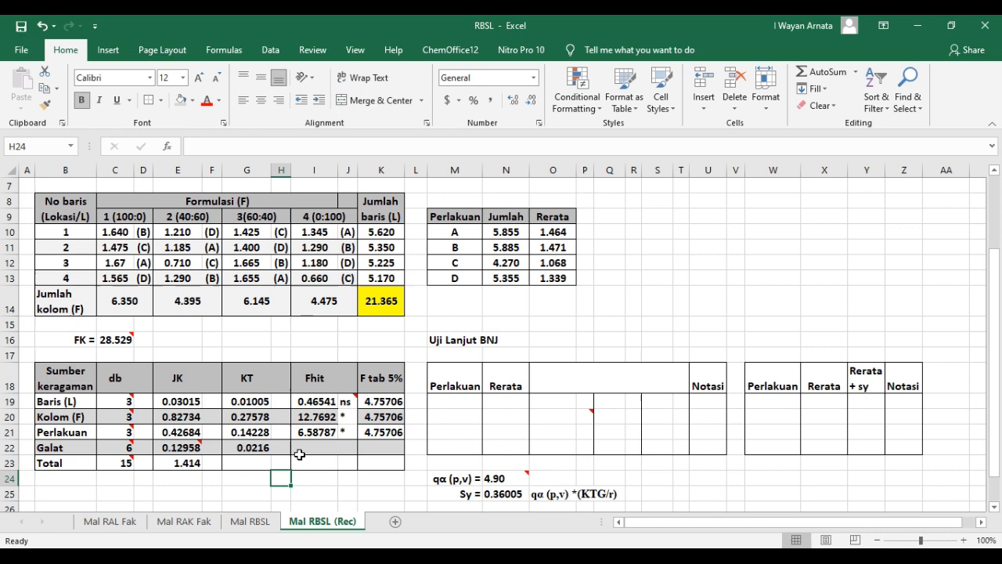
Restore the grey fill on the Kolom significance cell, J20
{"action": "left_click", "coordinate": [340, 419]}
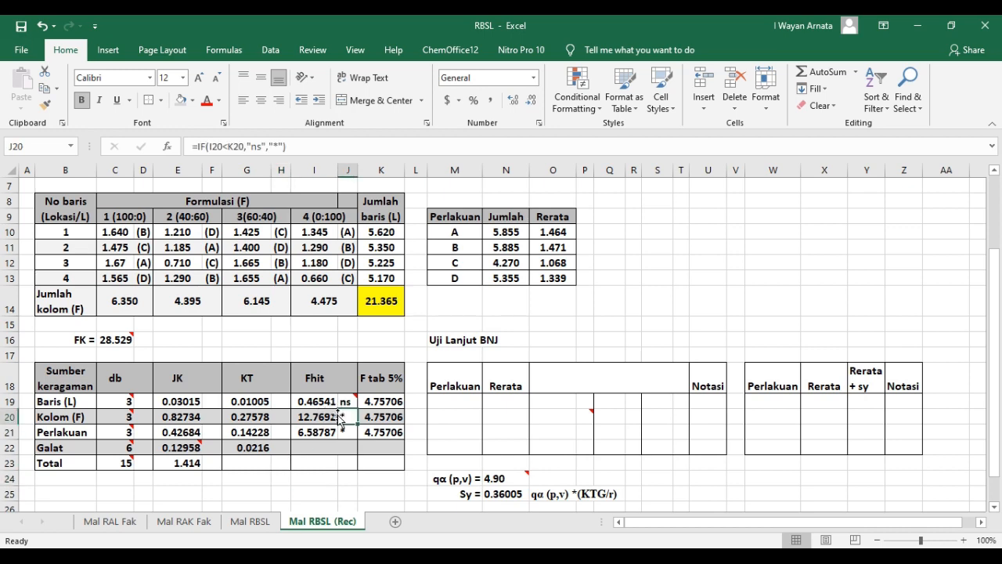
{"action": "left_click", "coordinate": [182, 100]}
{"action": "left_click", "coordinate": [344, 479]}
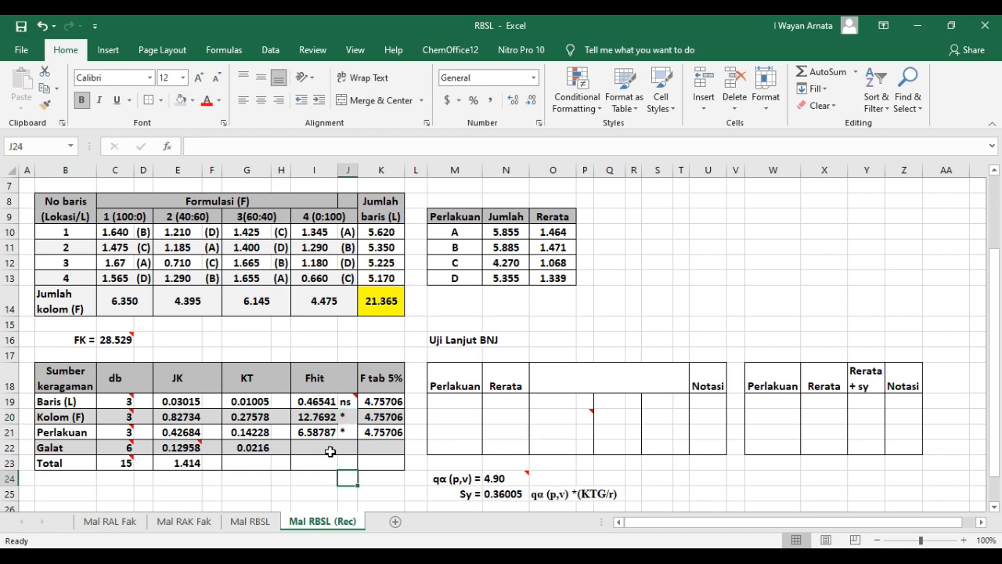
{"action": "left_click_drag", "start_coordinate": [309, 415], "coordinate": [348, 417]}
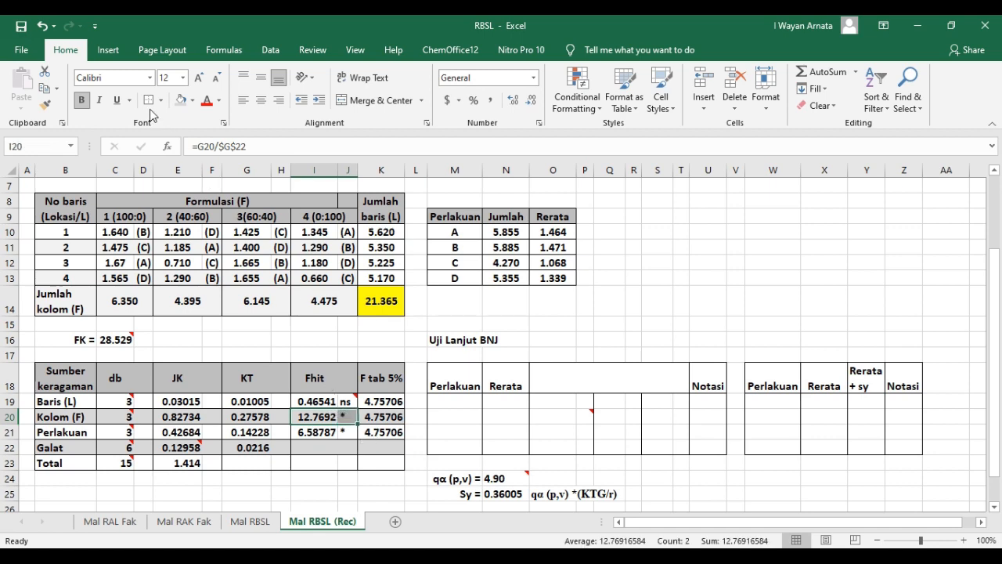
{"action": "left_click", "coordinate": [344, 476]}
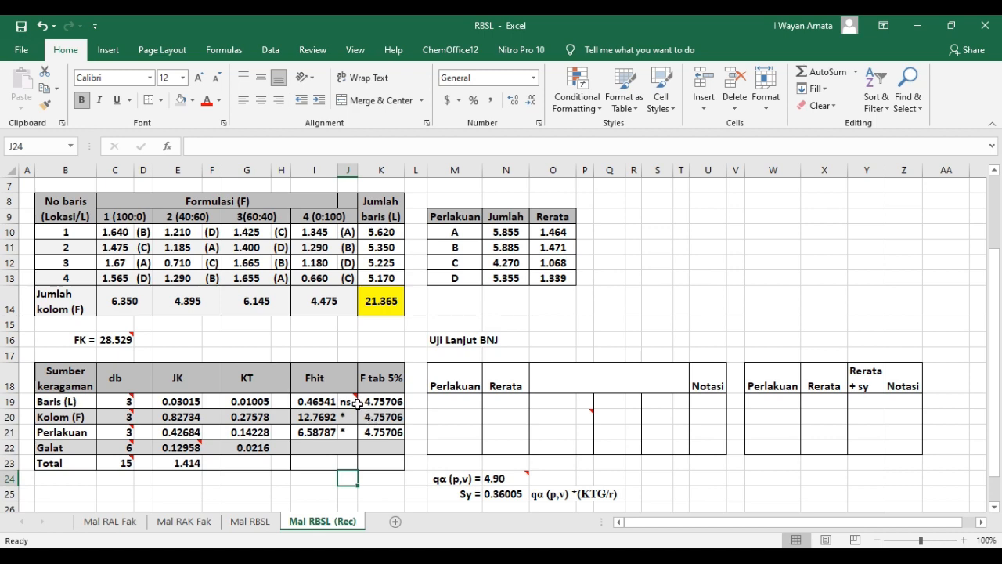
Highlight the Perlakuan row of the ANOVA table, B21:K21, with a red fill
{"action": "mouse_move", "coordinate": [355, 400]}
{"action": "mouse_move", "coordinate": [106, 437]}
{"action": "left_click_drag", "start_coordinate": [49, 432], "coordinate": [371, 430]}
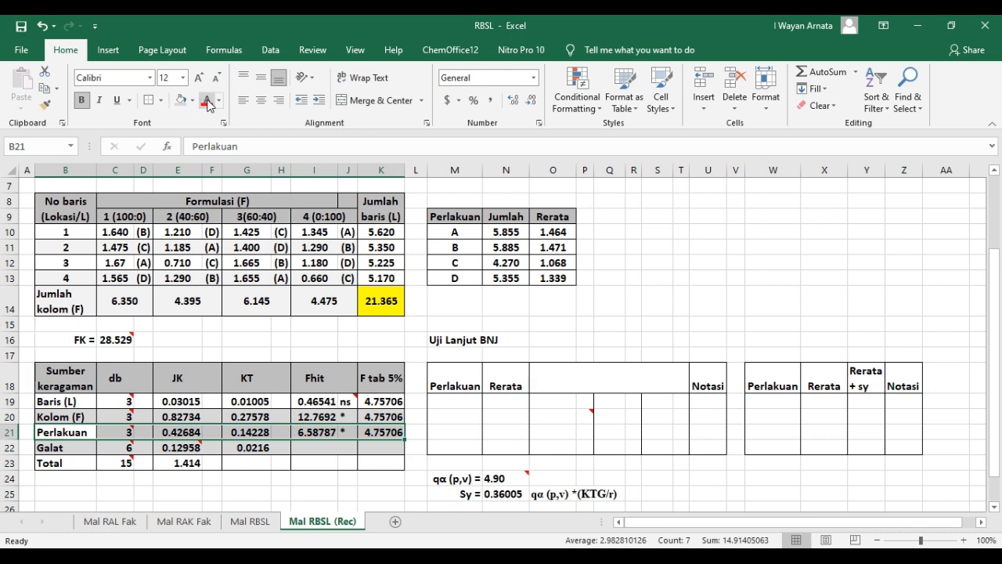
{"action": "left_click", "coordinate": [192, 100]}
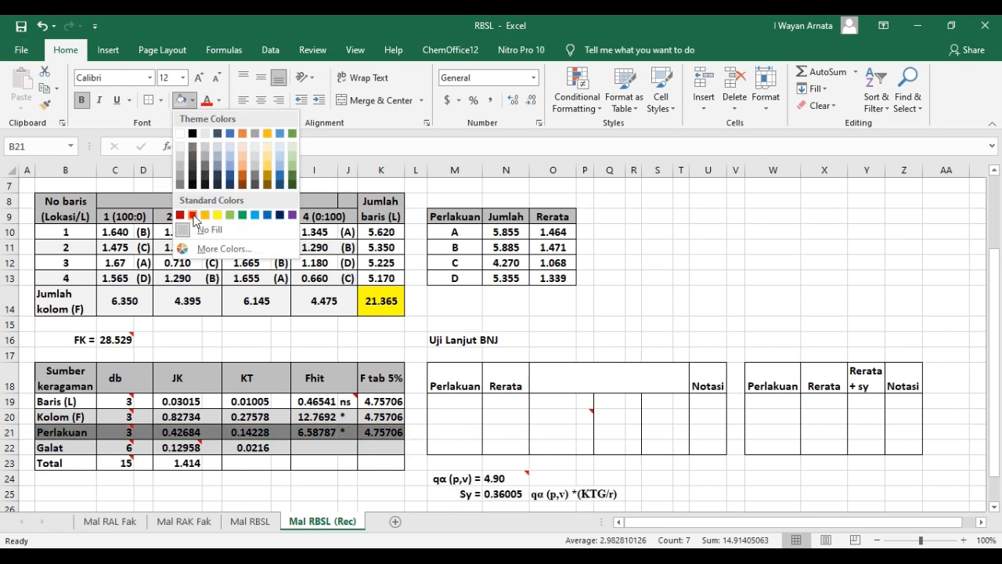
{"action": "left_click", "coordinate": [200, 212]}
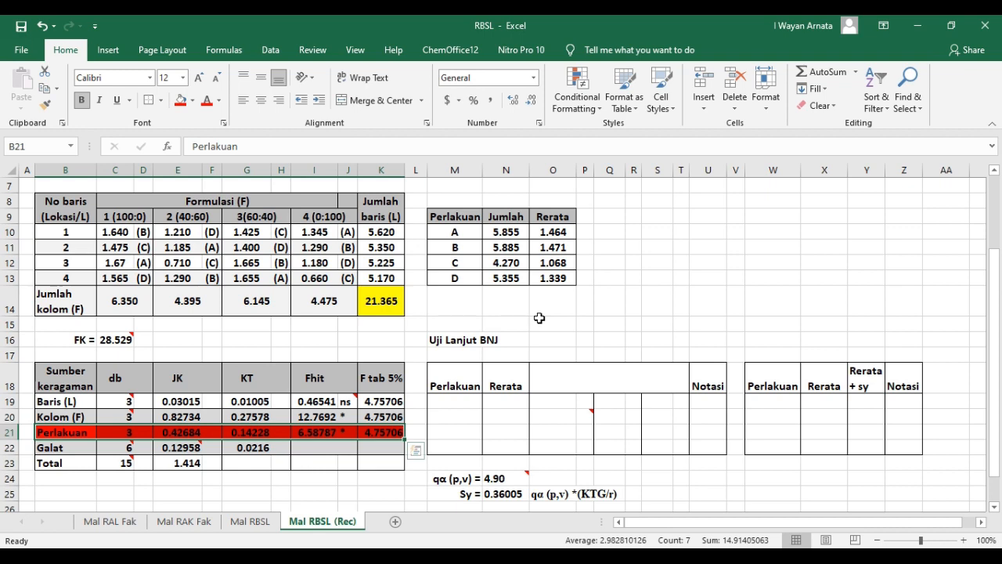
{"action": "left_click", "coordinate": [539, 321]}
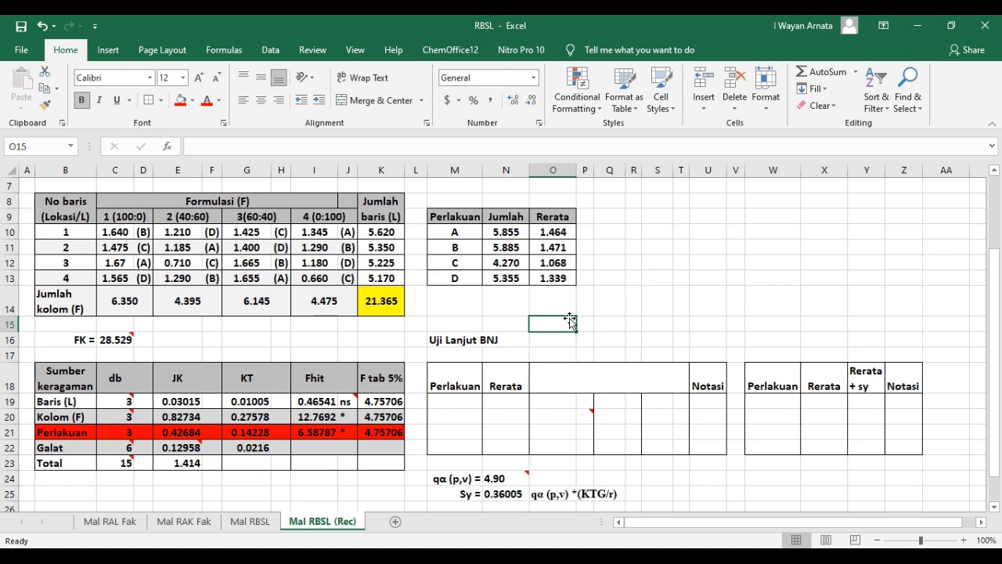
Copy the treatment labels A to D from M10:M13 and paste them into the BNJ table starting at M19
{"action": "scroll", "coordinate": [571, 320], "scroll_direction": "down", "scroll_amount": 1}
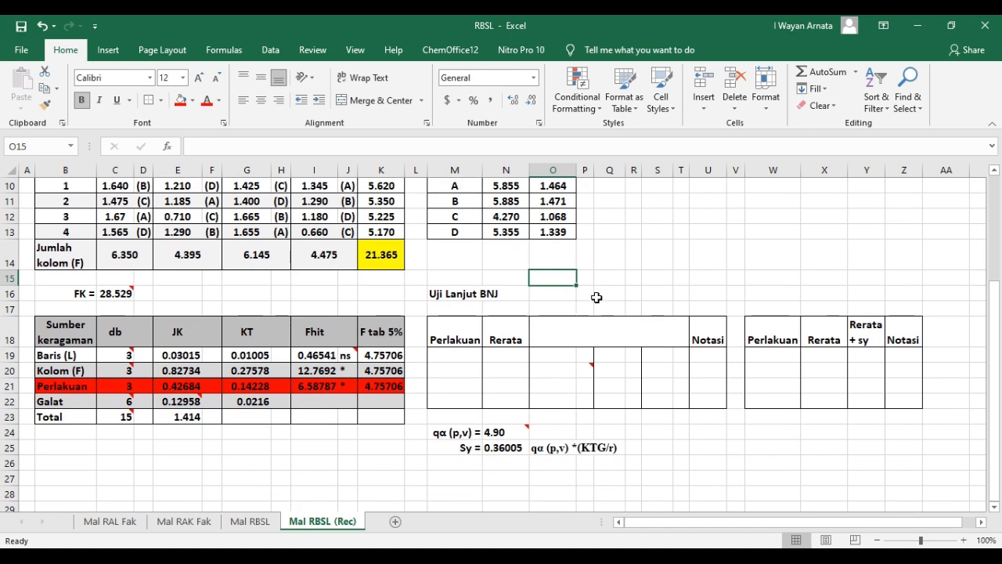
{"action": "scroll", "coordinate": [596, 295], "scroll_direction": "up", "scroll_amount": 1}
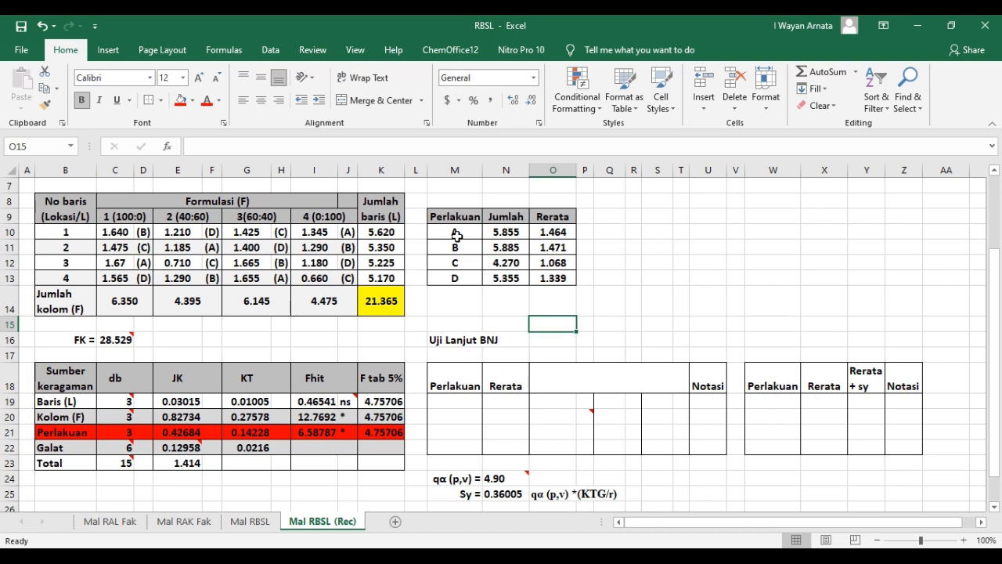
{"action": "left_click_drag", "start_coordinate": [451, 230], "coordinate": [451, 279]}
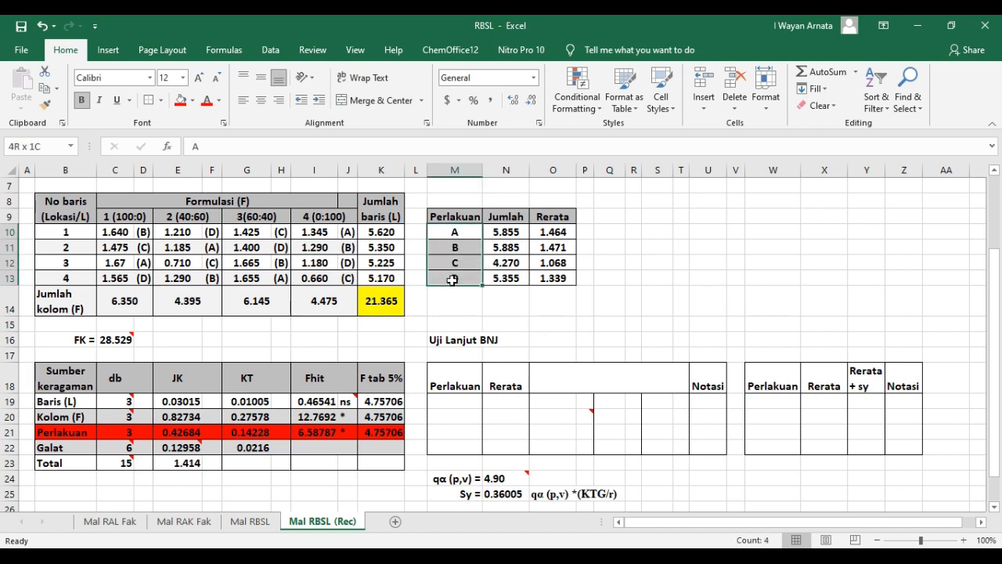
{"action": "key", "text": "ctrl+c"}
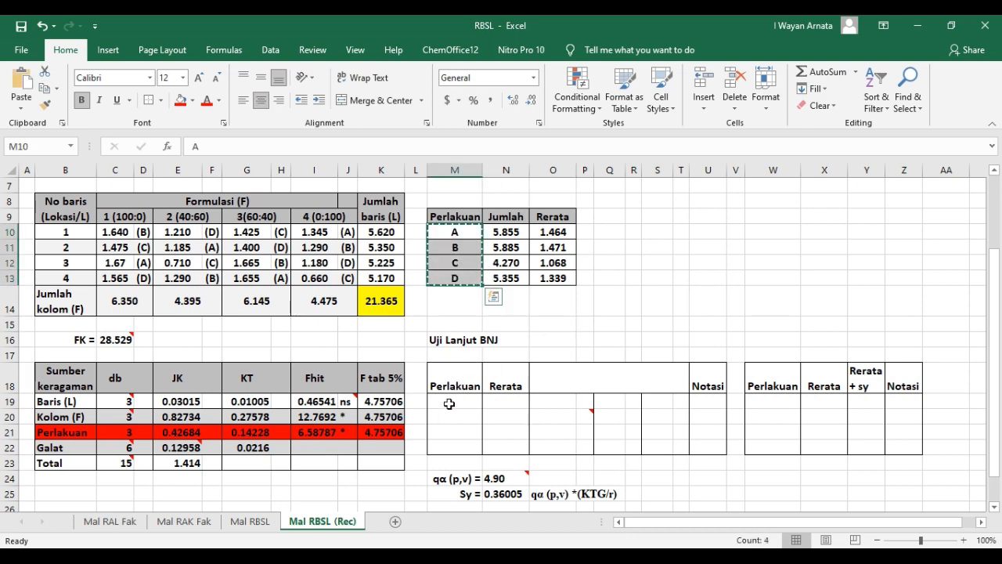
{"action": "left_click", "coordinate": [450, 402]}
{"action": "key", "text": "ctrl+v"}
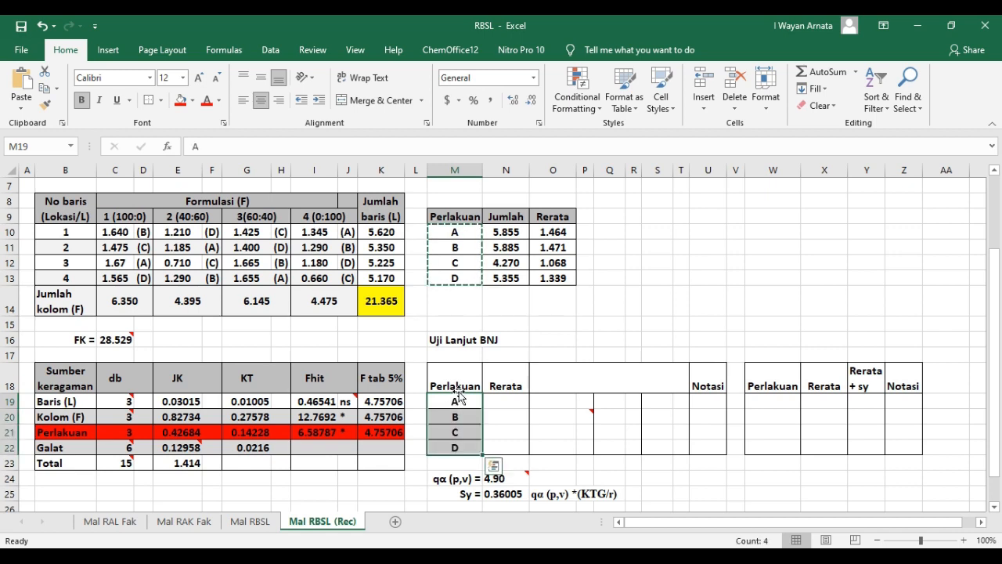
{"action": "left_click", "coordinate": [577, 340]}
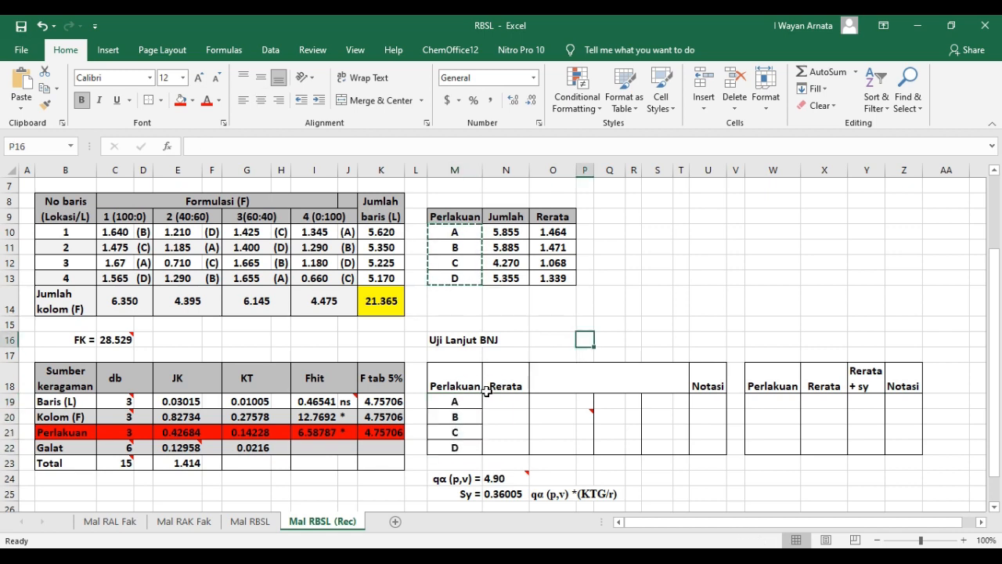
Undo the formatted label paste and paste the treatment labels into M19:M22 as values only
{"action": "left_click_drag", "start_coordinate": [457, 401], "coordinate": [456, 447]}
{"action": "right_click", "coordinate": [458, 405]}
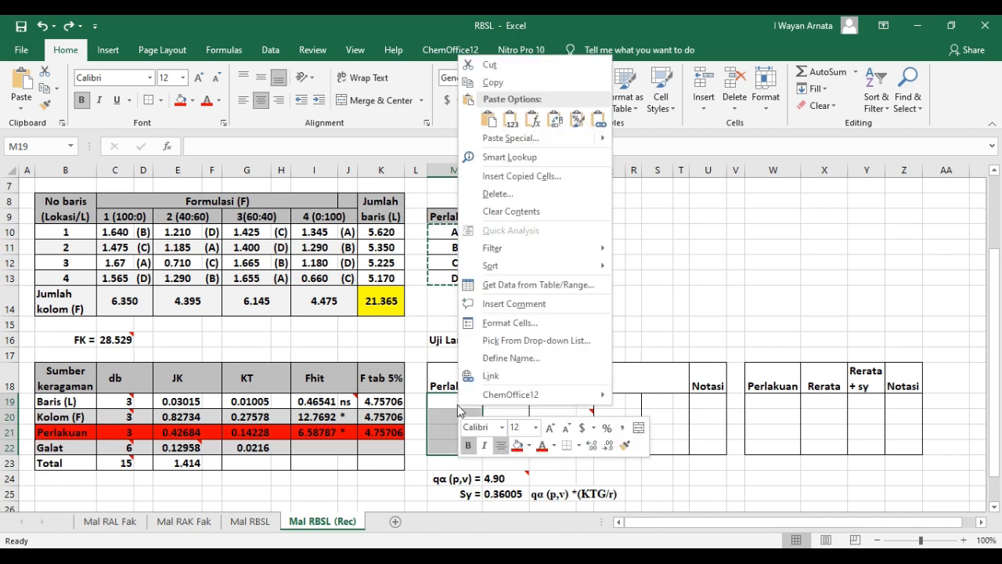
{"action": "left_click", "coordinate": [510, 121]}
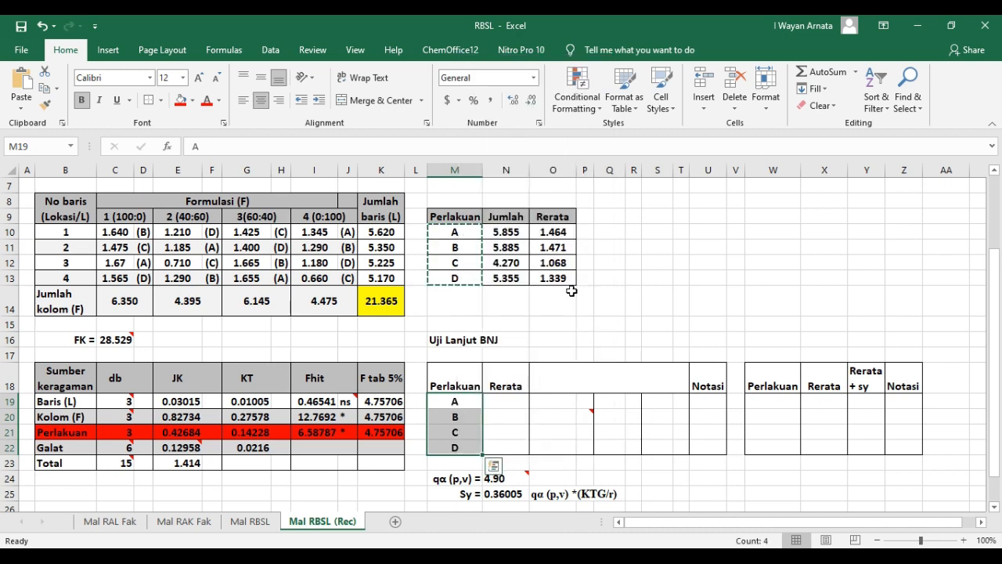
{"action": "left_click", "coordinate": [581, 301]}
Copy the treatment means from O10:O13 into the BNJ table's Rerata column, N19:N22, as values only
{"action": "left_click_drag", "start_coordinate": [548, 231], "coordinate": [545, 279]}
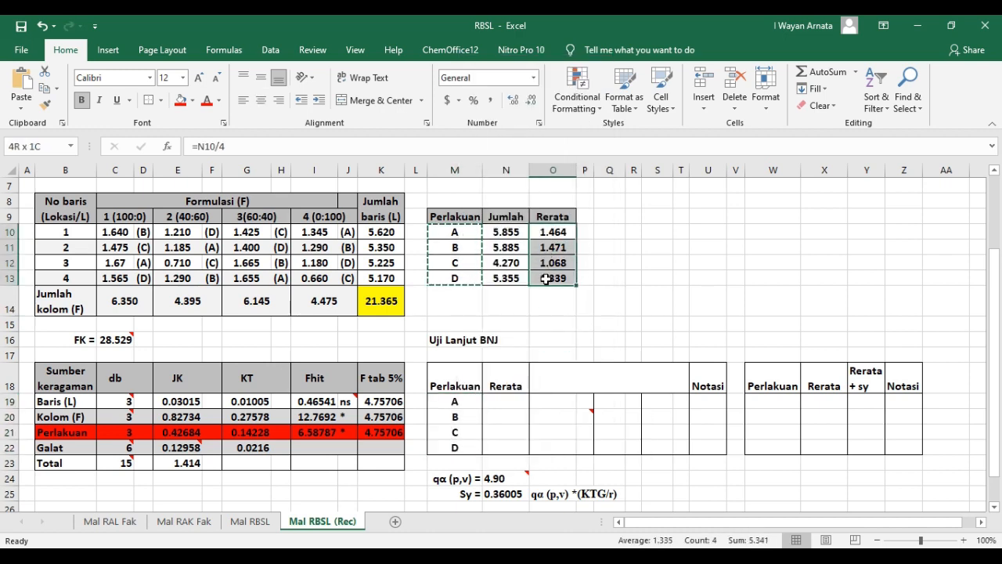
{"action": "left_click", "coordinate": [500, 401]}
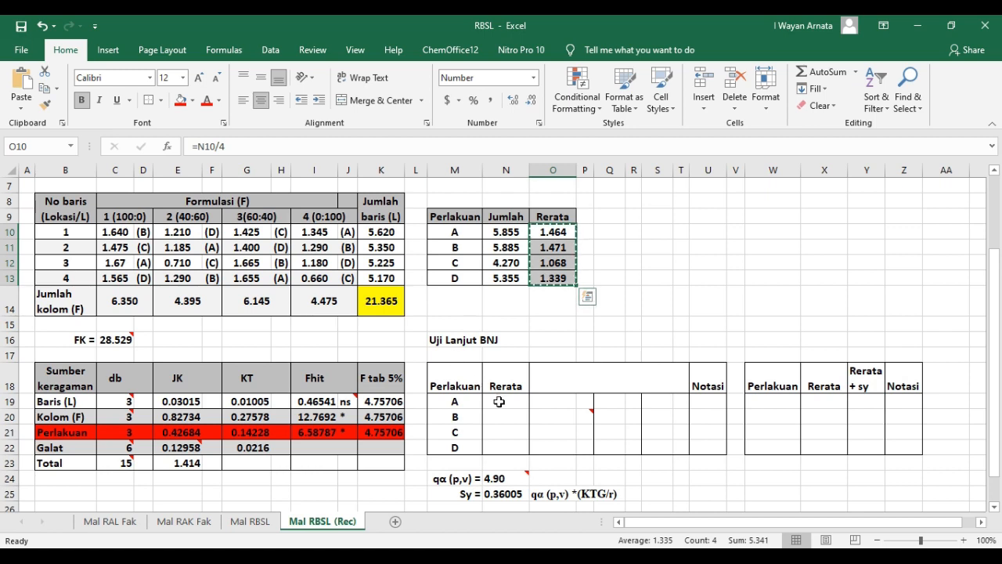
{"action": "right_click", "coordinate": [501, 404]}
{"action": "key", "text": "ctrl+v"}
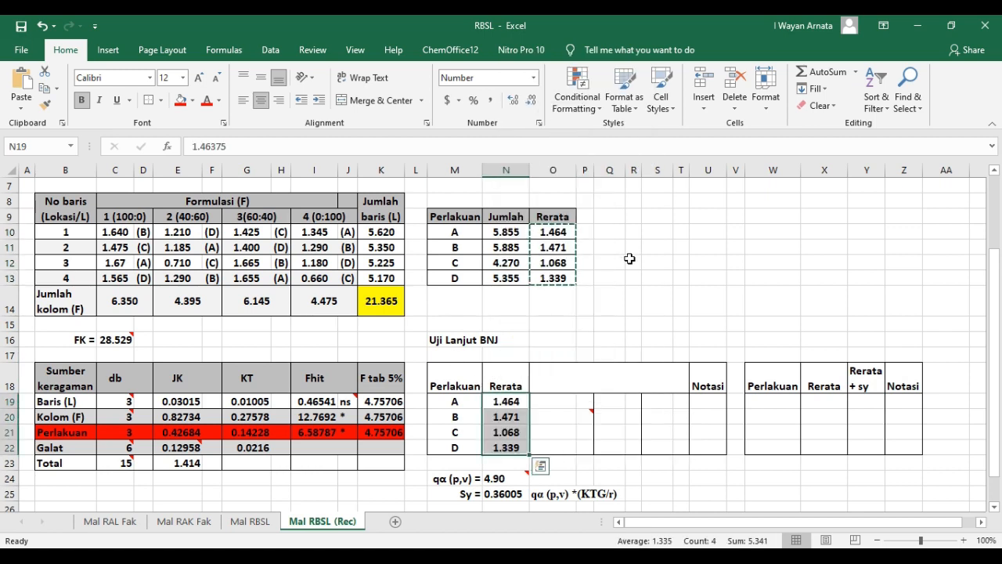
{"action": "left_click", "coordinate": [633, 262]}
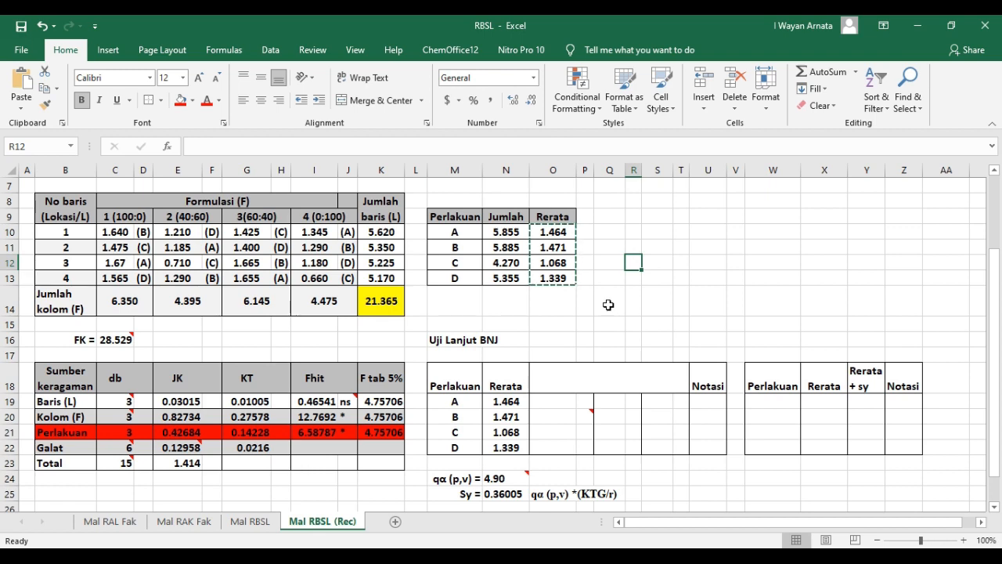
{"action": "scroll", "coordinate": [608, 304], "scroll_direction": "down", "scroll_amount": 1}
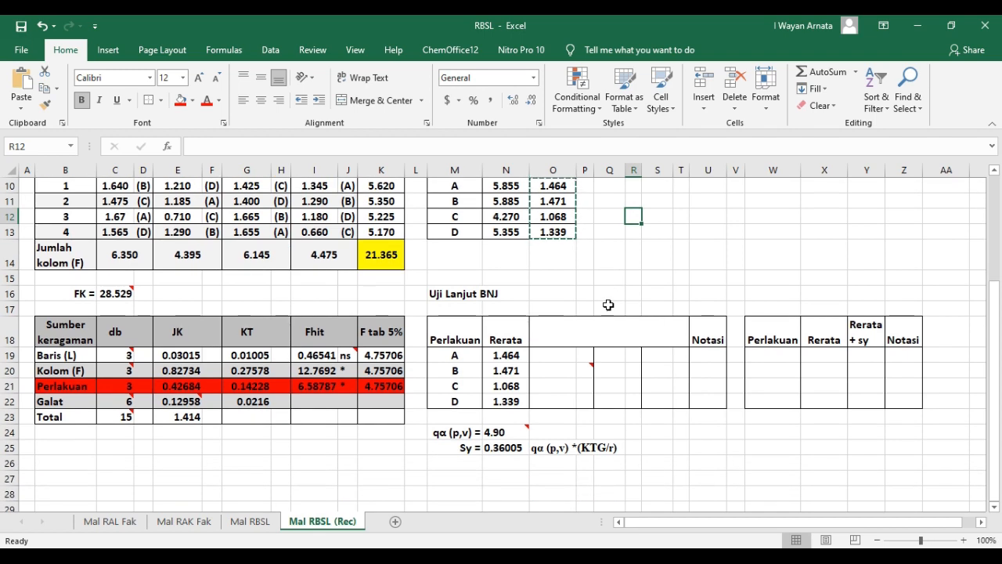
{"action": "left_click", "coordinate": [588, 277]}
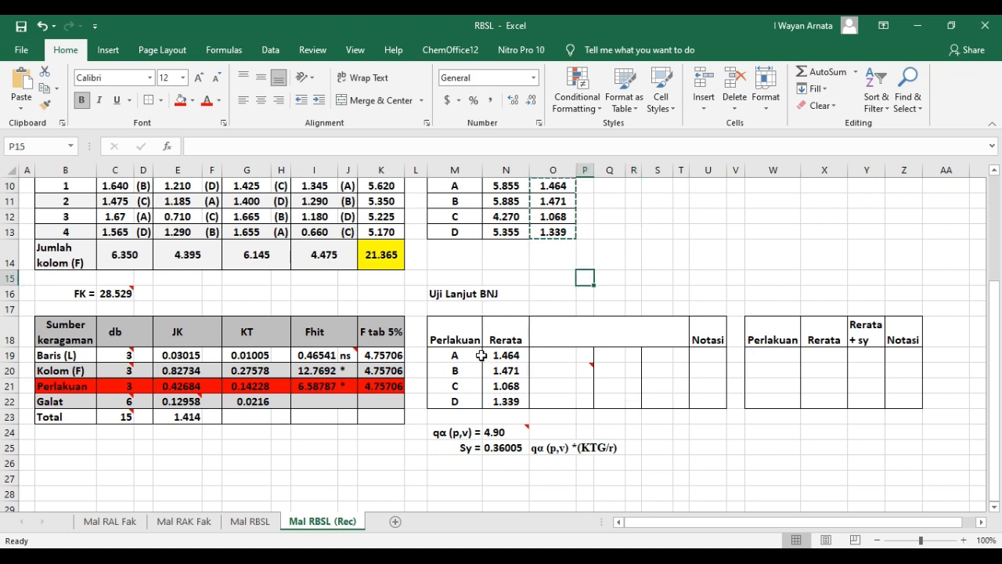
Sort the BNJ table M18:N22 by the Rerata column from largest to smallest, keeping the header row
{"action": "left_click_drag", "start_coordinate": [452, 339], "coordinate": [503, 401]}
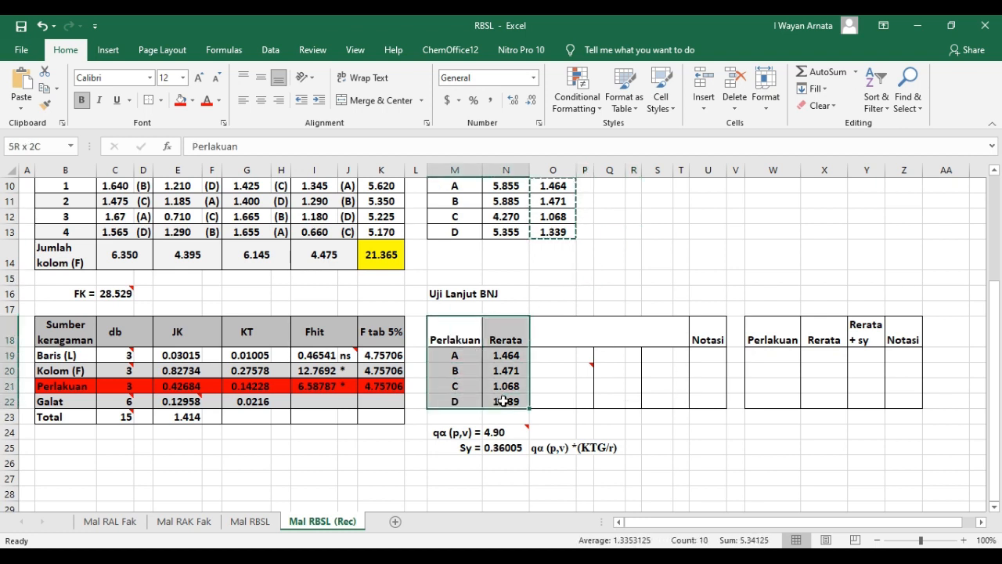
{"action": "left_click", "coordinate": [270, 50]}
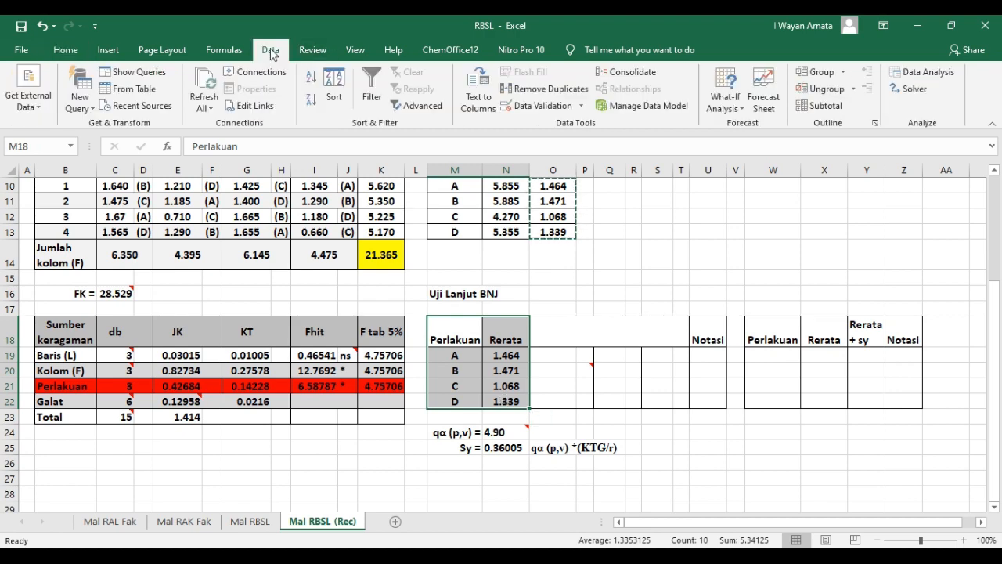
{"action": "left_click", "coordinate": [334, 105]}
{"action": "left_click_drag", "start_coordinate": [615, 208], "coordinate": [654, 125]}
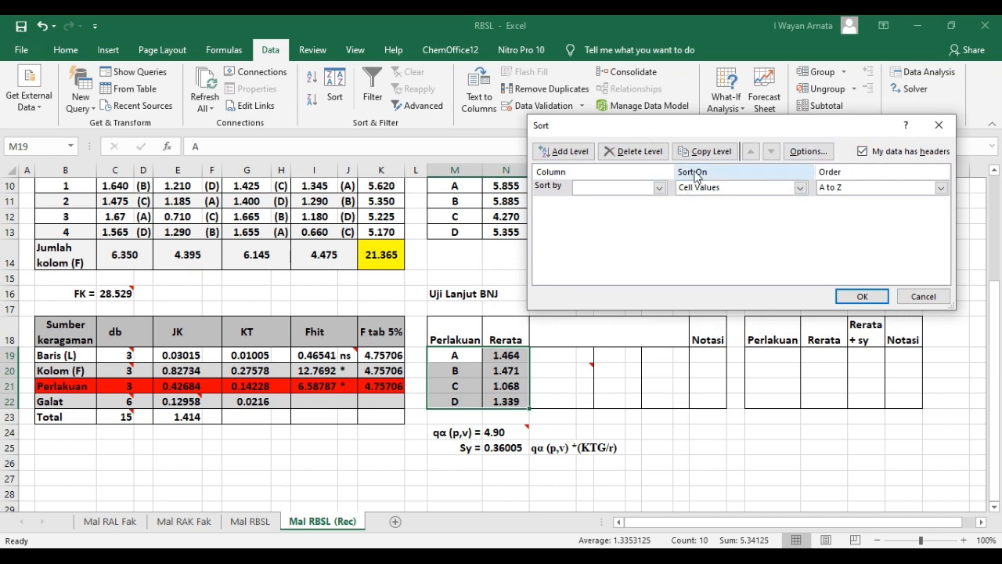
{"action": "left_click", "coordinate": [661, 193]}
{"action": "left_click", "coordinate": [635, 213]}
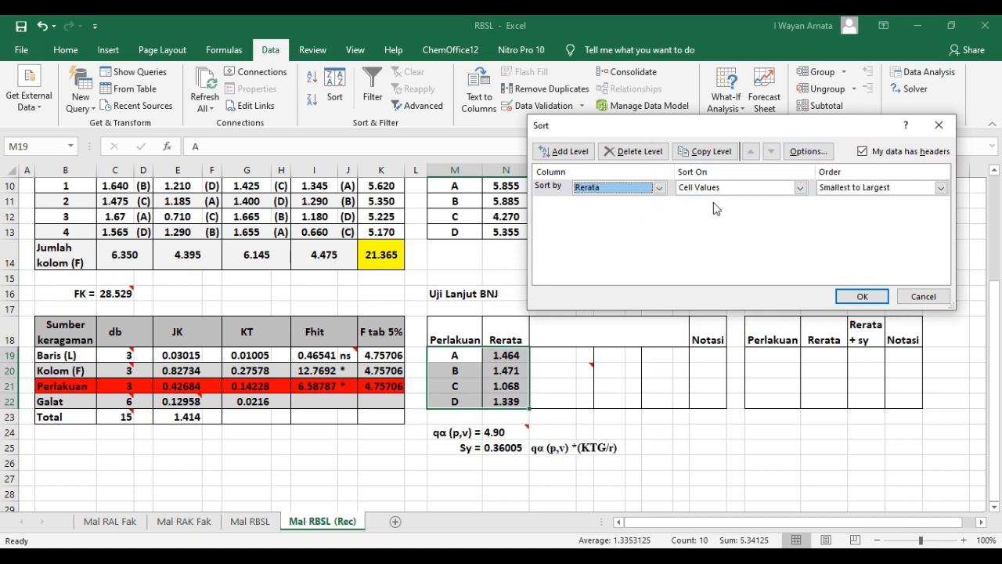
{"action": "left_click", "coordinate": [847, 189]}
{"action": "left_click", "coordinate": [836, 214]}
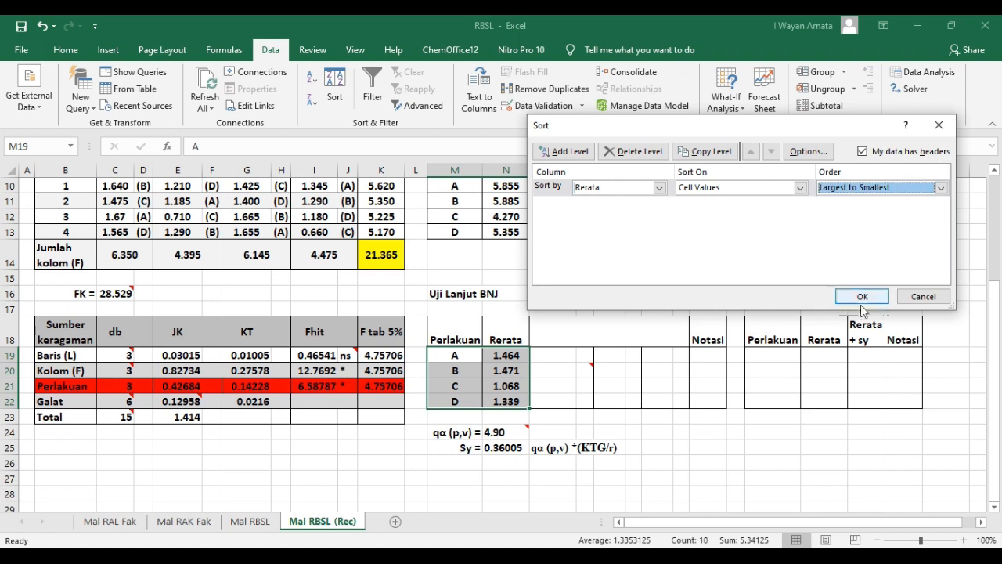
{"action": "left_click", "coordinate": [862, 297]}
{"action": "left_click", "coordinate": [741, 447]}
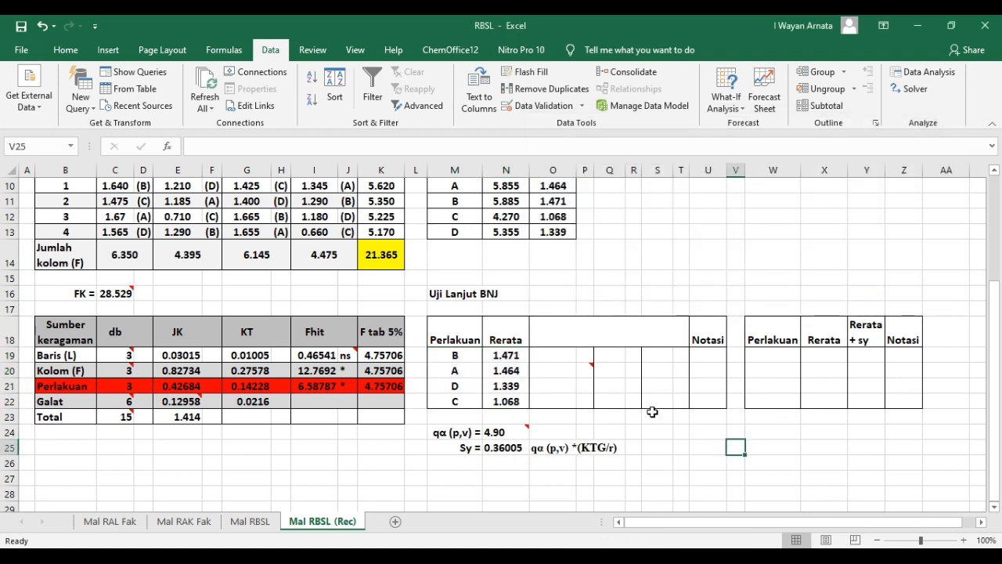
Enter the difference formula =$N$19-N20 in cell O20 of the BNJ table, with N19 as an absolute reference
{"action": "left_click", "coordinate": [553, 371]}
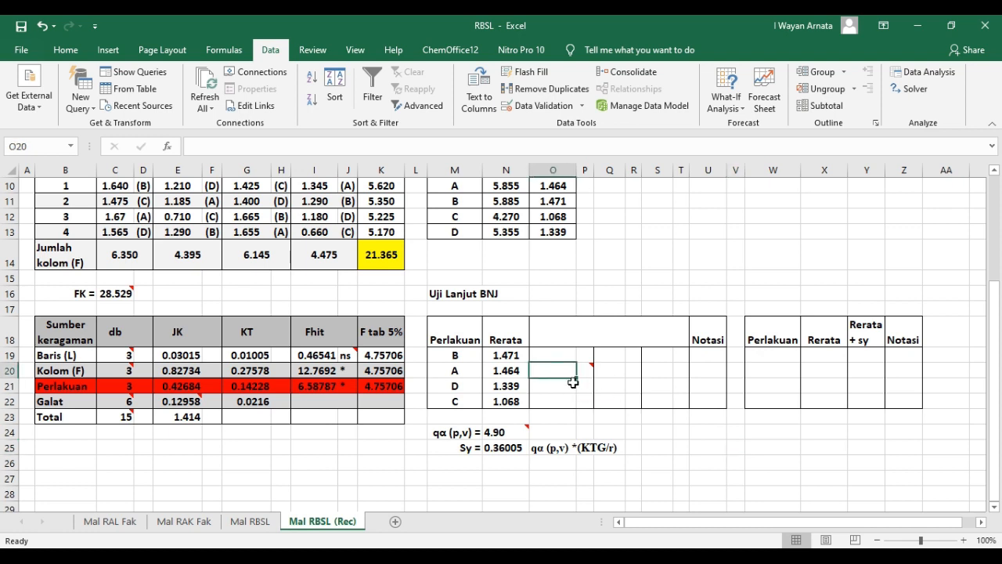
{"action": "type", "text": "="}
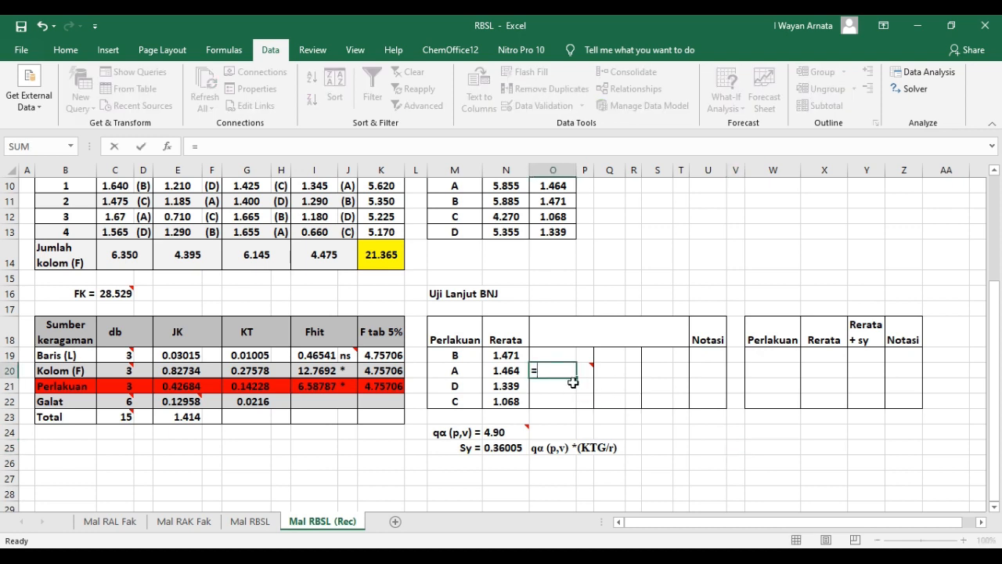
{"action": "left_click", "coordinate": [509, 354]}
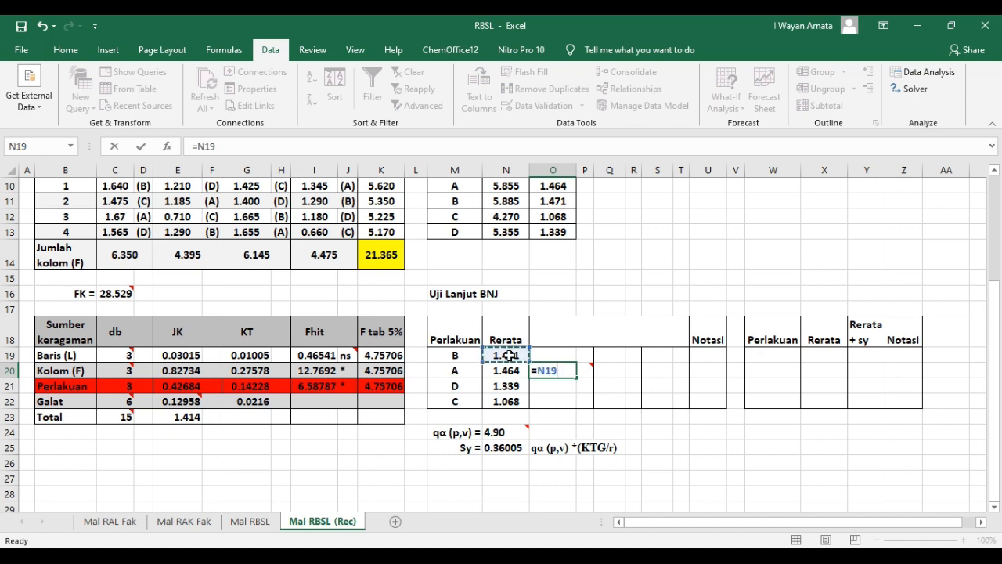
{"action": "key", "text": "F4"}
{"action": "type", "text": "-"}
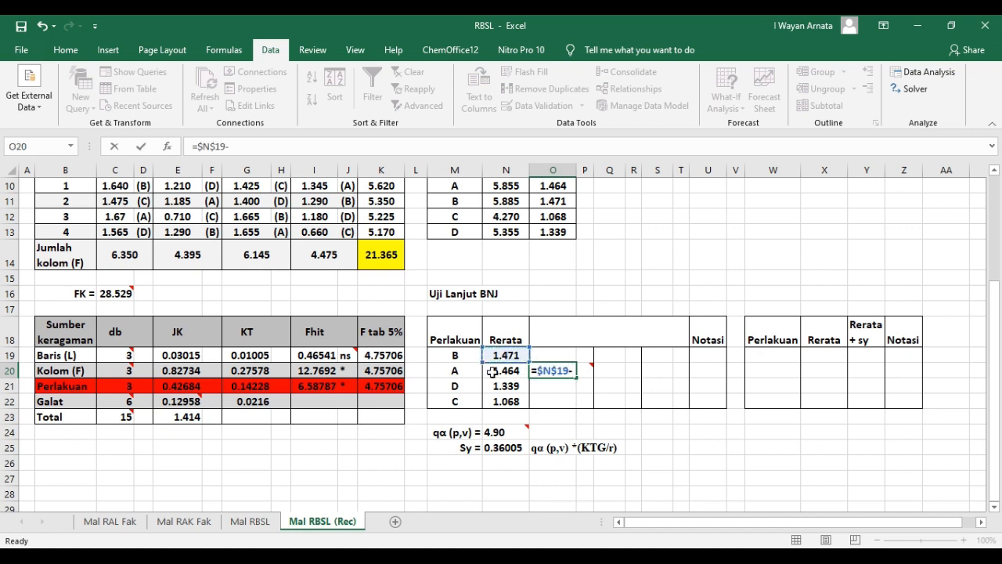
{"action": "left_click", "coordinate": [491, 373]}
{"action": "key", "text": "Return"}
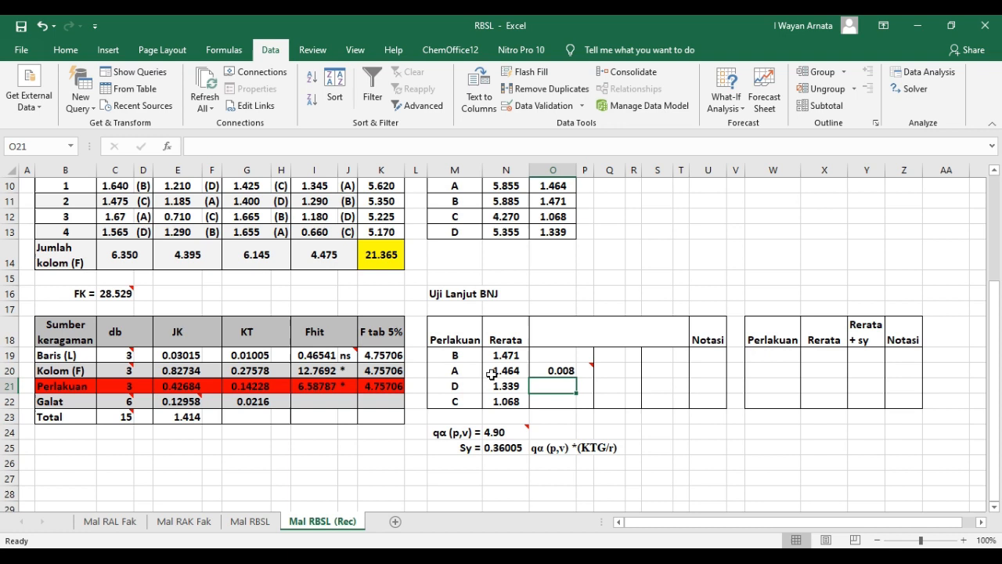
Review the formula in O20 and fill it down through O22
{"action": "left_click", "coordinate": [552, 371]}
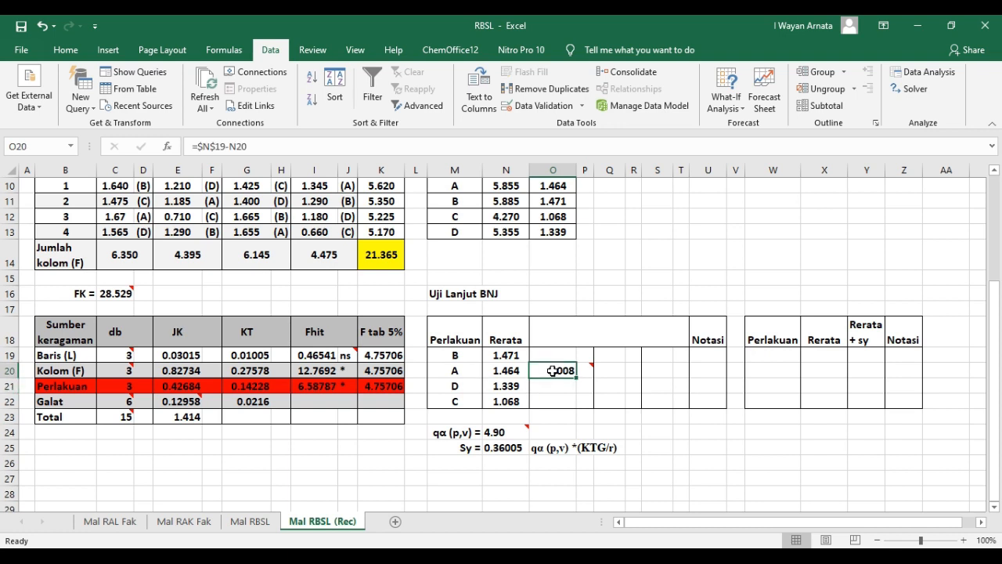
{"action": "left_click", "coordinate": [280, 147]}
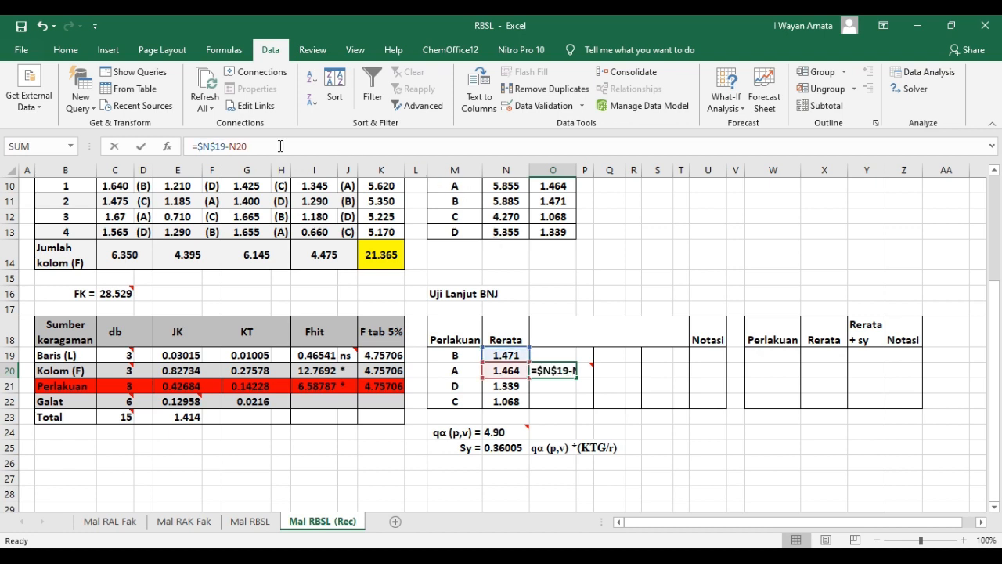
{"action": "left_click", "coordinate": [631, 432]}
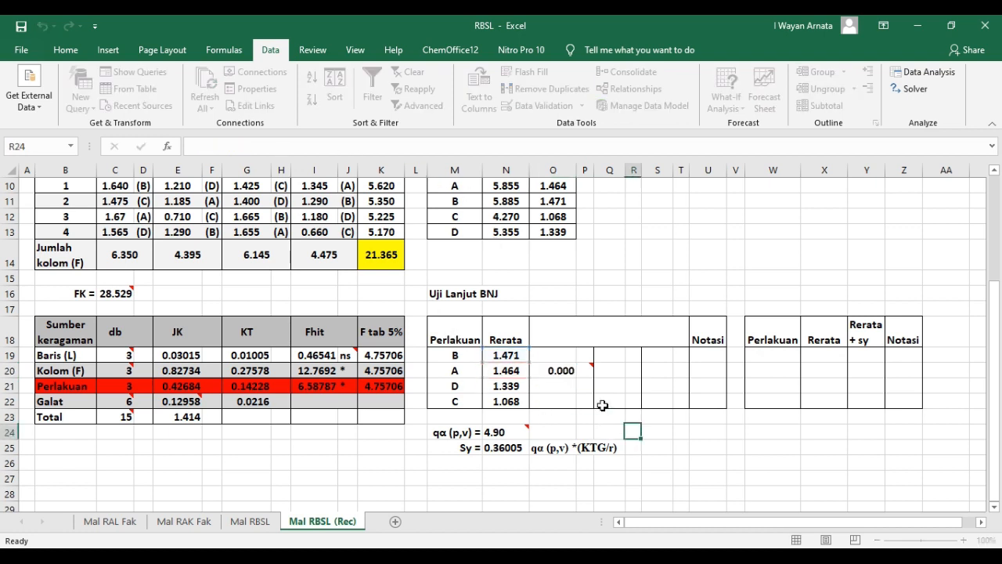
{"action": "left_click", "coordinate": [560, 368]}
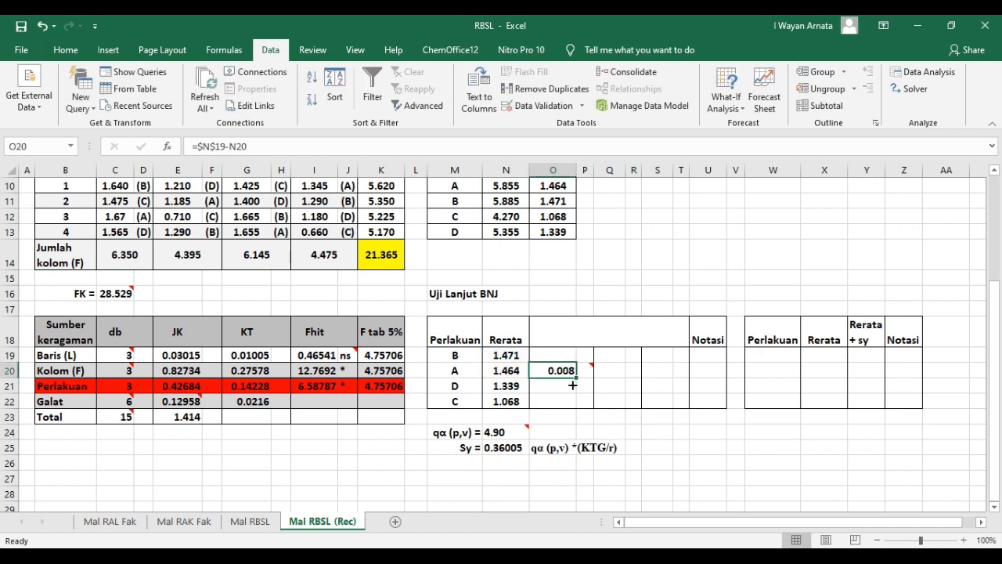
{"action": "left_click_drag", "start_coordinate": [572, 385], "coordinate": [575, 402]}
{"action": "left_click", "coordinate": [632, 435]}
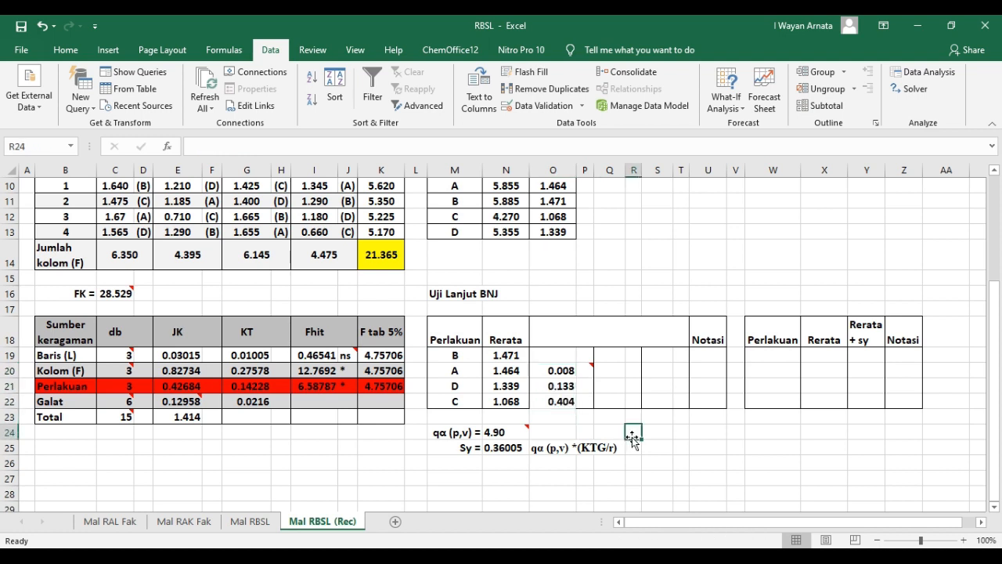
Reapply the border around the first difference block, O19:P22, in the BNJ table
{"action": "left_click_drag", "start_coordinate": [540, 353], "coordinate": [586, 402]}
{"action": "left_click", "coordinate": [69, 50]}
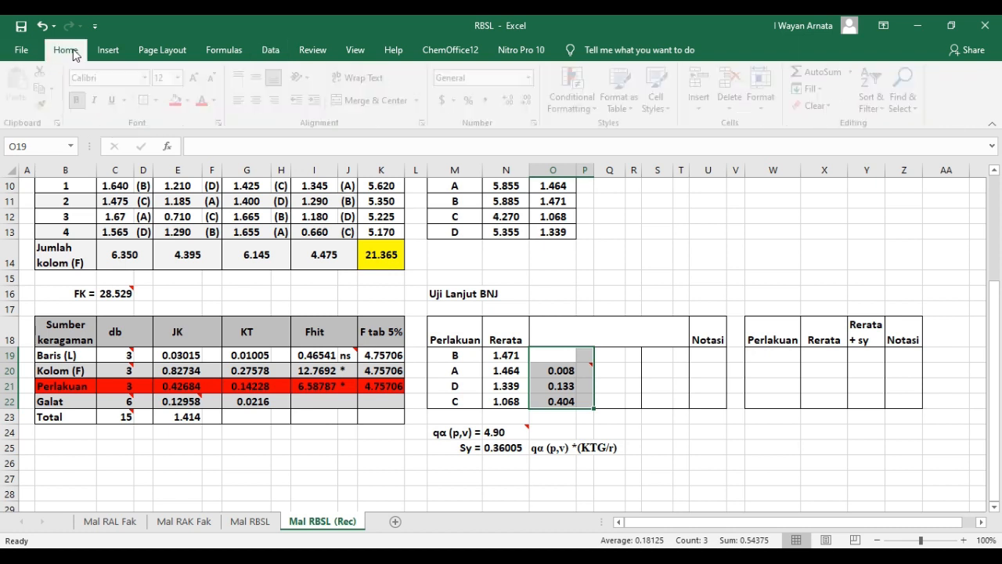
{"action": "left_click", "coordinate": [149, 104]}
{"action": "left_click", "coordinate": [663, 452]}
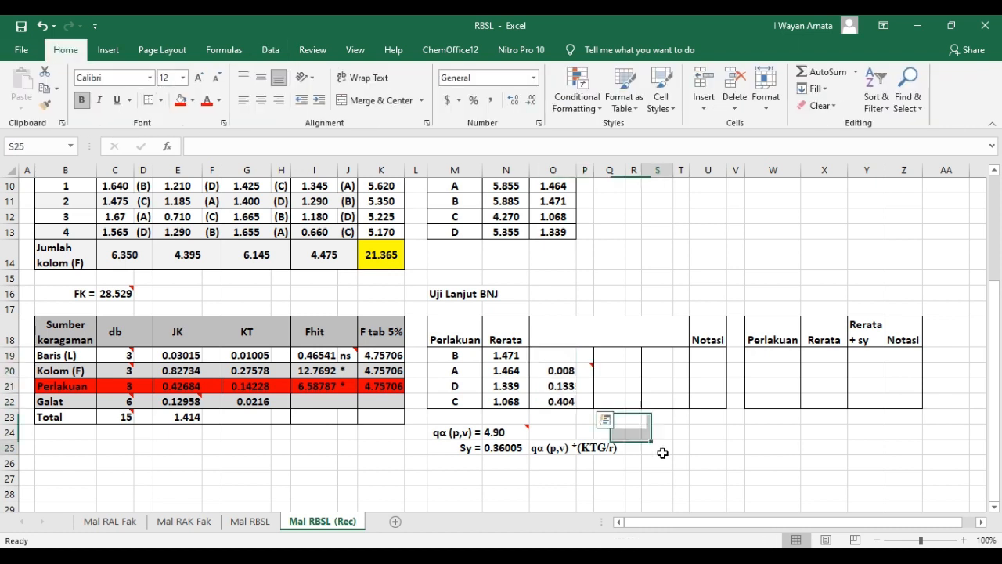
Enter the difference formula =$N$20-N21 in cell Q21, with N20 as an absolute reference
{"action": "left_click", "coordinate": [615, 386]}
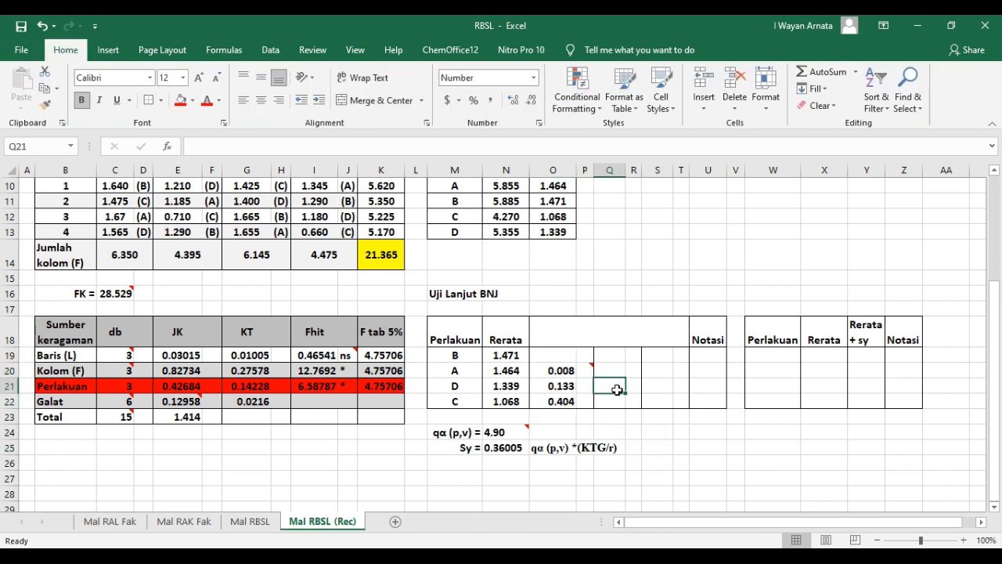
{"action": "type", "text": "="}
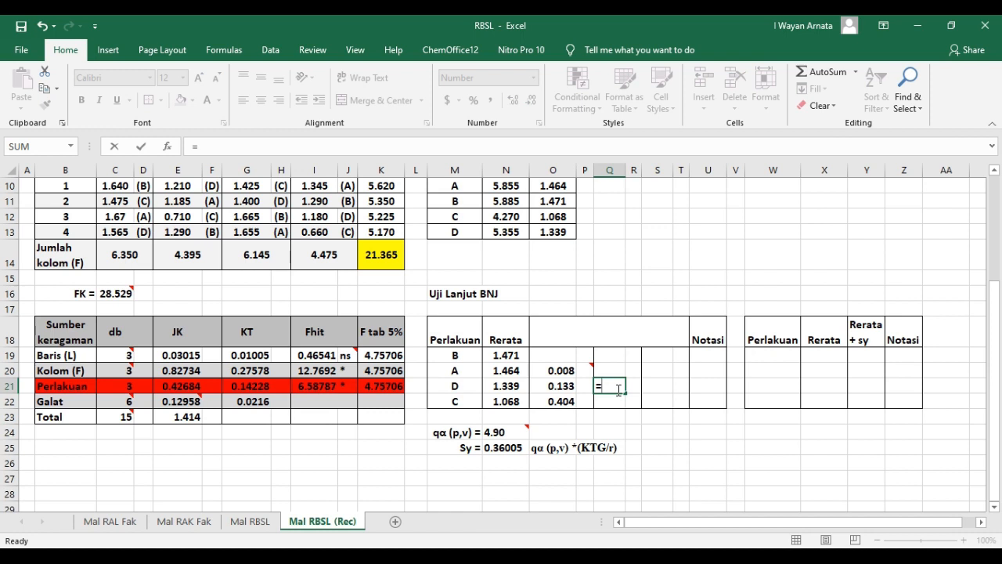
{"action": "left_click", "coordinate": [497, 370]}
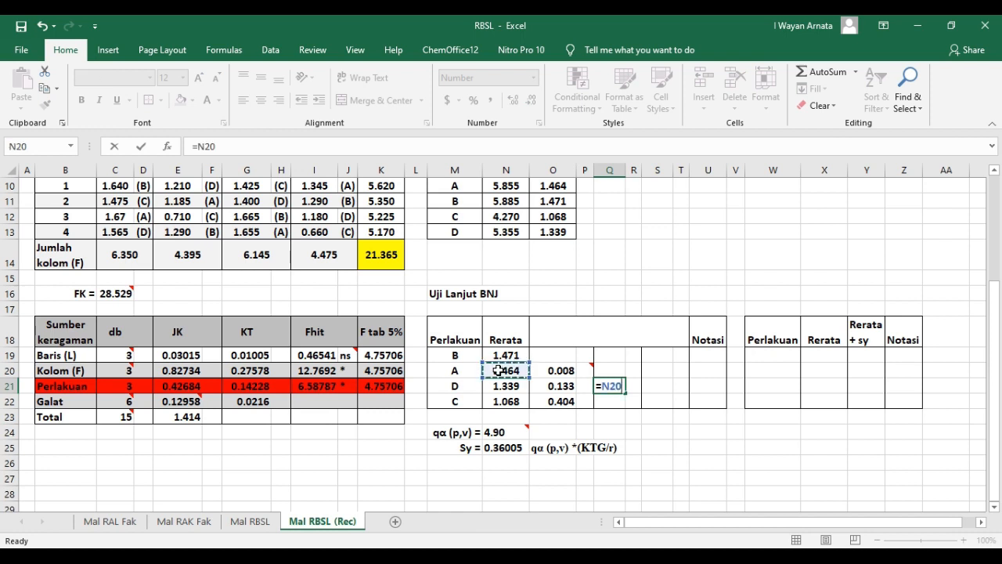
{"action": "key", "text": "F4"}
{"action": "type", "text": "-"}
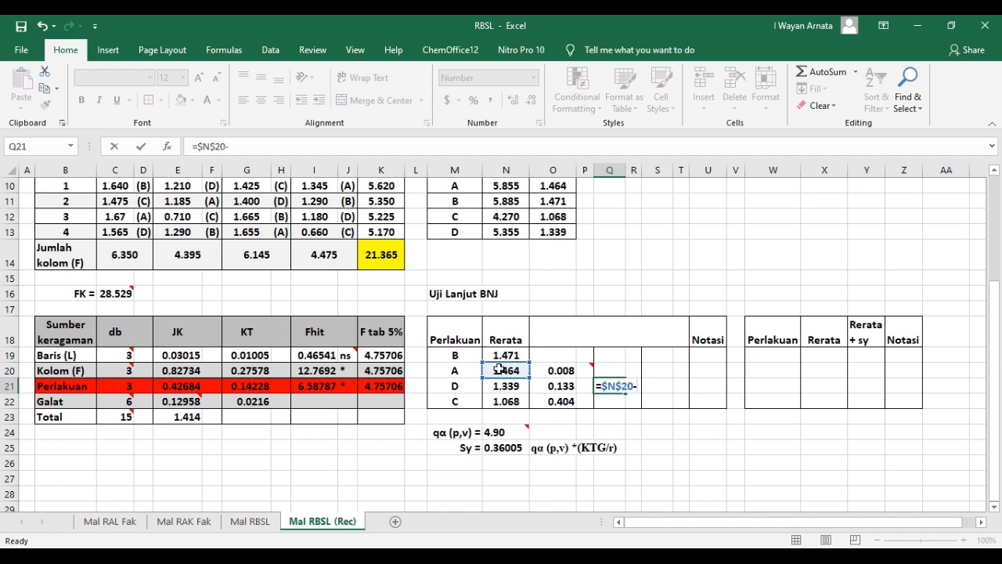
{"action": "left_click", "coordinate": [505, 386]}
{"action": "key", "text": "Return"}
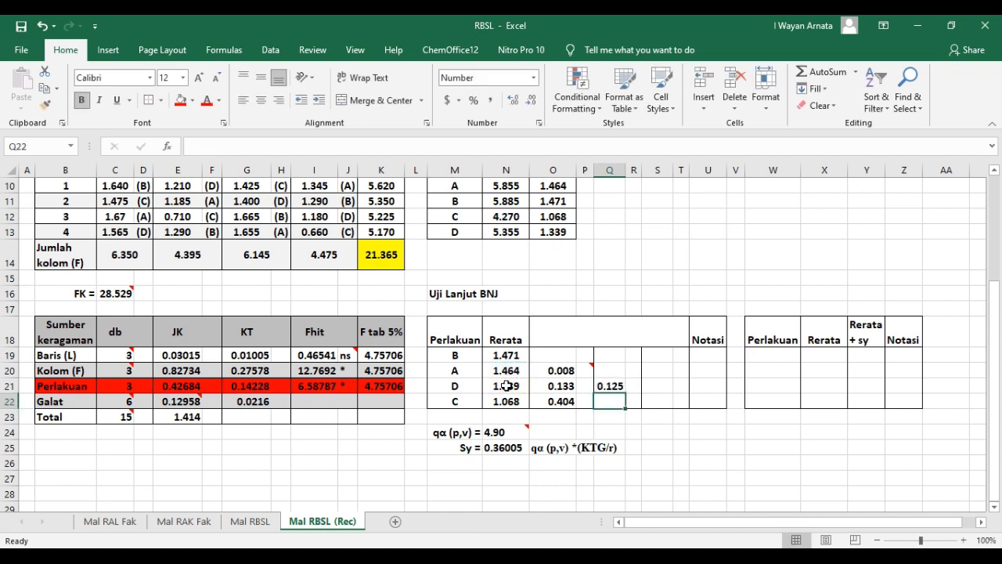
Fill the Q21 difference formula down to Q22 and check the cell references in both formulas
{"action": "left_click", "coordinate": [609, 385]}
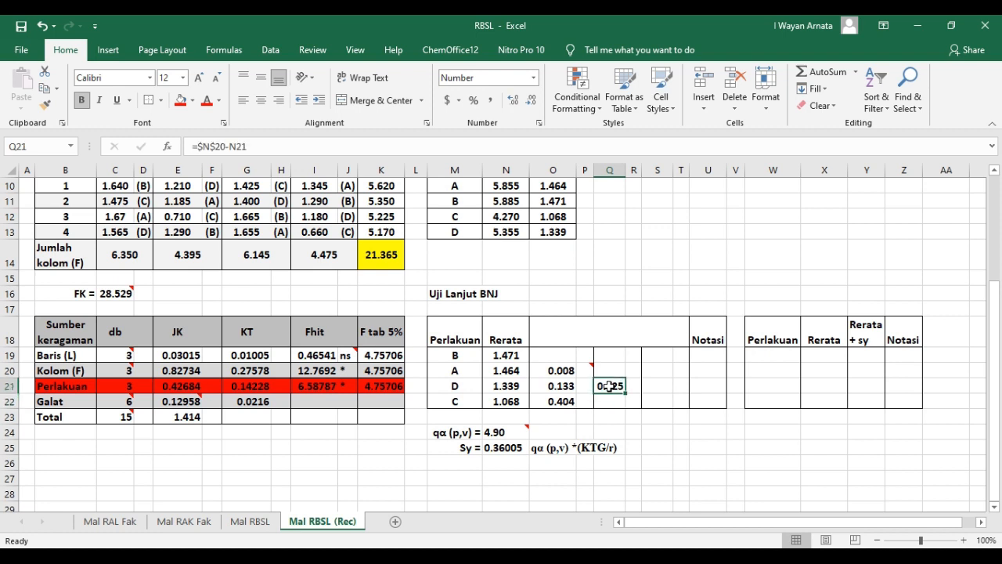
{"action": "left_click_drag", "start_coordinate": [625, 405], "coordinate": [629, 415]}
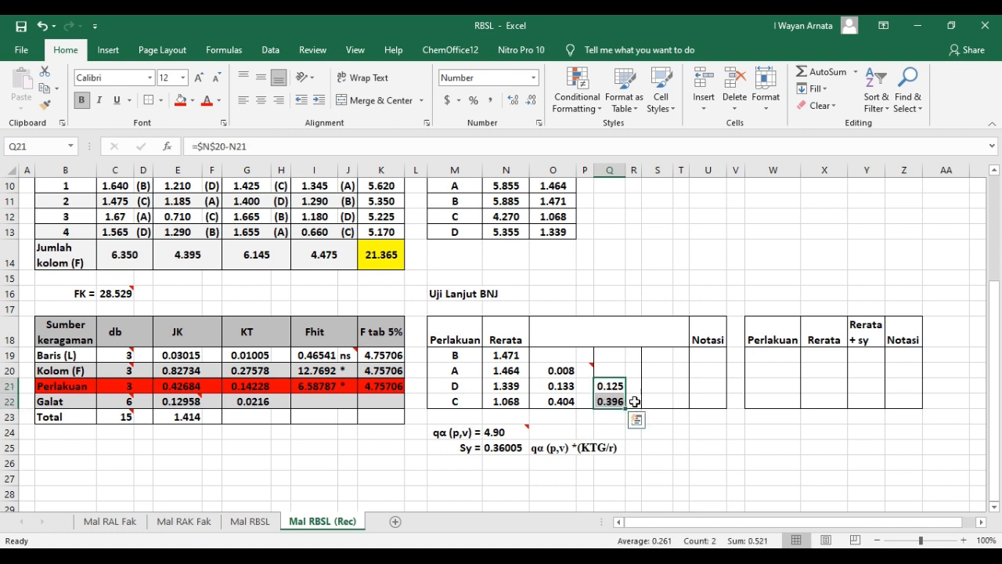
{"action": "left_click", "coordinate": [263, 147]}
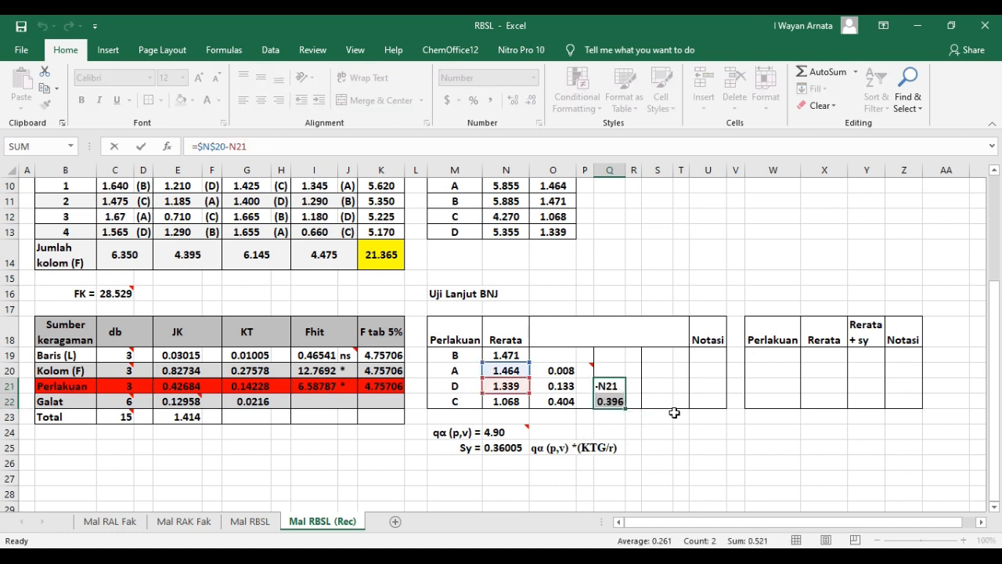
{"action": "key", "text": "Return"}
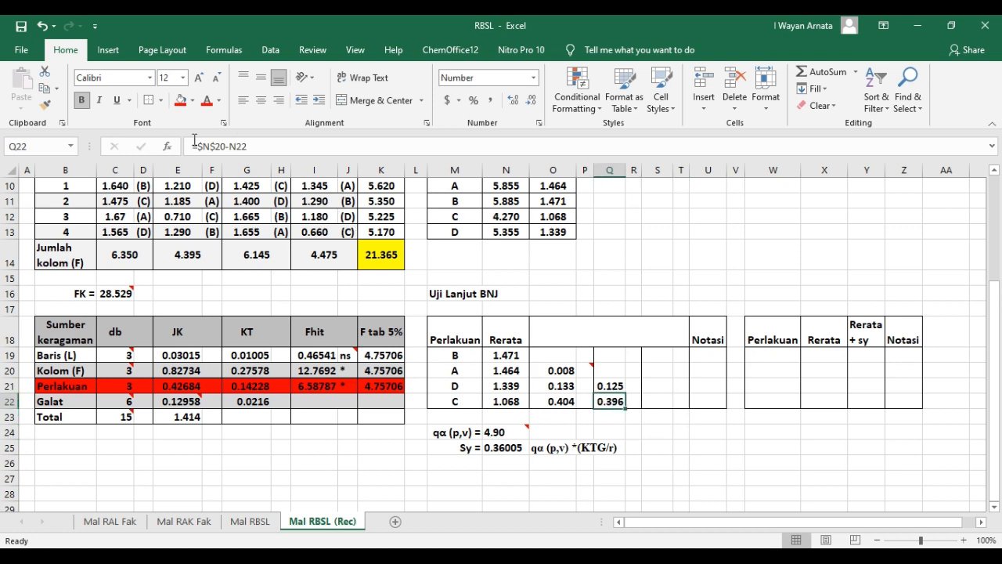
{"action": "left_click", "coordinate": [262, 146]}
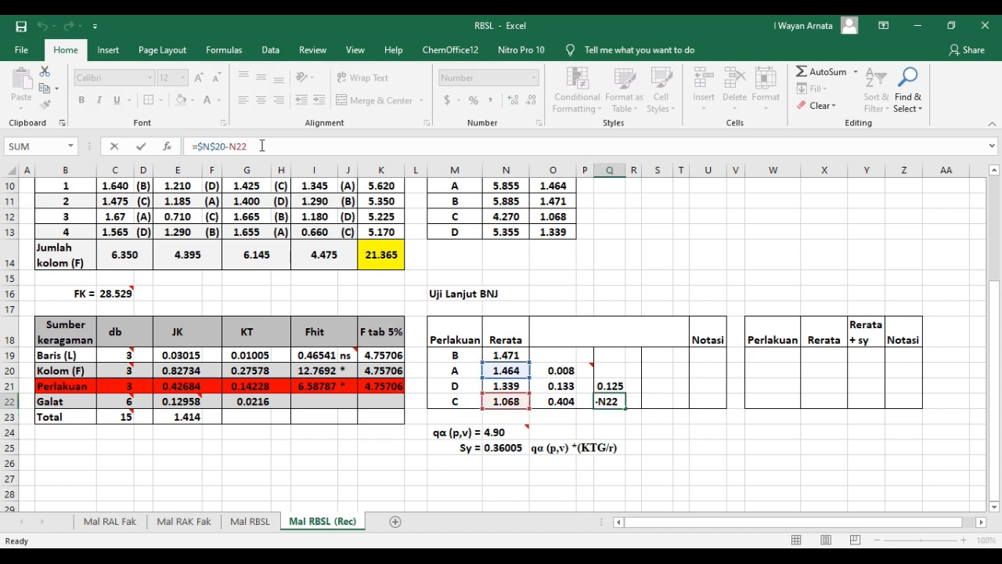
{"action": "left_click", "coordinate": [704, 448]}
{"action": "left_click_drag", "start_coordinate": [614, 385], "coordinate": [635, 400]}
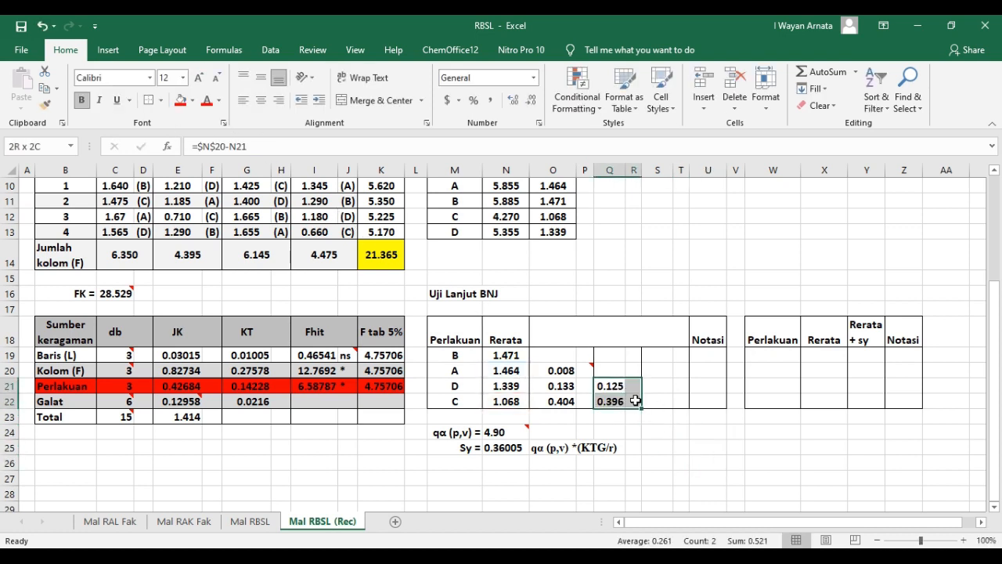
{"action": "left_click_drag", "start_coordinate": [617, 357], "coordinate": [629, 396]}
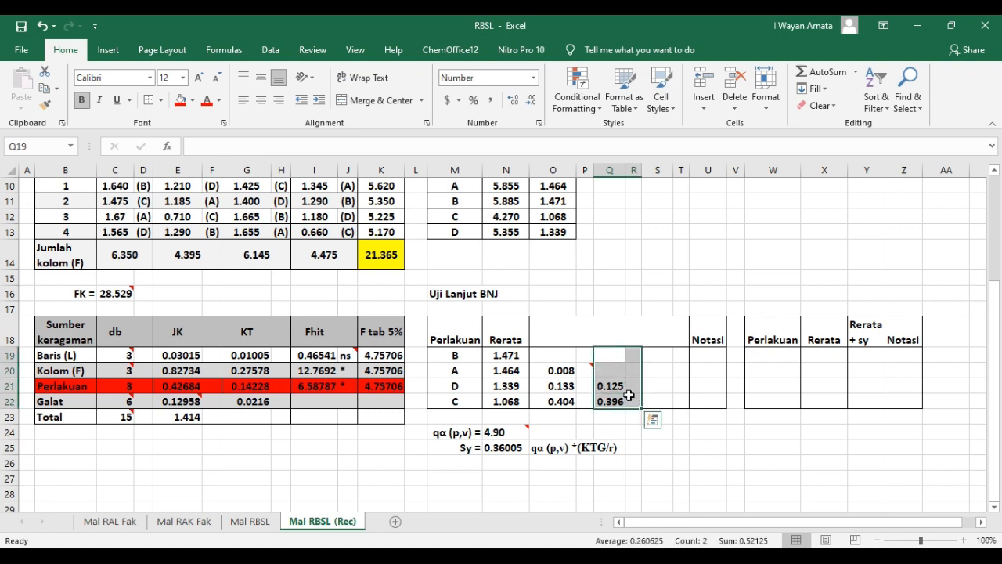
{"action": "left_click", "coordinate": [636, 429]}
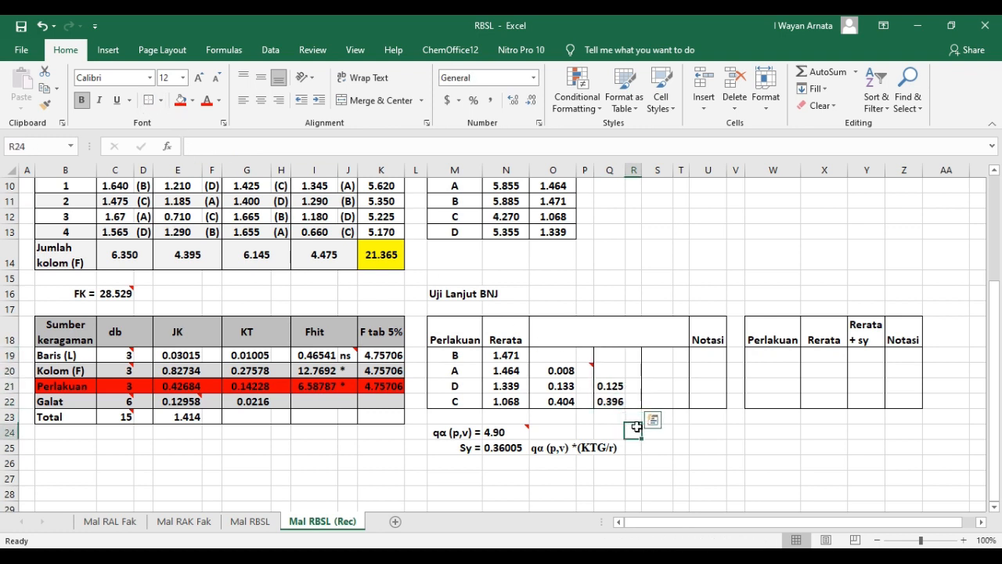
Enter the difference formula =N21-N22 in cell S22 of the BNJ table
{"action": "left_click", "coordinate": [656, 401]}
{"action": "type", "text": "="}
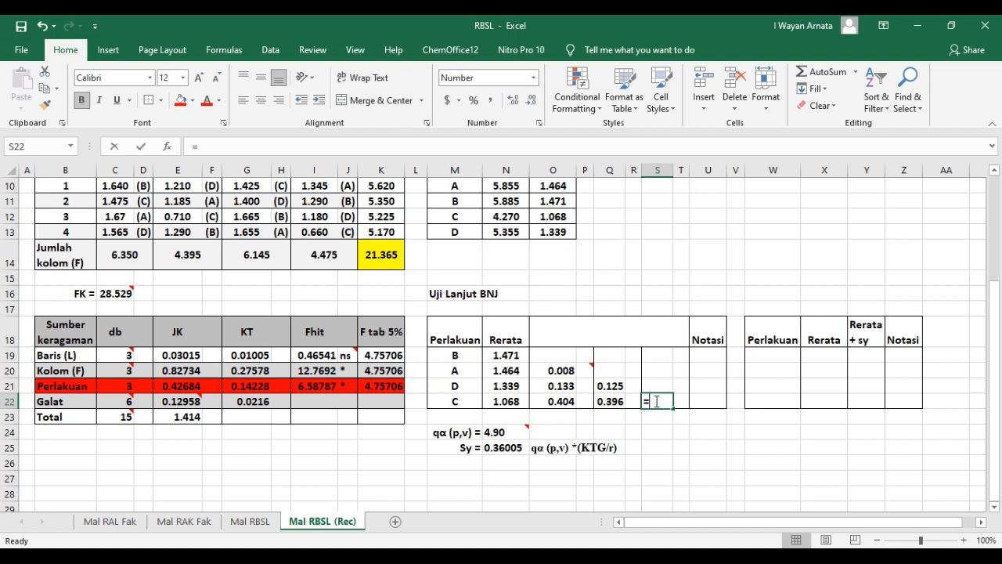
{"action": "left_click", "coordinate": [504, 386]}
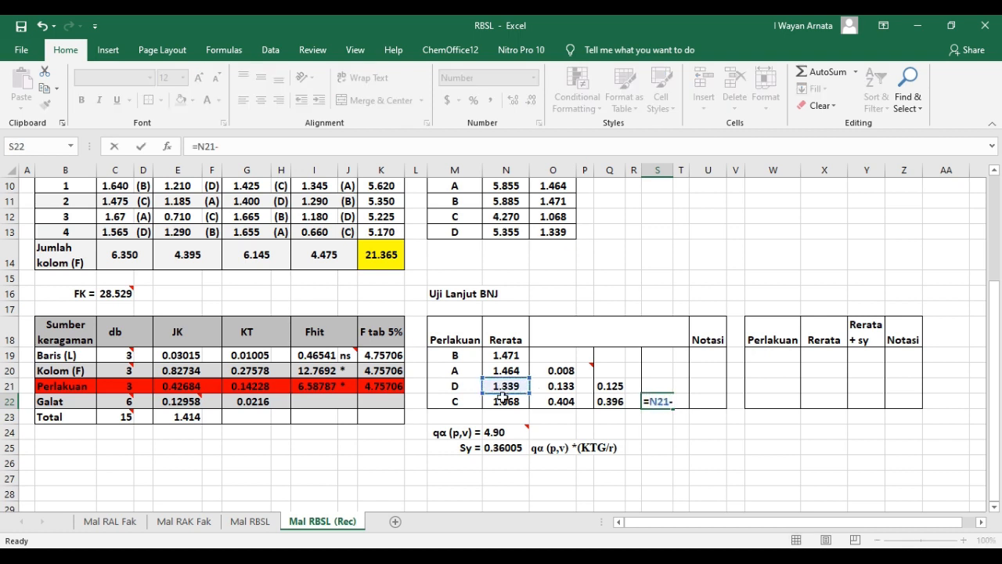
{"action": "type", "text": "-"}
{"action": "left_click", "coordinate": [505, 400]}
{"action": "key", "text": "Return"}
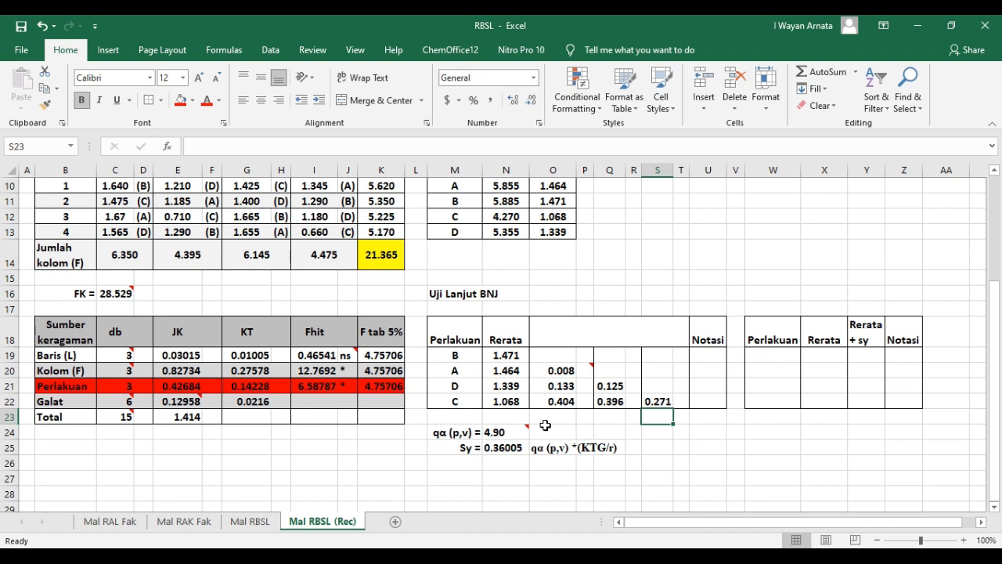
{"action": "mouse_move", "coordinate": [508, 430]}
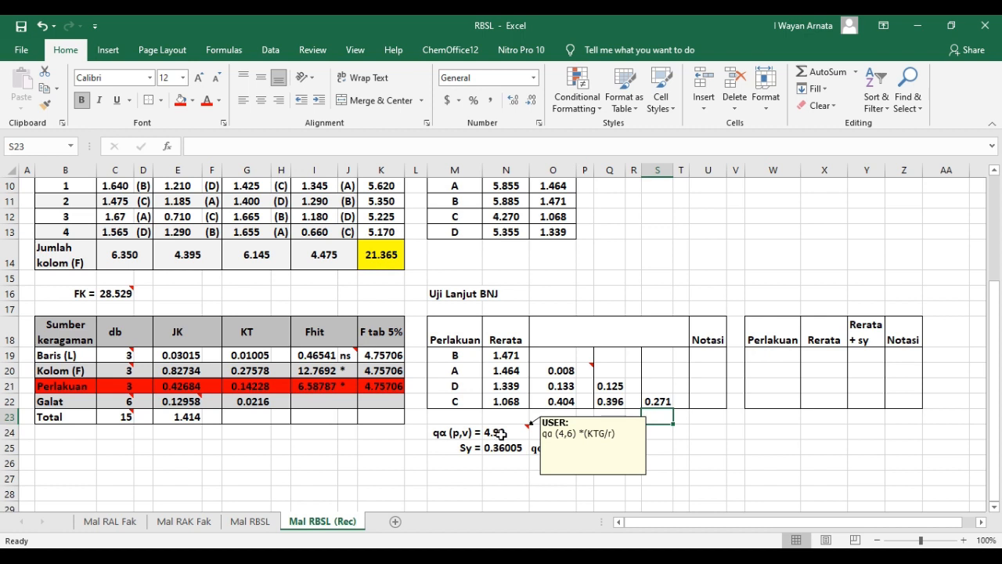
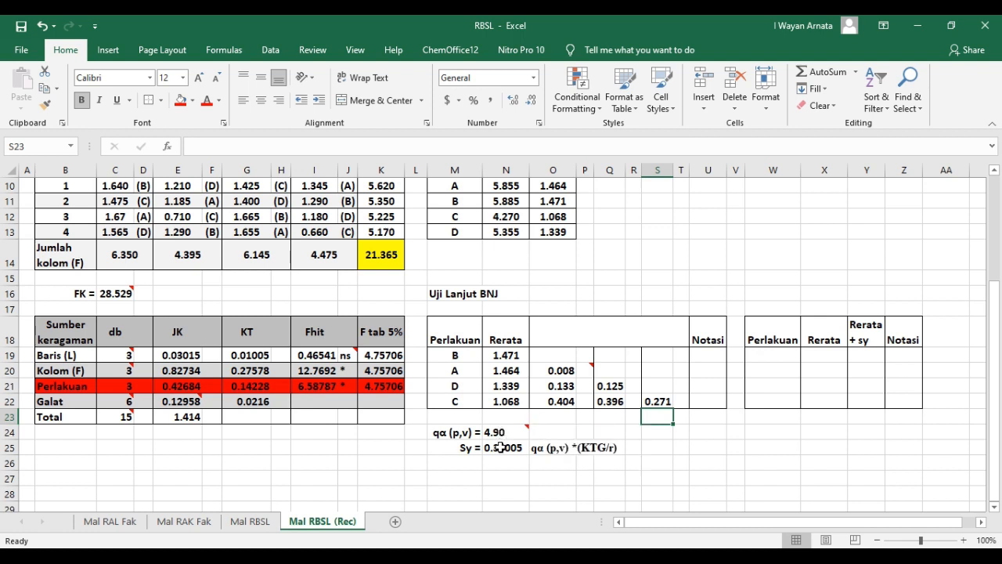
Inspect the Sy formula in cell N25 and the cells it refers to
{"action": "left_click", "coordinate": [500, 447]}
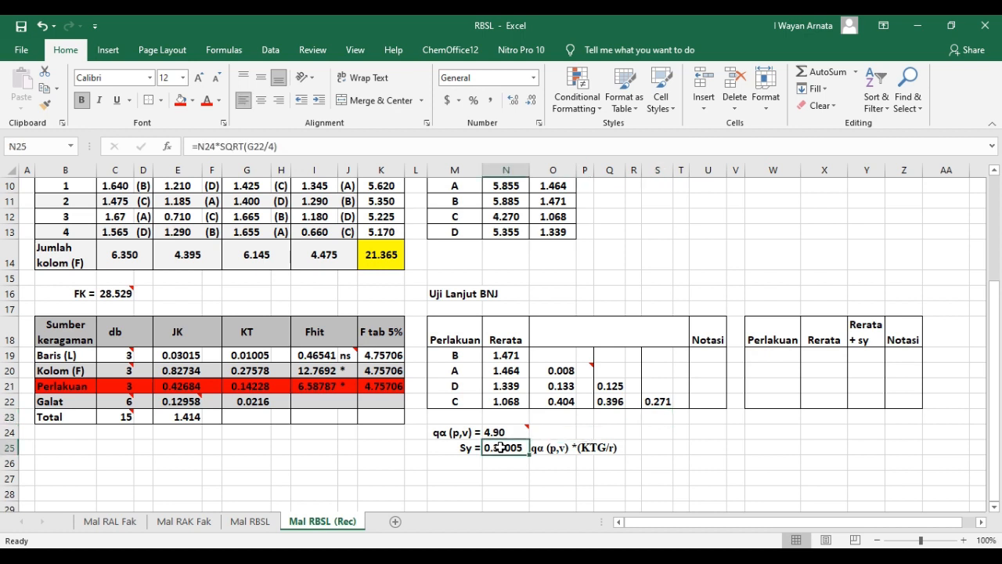
{"action": "left_click", "coordinate": [290, 146]}
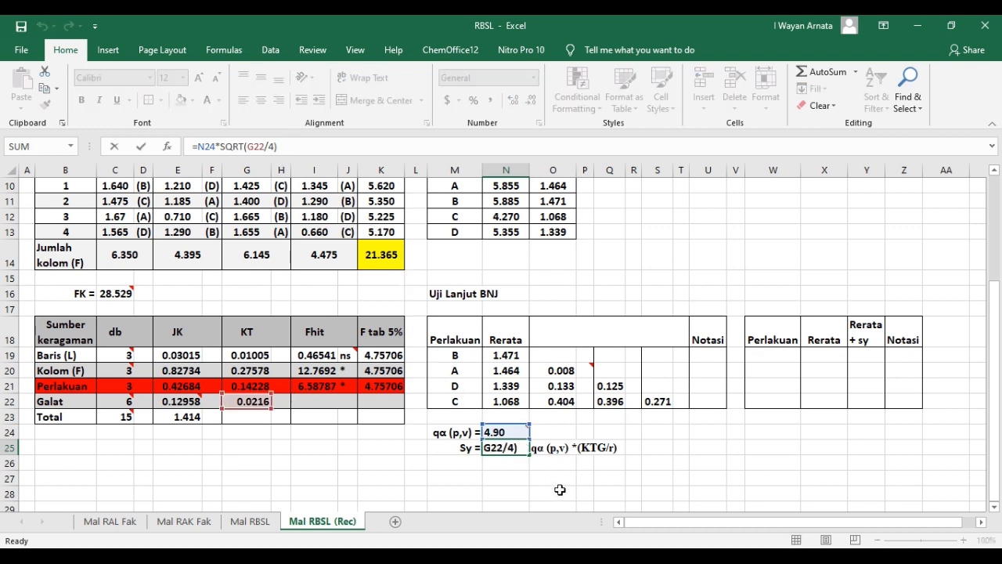
{"action": "key", "text": "Return"}
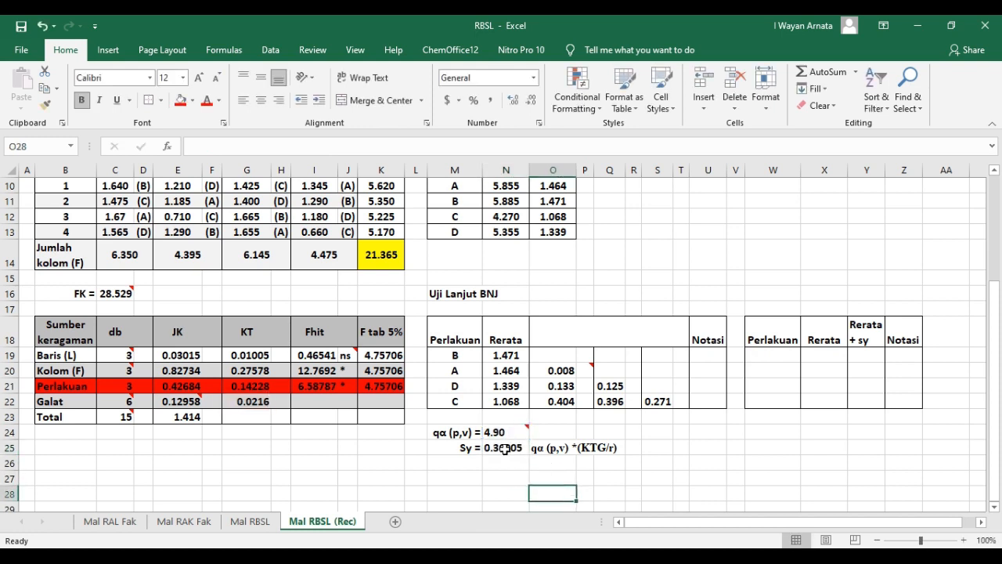
Clear the Sy cell N25 and re-enter its formula as =N24*SQRT(G22/4)
{"action": "left_click", "coordinate": [505, 448]}
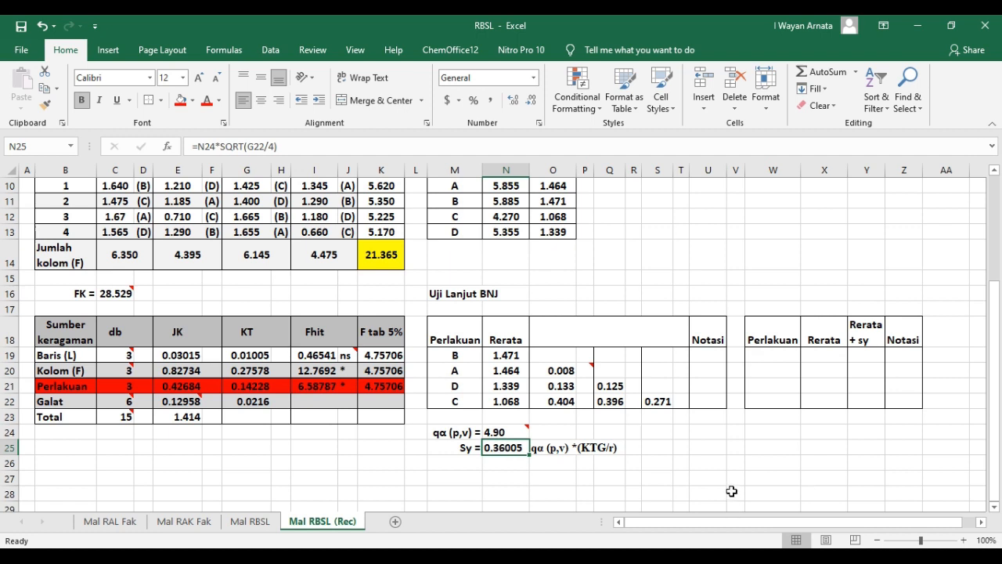
{"action": "key", "text": "Delete"}
{"action": "type", "text": "="}
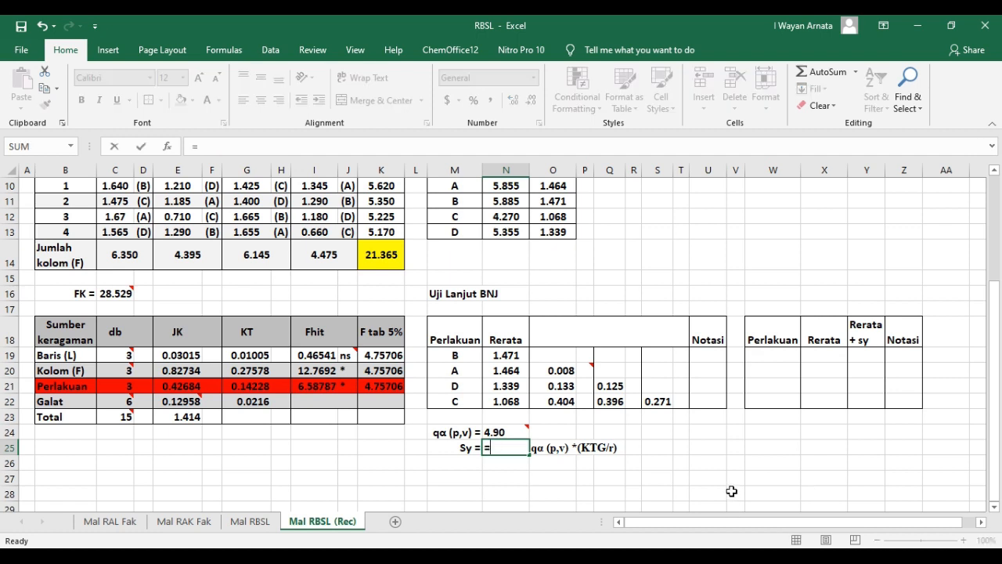
{"action": "left_click", "coordinate": [498, 431]}
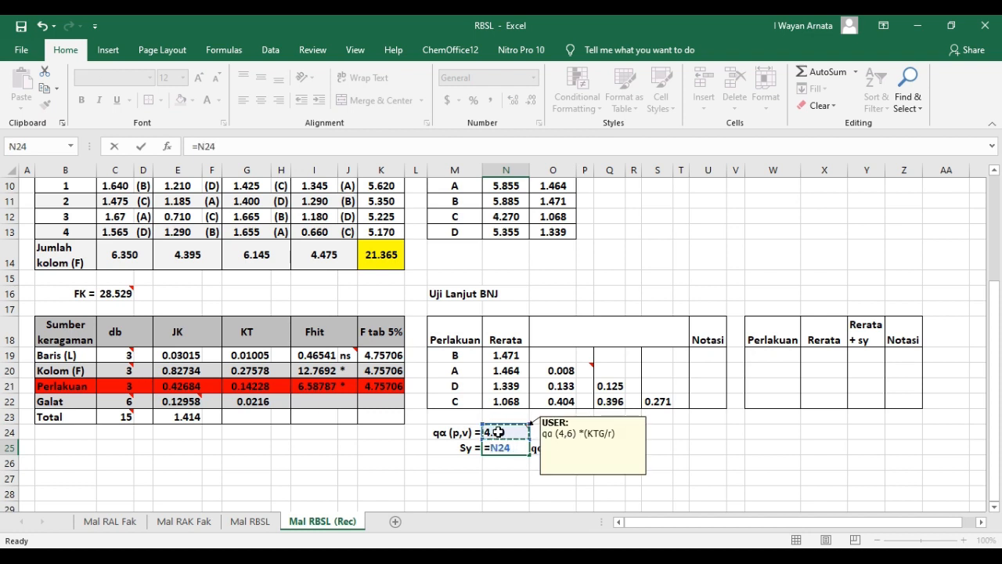
{"action": "type", "text": "*s"}
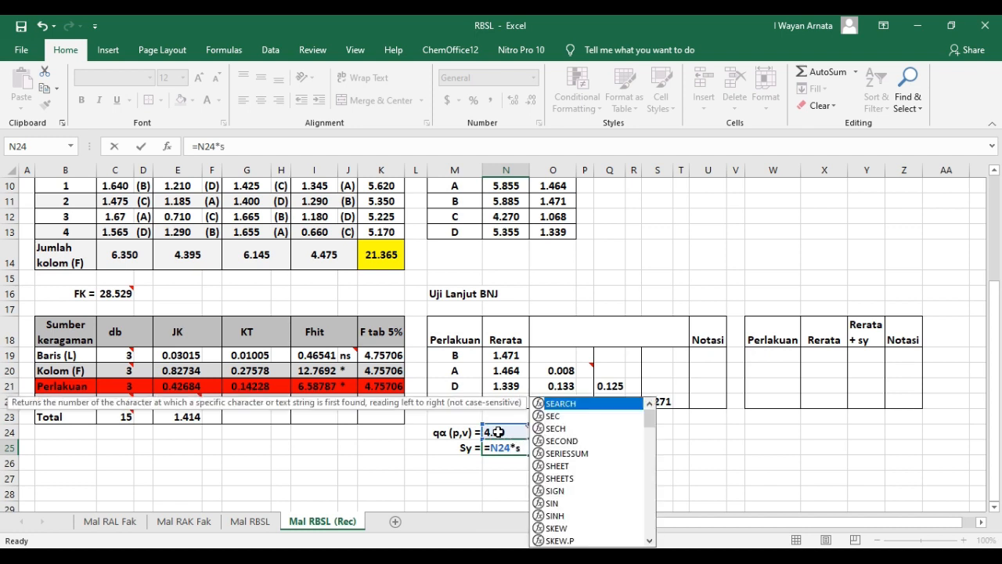
{"action": "type", "text": "qrt"}
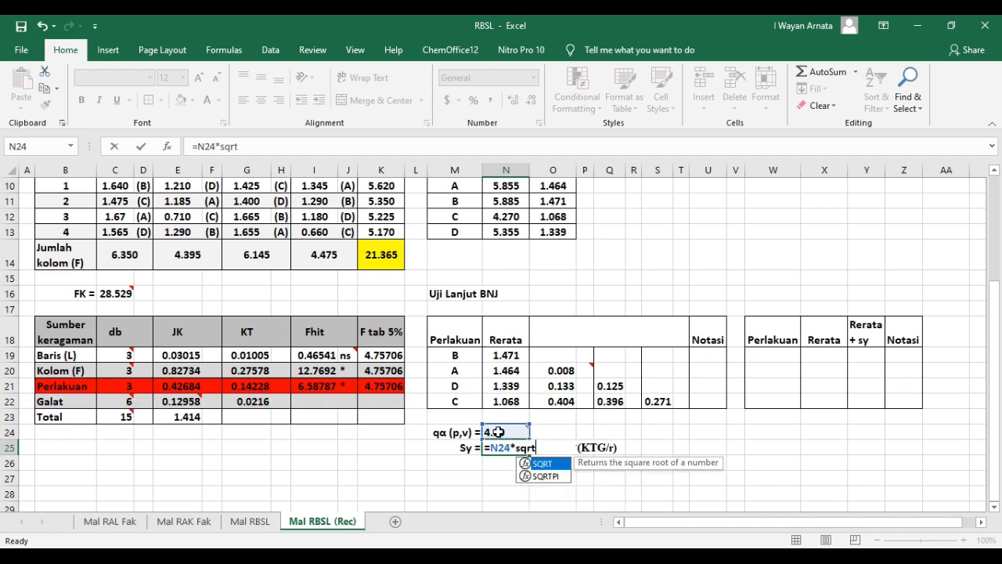
{"action": "type", "text": "("}
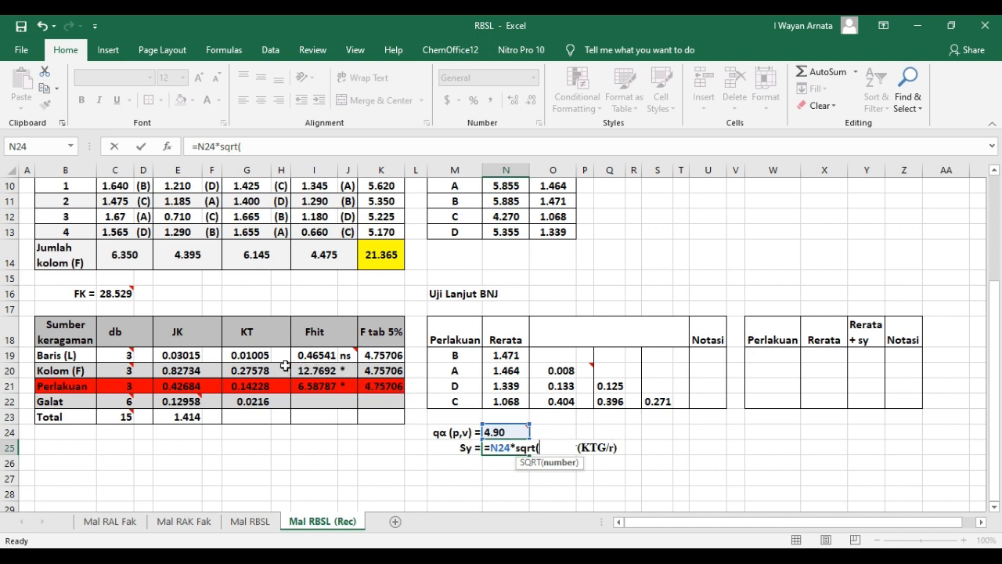
{"action": "left_click", "coordinate": [240, 400]}
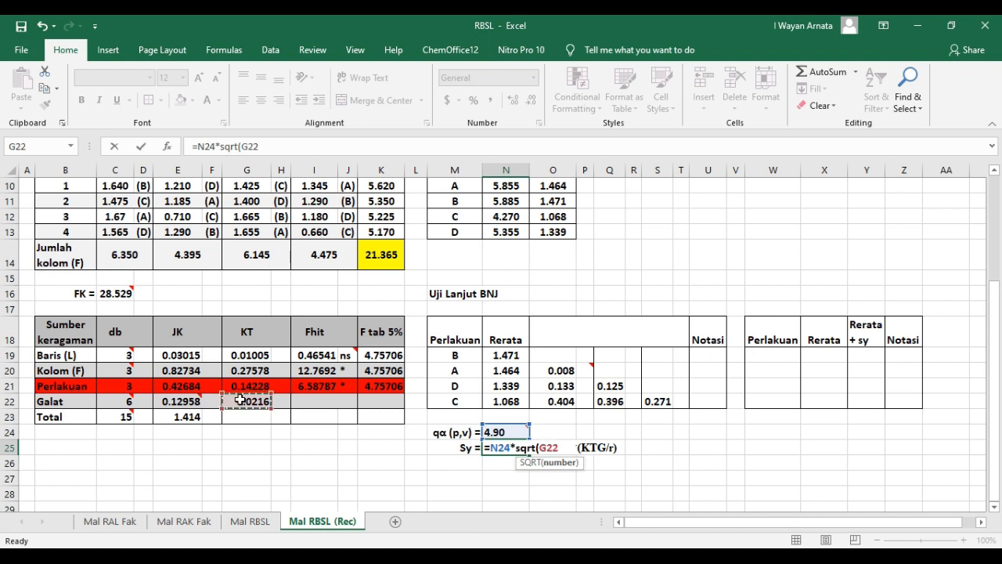
{"action": "type", "text": "/4)"}
{"action": "key", "text": "Return"}
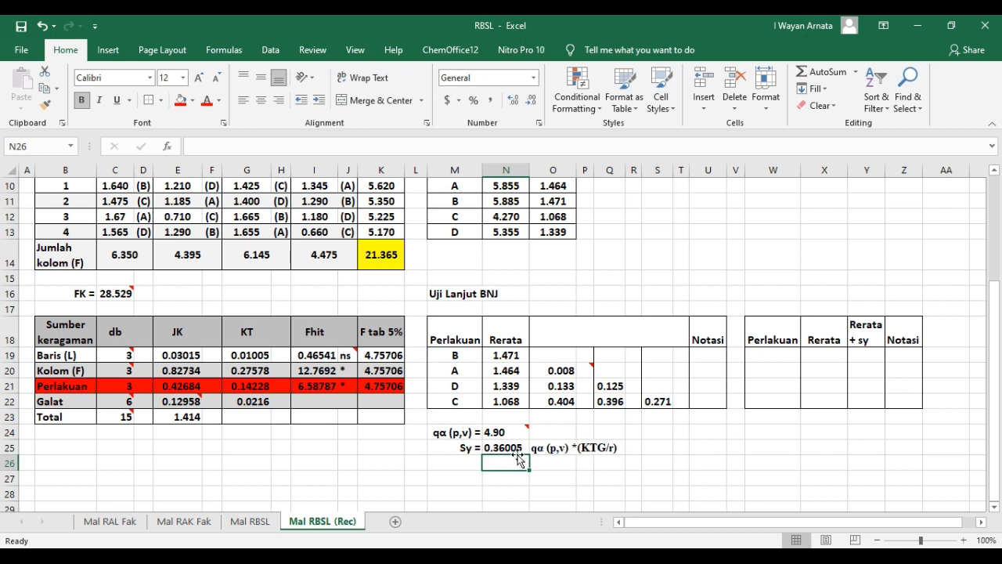
{"action": "left_click", "coordinate": [611, 494]}
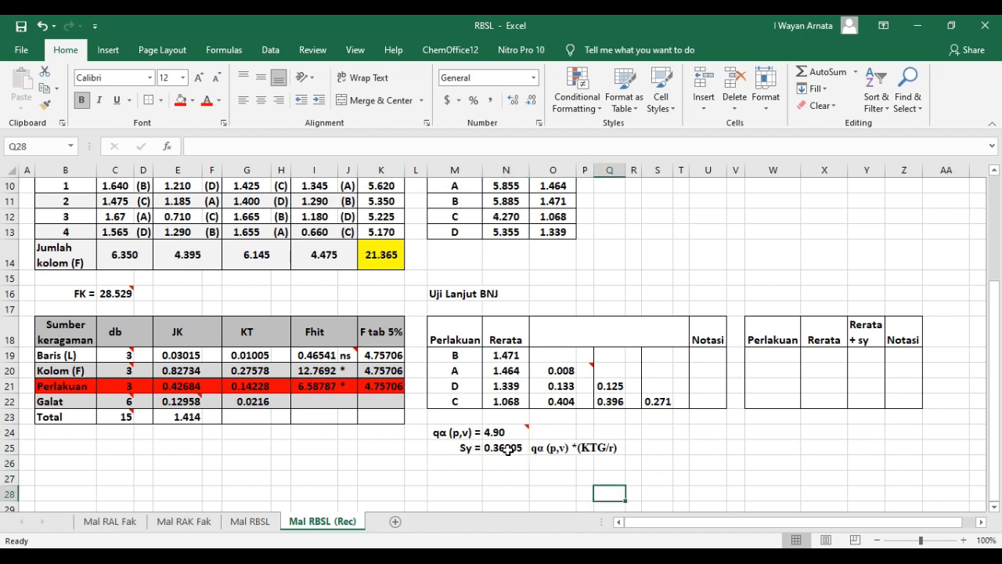
Compare the difference in O20 with Sy in N25 and enter the notation ns in P20
{"action": "left_click", "coordinate": [585, 368]}
{"action": "left_click", "coordinate": [686, 466]}
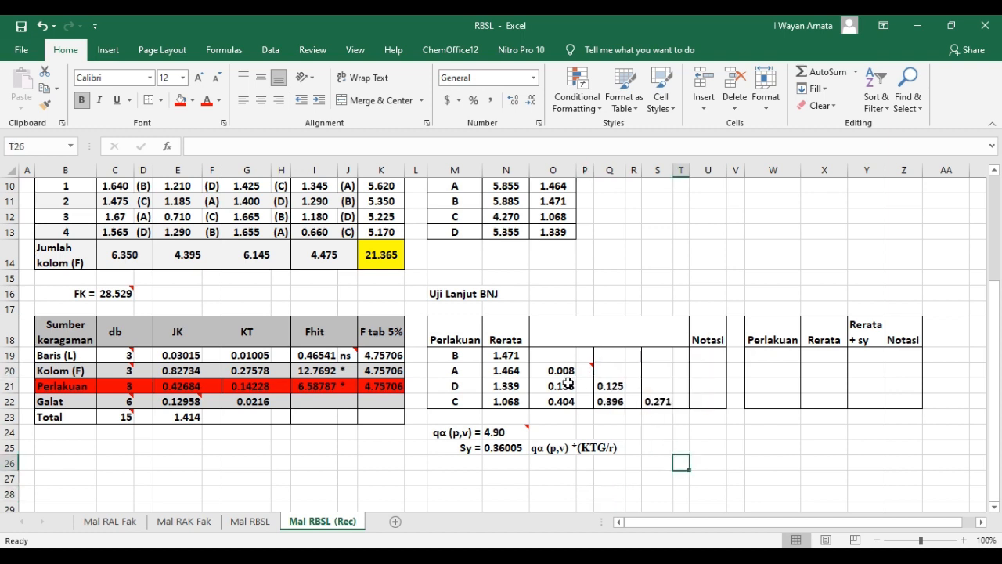
{"action": "left_click", "coordinate": [554, 370]}
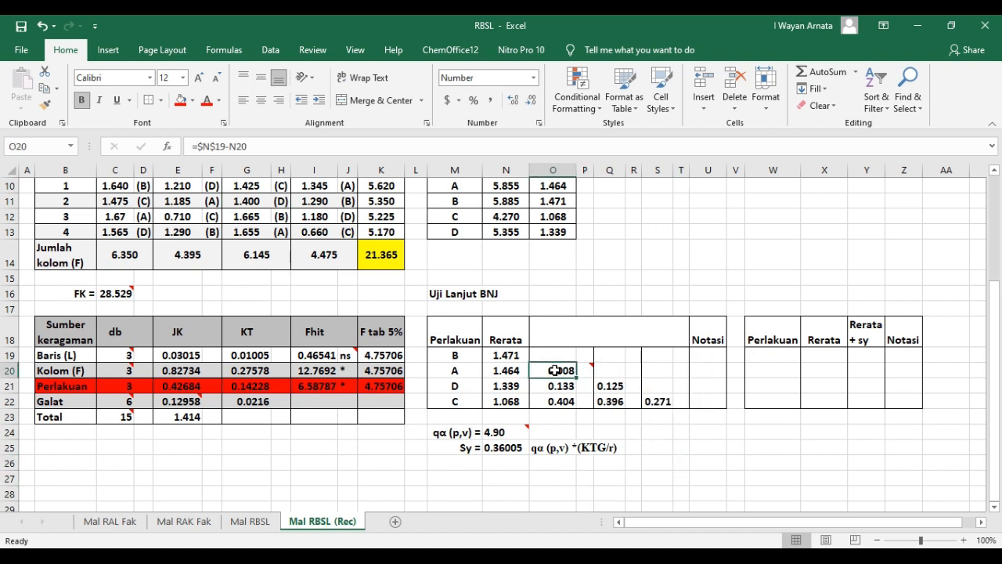
{"action": "left_click", "coordinate": [491, 447]}
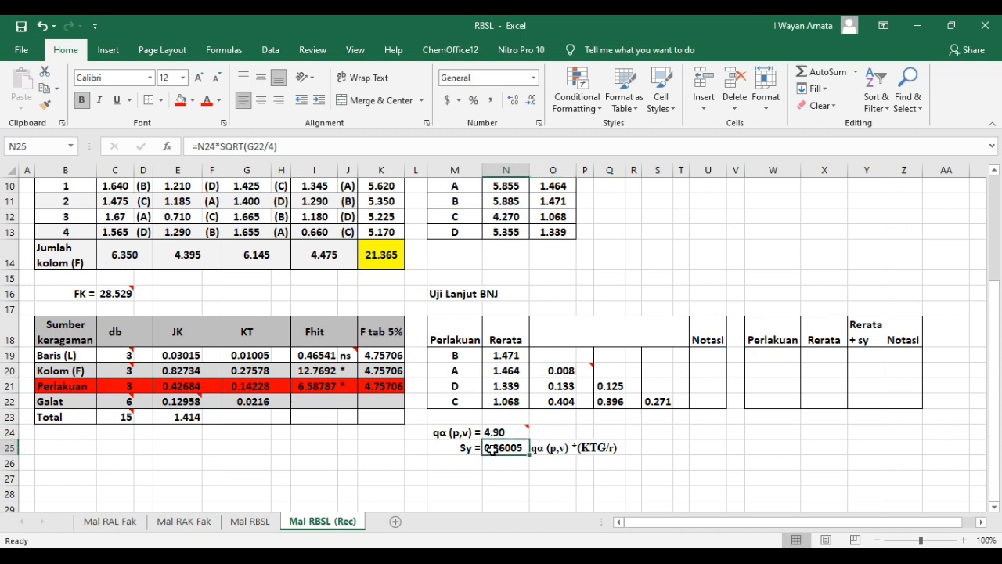
{"action": "left_click", "coordinate": [584, 371]}
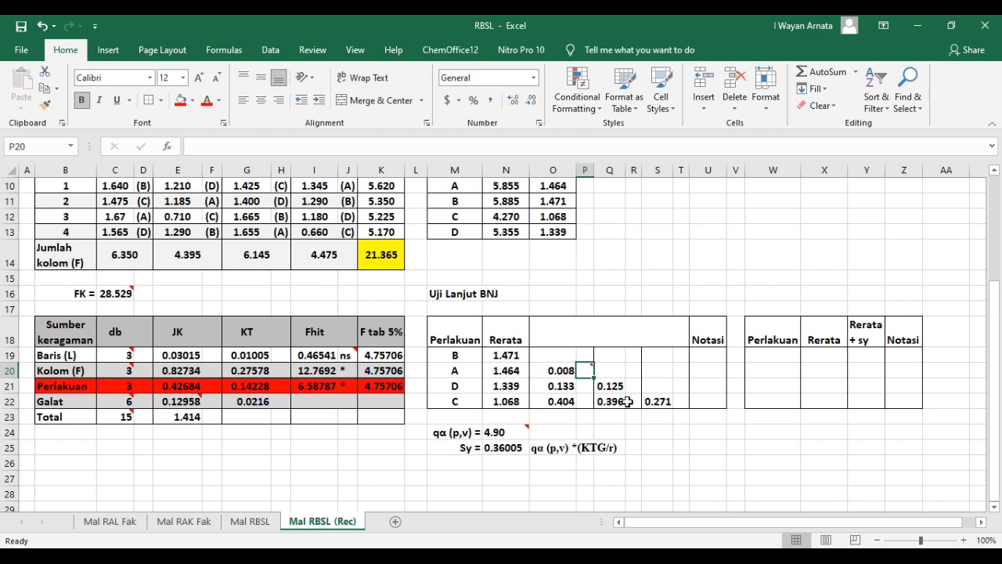
{"action": "type", "text": "ns"}
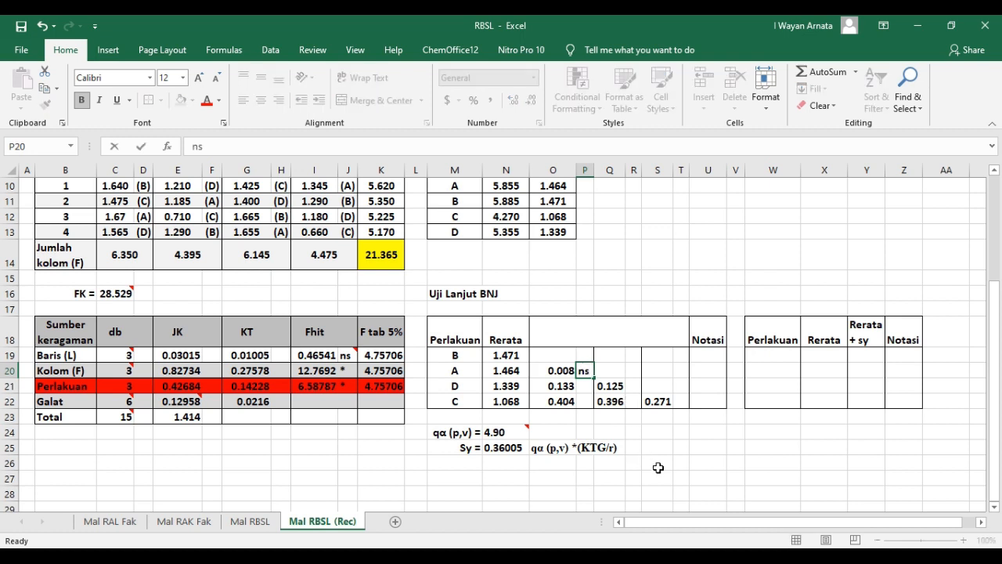
{"action": "left_click", "coordinate": [654, 465]}
Compare the difference in O21 with Sy in N25 and enter the notation ns in P21
{"action": "left_click", "coordinate": [561, 386]}
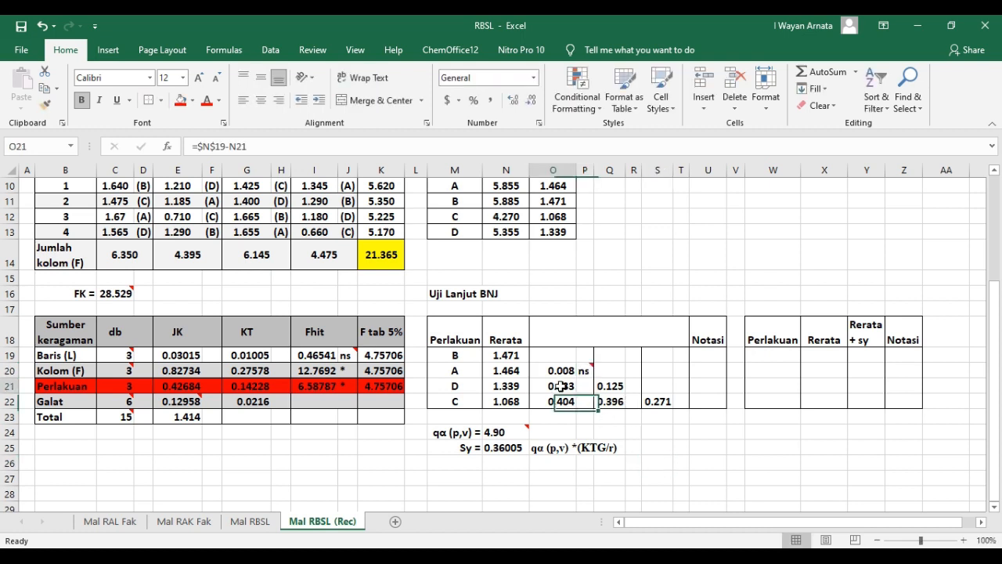
{"action": "left_click", "coordinate": [497, 446]}
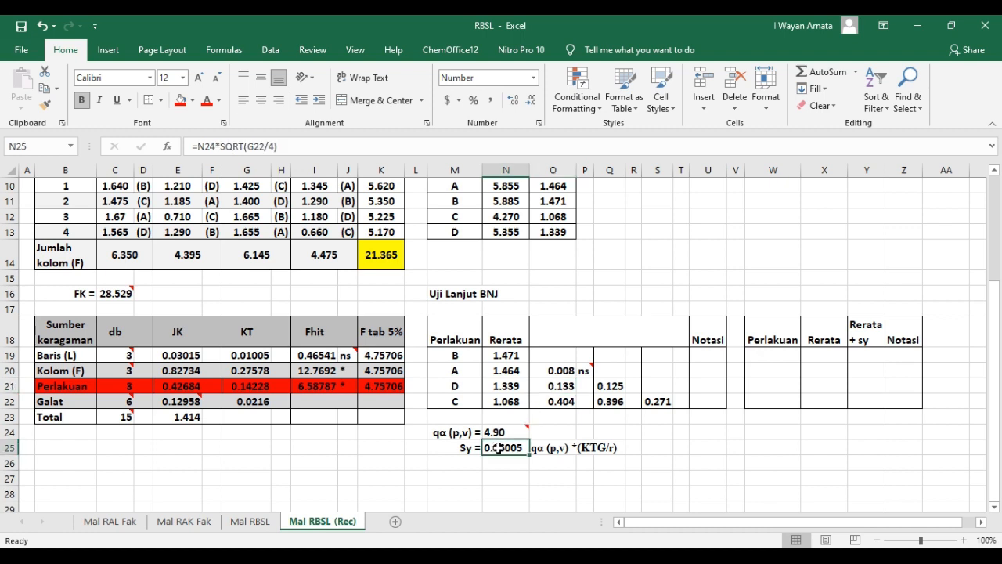
{"action": "left_click", "coordinate": [585, 385]}
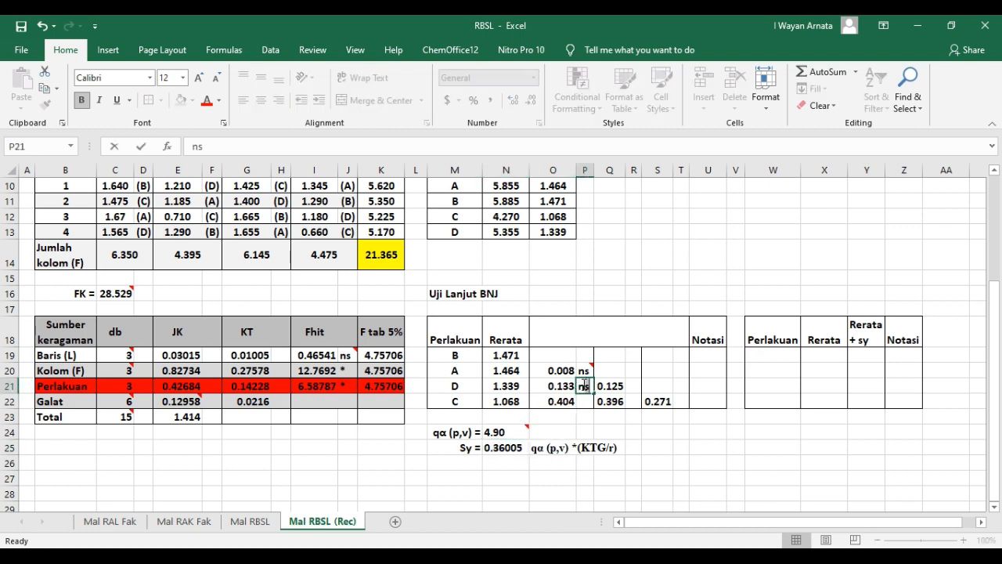
{"action": "left_click", "coordinate": [653, 448]}
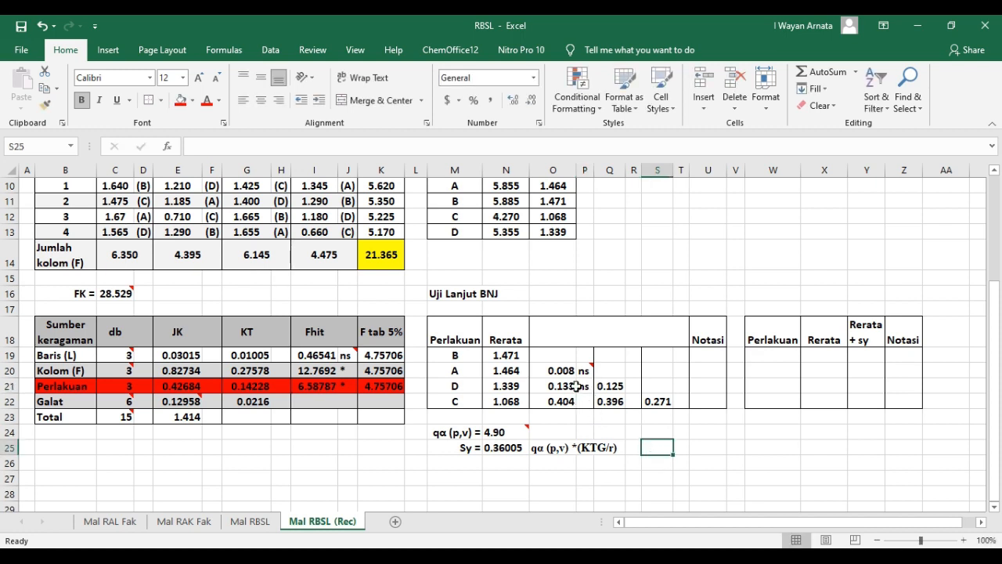
Replace the notation in P20 with the formula =IF(O20>$N$25,"*","ns"), keeping N25 as an absolute reference
{"action": "mouse_move", "coordinate": [584, 373]}
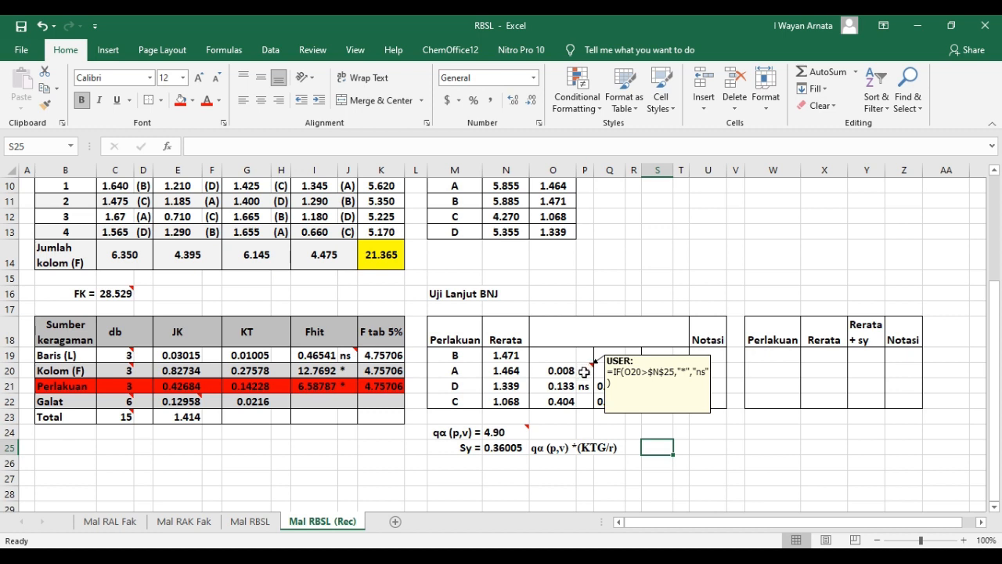
{"action": "left_click", "coordinate": [583, 372]}
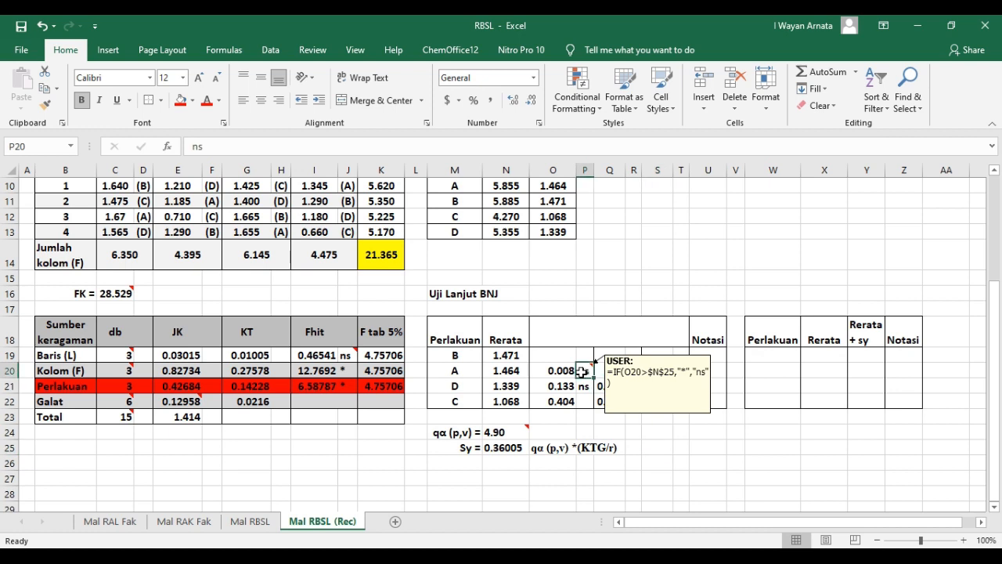
{"action": "type", "text": "="}
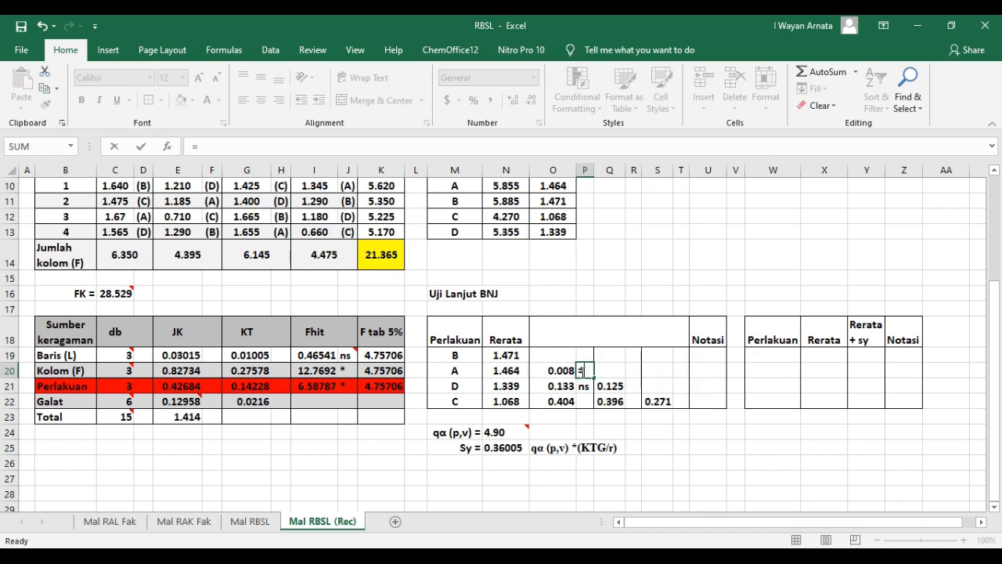
{"action": "left_click", "coordinate": [561, 368]}
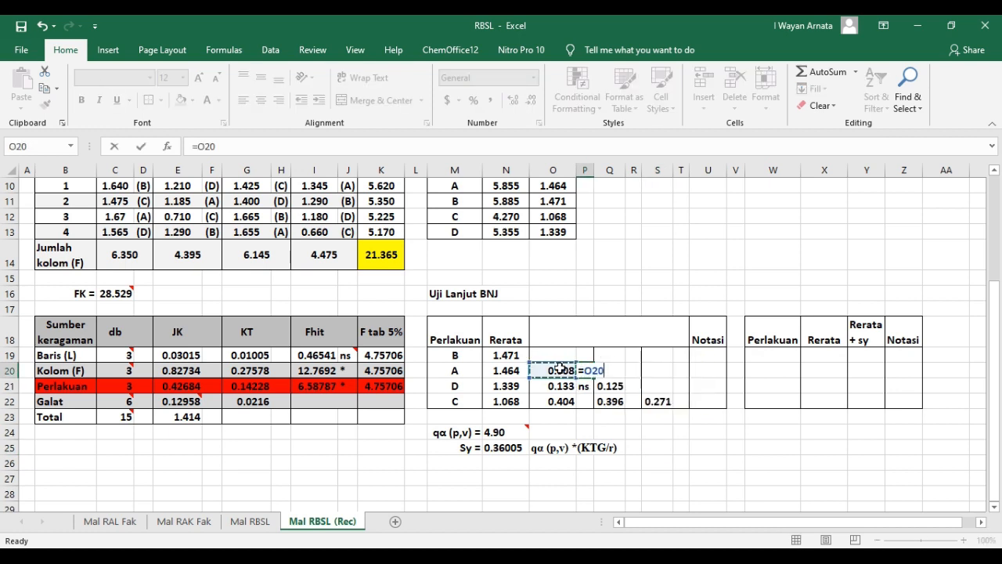
{"action": "key", "text": "BackSpace"}
{"action": "key", "text": "BackSpace"}
{"action": "key", "text": "BackSpace"}
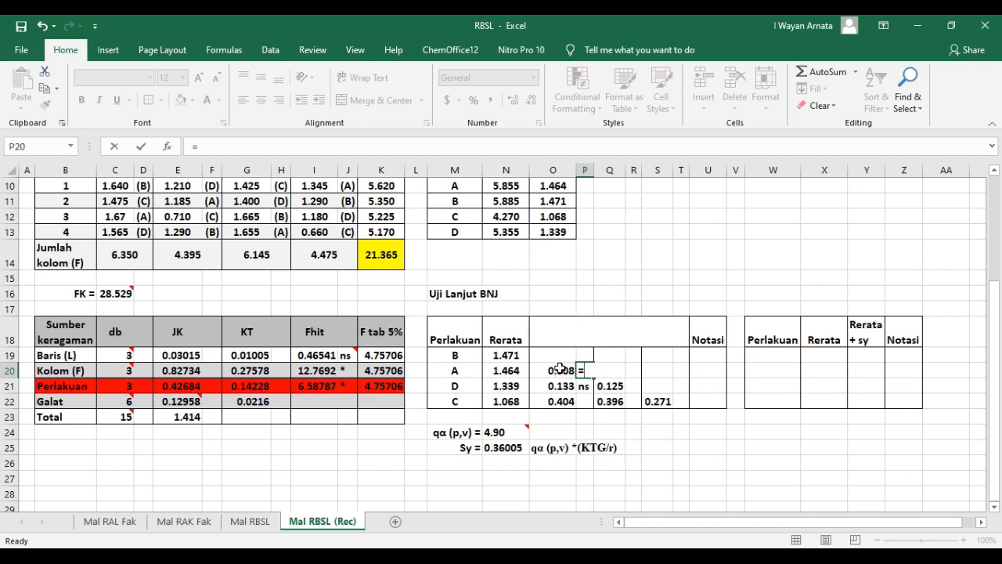
{"action": "type", "text": "if"}
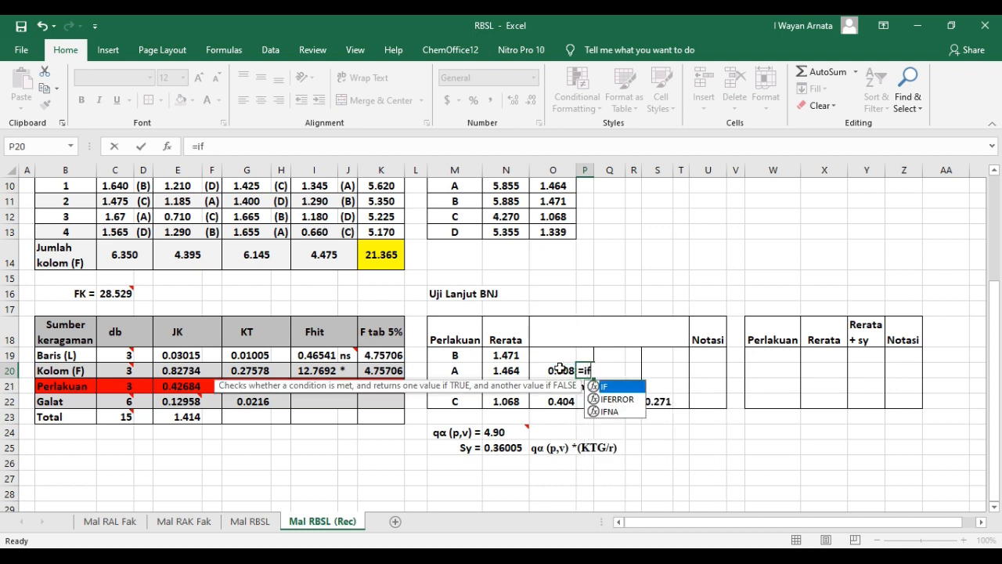
{"action": "type", "text": "("}
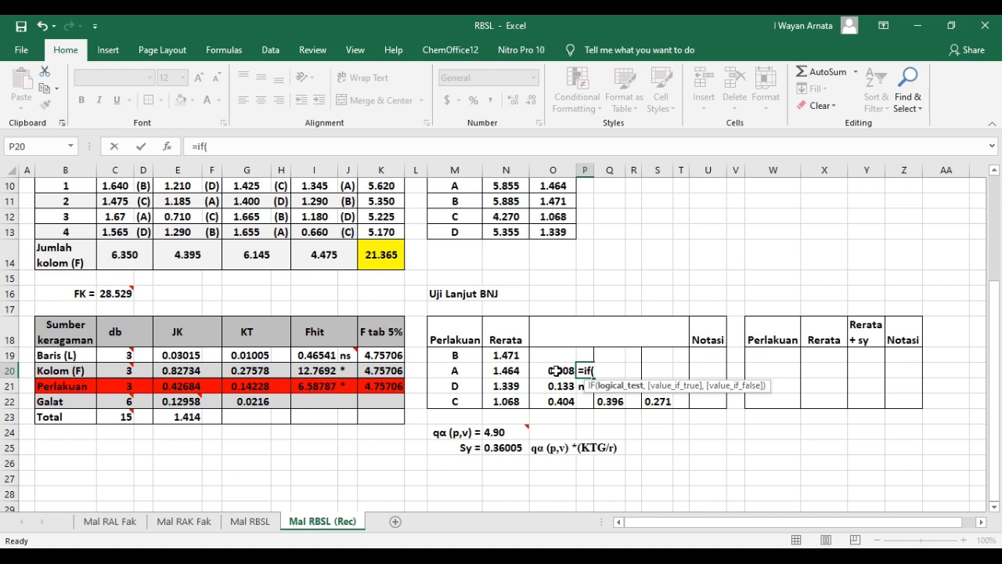
{"action": "left_click", "coordinate": [555, 371]}
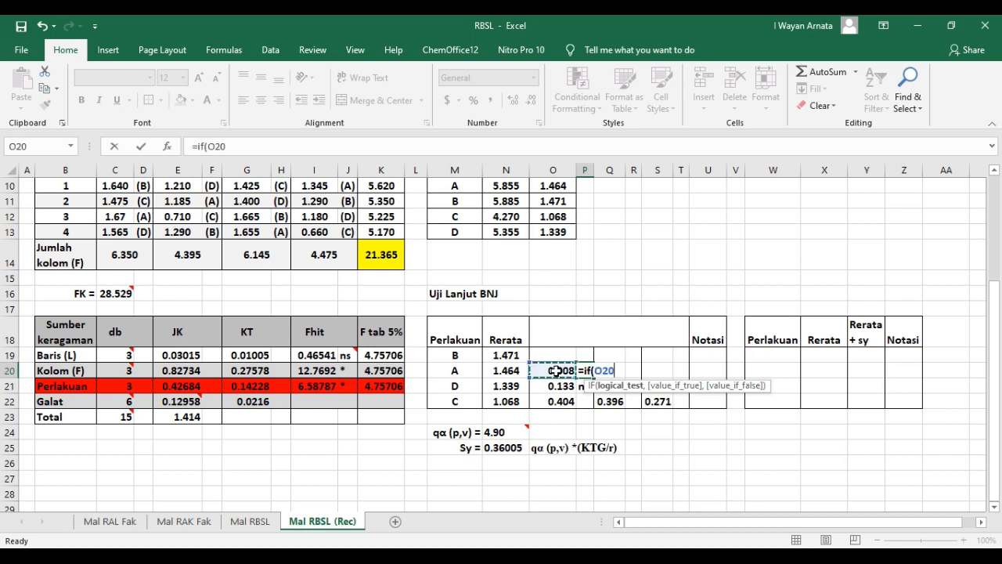
{"action": "type", "text": ">"}
{"action": "left_click", "coordinate": [501, 447]}
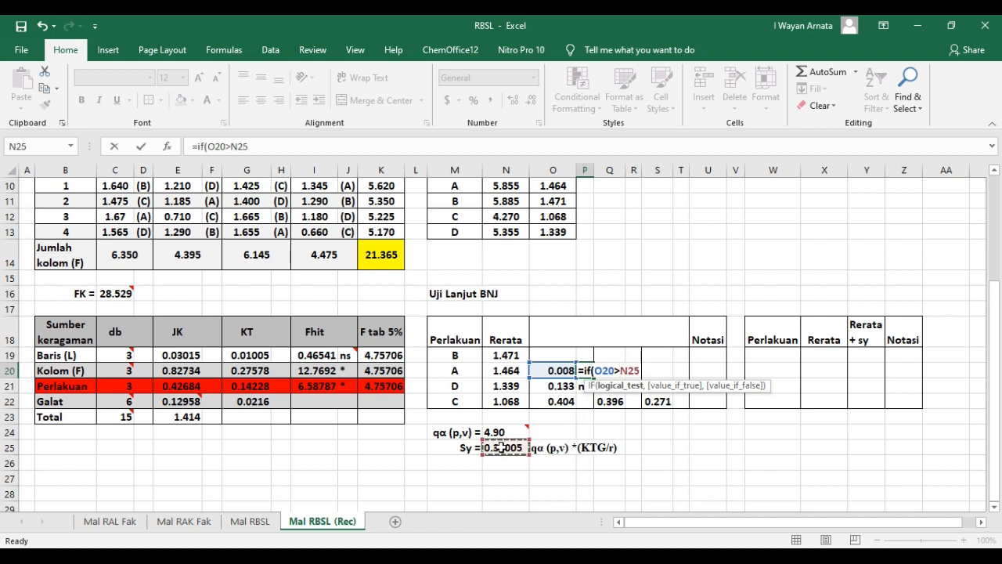
{"action": "key", "text": "F4"}
{"action": "type", "text": ",\"*"}
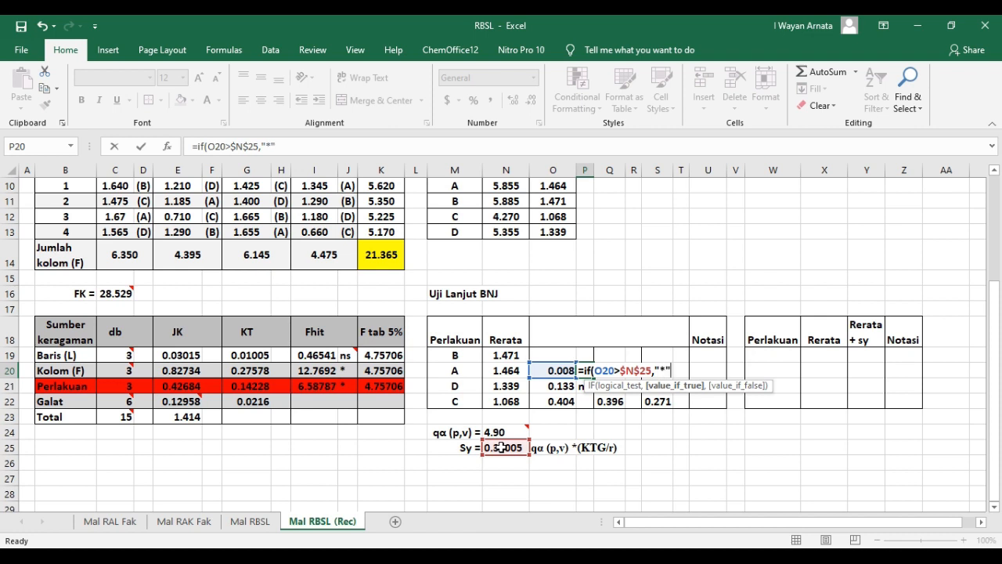
{"action": "type", "text": "\",\"ns"}
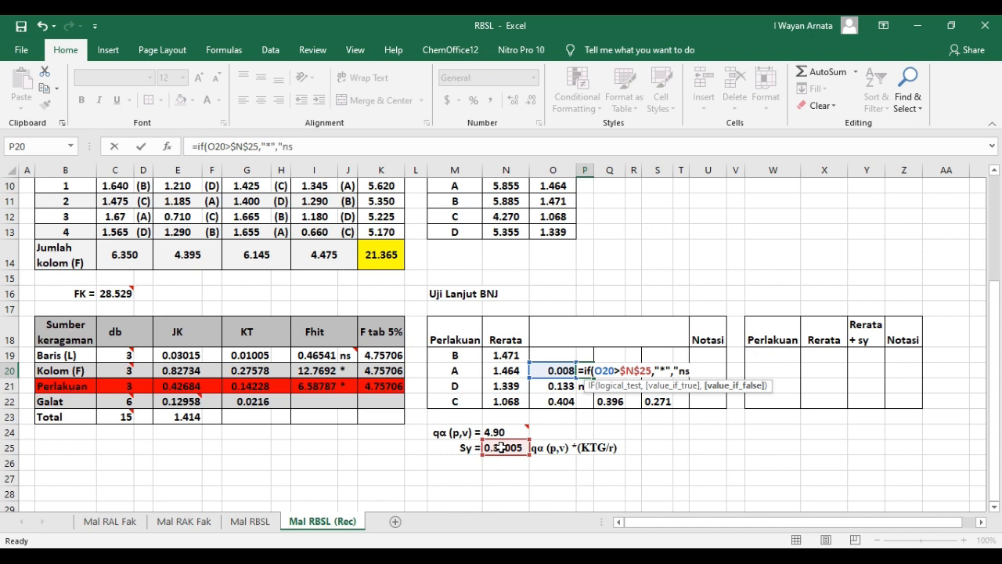
{"action": "type", "text": "\")"}
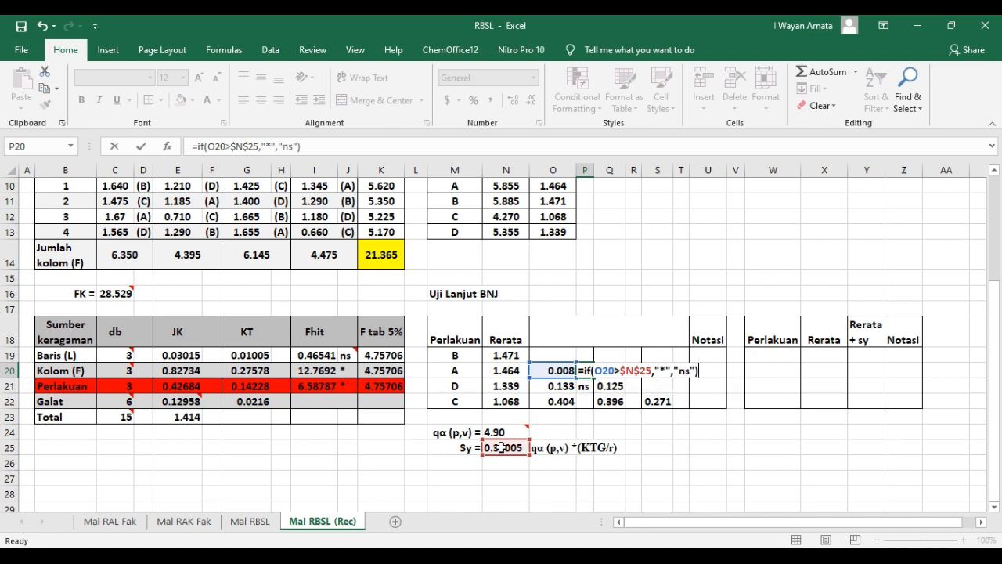
{"action": "key", "text": "ctrl+Return"}
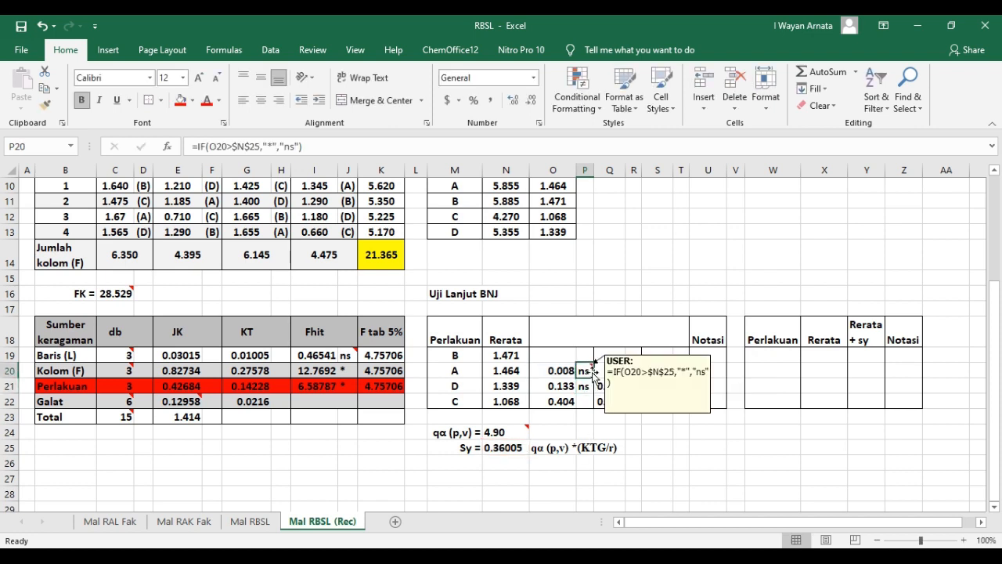
Fill the P20 significance formula down to P22 and add a bottom border to P22
{"action": "left_click_drag", "start_coordinate": [593, 377], "coordinate": [595, 406]}
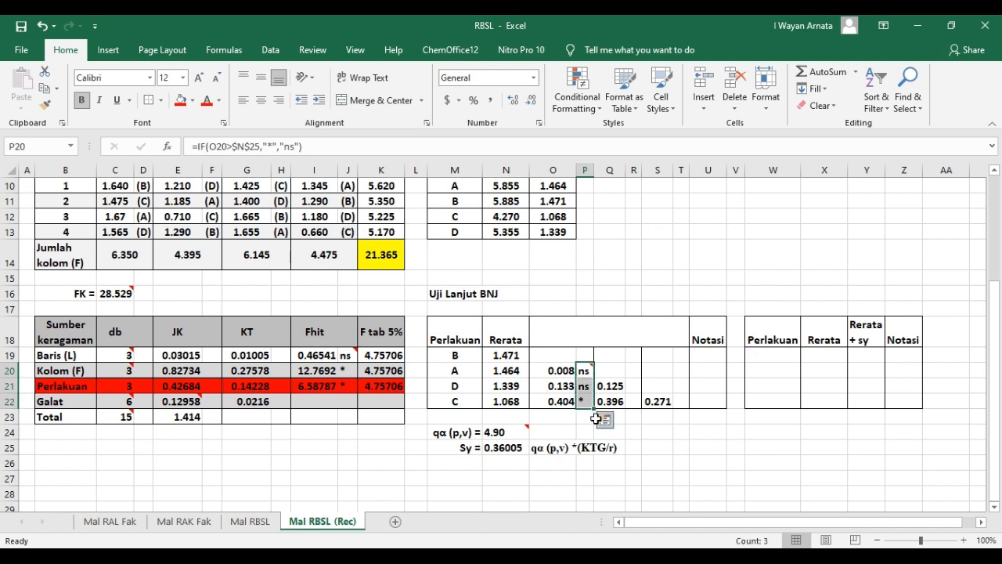
{"action": "left_click", "coordinate": [645, 433]}
{"action": "left_click", "coordinate": [583, 402]}
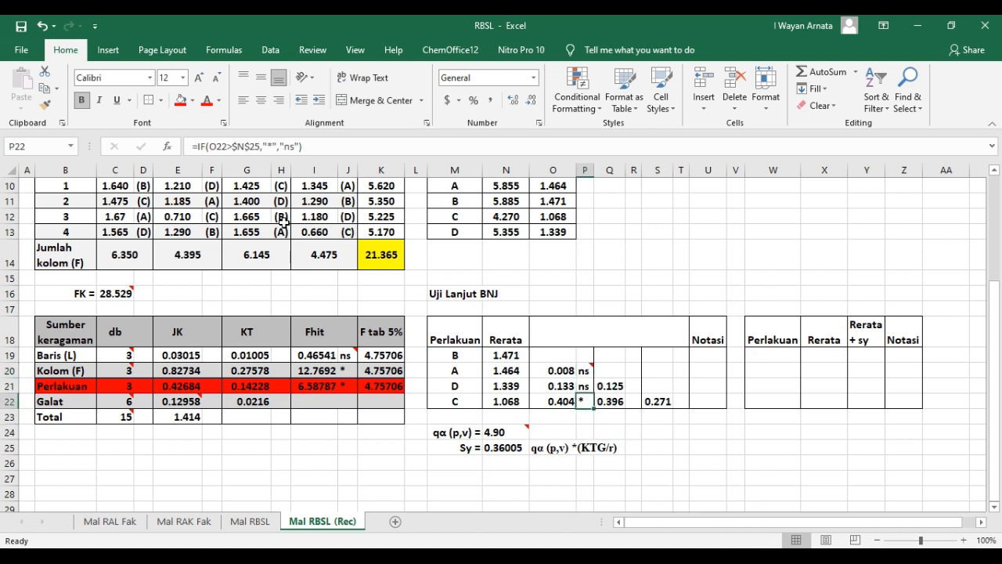
{"action": "left_click", "coordinate": [160, 100]}
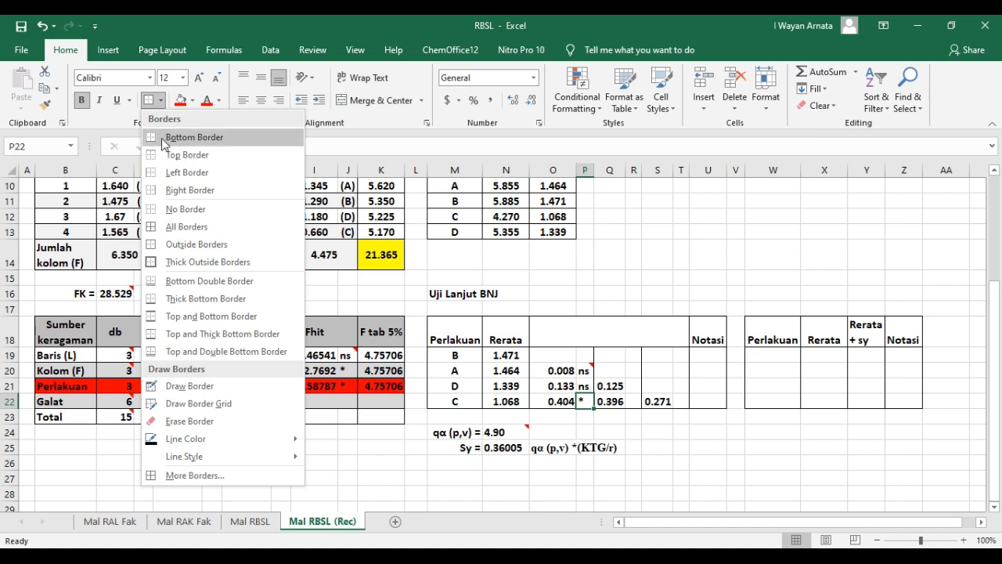
{"action": "left_click", "coordinate": [151, 139]}
{"action": "left_click", "coordinate": [633, 433]}
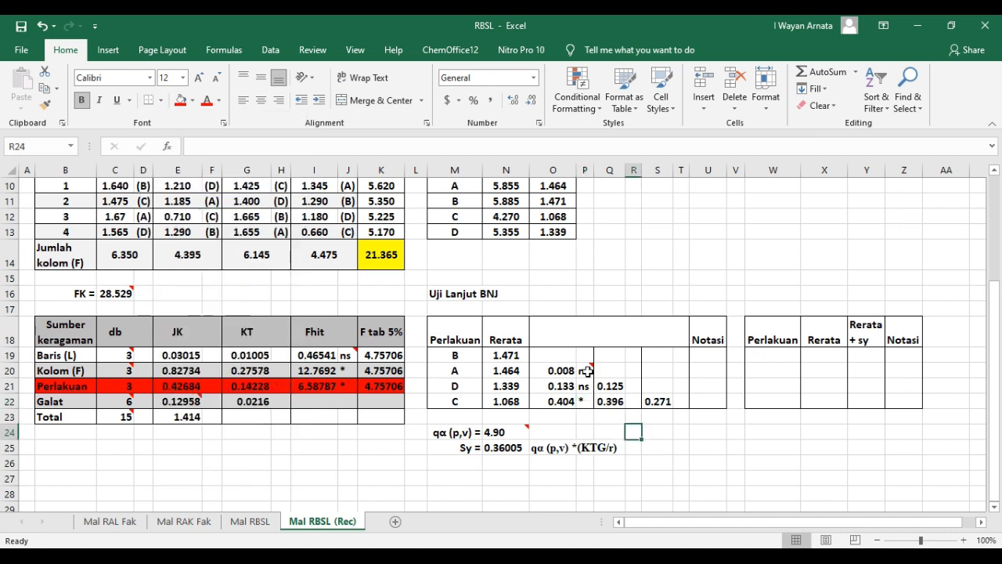
Copy the significance formula from P20 to R21 and check that it compares Q21 with $N$25
{"action": "left_click", "coordinate": [584, 373]}
{"action": "key", "text": "ctrl+c"}
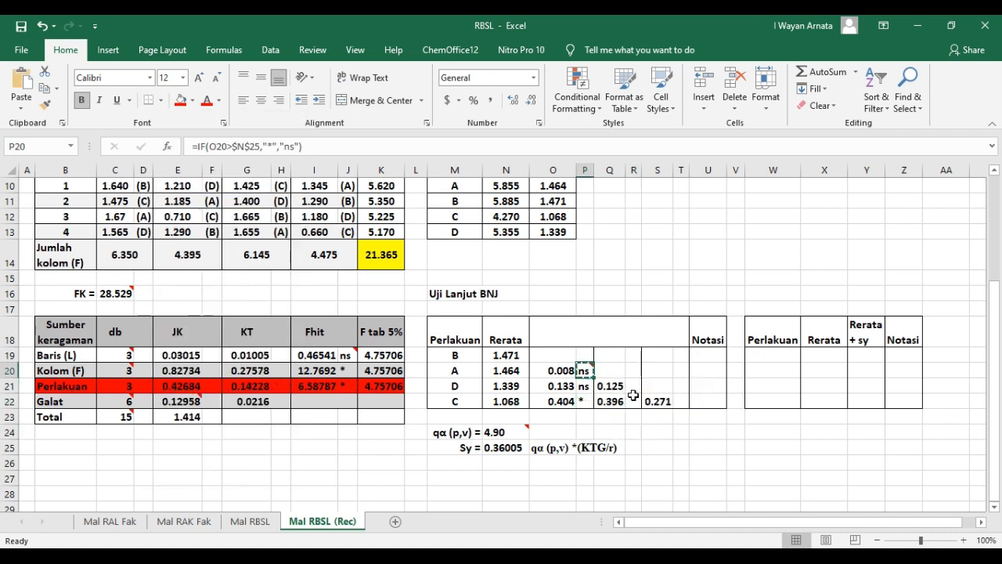
{"action": "left_click", "coordinate": [633, 383]}
{"action": "key", "text": "ctrl+v"}
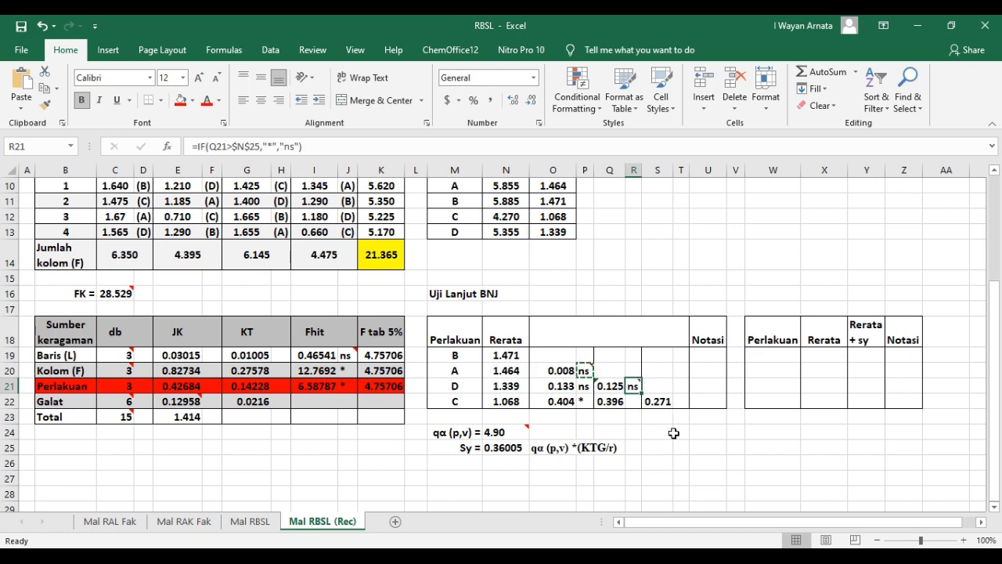
{"action": "left_click", "coordinate": [673, 432]}
{"action": "left_click", "coordinate": [636, 383]}
{"action": "left_click", "coordinate": [321, 144]}
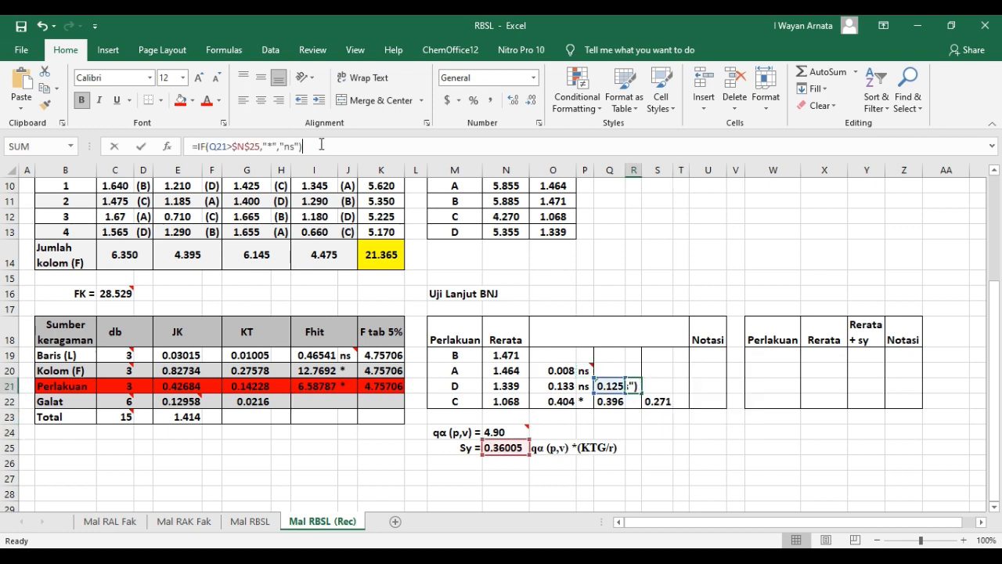
{"action": "left_click", "coordinate": [650, 456]}
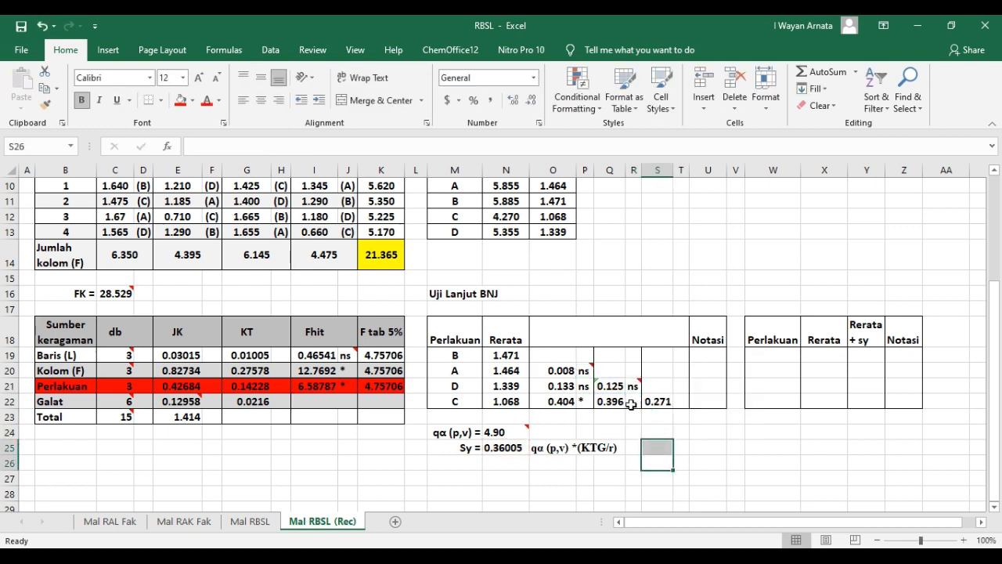
Fill the R21 significance formula down to R22 and check its cell references
{"action": "left_click", "coordinate": [630, 386]}
{"action": "left_click_drag", "start_coordinate": [641, 401], "coordinate": [641, 410]}
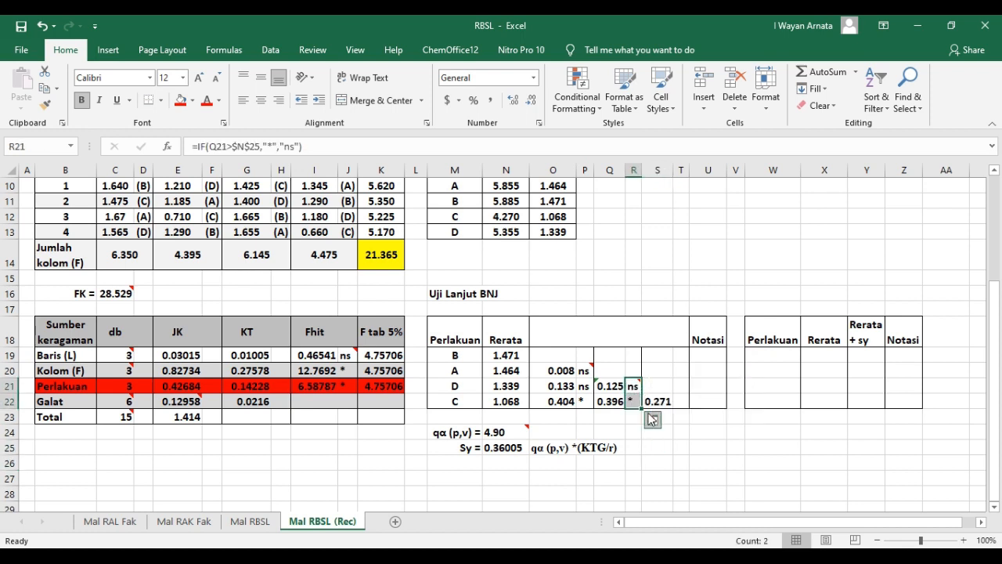
{"action": "left_click", "coordinate": [708, 432]}
{"action": "left_click", "coordinate": [635, 402]}
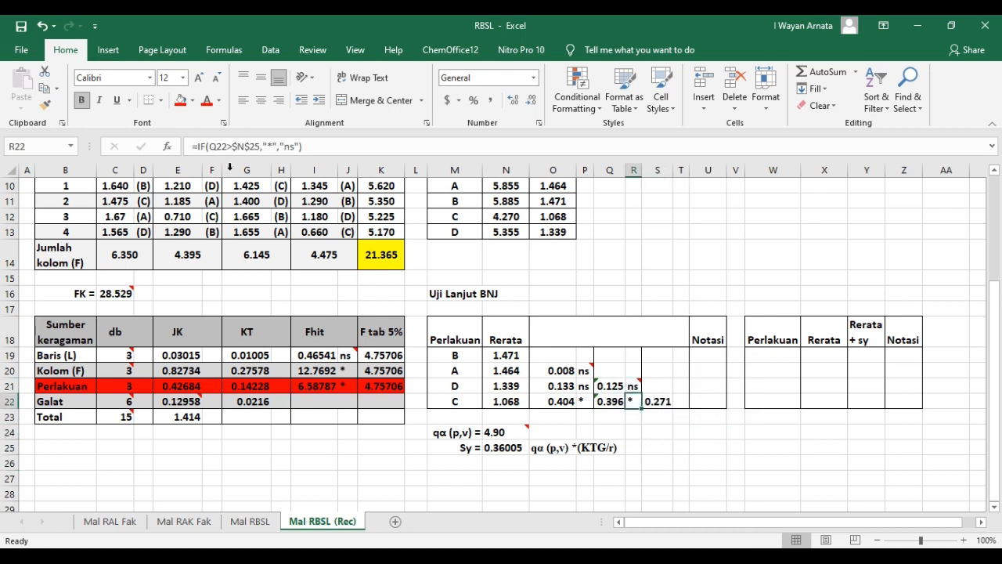
{"action": "left_click", "coordinate": [649, 446]}
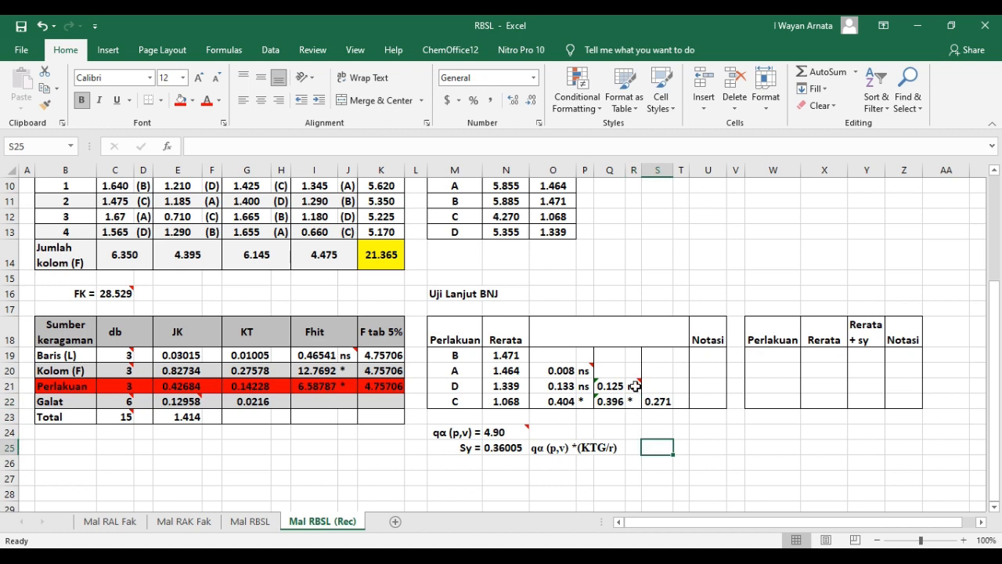
Copy the significance formula from R21 to T22 and check that it compares S22 with $N$25
{"action": "left_click", "coordinate": [634, 386]}
{"action": "key", "text": "ctrl+c"}
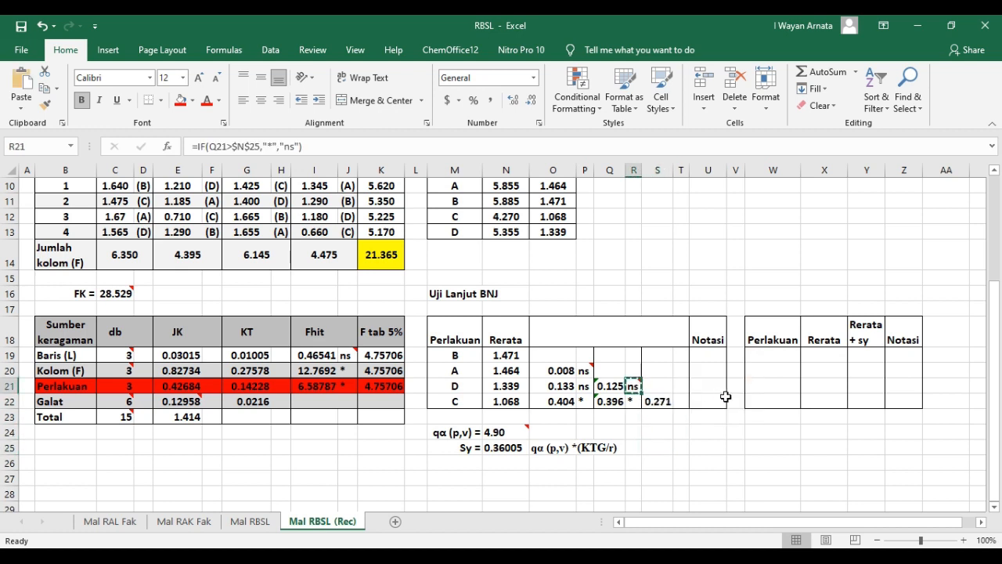
{"action": "left_click", "coordinate": [682, 399]}
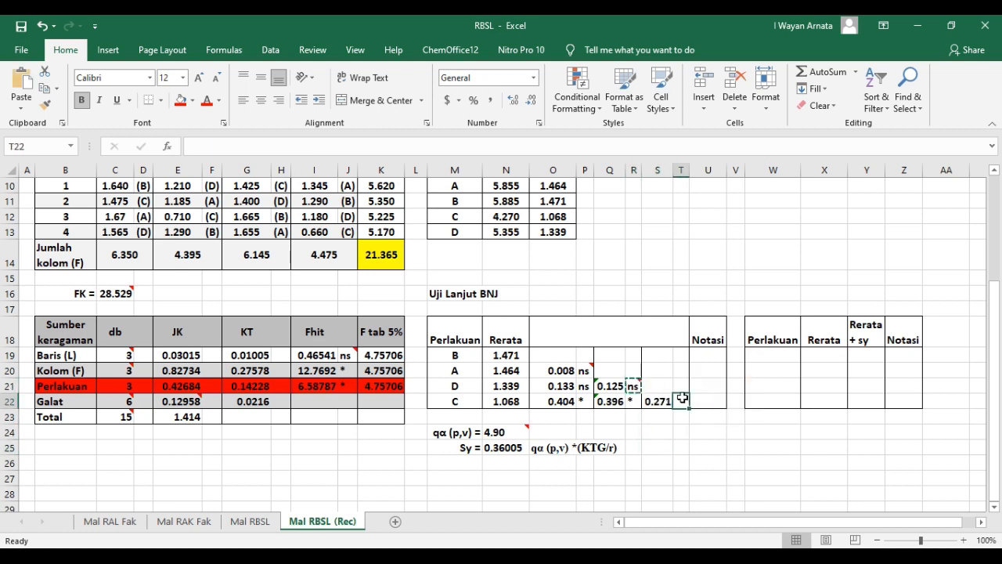
{"action": "key", "text": "ctrl+v"}
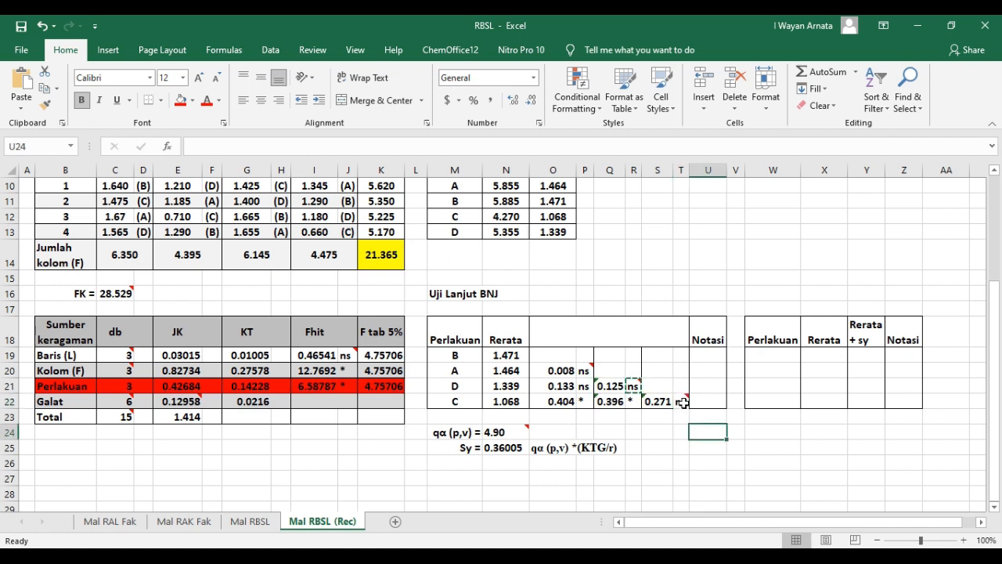
{"action": "left_click", "coordinate": [309, 143]}
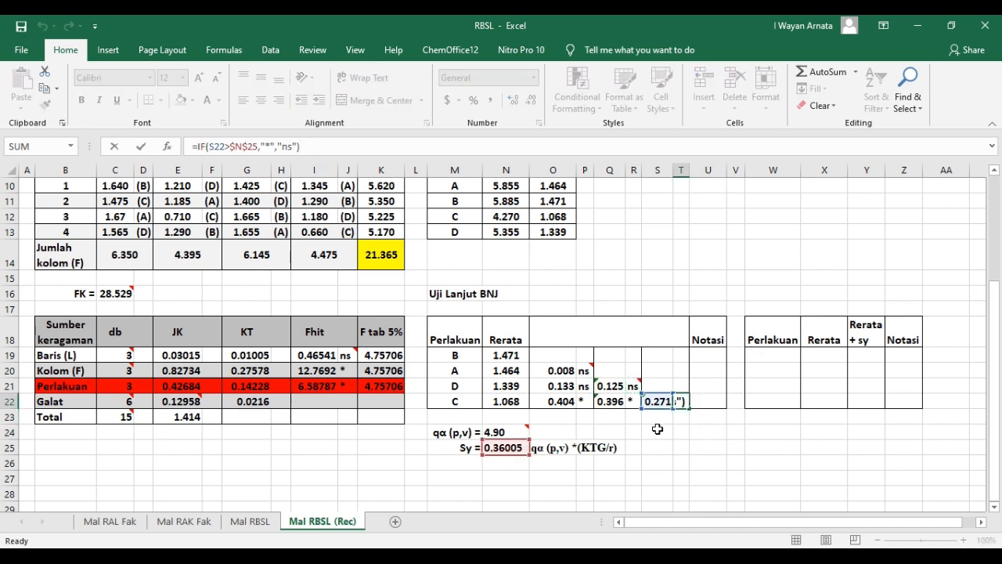
{"action": "key", "text": "Return"}
{"action": "left_click", "coordinate": [679, 401]}
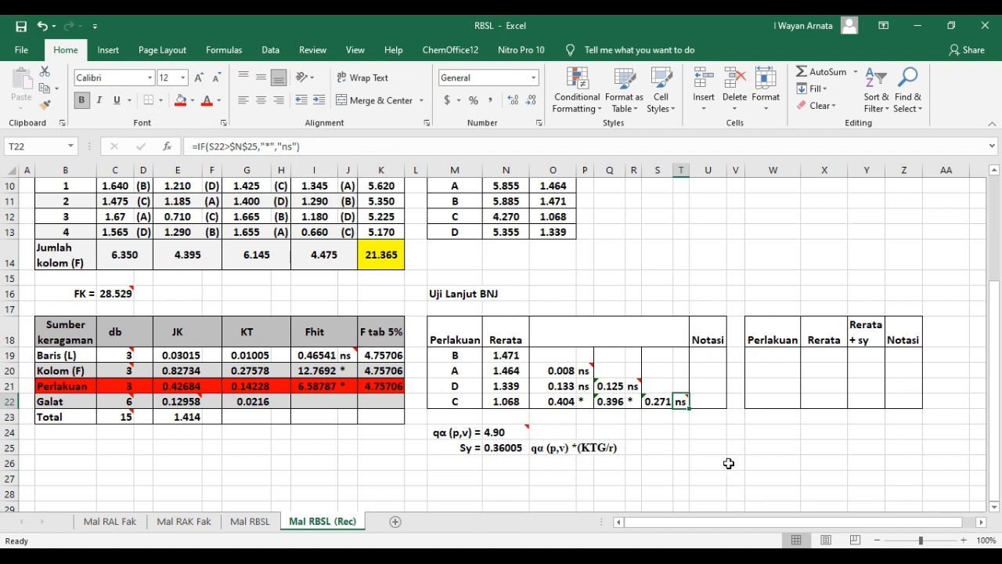
Compare the difference in S22 with Sy in N25 against the significance mark in T22
{"action": "left_click", "coordinate": [728, 463]}
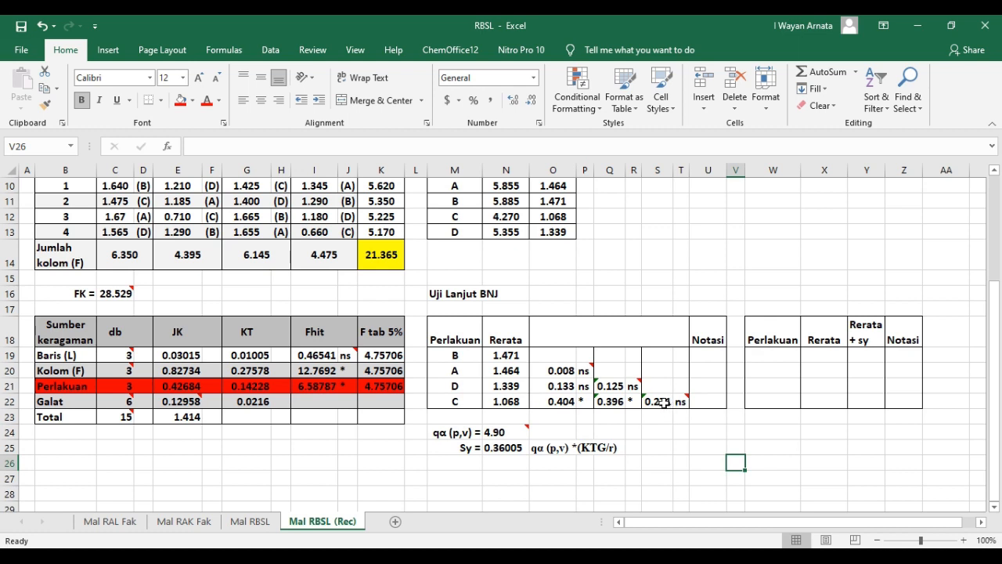
{"action": "left_click", "coordinate": [663, 402]}
{"action": "left_click", "coordinate": [501, 449]}
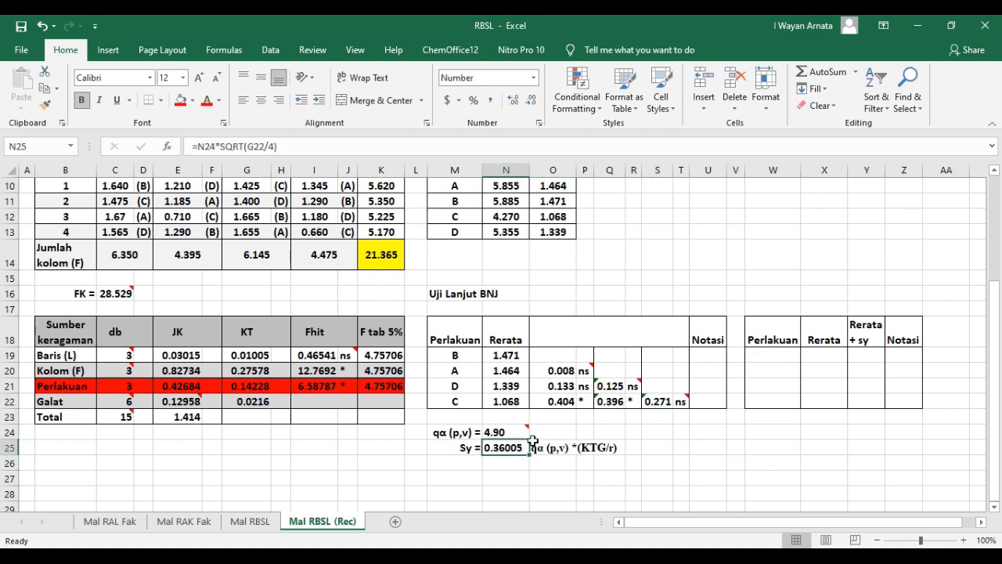
{"action": "left_click", "coordinate": [683, 401]}
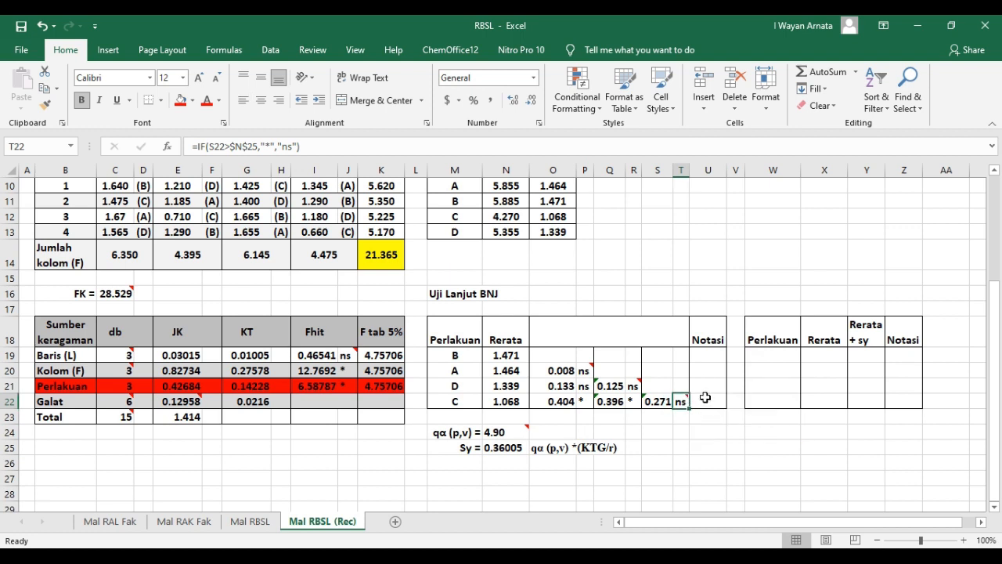
Shade the range P19:P21 orange to mark the group that does not differ significantly
{"action": "left_click_drag", "start_coordinate": [586, 356], "coordinate": [582, 382]}
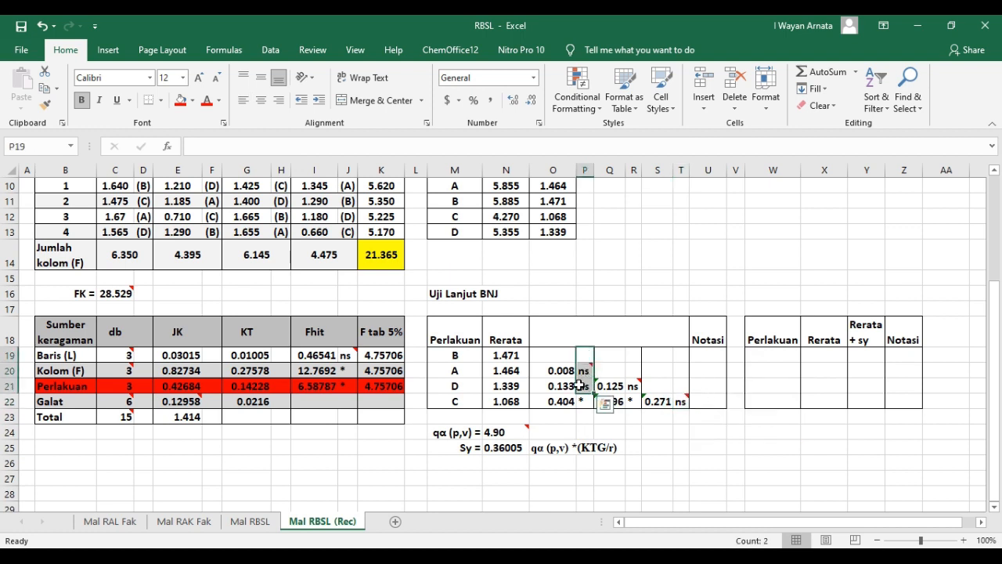
{"action": "left_click", "coordinate": [193, 104]}
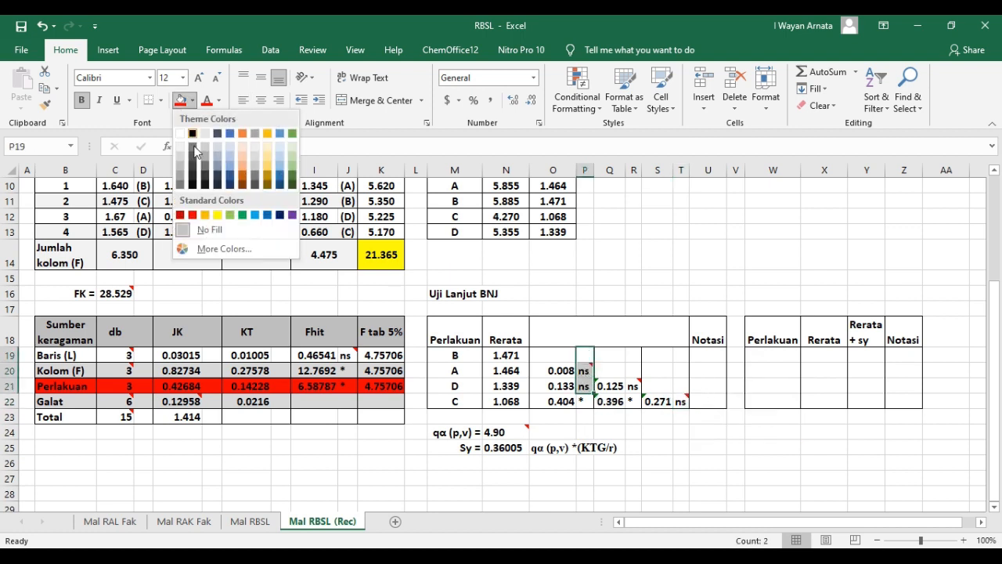
{"action": "left_click", "coordinate": [216, 213]}
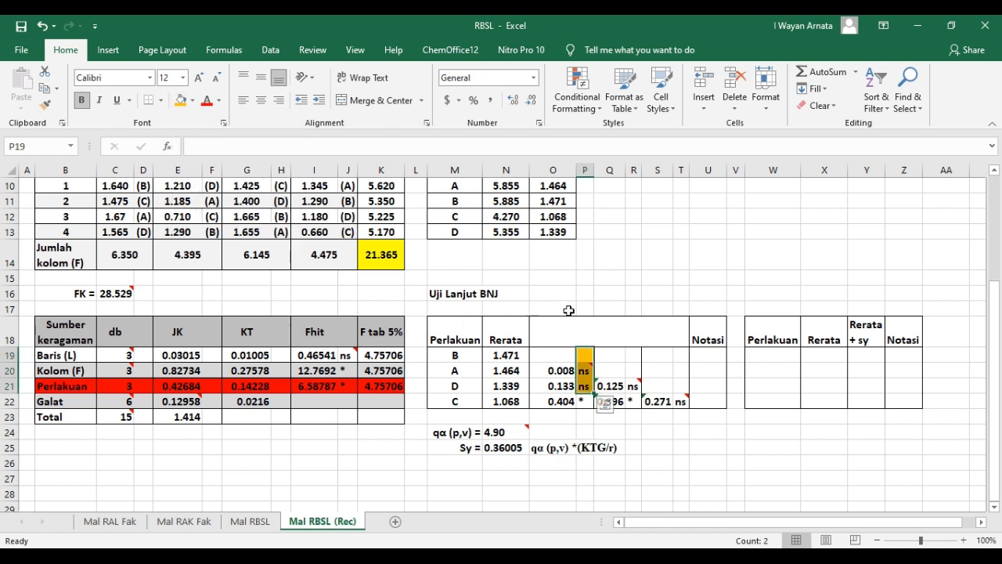
Enter the notation a for treatments B, A and D in U19:U21
{"action": "left_click", "coordinate": [708, 356]}
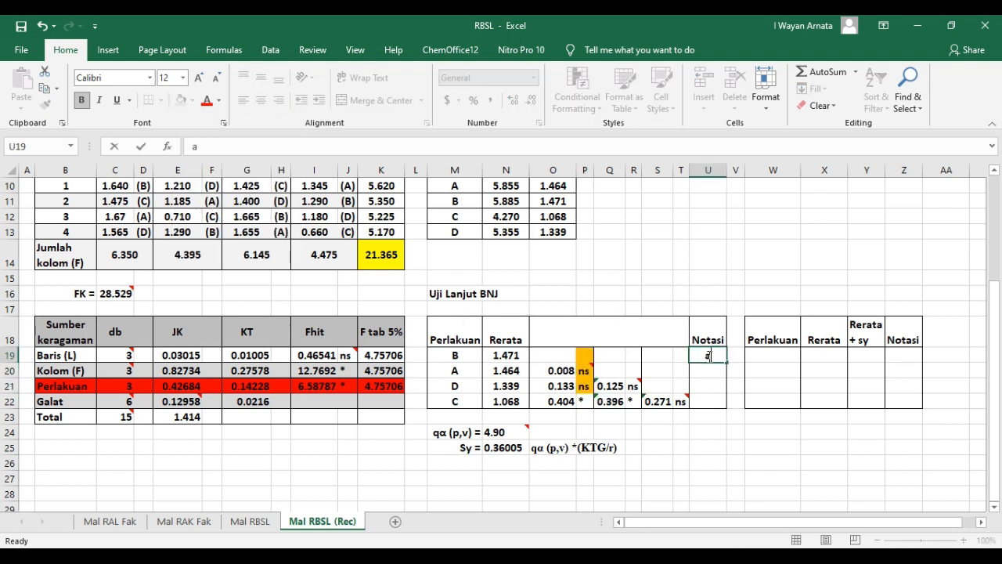
{"action": "key", "text": "Down"}
{"action": "type", "text": "a"}
{"action": "key", "text": "Return"}
{"action": "type", "text": "a"}
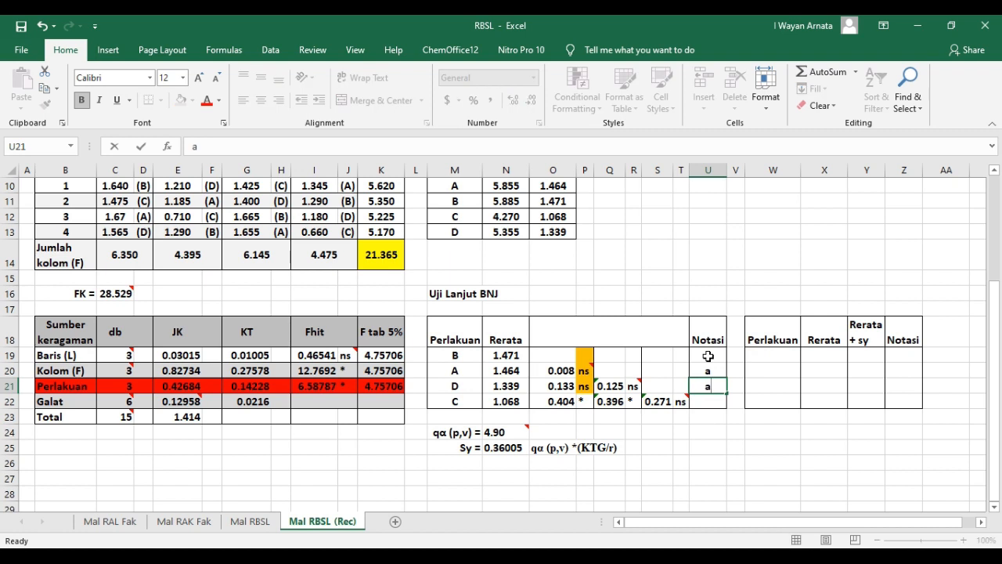
{"action": "left_click", "coordinate": [703, 460]}
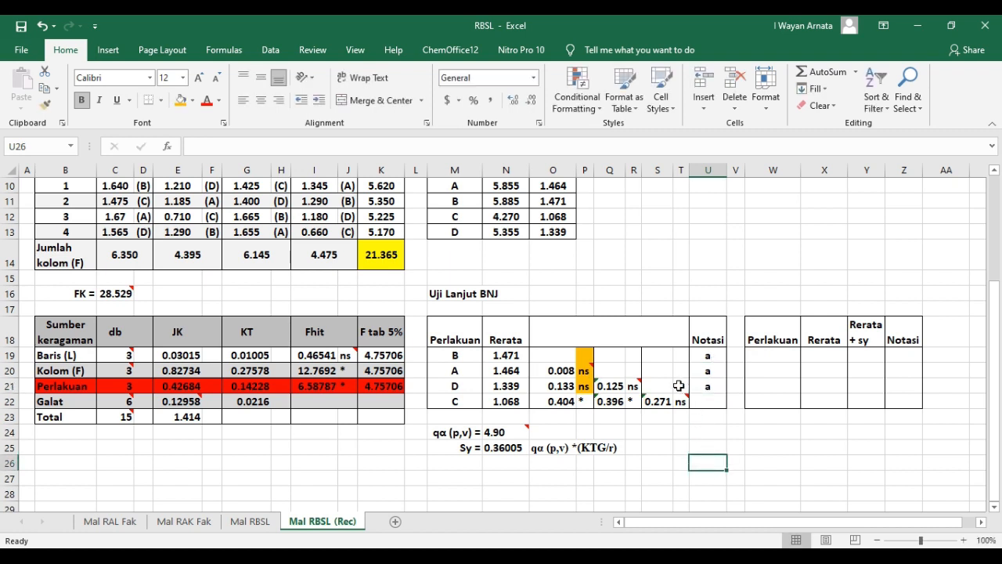
{"action": "left_click_drag", "start_coordinate": [681, 385], "coordinate": [679, 399]}
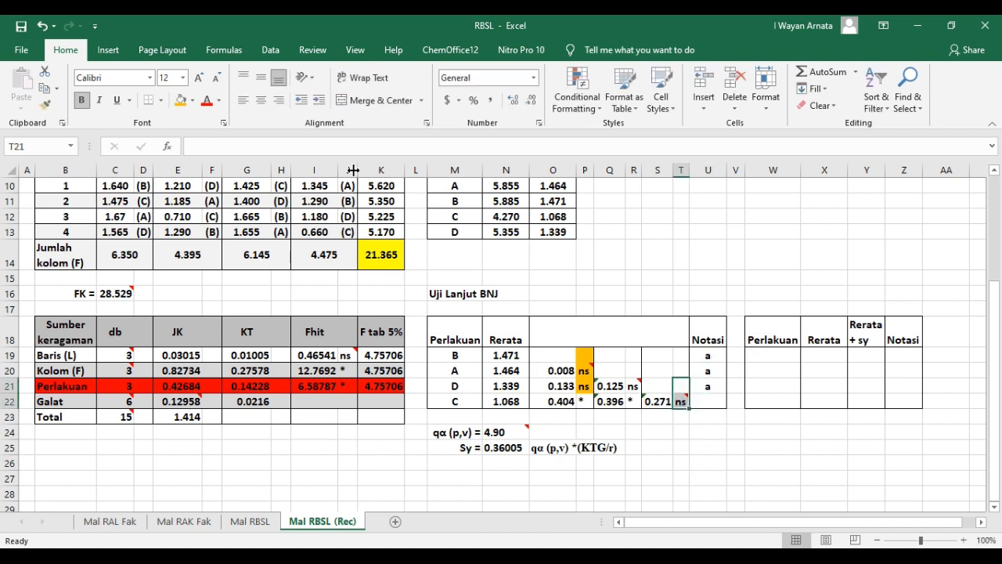
{"action": "left_click", "coordinate": [192, 100]}
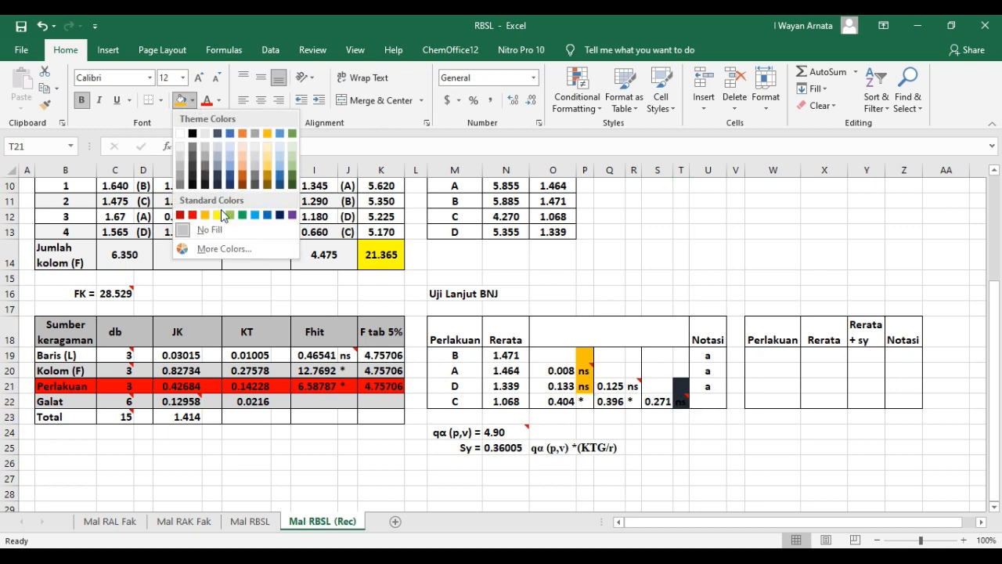
{"action": "left_click", "coordinate": [194, 101]}
{"action": "left_click", "coordinate": [193, 101]}
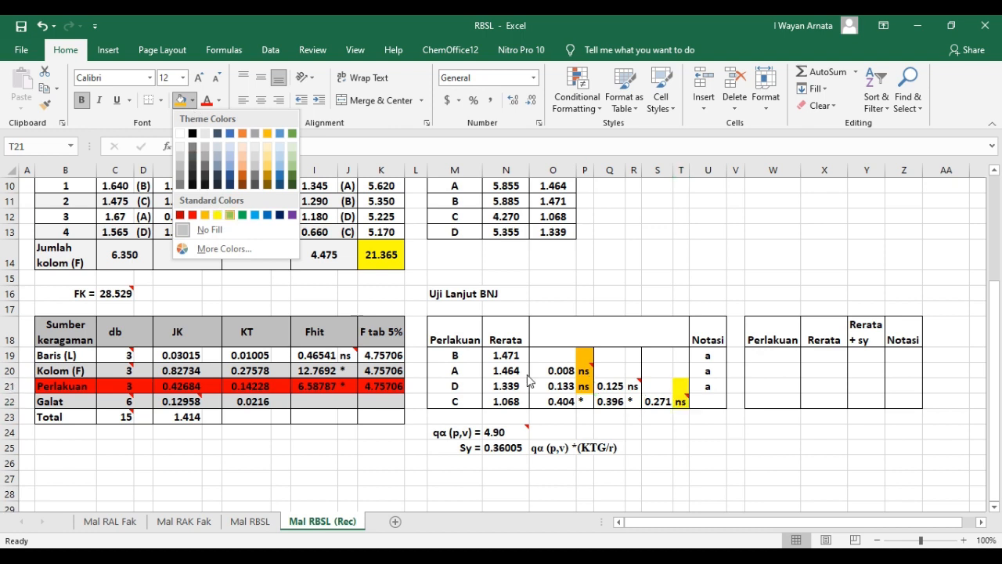
{"action": "left_click", "coordinate": [753, 476]}
Change the notation of treatment D in U21 to ab and enter b for treatment C in U22
{"action": "double_click", "coordinate": [714, 386]}
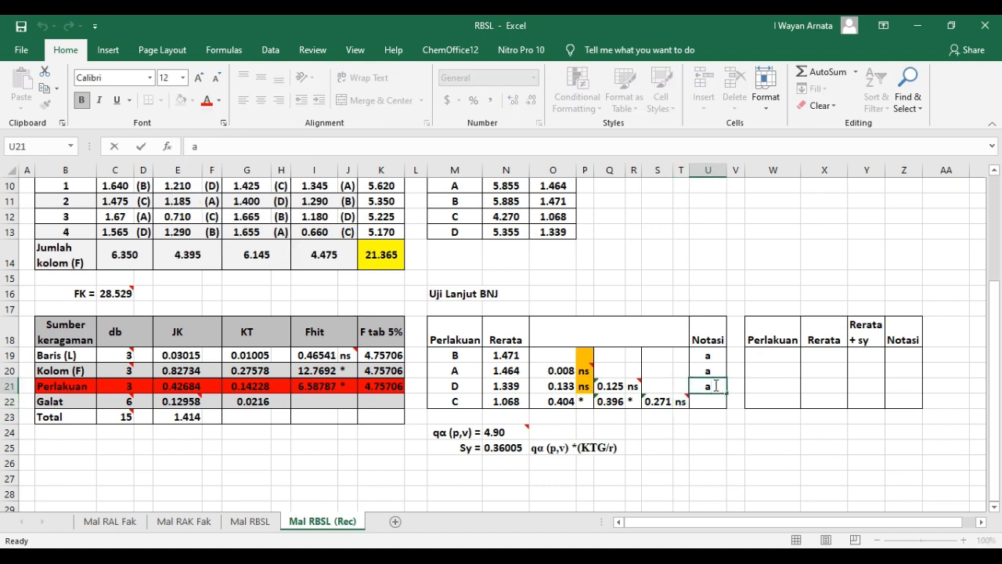
{"action": "type", "text": "b"}
{"action": "key", "text": "Return"}
{"action": "type", "text": "b"}
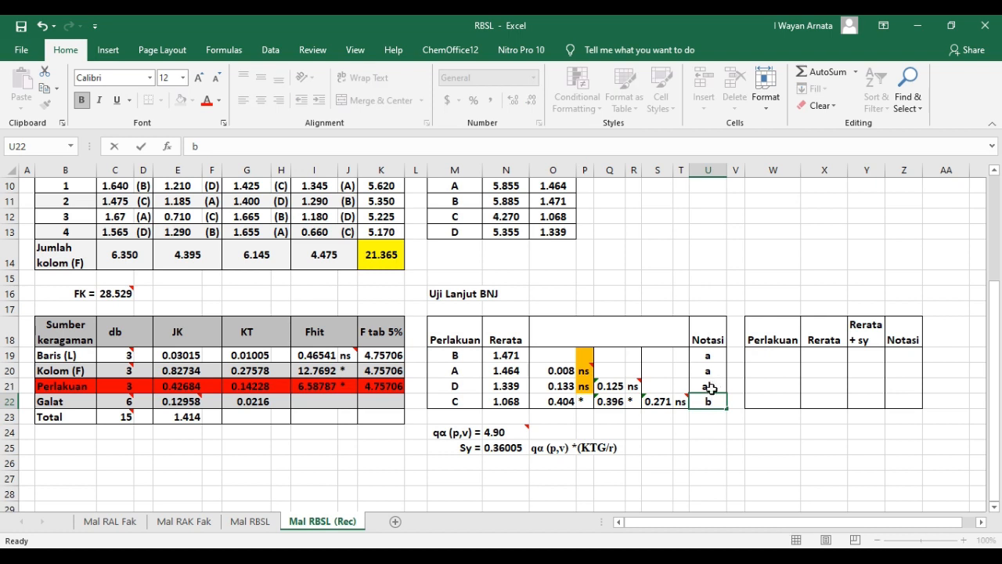
{"action": "left_click", "coordinate": [695, 460]}
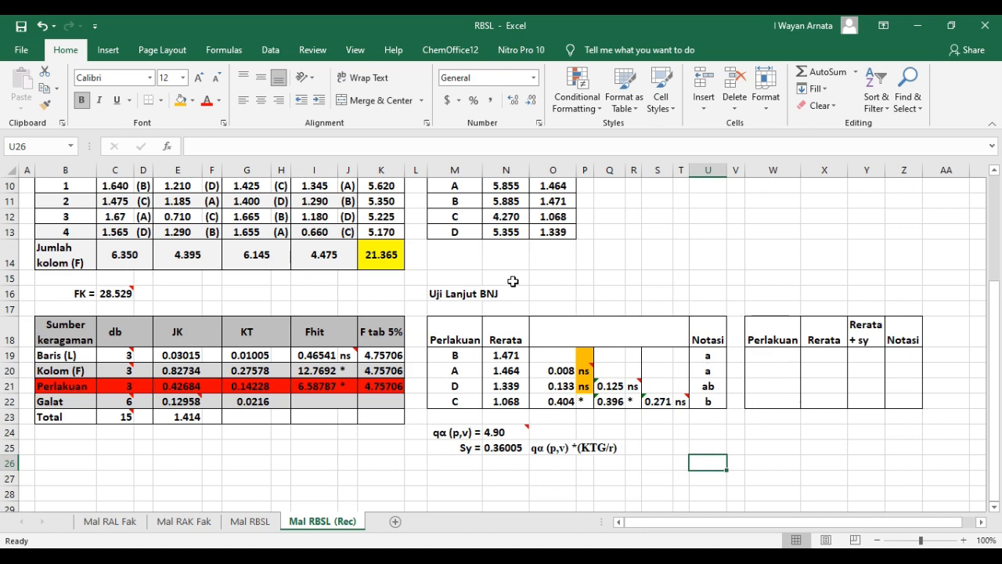
Copy the treatment labels A to D from M10:M13 and paste them as values into W19:W22
{"action": "scroll", "coordinate": [512, 281], "scroll_direction": "up", "scroll_amount": 1}
{"action": "left_click_drag", "start_coordinate": [453, 229], "coordinate": [459, 278]}
{"action": "key", "text": "ctrl+c"}
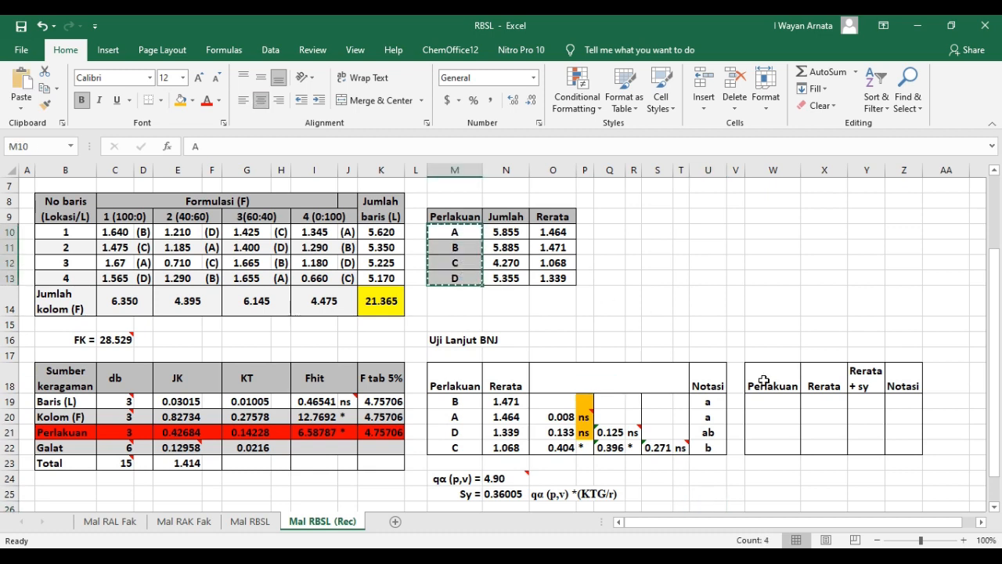
{"action": "left_click", "coordinate": [765, 399]}
{"action": "right_click", "coordinate": [767, 399]}
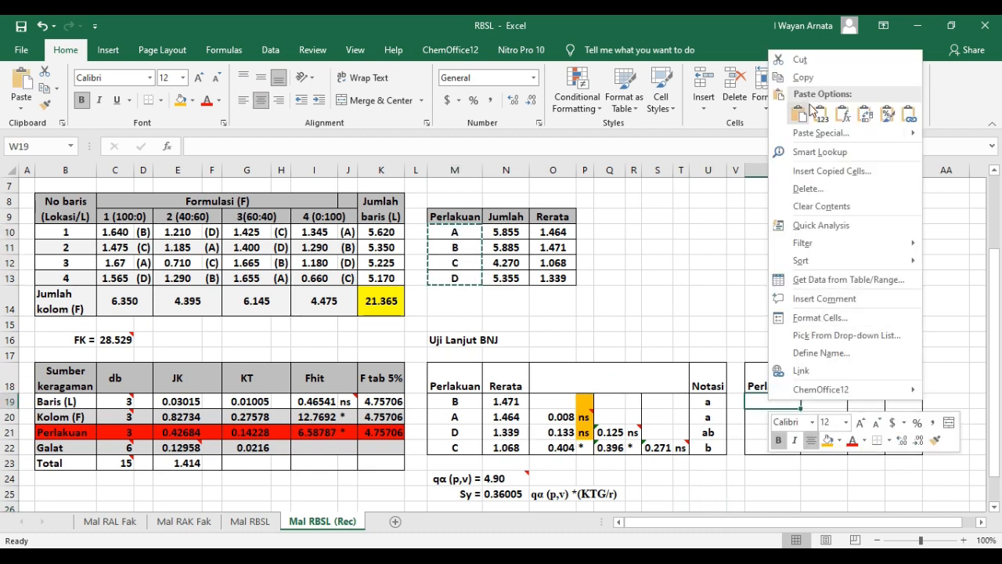
{"action": "left_click", "coordinate": [820, 114]}
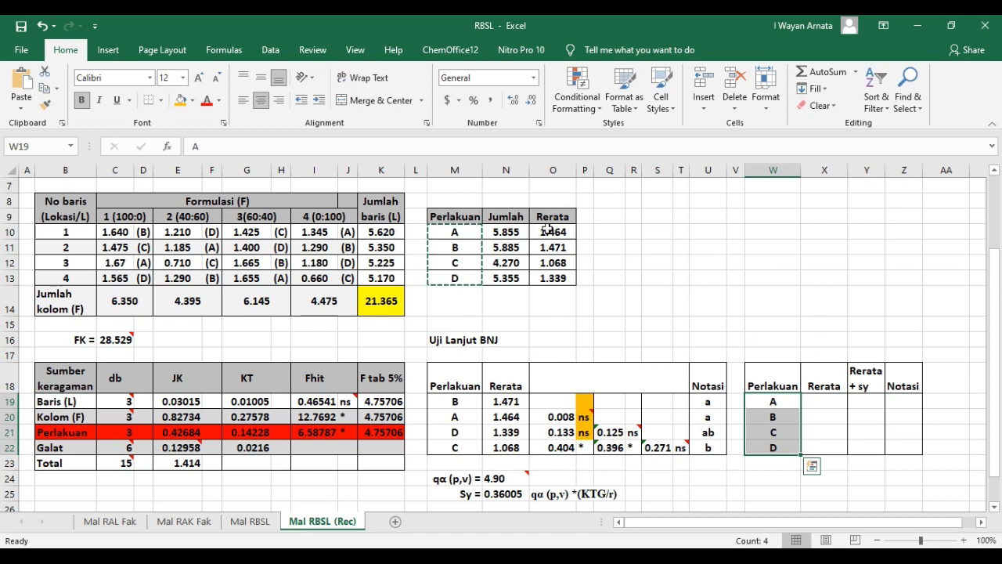
Copy the treatment means from O10:O13 and paste them as values into the Rerata column at X19:X22
{"action": "left_click_drag", "start_coordinate": [550, 230], "coordinate": [552, 278]}
{"action": "key", "text": "ctrl+c"}
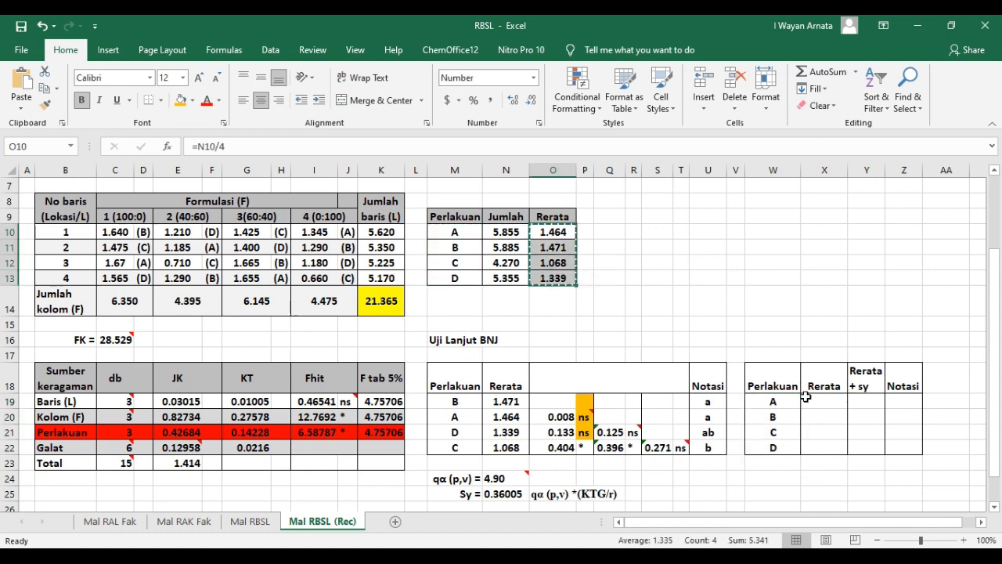
{"action": "left_click", "coordinate": [814, 401]}
{"action": "right_click", "coordinate": [814, 400]}
{"action": "left_click", "coordinate": [867, 117]}
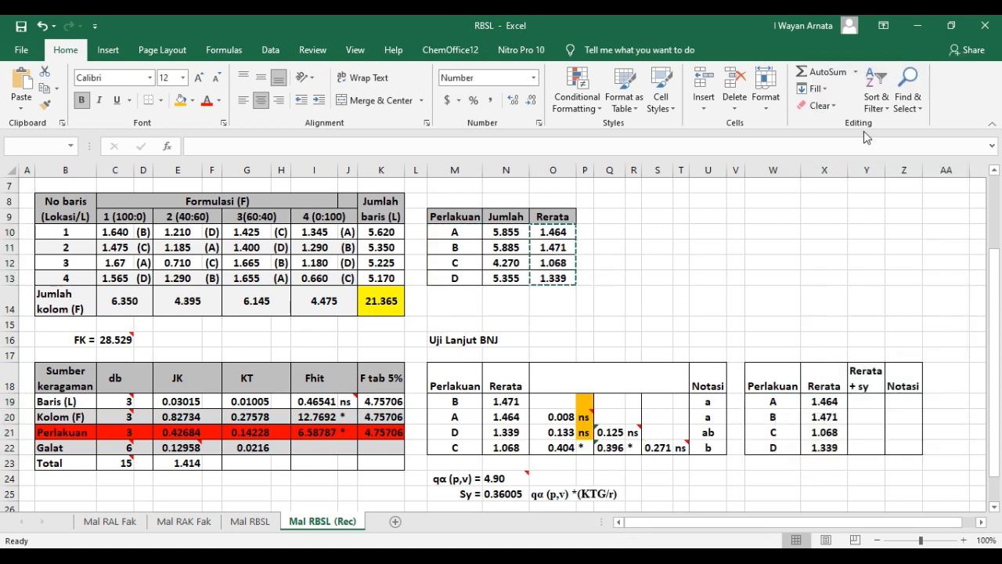
{"action": "scroll", "coordinate": [901, 518], "scroll_direction": "right", "scroll_amount": 1}
{"action": "scroll", "coordinate": [908, 467], "scroll_direction": "down", "scroll_amount": 1}
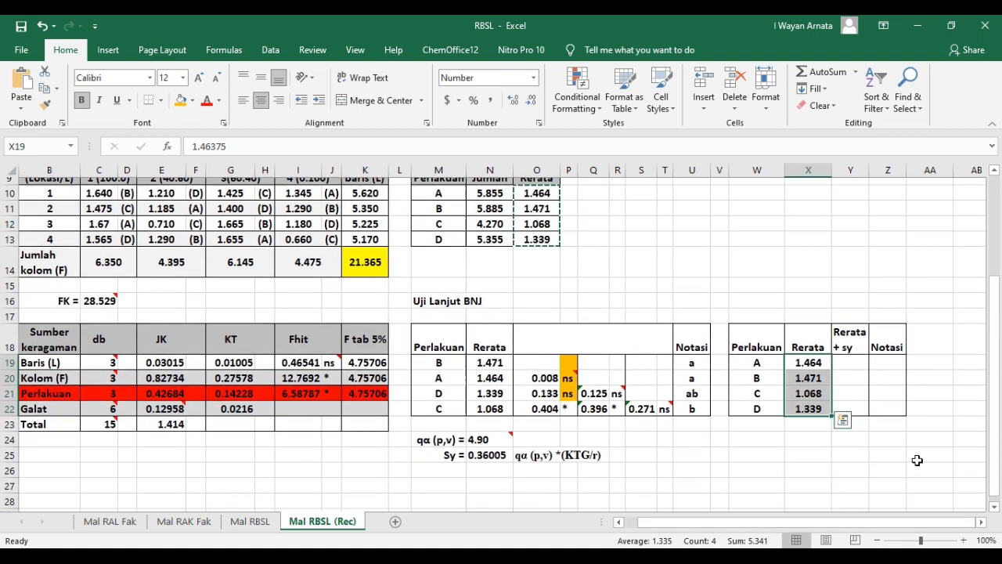
{"action": "left_click", "coordinate": [902, 468]}
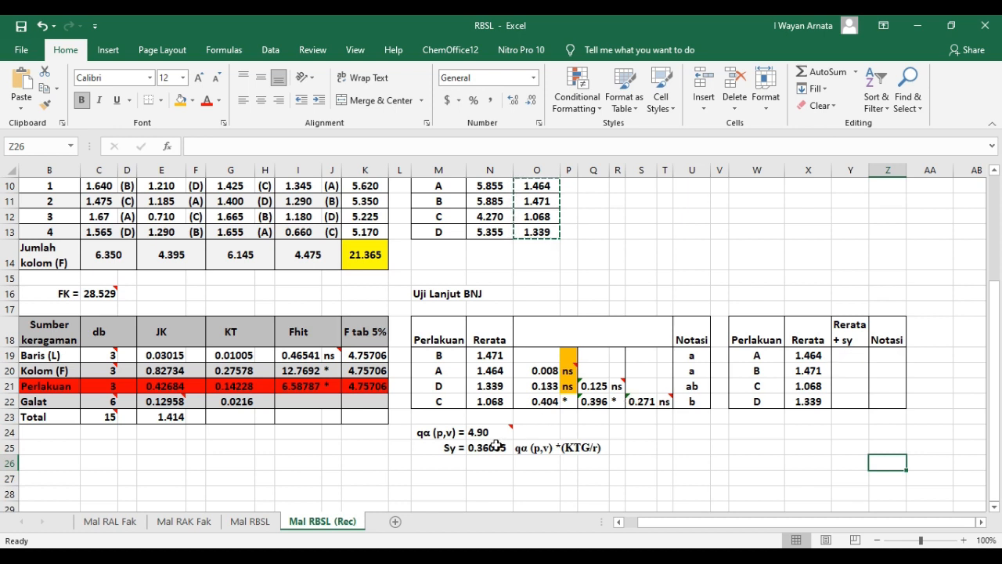
Calculate Rerata + sy for treatment A in Y19 with =X19+$N$25 and review the formula
{"action": "left_click", "coordinate": [850, 357]}
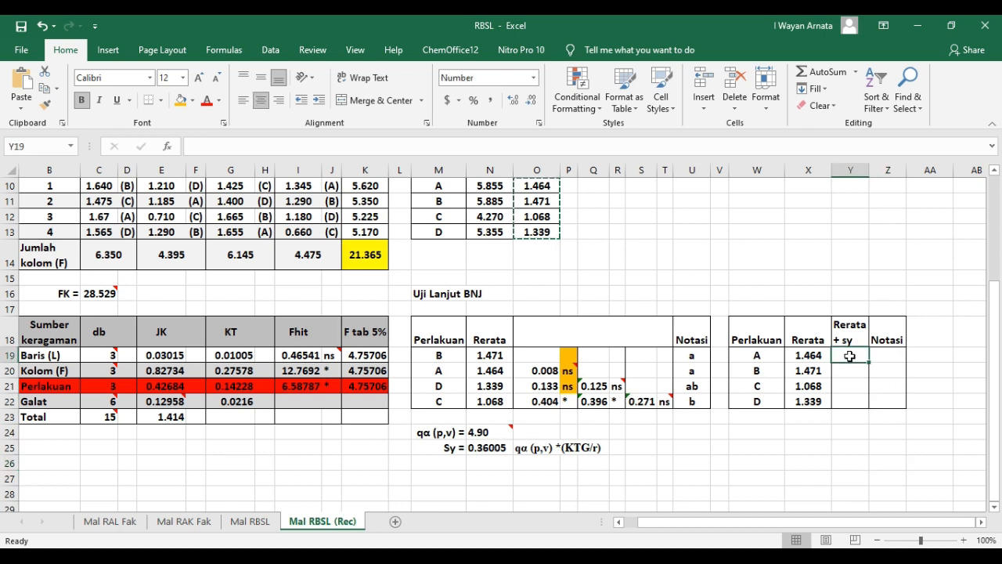
{"action": "type", "text": "="}
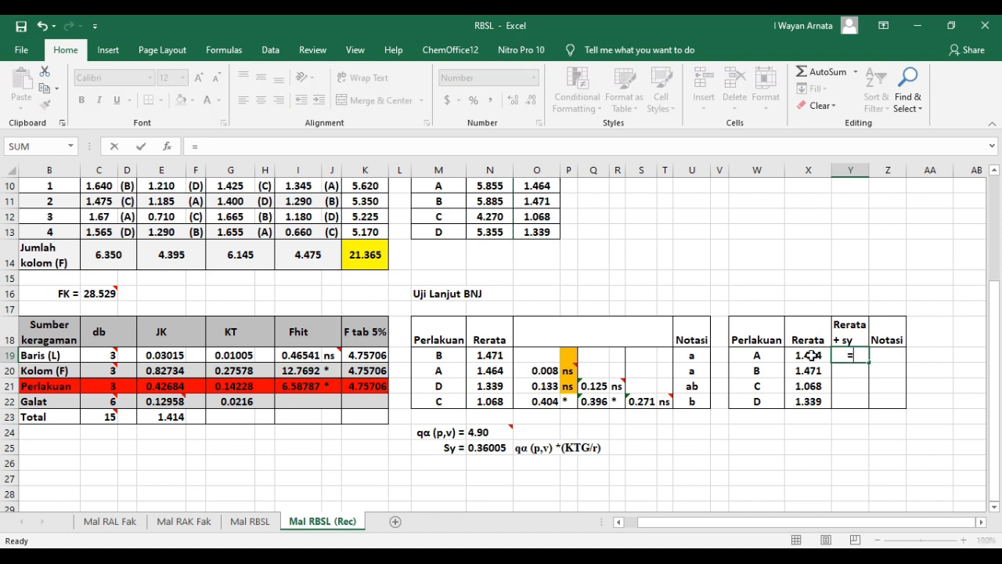
{"action": "left_click", "coordinate": [811, 355]}
{"action": "type", "text": "+"}
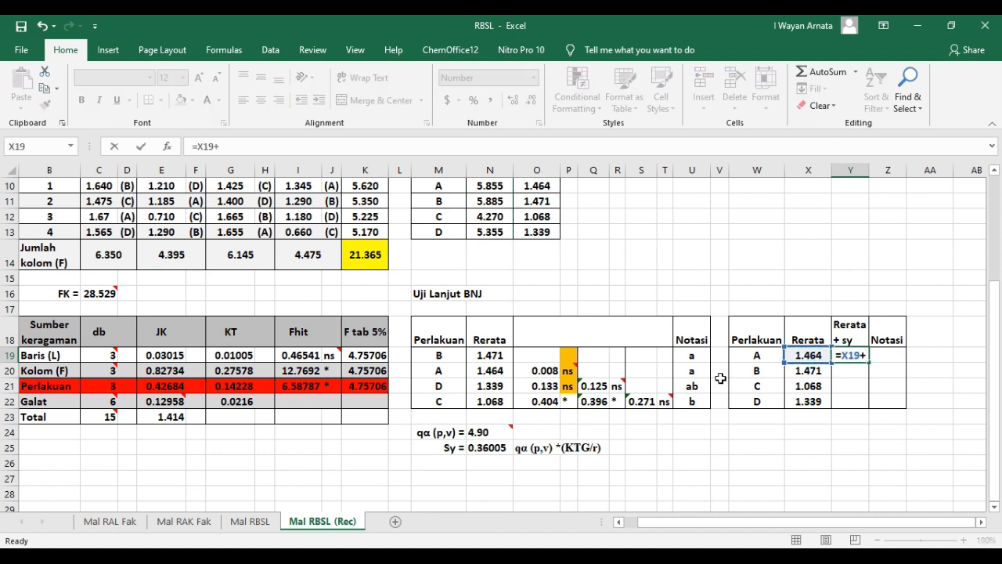
{"action": "left_click", "coordinate": [492, 448]}
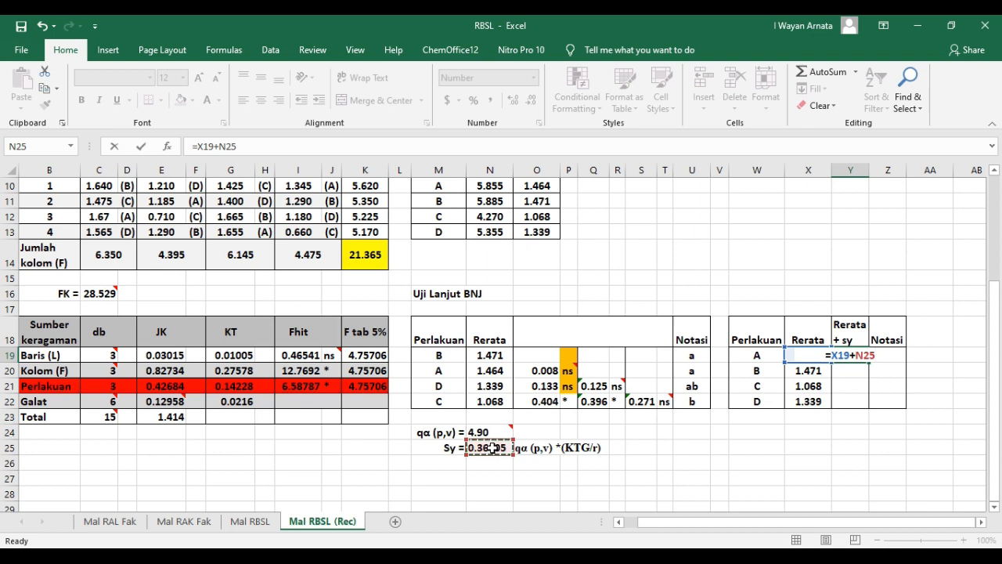
{"action": "key", "text": "F4"}
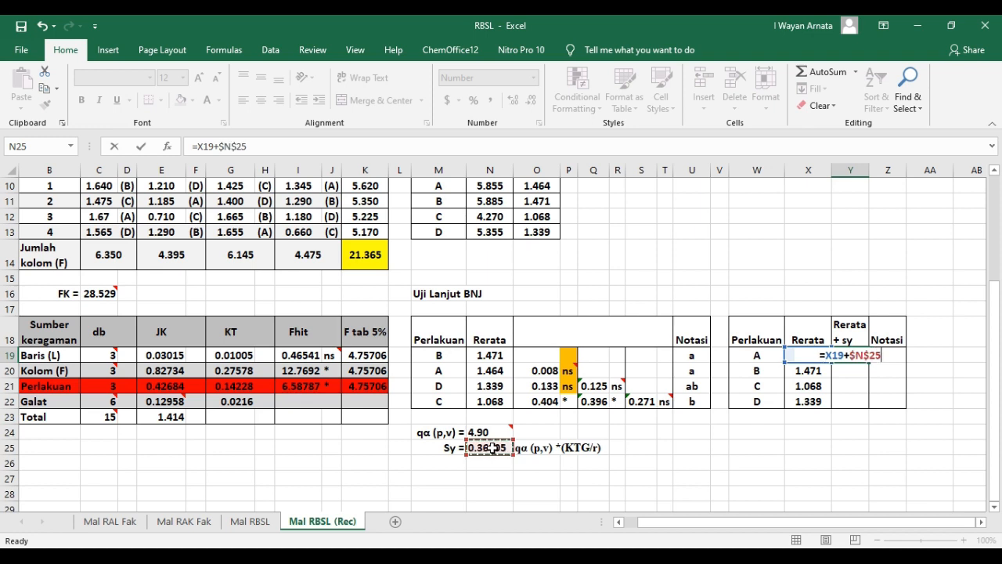
{"action": "key", "text": "Return"}
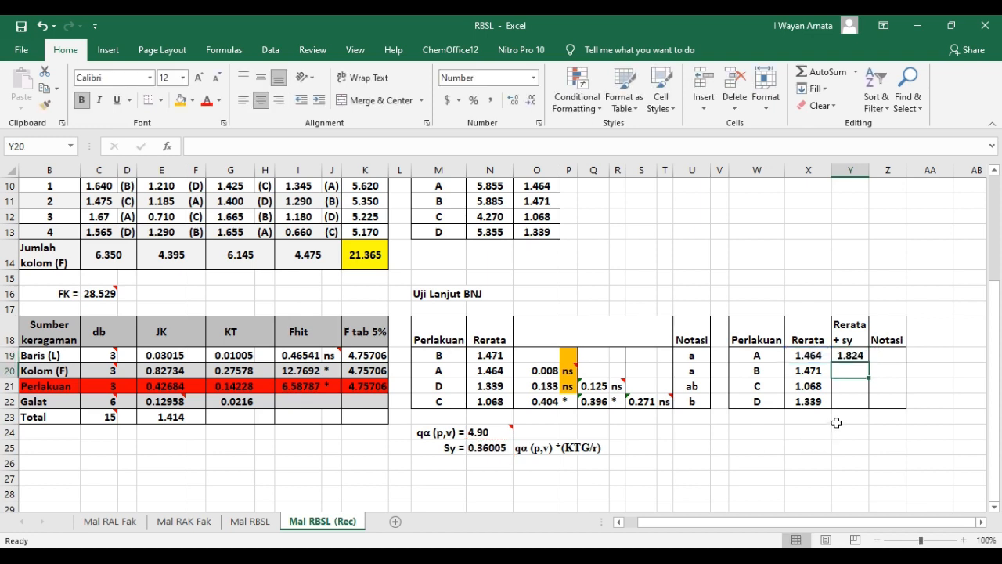
{"action": "left_click", "coordinate": [854, 354]}
{"action": "left_click", "coordinate": [288, 145]}
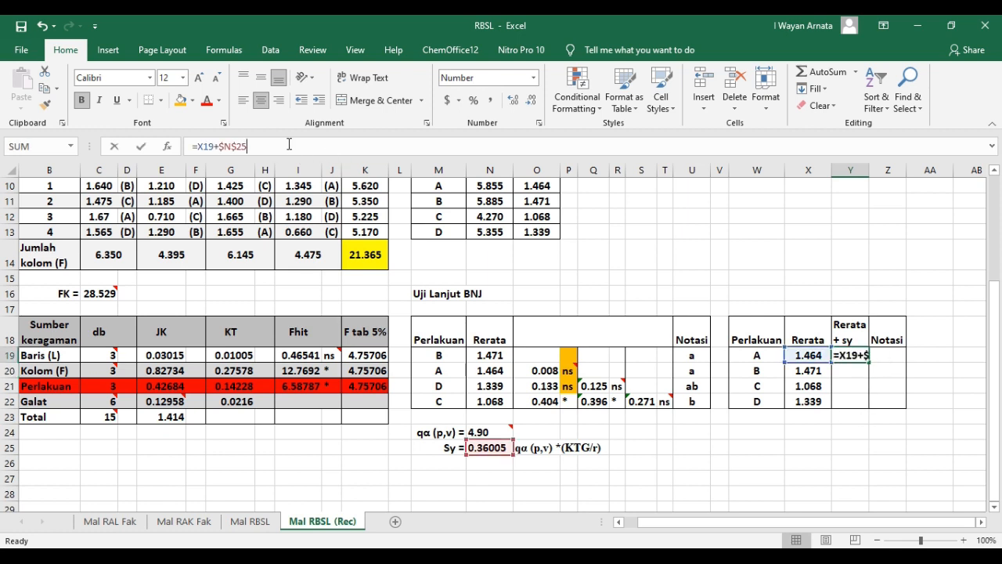
{"action": "left_click", "coordinate": [751, 443]}
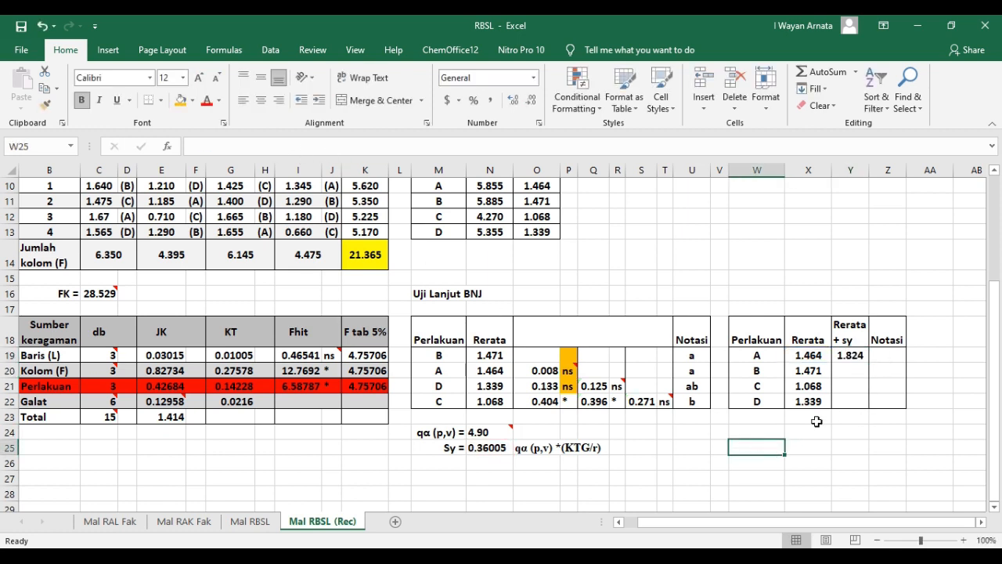
Sort the treatments and means in W18:X22 by Rerata in ascending order, treating the first row as headers
{"action": "left_click", "coordinate": [806, 357]}
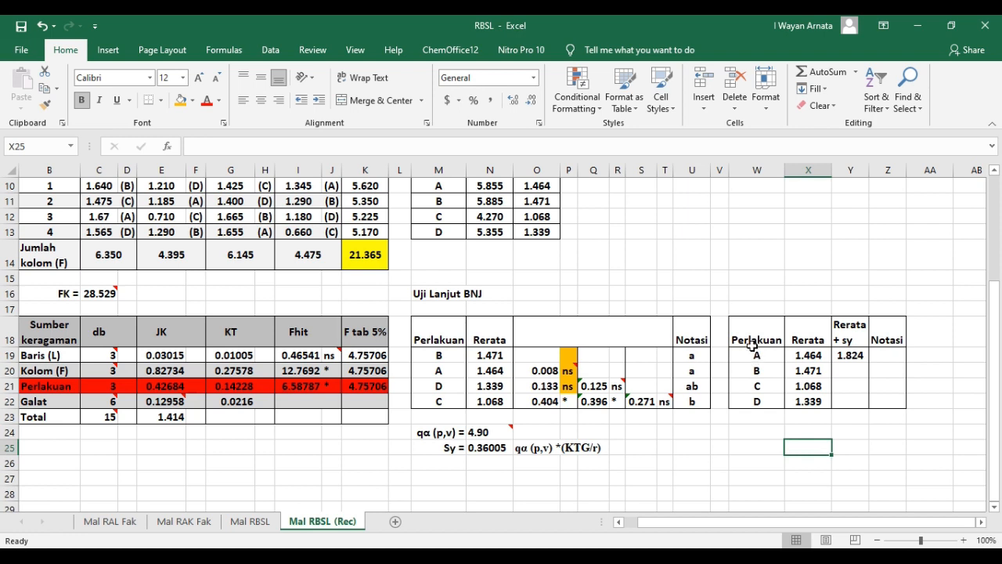
{"action": "left_click", "coordinate": [753, 341]}
{"action": "left_click_drag", "start_coordinate": [791, 356], "coordinate": [796, 401]}
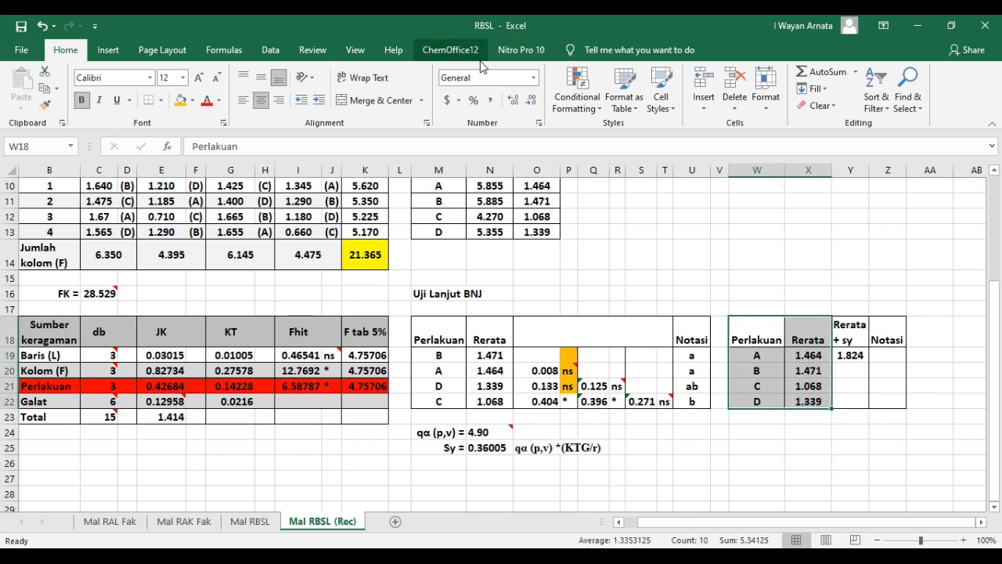
{"action": "left_click", "coordinate": [270, 50]}
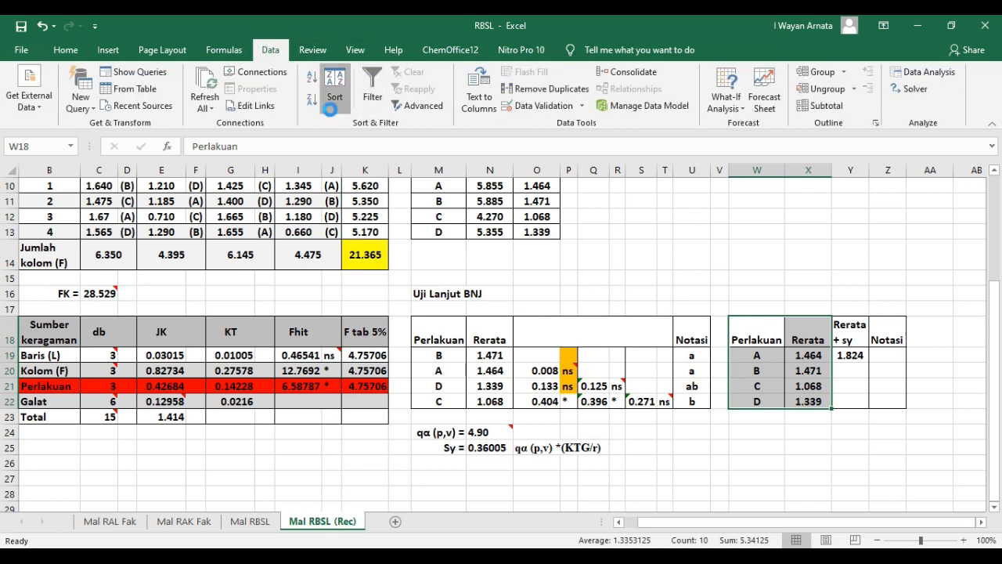
{"action": "left_click", "coordinate": [329, 109]}
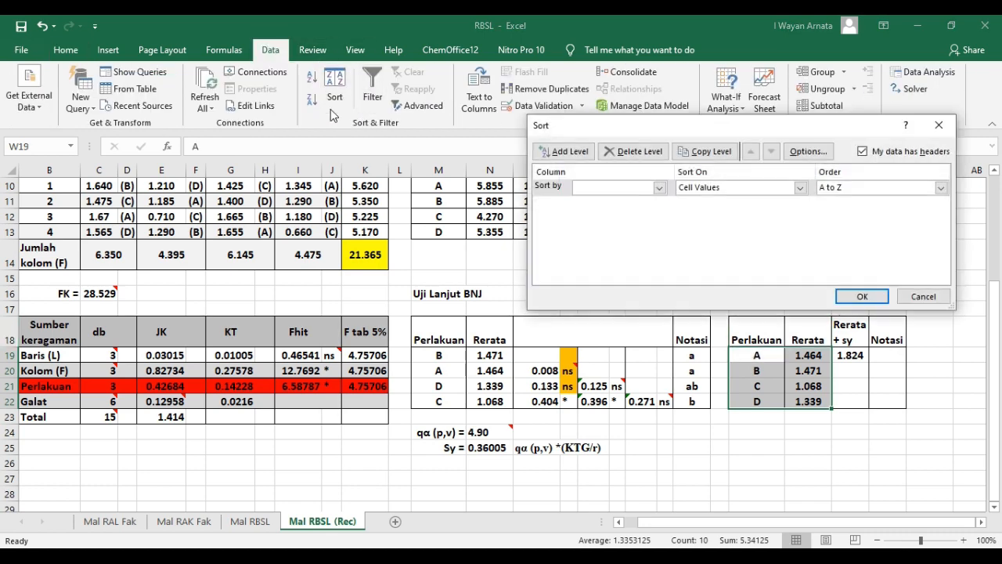
{"action": "left_click", "coordinate": [659, 188]}
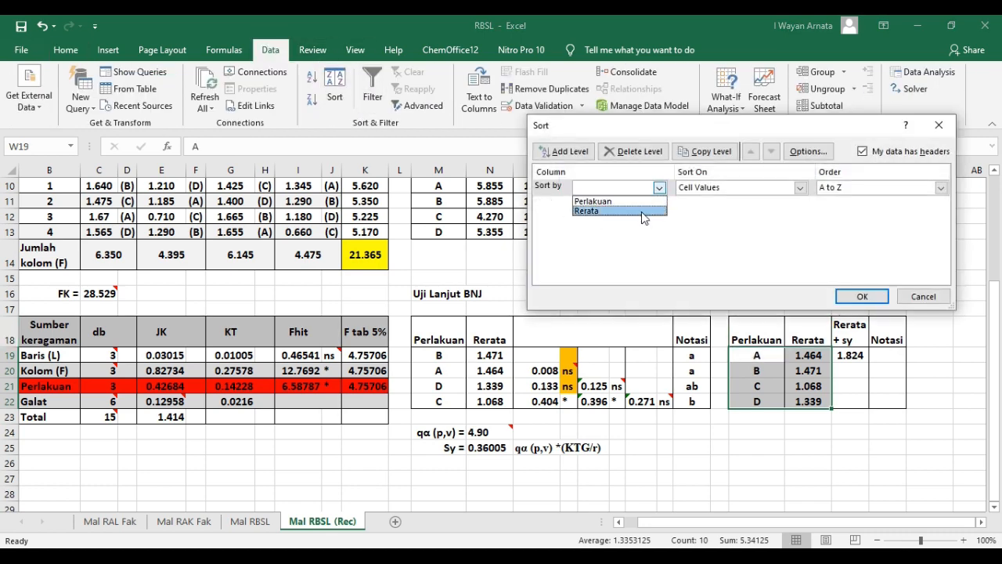
{"action": "left_click", "coordinate": [641, 211]}
{"action": "left_click", "coordinate": [863, 296]}
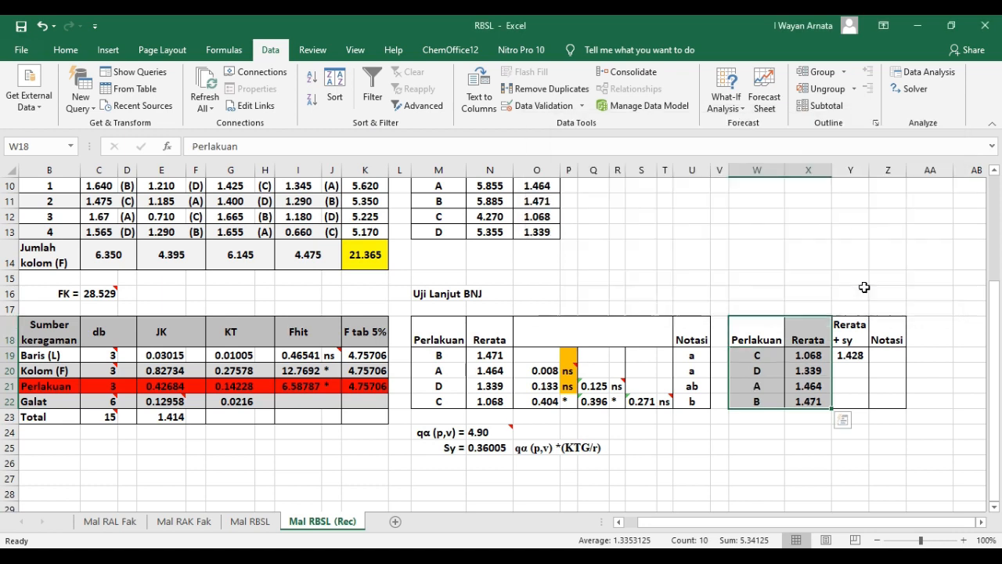
{"action": "left_click_drag", "start_coordinate": [885, 431], "coordinate": [900, 447]}
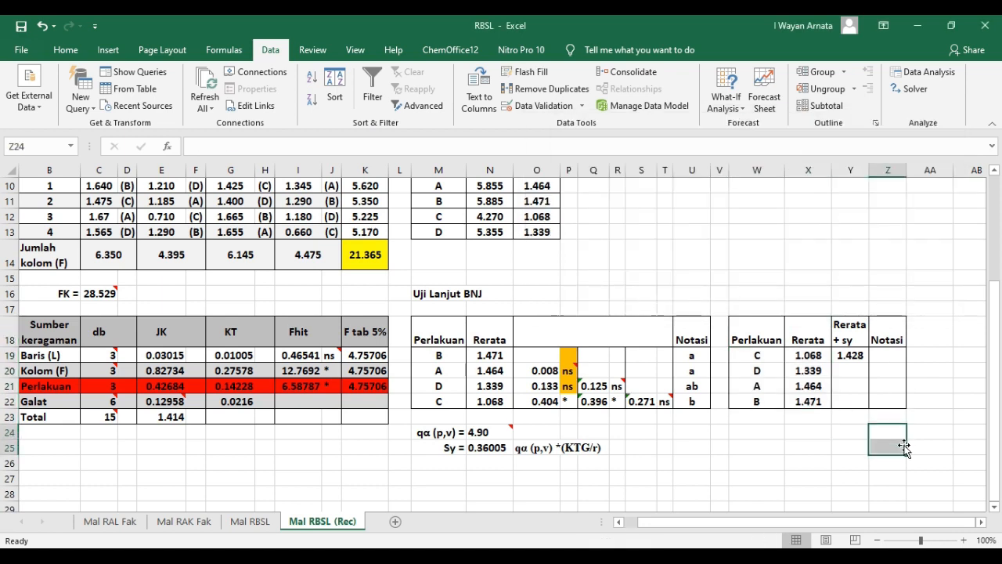
Clear the Rerata + sy value in Y19 and re-enter it for treatment C as =X19+$N$25
{"action": "left_click", "coordinate": [850, 356]}
{"action": "key", "text": "Delete"}
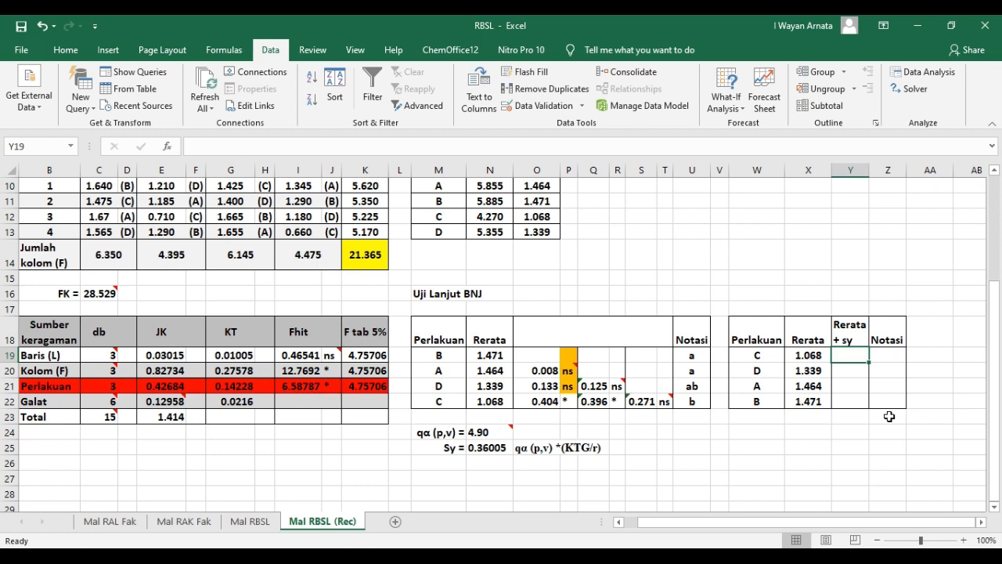
{"action": "left_click", "coordinate": [889, 463]}
{"action": "left_click", "coordinate": [852, 355]}
{"action": "type", "text": "="}
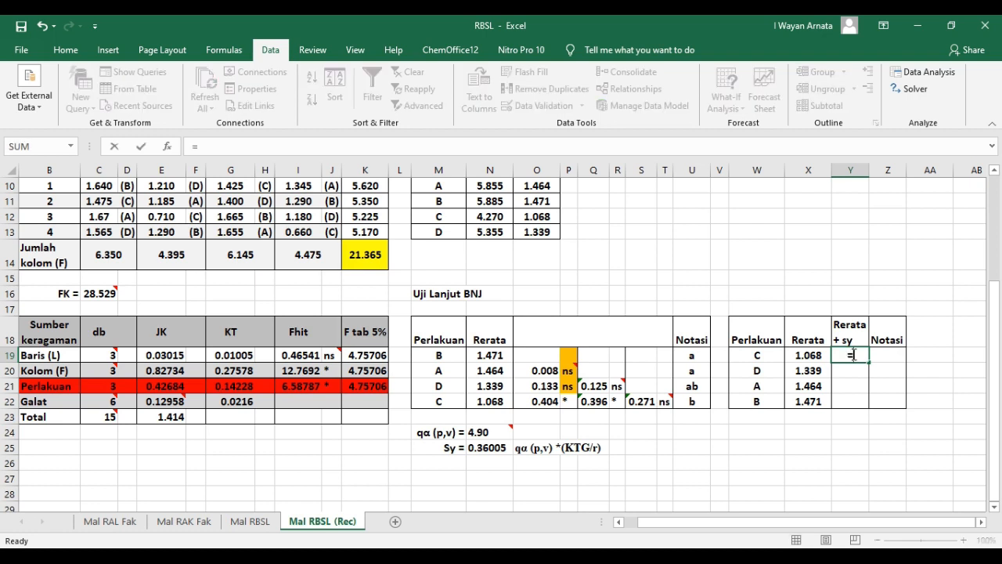
{"action": "left_click", "coordinate": [806, 355]}
{"action": "type", "text": "+"}
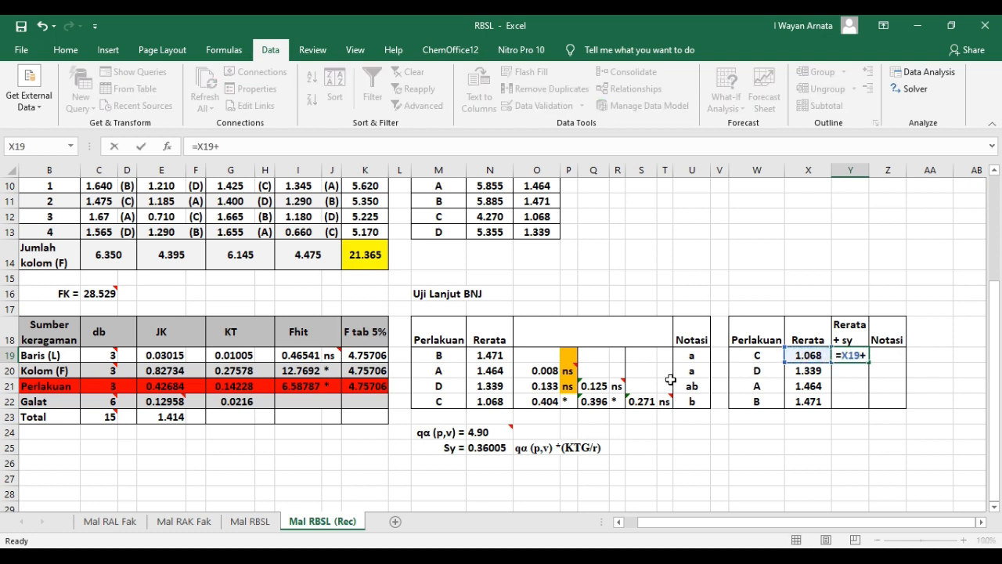
{"action": "left_click", "coordinate": [487, 447]}
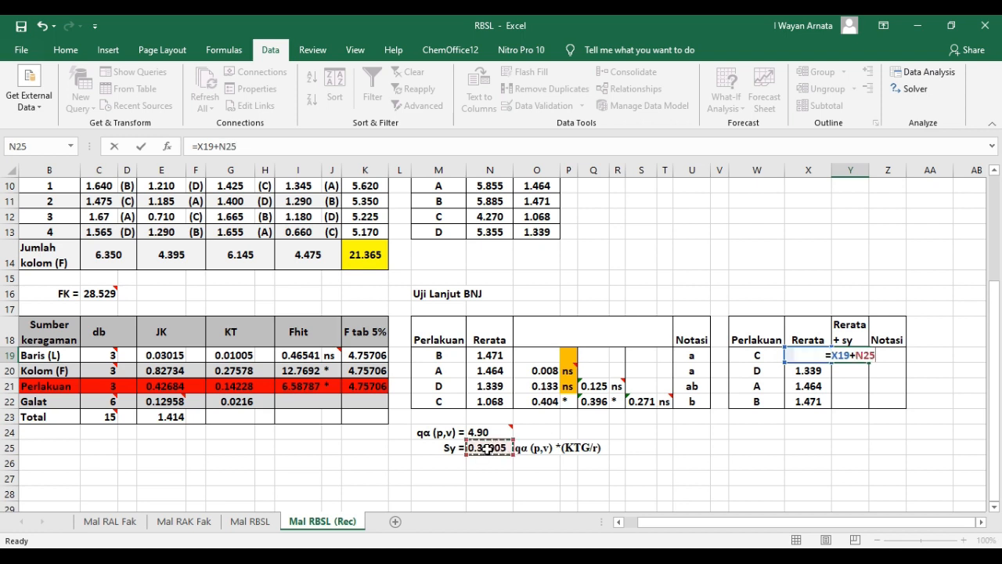
{"action": "key", "text": "Return"}
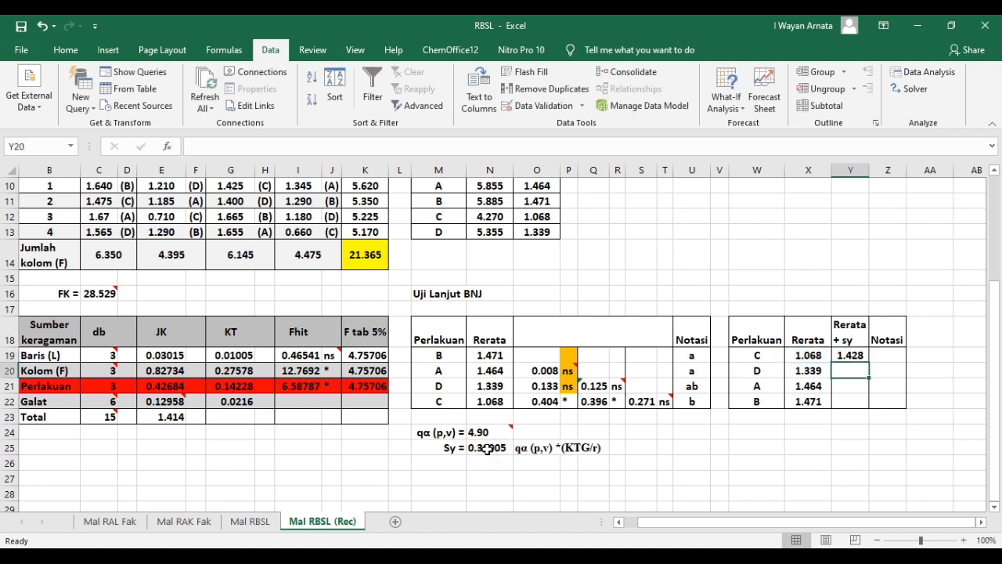
Enter the notation a for treatments C and D in Z19:Z20, comparing D's mean with C's Rerata + sy
{"action": "left_click", "coordinate": [883, 357]}
{"action": "type", "text": "a"}
{"action": "left_click", "coordinate": [894, 429]}
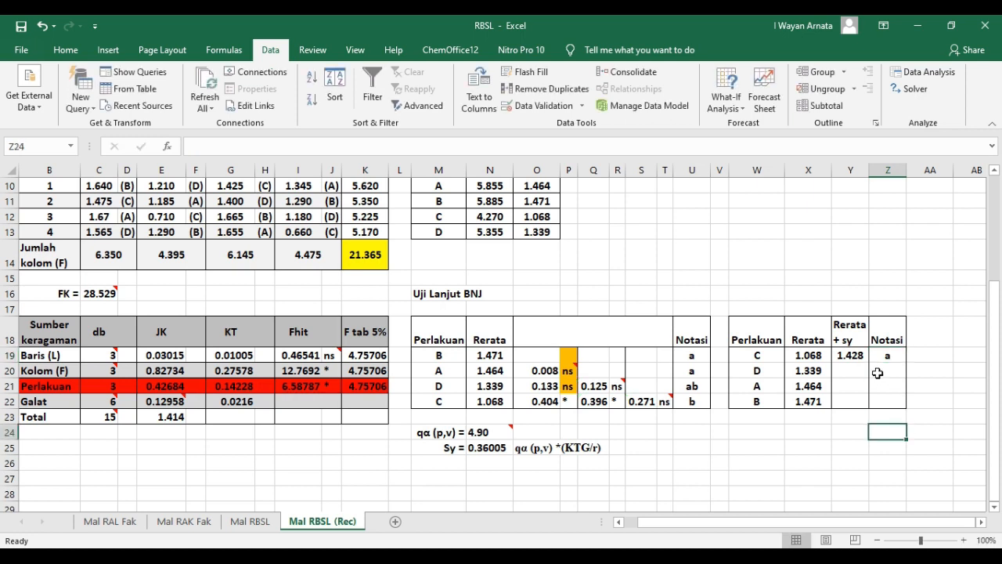
{"action": "left_click", "coordinate": [855, 352]}
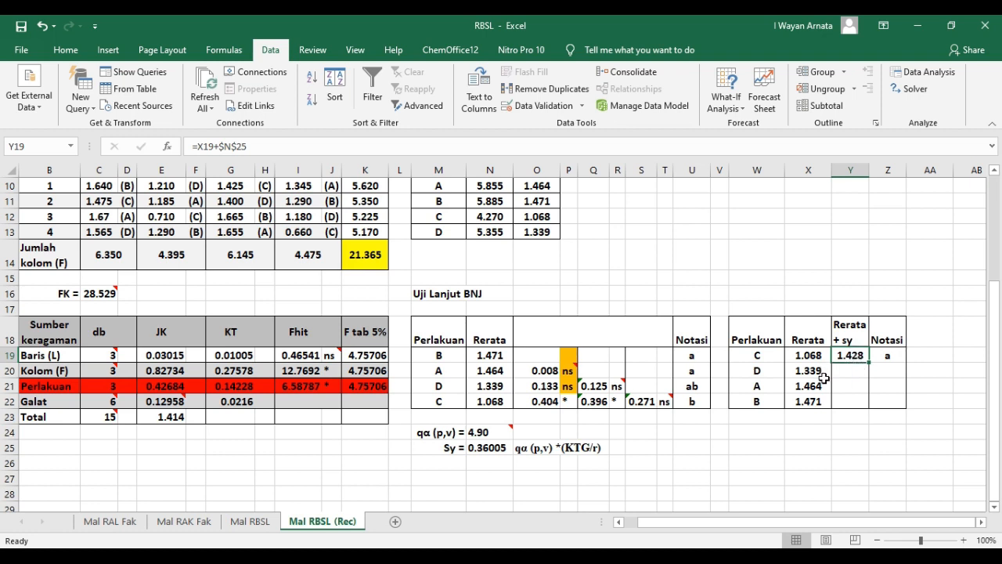
{"action": "left_click", "coordinate": [814, 372]}
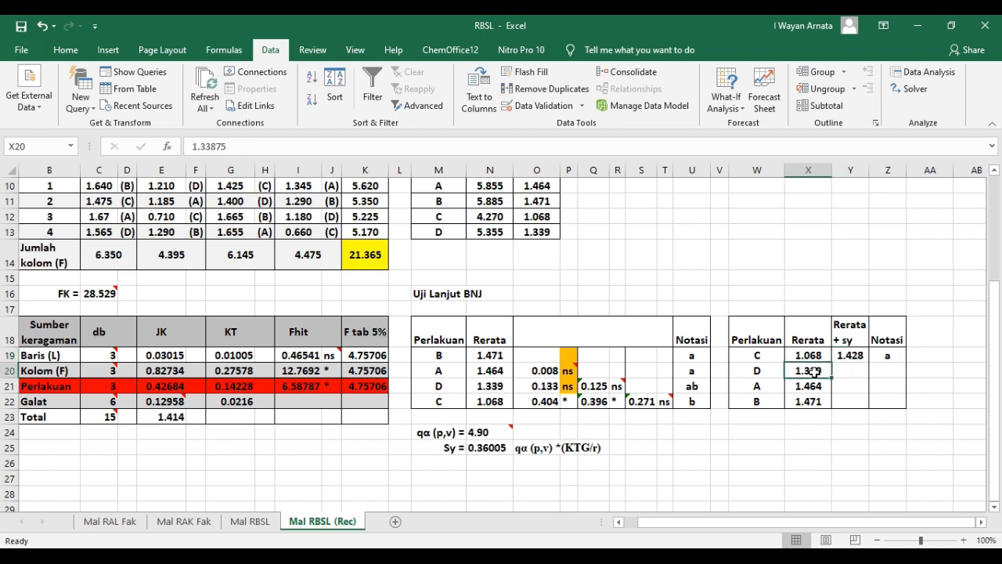
{"action": "left_click", "coordinate": [891, 369]}
{"action": "type", "text": "a"}
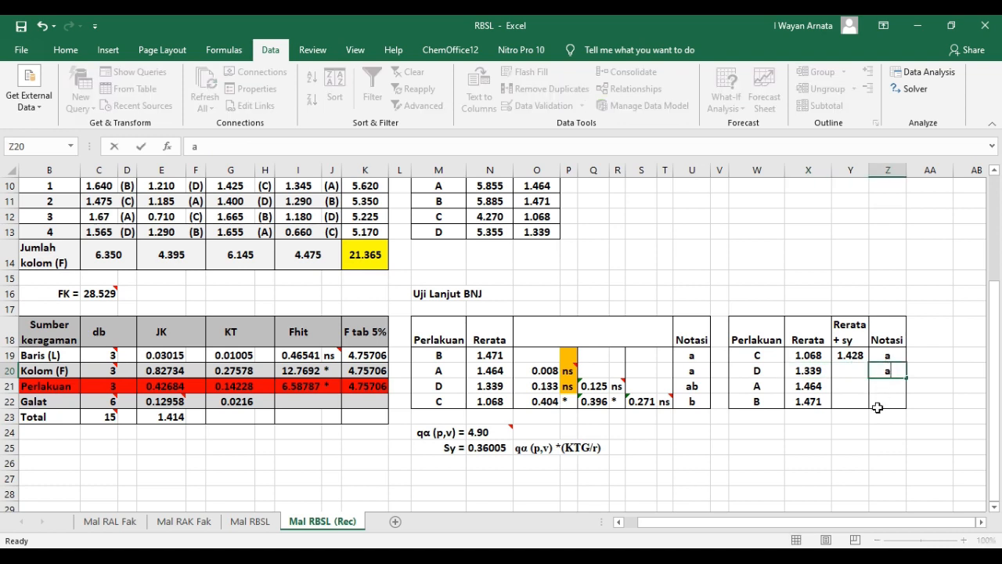
{"action": "key", "text": "Return"}
{"action": "key", "text": "Return"}
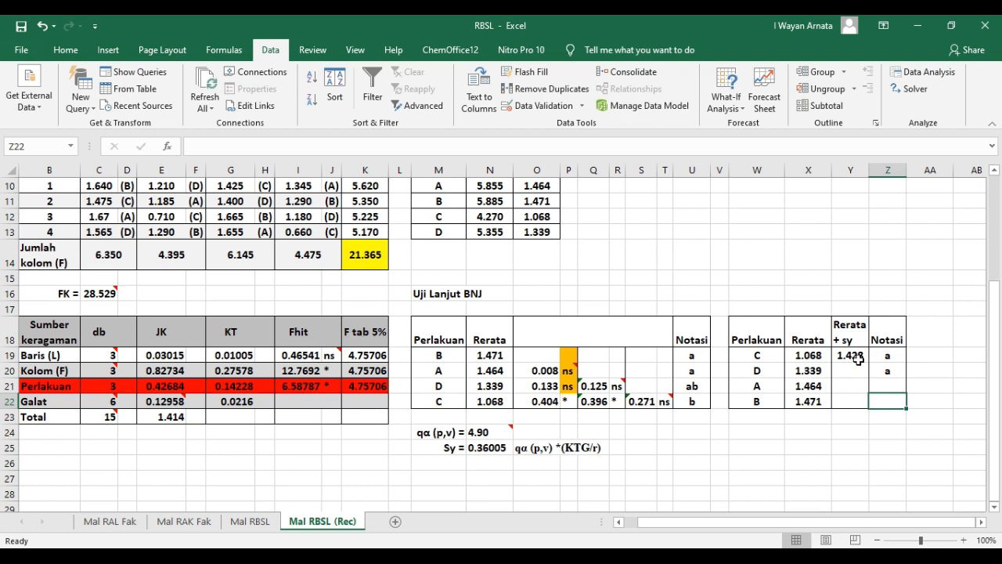
Fill the Rerata + sy formula from Y19 into Y20 for treatment D and check its cell references
{"action": "left_click", "coordinate": [816, 387]}
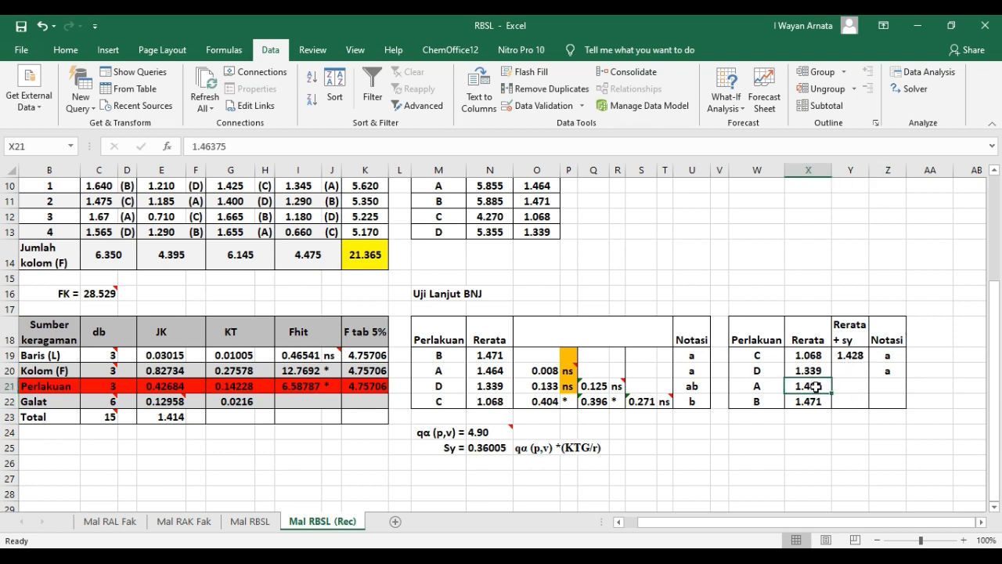
{"action": "left_click", "coordinate": [892, 385]}
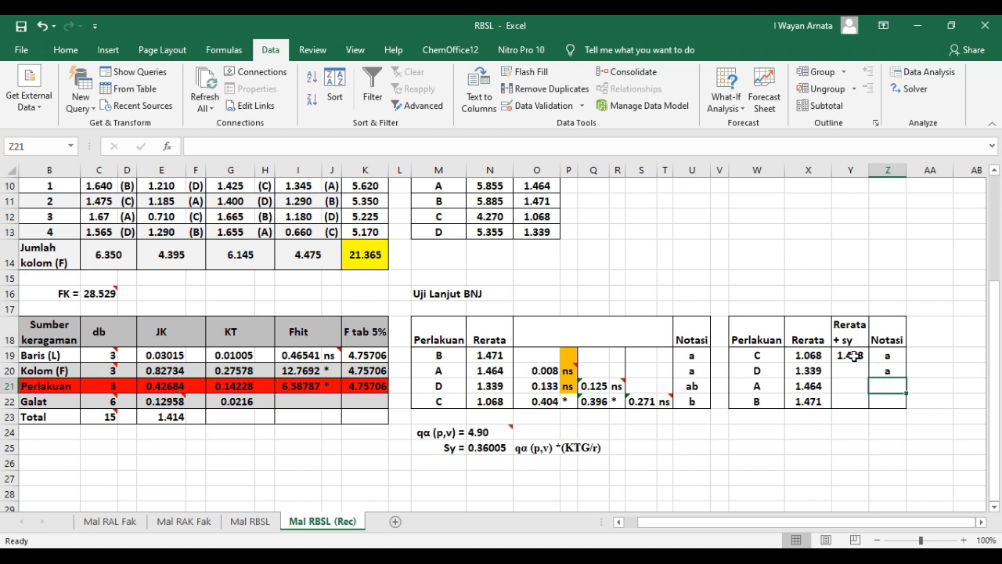
{"action": "left_click", "coordinate": [853, 355]}
{"action": "left_click_drag", "start_coordinate": [866, 371], "coordinate": [861, 378]}
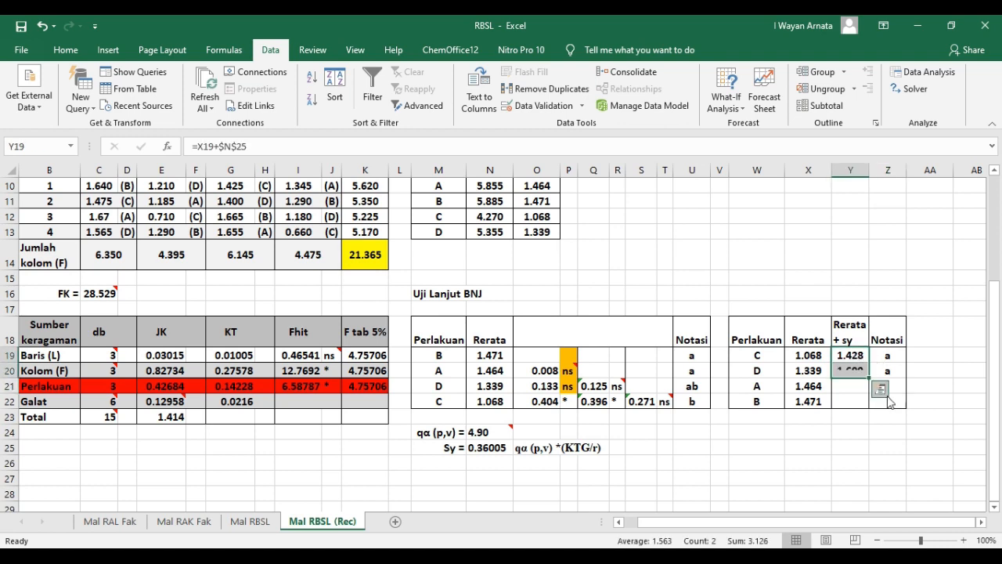
{"action": "left_click", "coordinate": [849, 370]}
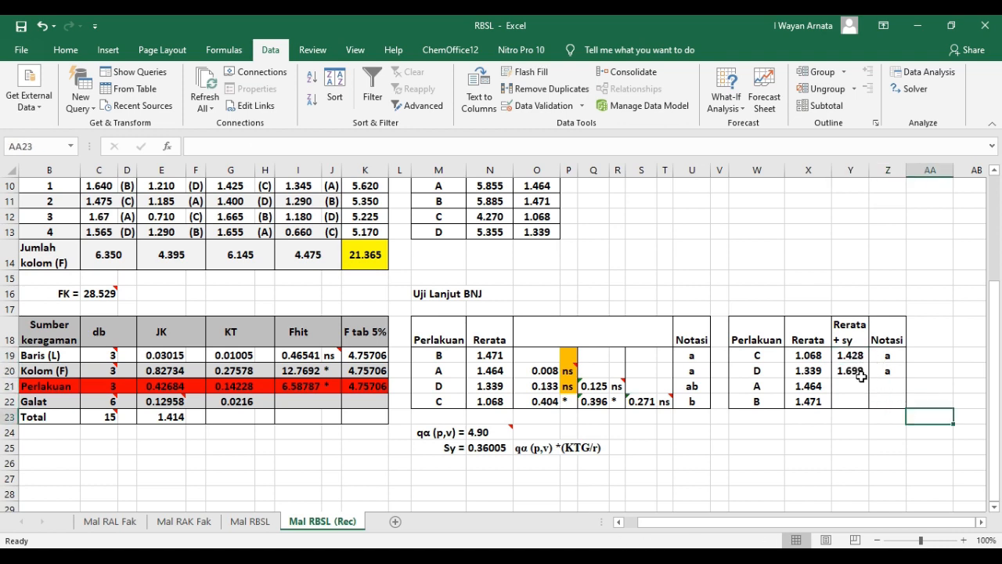
{"action": "left_click", "coordinate": [262, 147]}
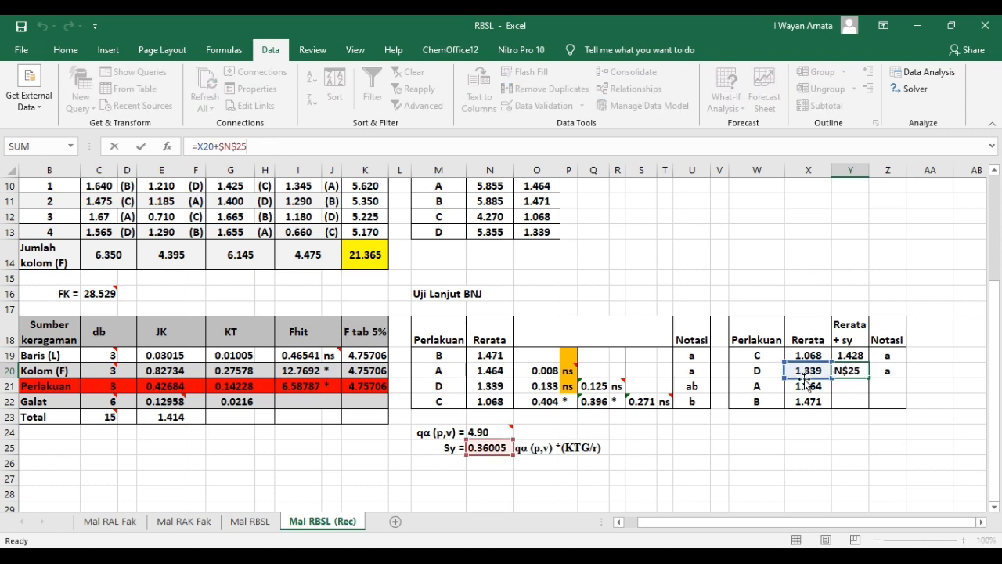
{"action": "left_click", "coordinate": [821, 489]}
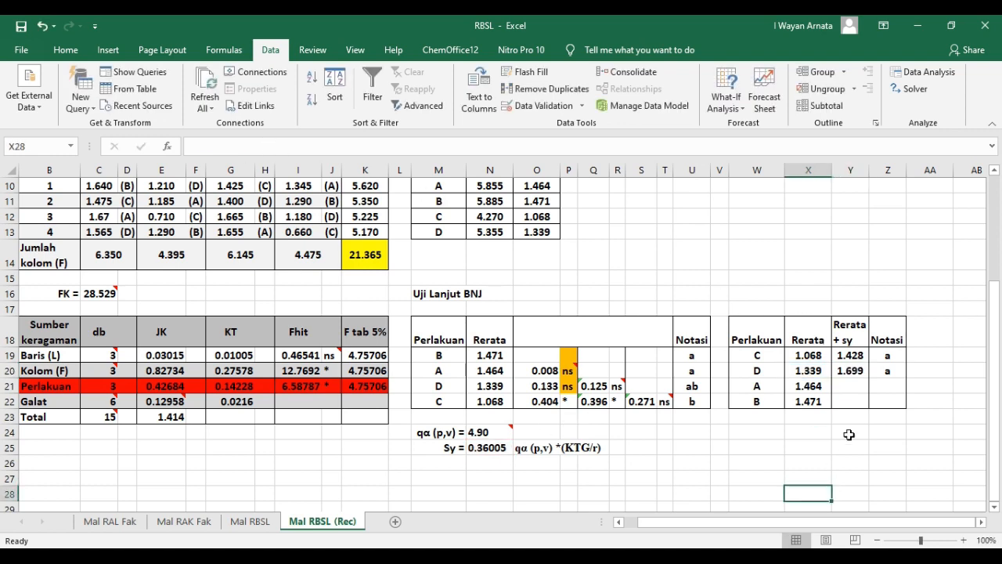
Change treatment D's notation in Z20 to ab
{"action": "double_click", "coordinate": [894, 371]}
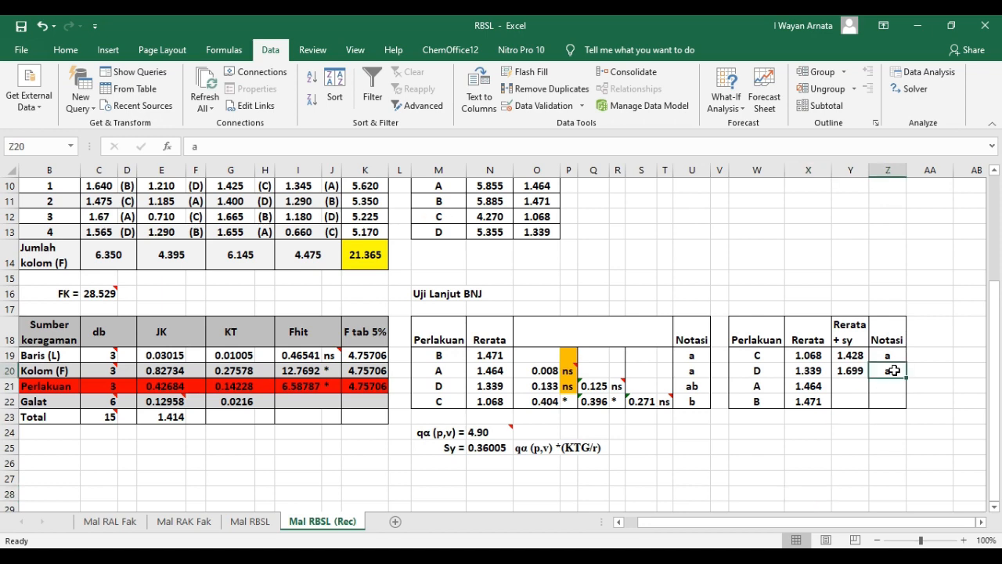
{"action": "type", "text": "b"}
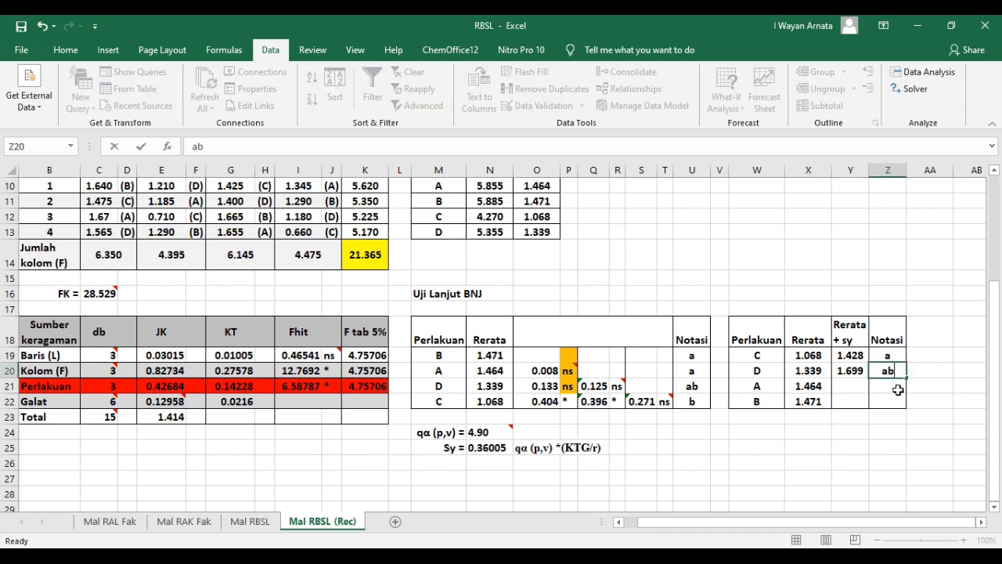
{"action": "left_click", "coordinate": [890, 431]}
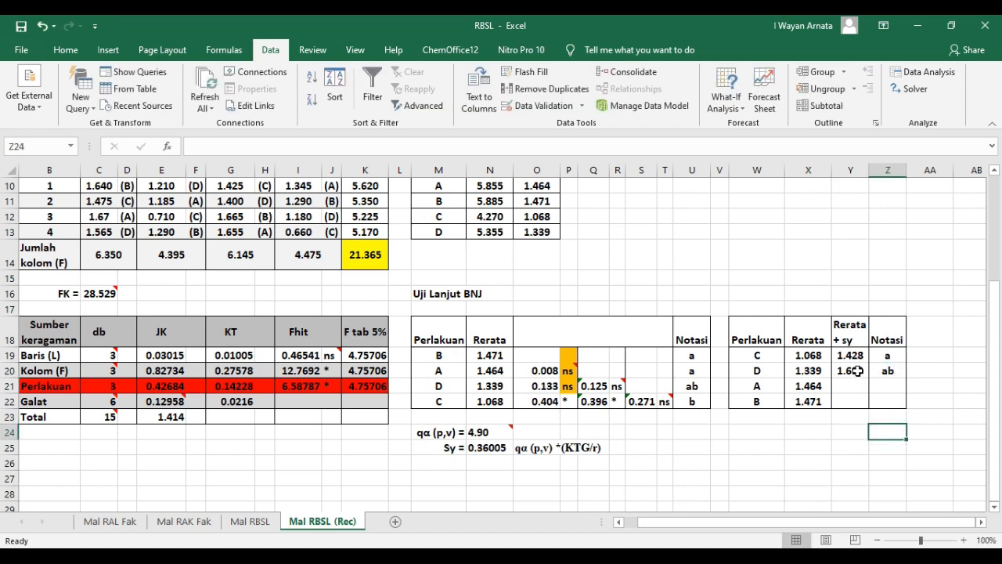
Compare treatment A's mean with D's Rerata + sy and enter the notation b for A in Z21
{"action": "left_click", "coordinate": [857, 371]}
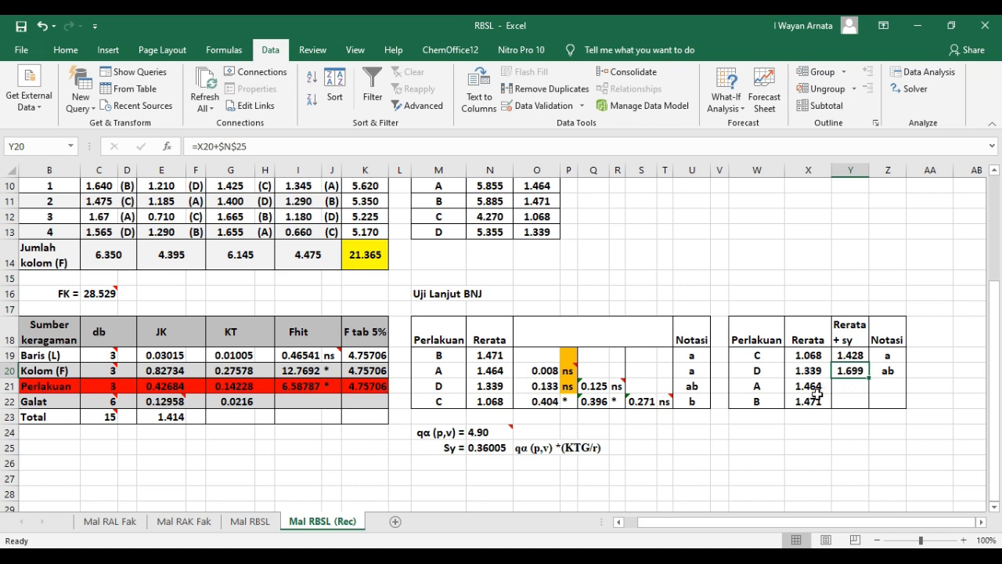
{"action": "left_click", "coordinate": [816, 385]}
{"action": "left_click", "coordinate": [892, 386]}
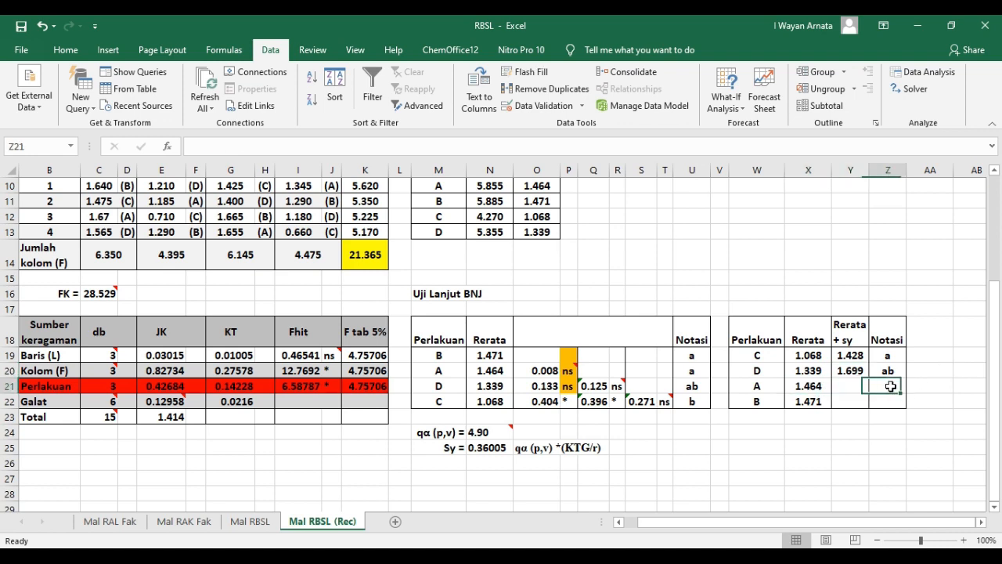
{"action": "type", "text": "b"}
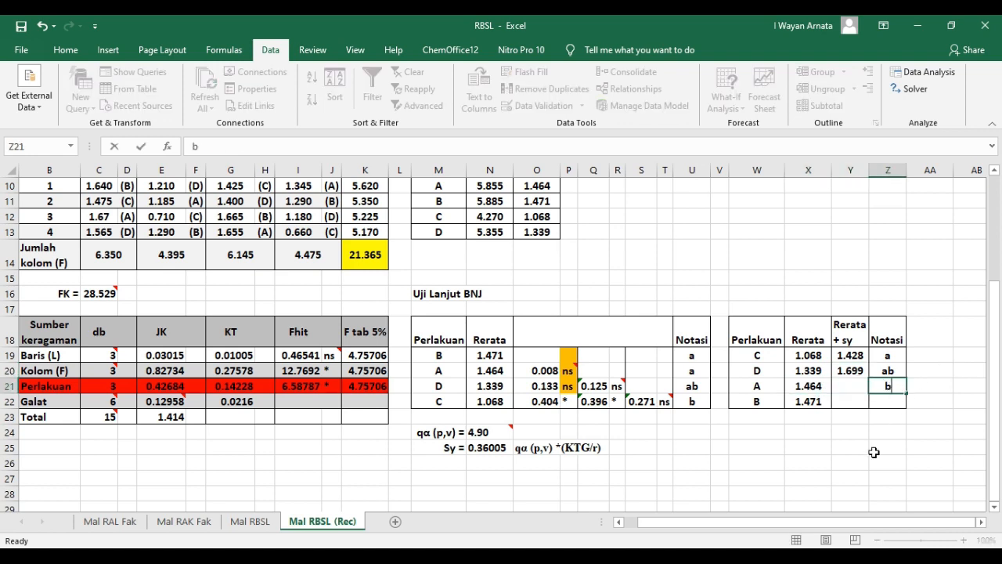
{"action": "left_click", "coordinate": [874, 451]}
Compare treatment B's mean with D's Rerata + sy and enter the notation b for B in Z22
{"action": "left_click", "coordinate": [843, 376]}
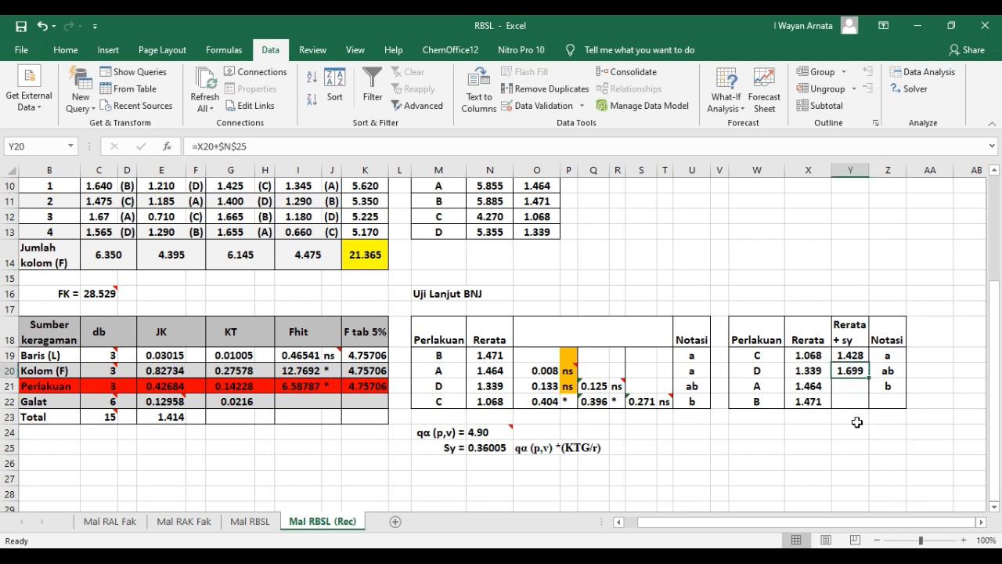
{"action": "left_click", "coordinate": [806, 401]}
{"action": "left_click", "coordinate": [893, 456]}
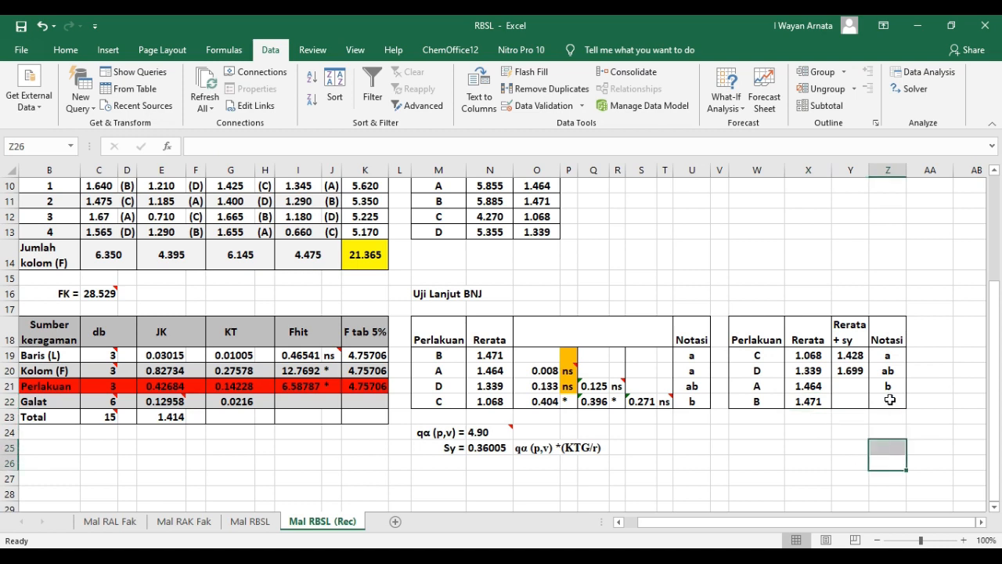
{"action": "left_click", "coordinate": [889, 400]}
{"action": "type", "text": "b"}
{"action": "left_click", "coordinate": [887, 459]}
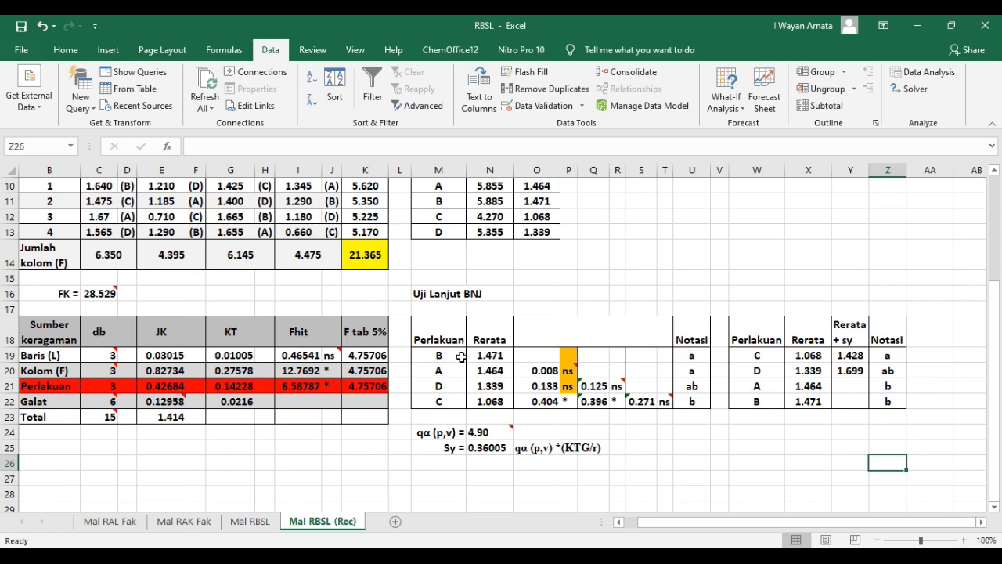
Review the first BNJ table's notations, comparing treatment D with B and A, and then D with C, along with their means
{"action": "left_click", "coordinate": [450, 386]}
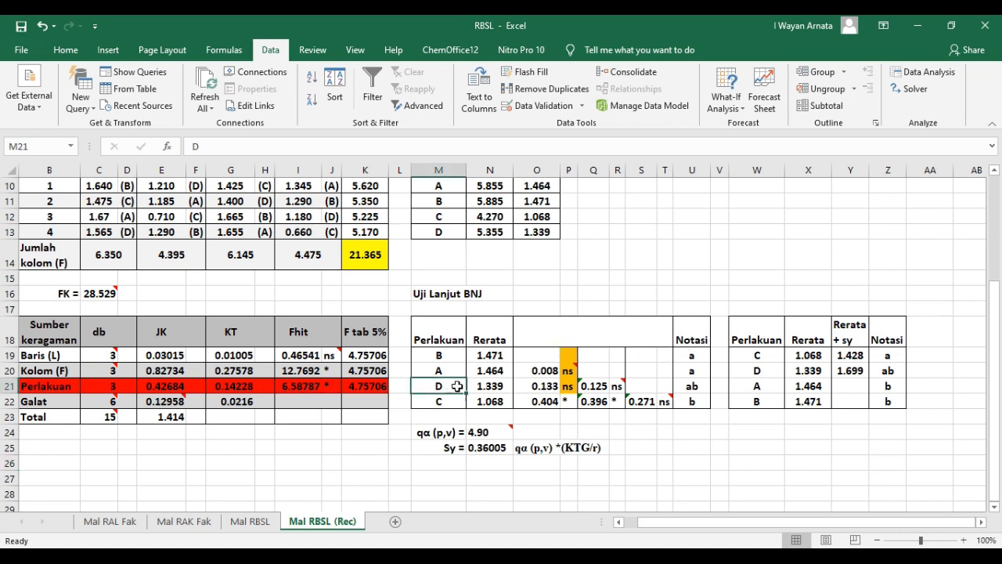
{"action": "left_click_drag", "start_coordinate": [693, 353], "coordinate": [694, 384]}
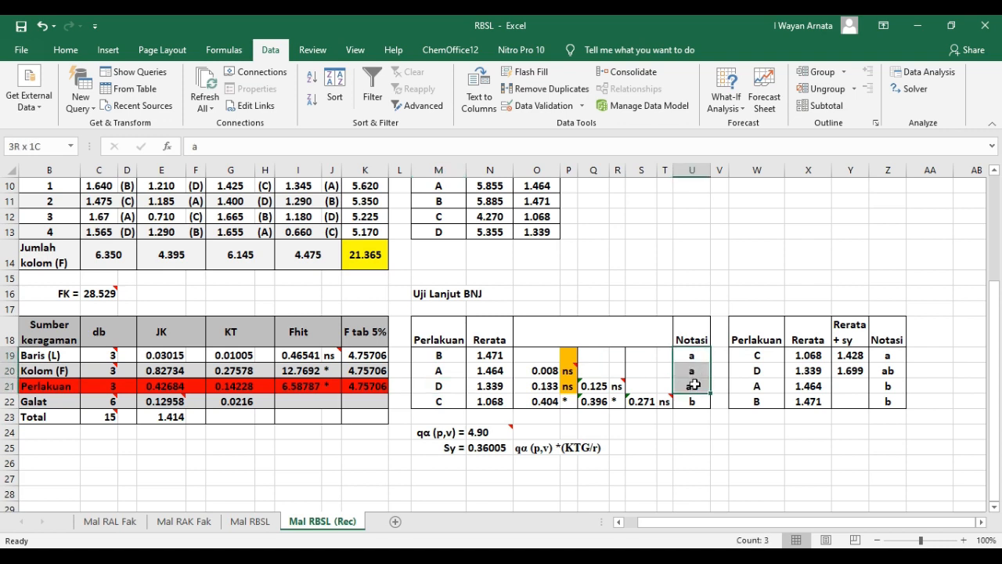
{"action": "left_click", "coordinate": [683, 452]}
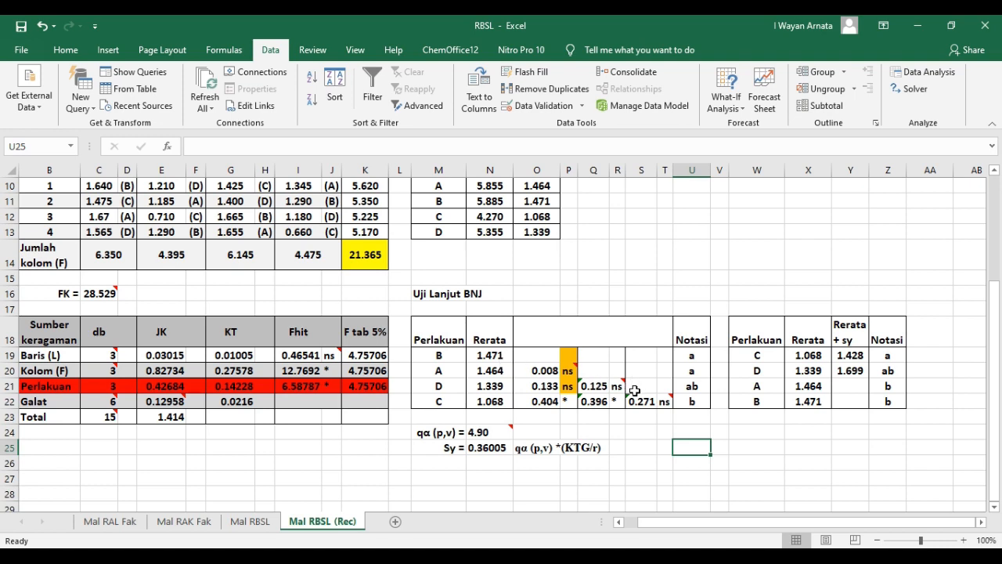
{"action": "left_click", "coordinate": [442, 387]}
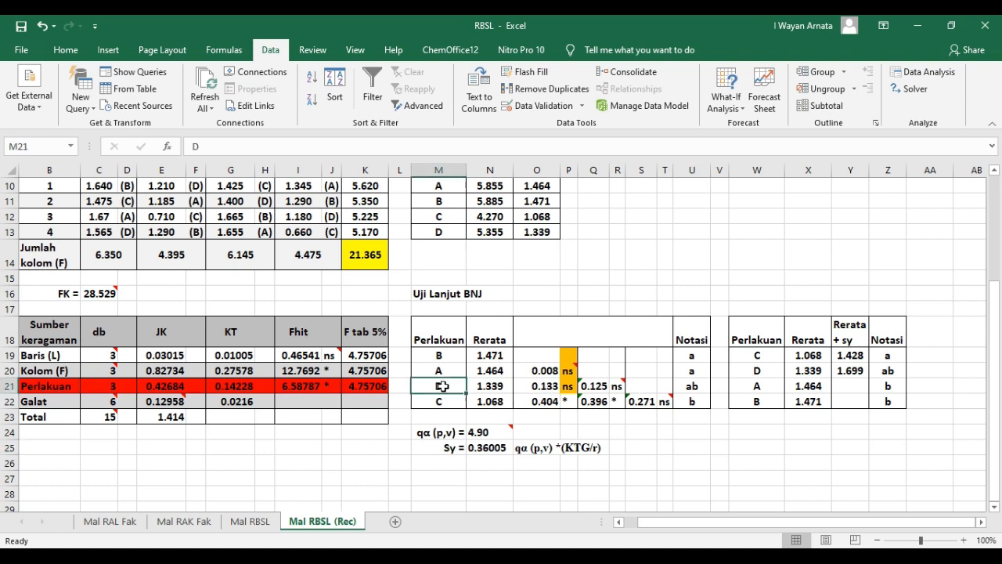
{"action": "left_click", "coordinate": [446, 402]}
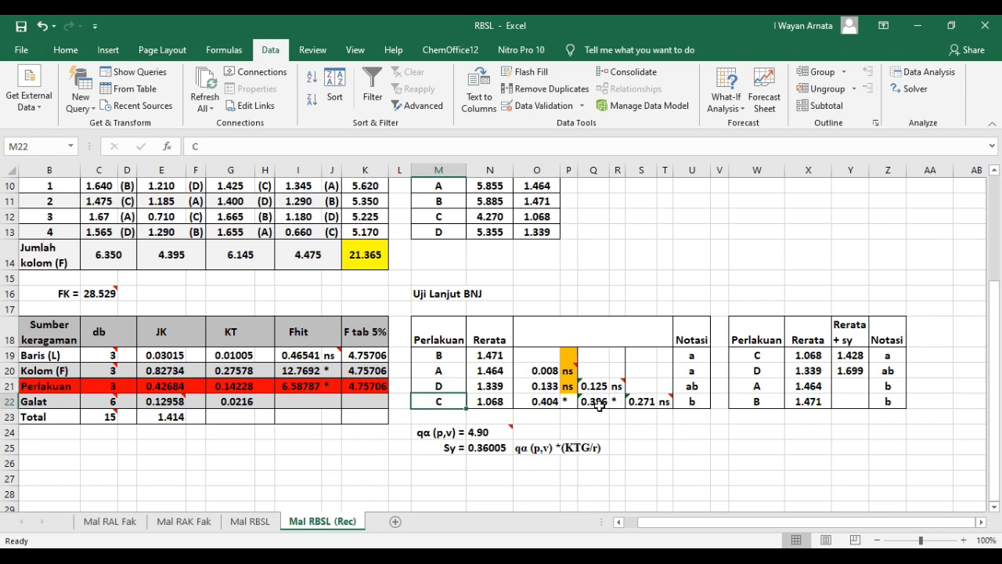
{"action": "left_click", "coordinate": [501, 401]}
{"action": "left_click", "coordinate": [501, 384]}
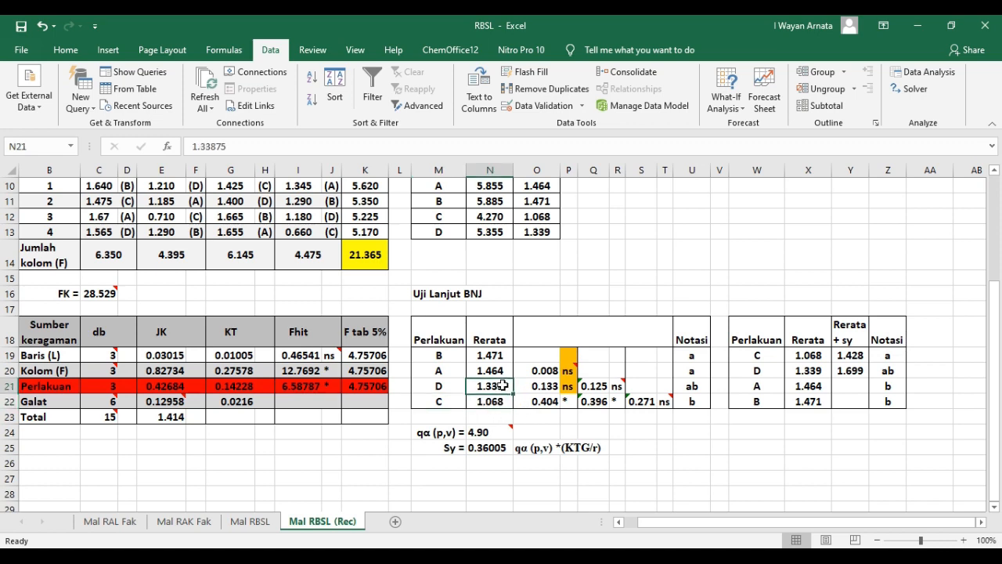
{"action": "left_click", "coordinate": [688, 385]}
{"action": "left_click_drag", "start_coordinate": [710, 393], "coordinate": [685, 401]}
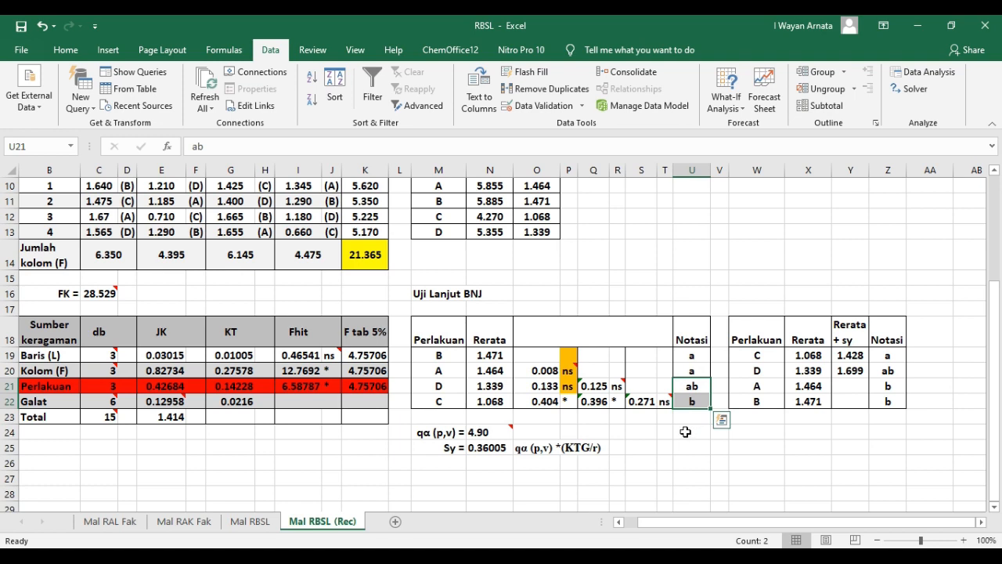
{"action": "left_click", "coordinate": [678, 429]}
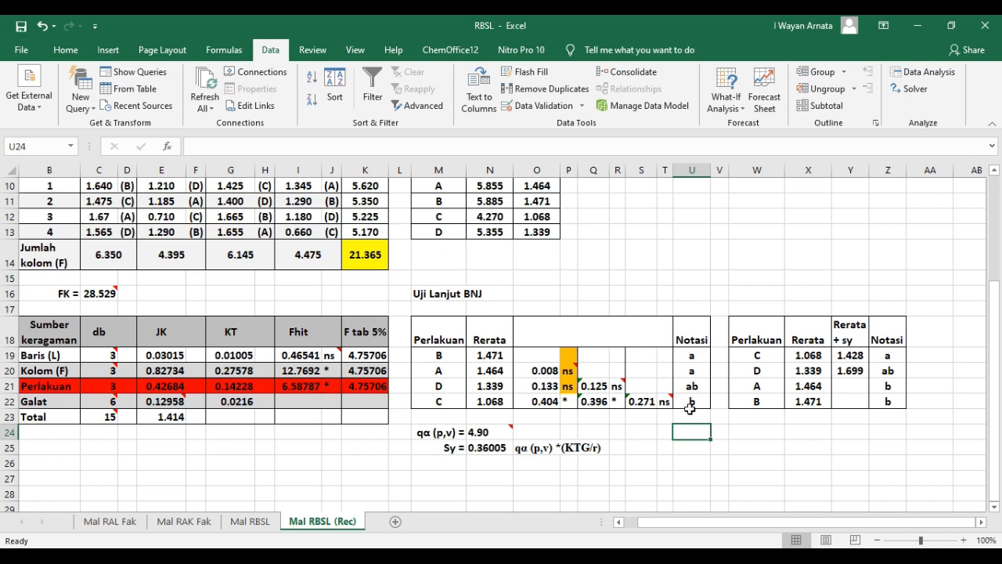
{"action": "left_click", "coordinate": [440, 399]}
{"action": "left_click", "coordinate": [443, 385]}
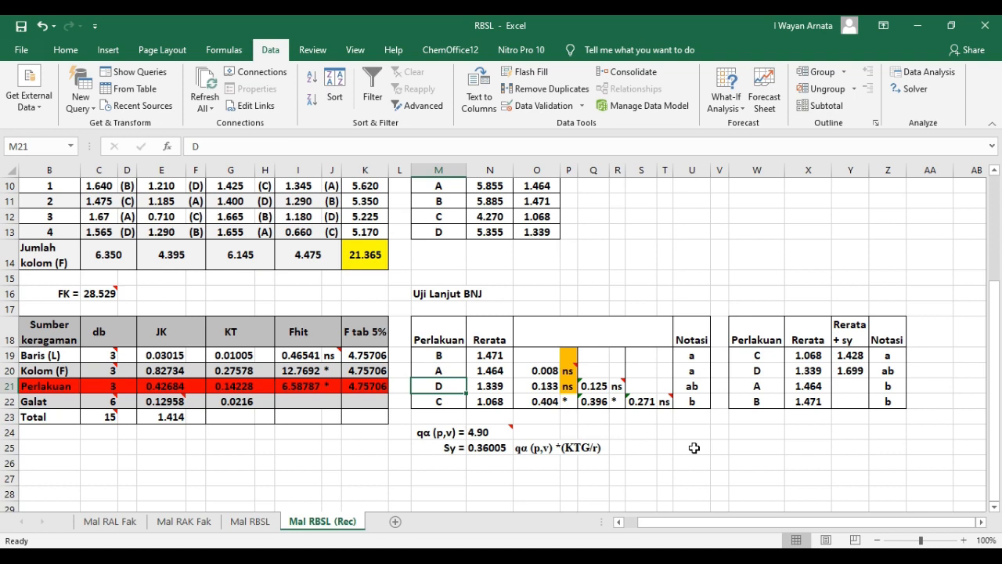
{"action": "left_click_drag", "start_coordinate": [681, 522], "coordinate": [665, 530]}
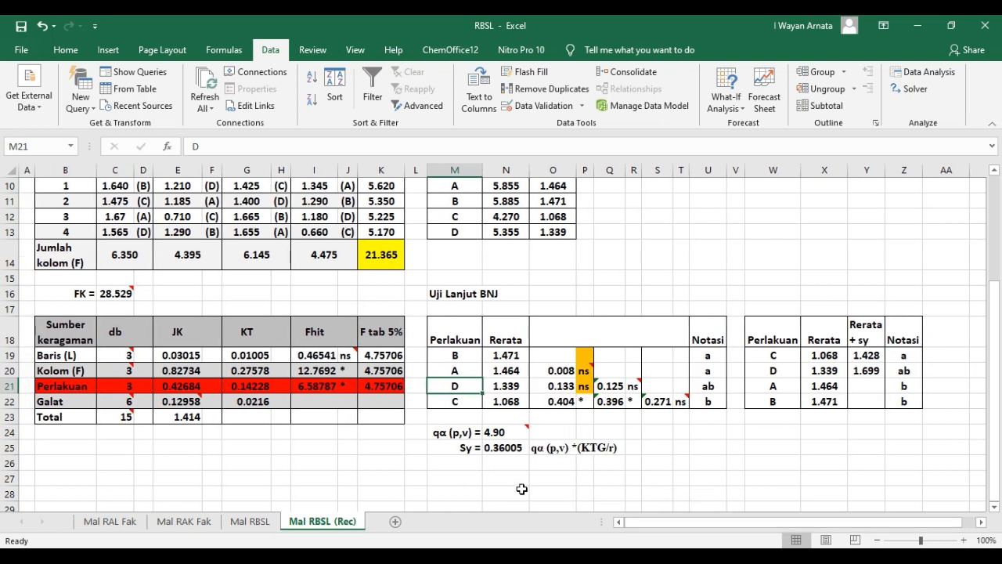